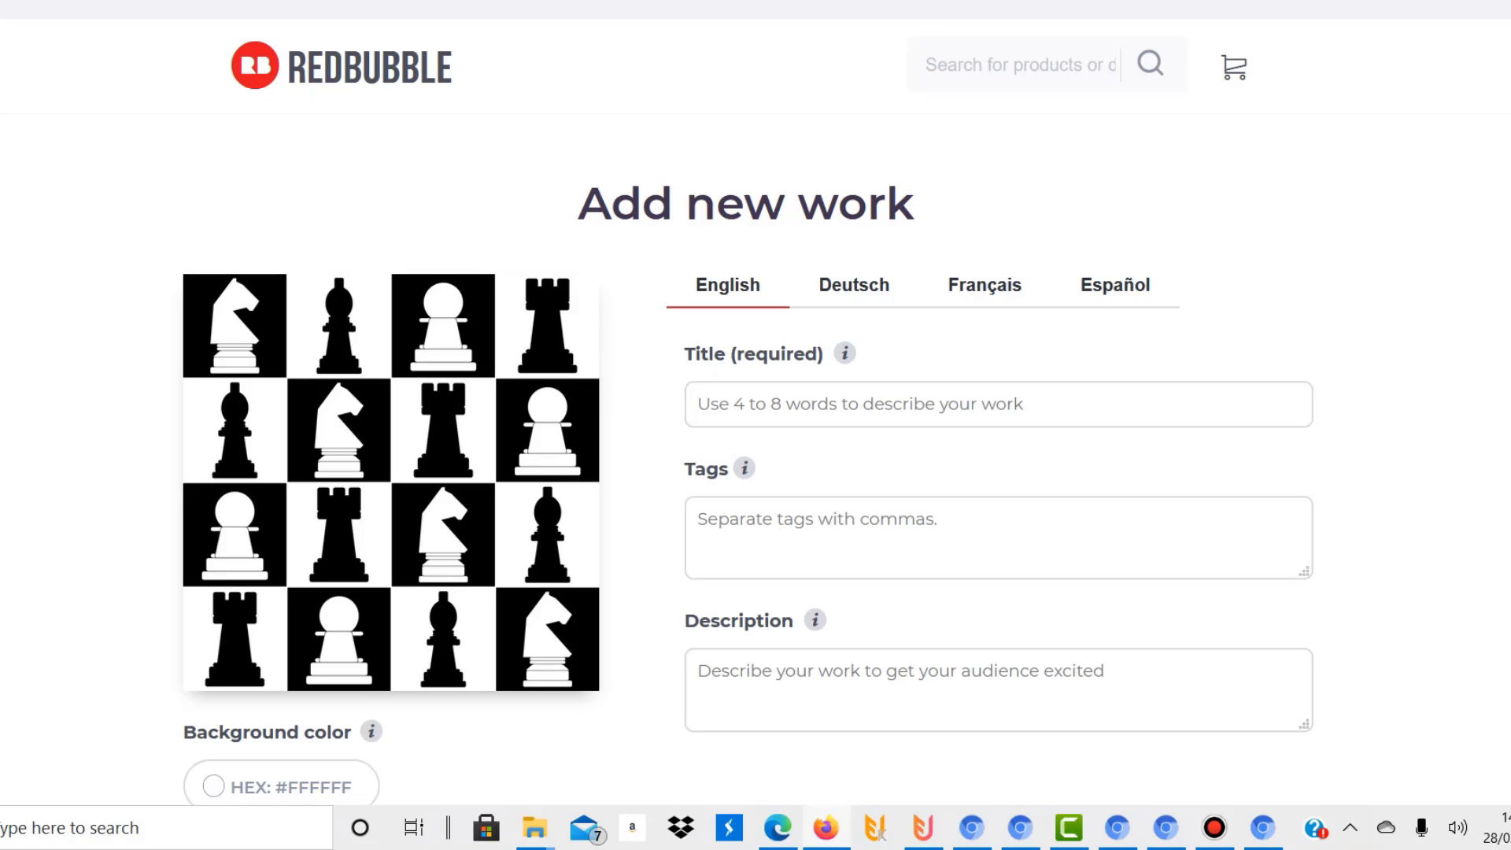
- Examine the Add new work page and its previews of the chess pattern on clothing, cases, pillows, mugs, bags and clocks
scroll(755, 425, down, 2)
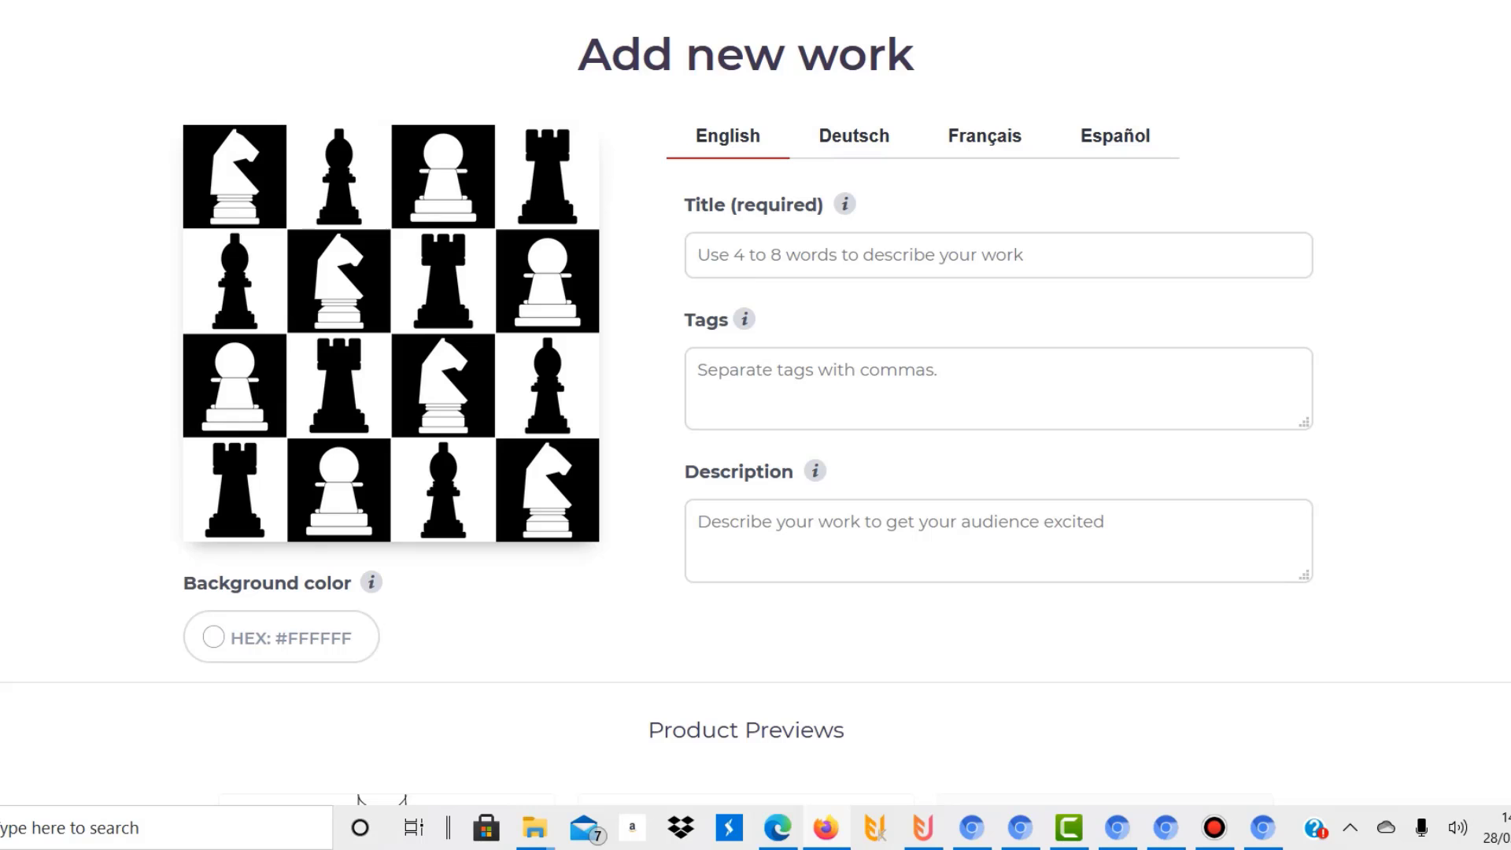
scroll(756, 425, down, 12)
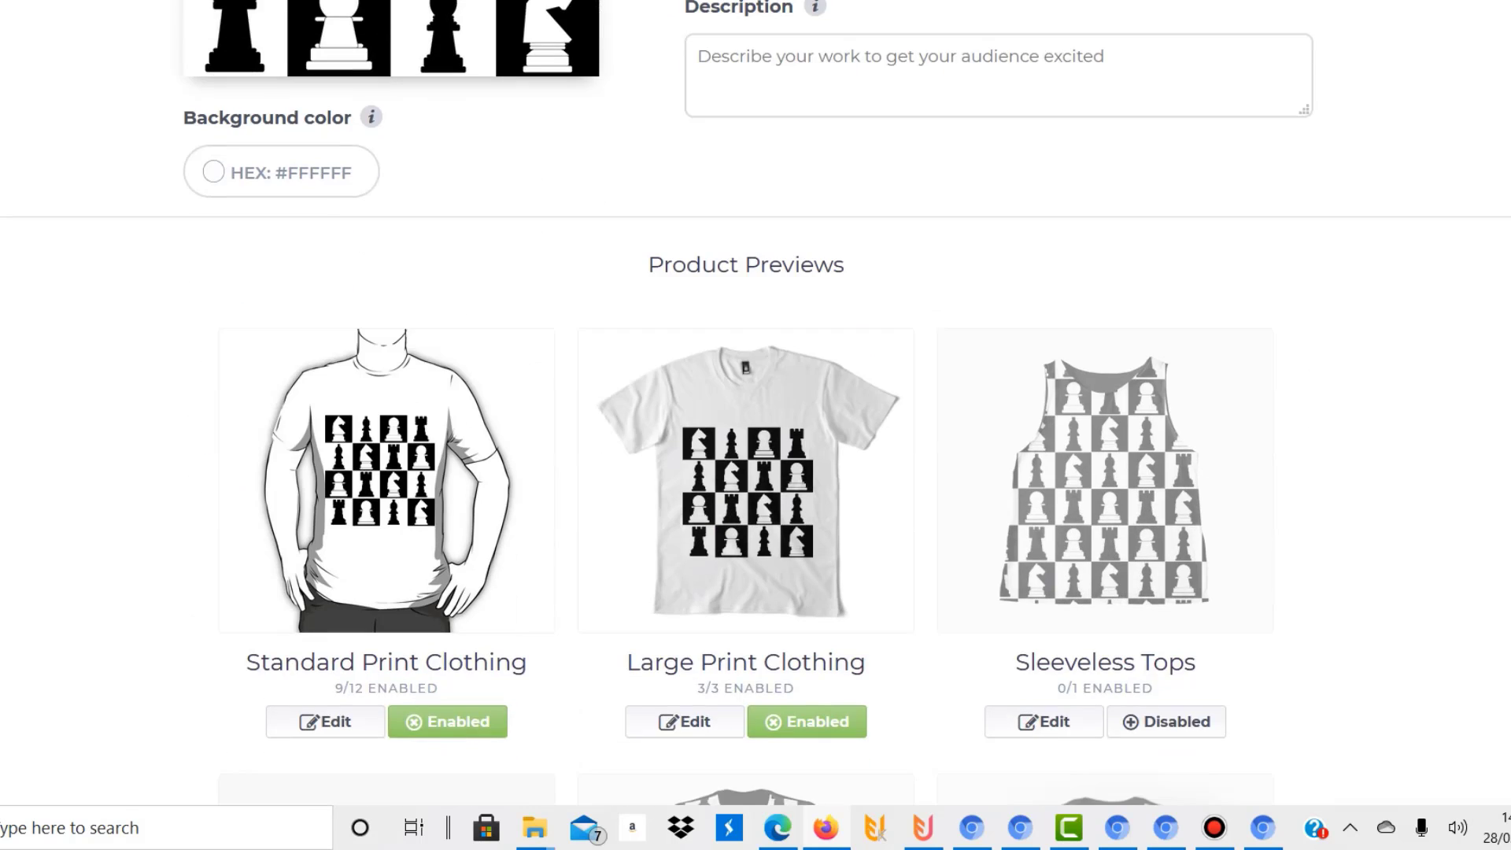
scroll(755, 425, down, 2)
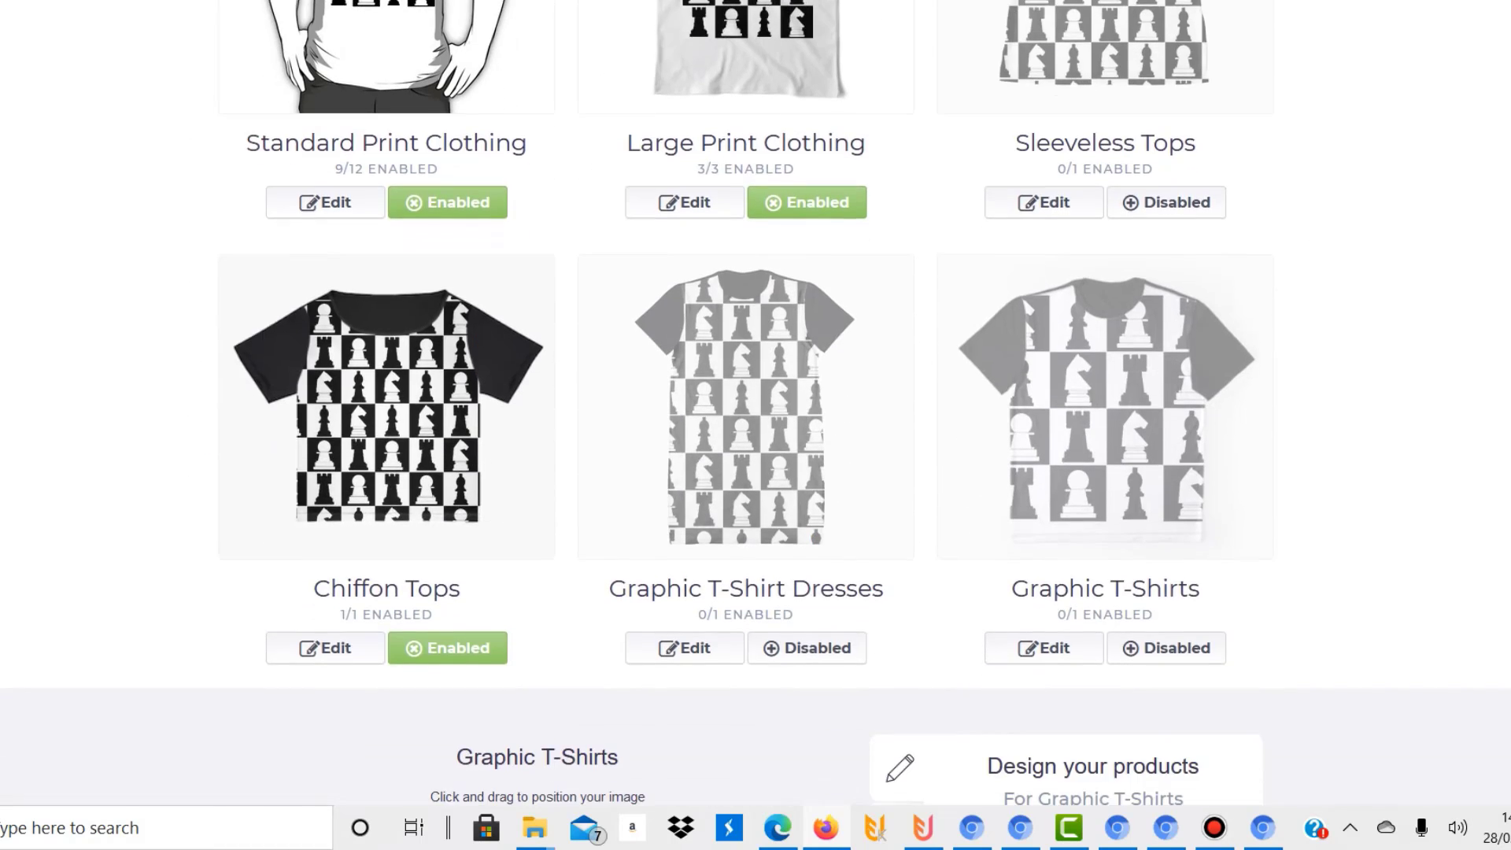
scroll(755, 425, down, 2)
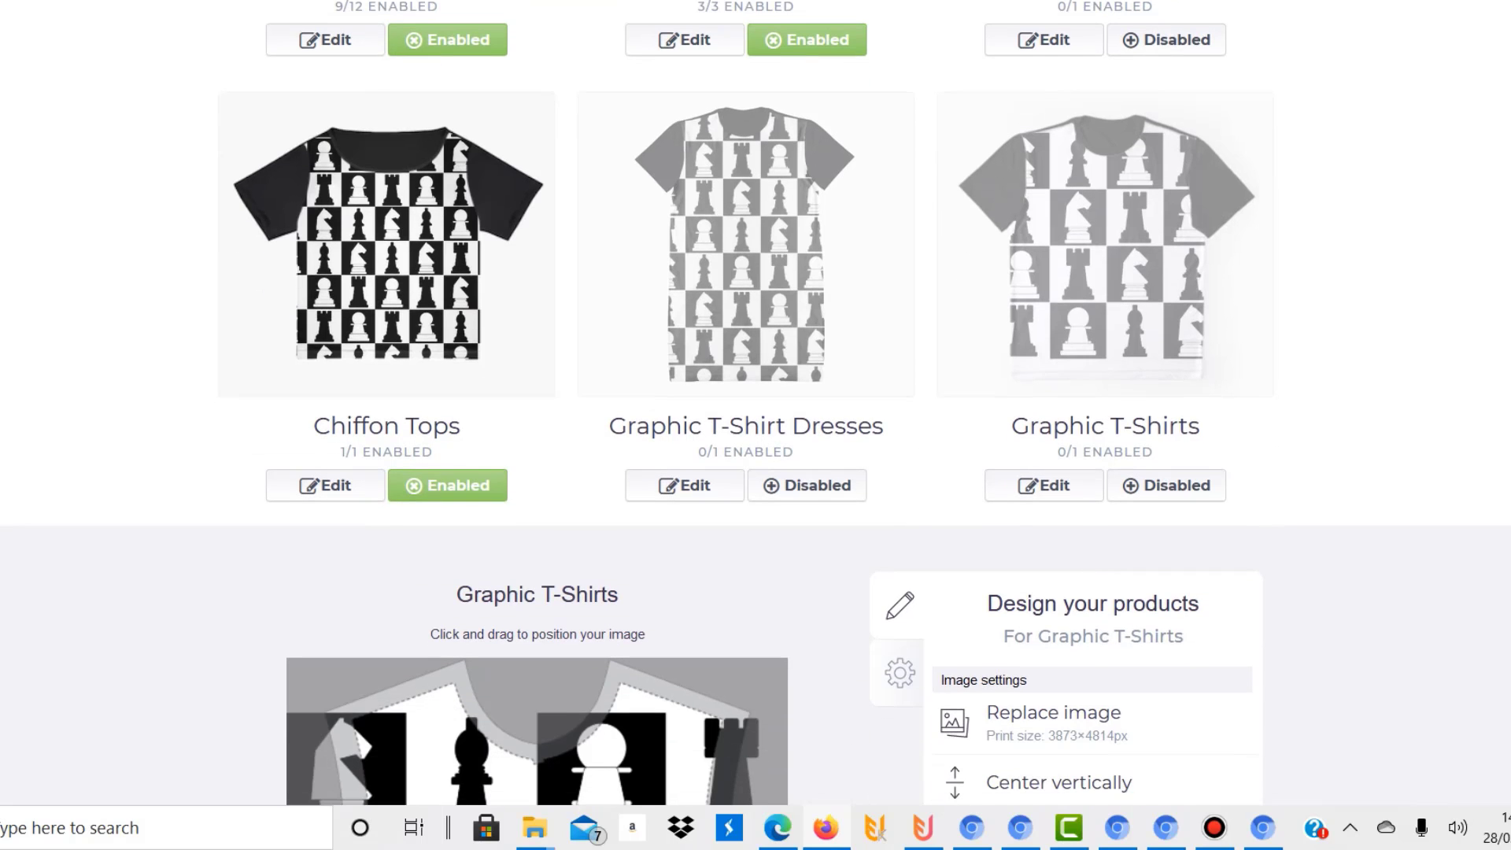
scroll(756, 425, down, 8)
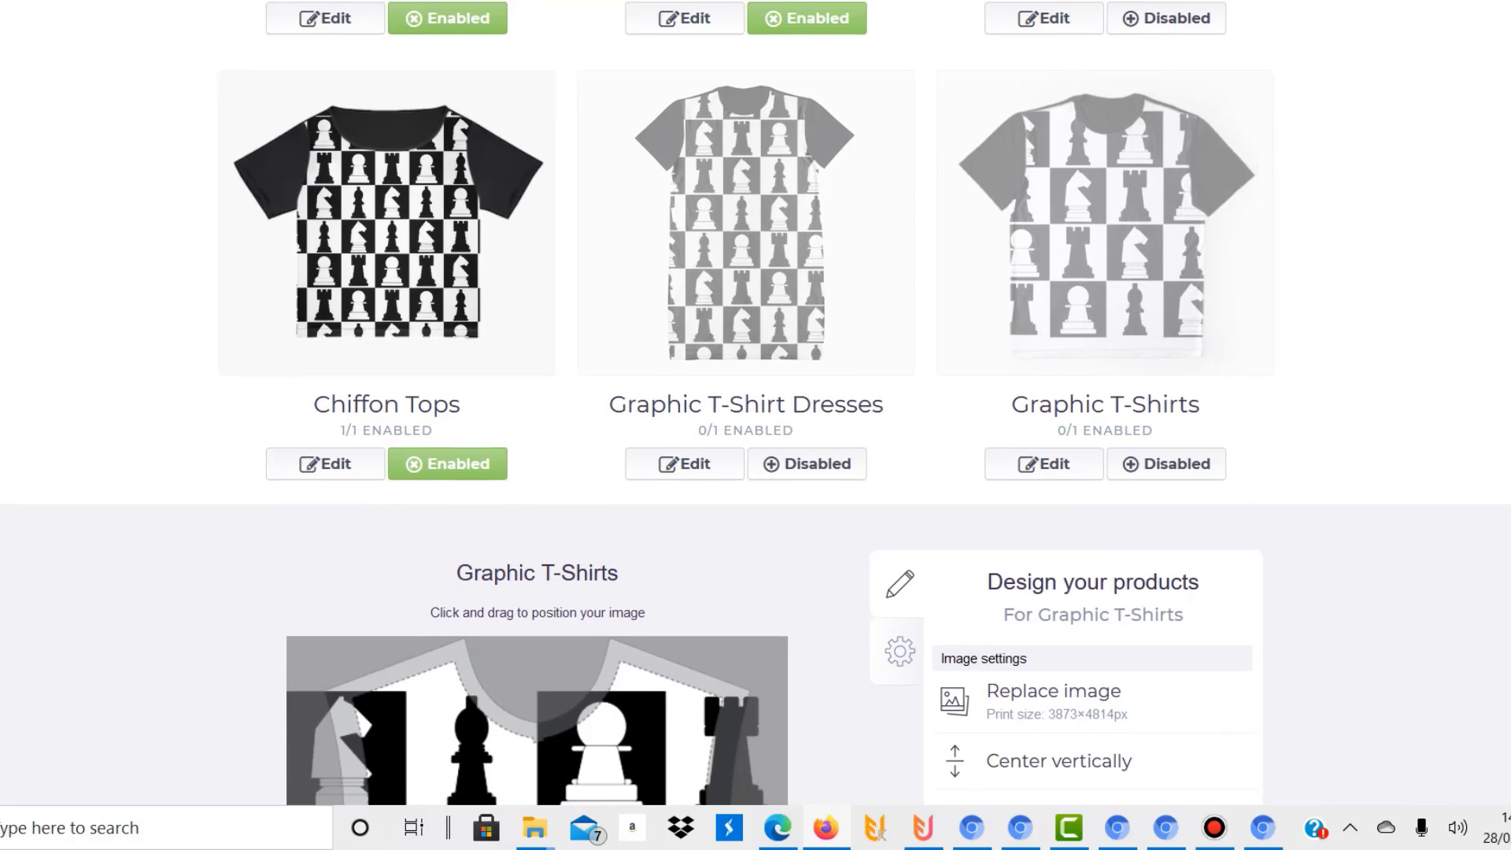
scroll(756, 425, down, 9)
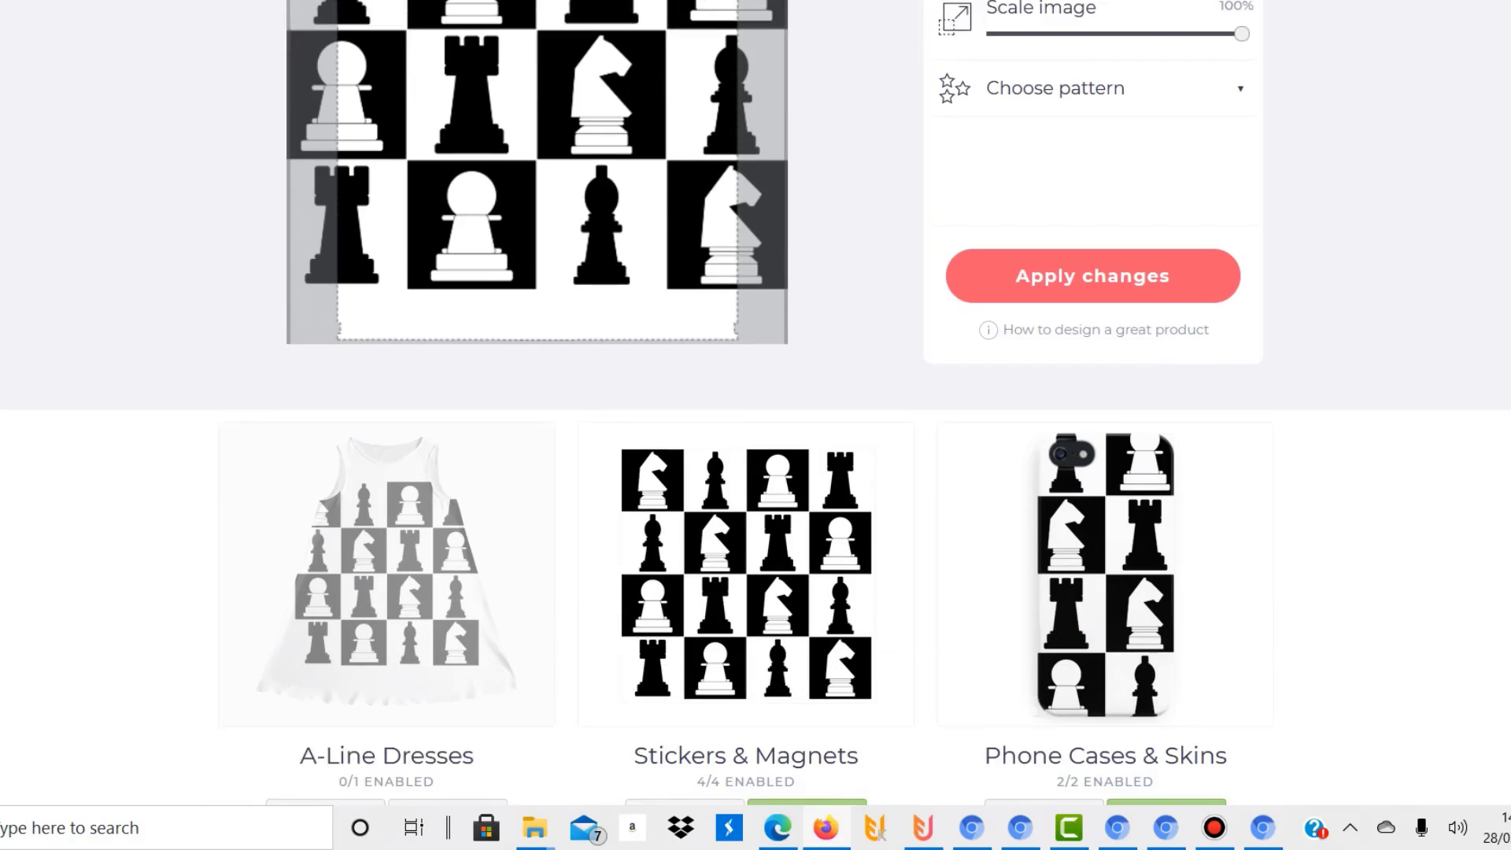
scroll(755, 425, down, 3)
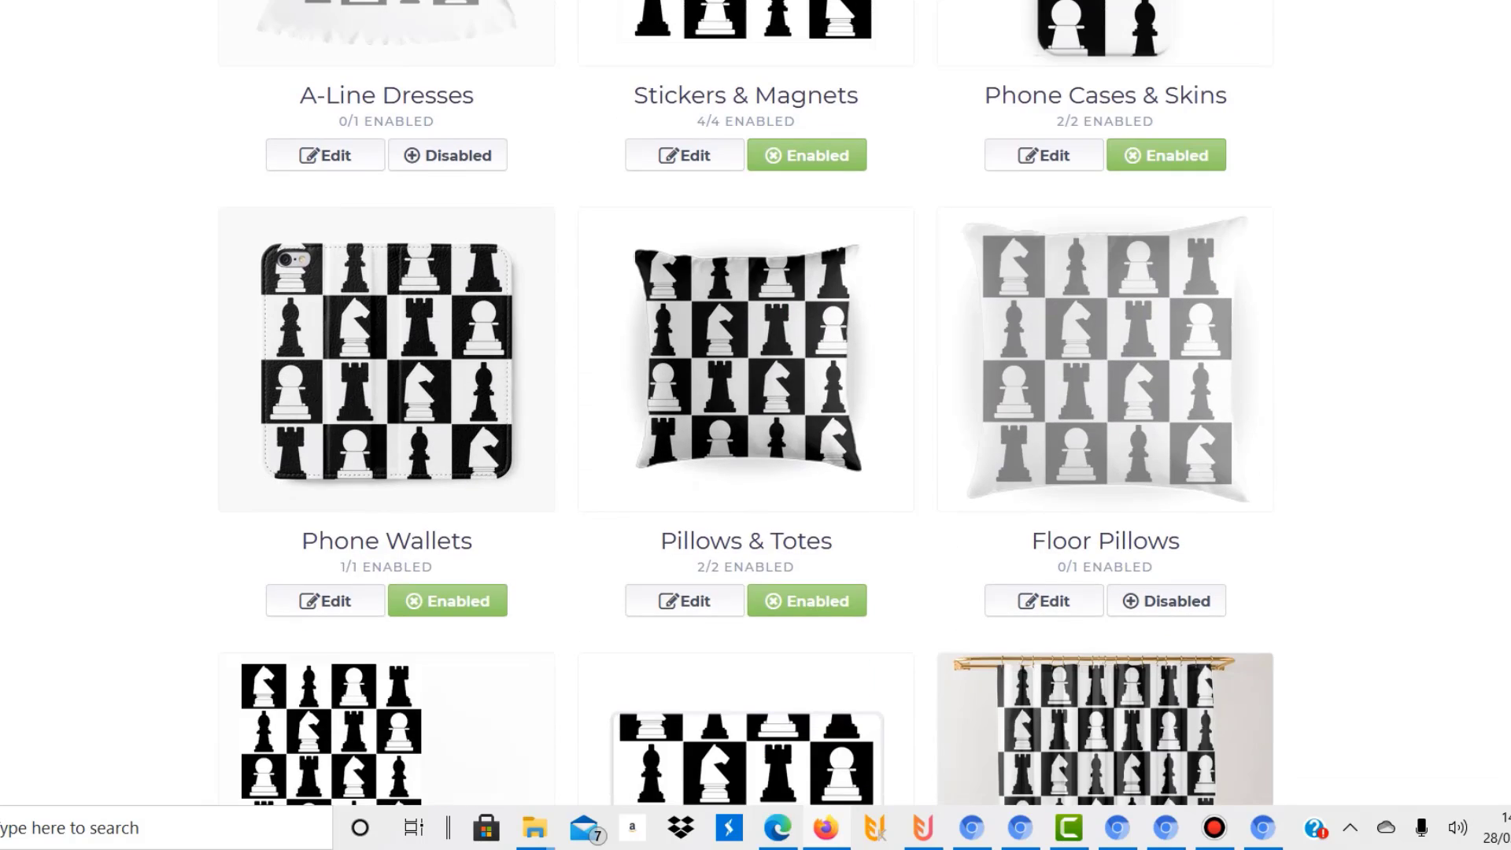
scroll(756, 425, down, 3)
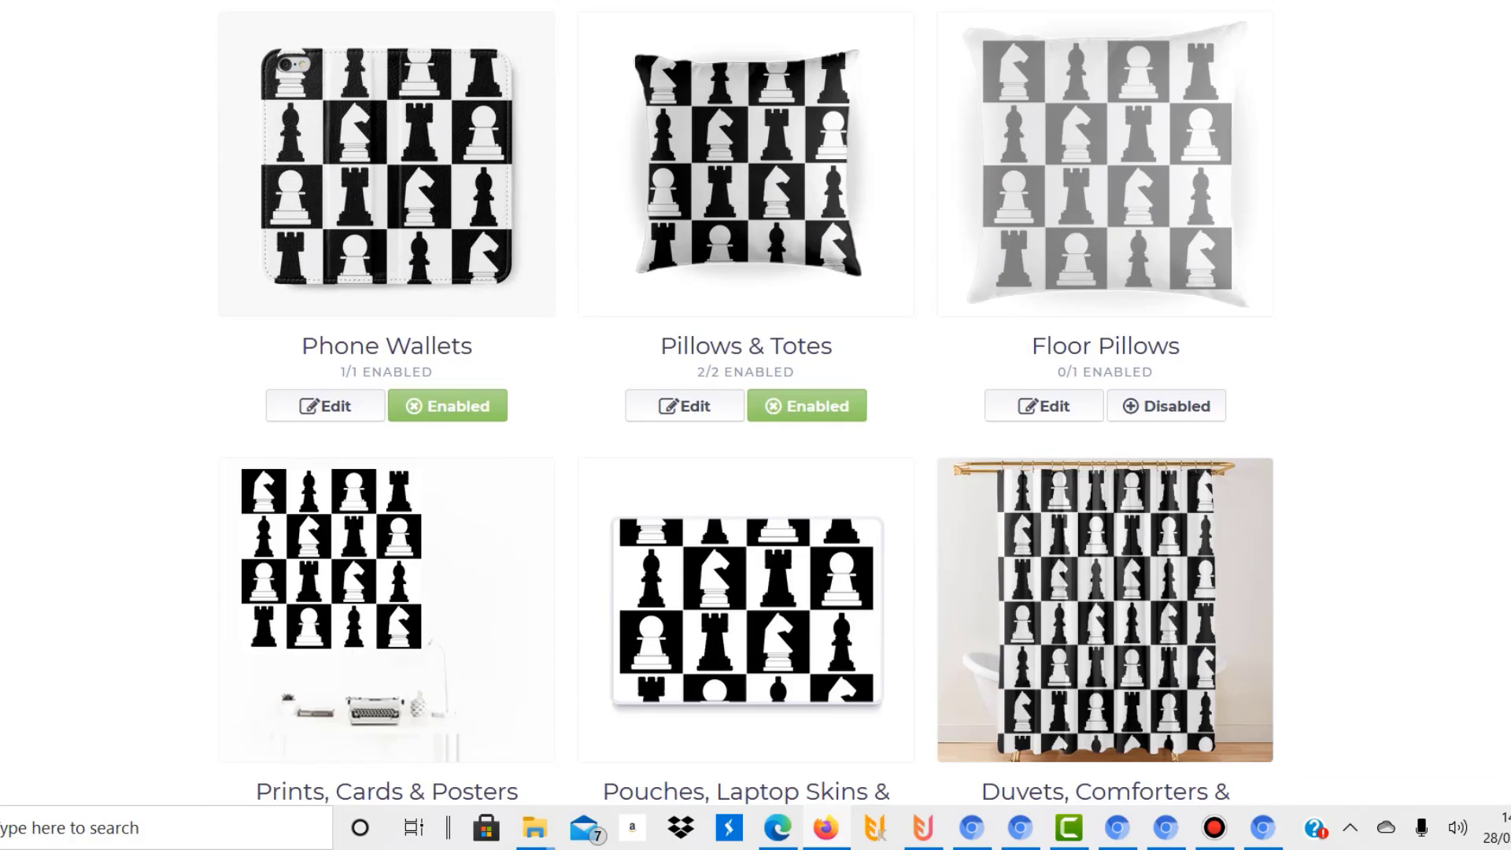
scroll(756, 425, down, 7)
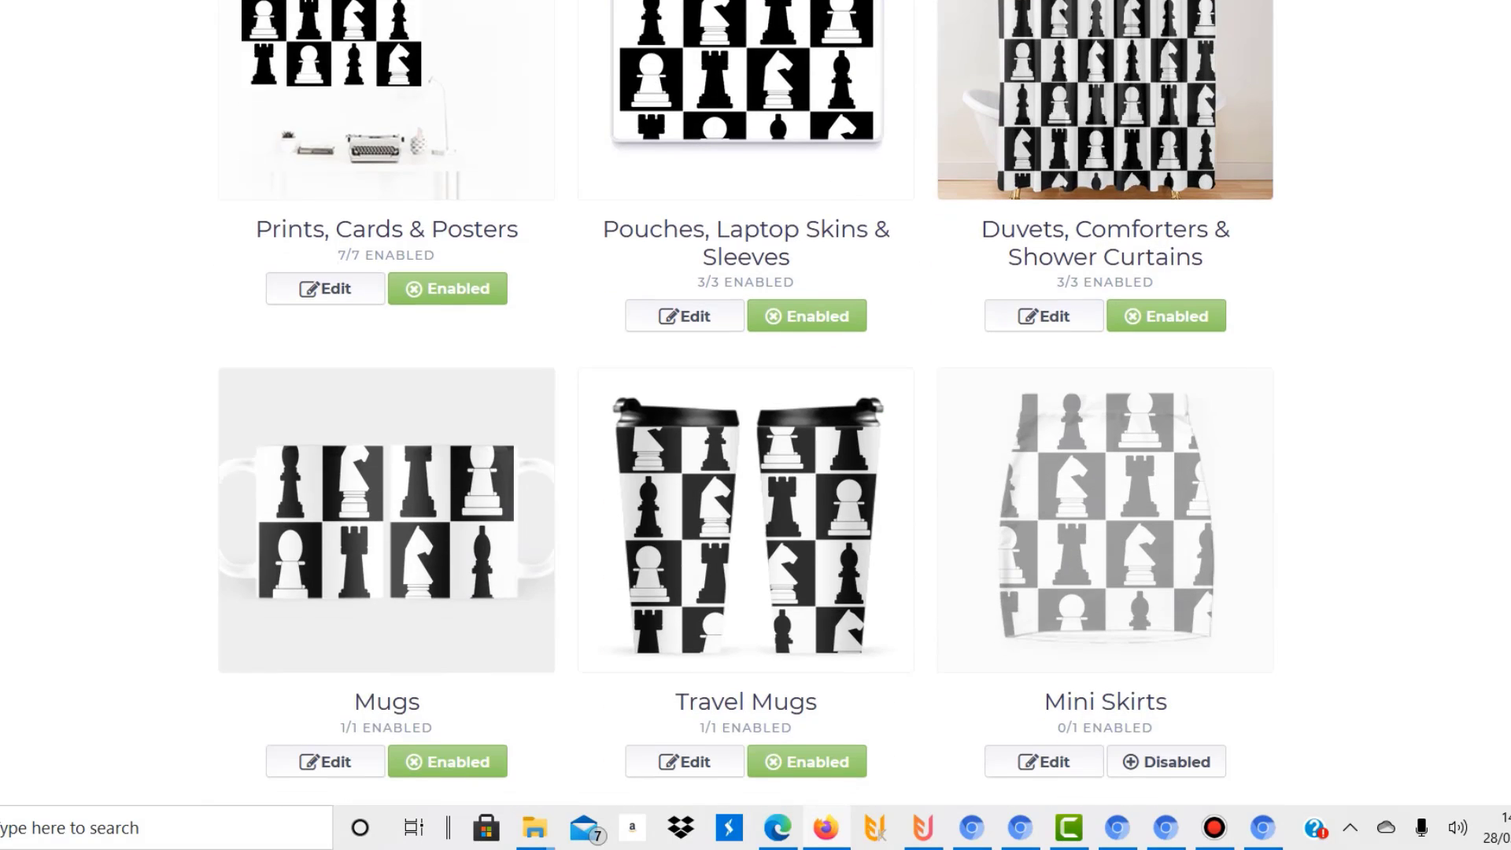
scroll(756, 425, down, 1)
scroll(756, 425, down, 2)
scroll(744, 402, down, 4)
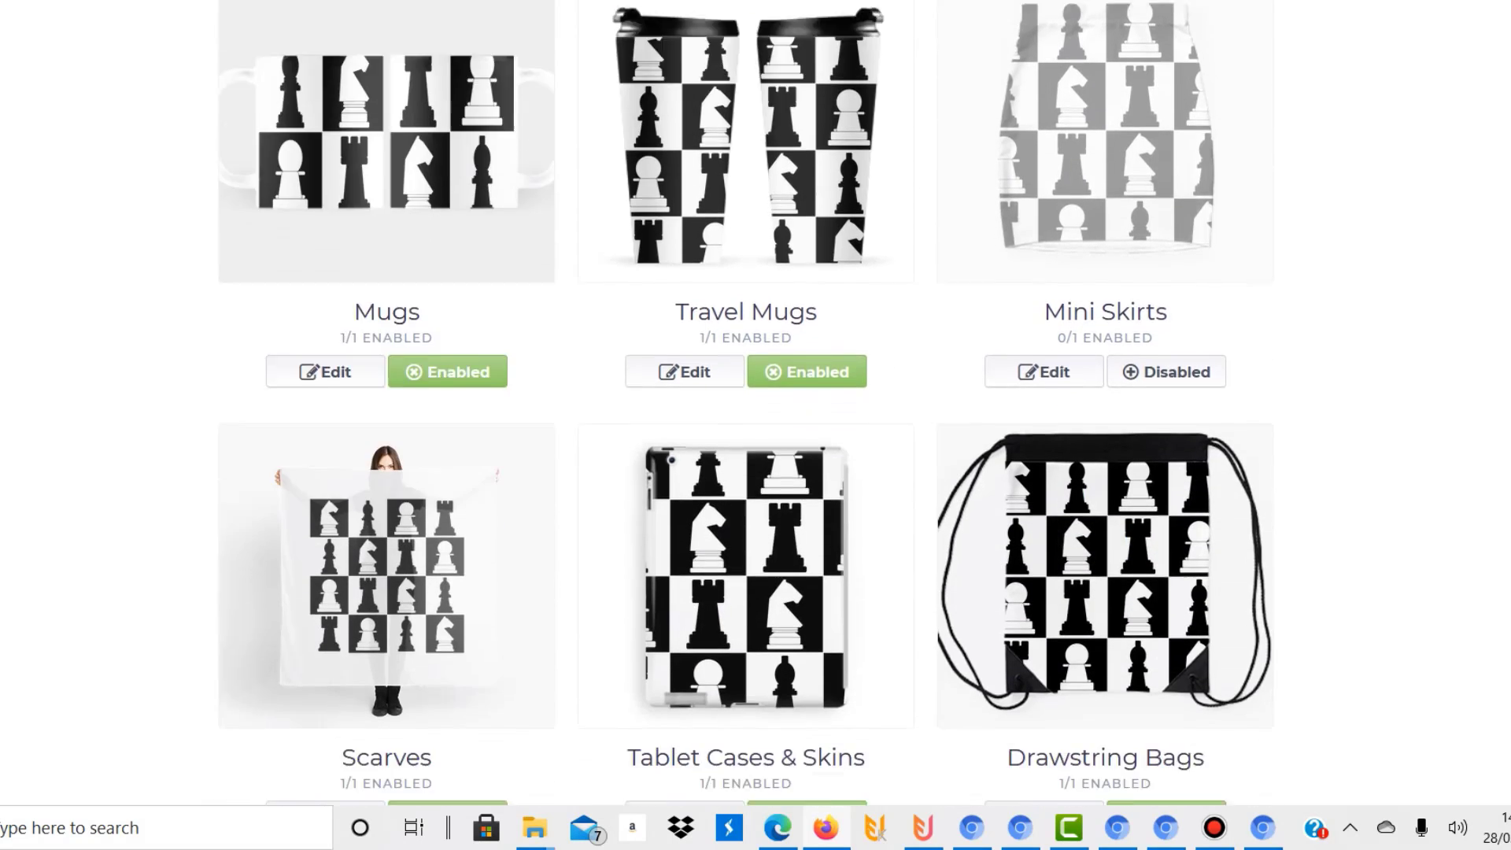
scroll(744, 402, down, 3)
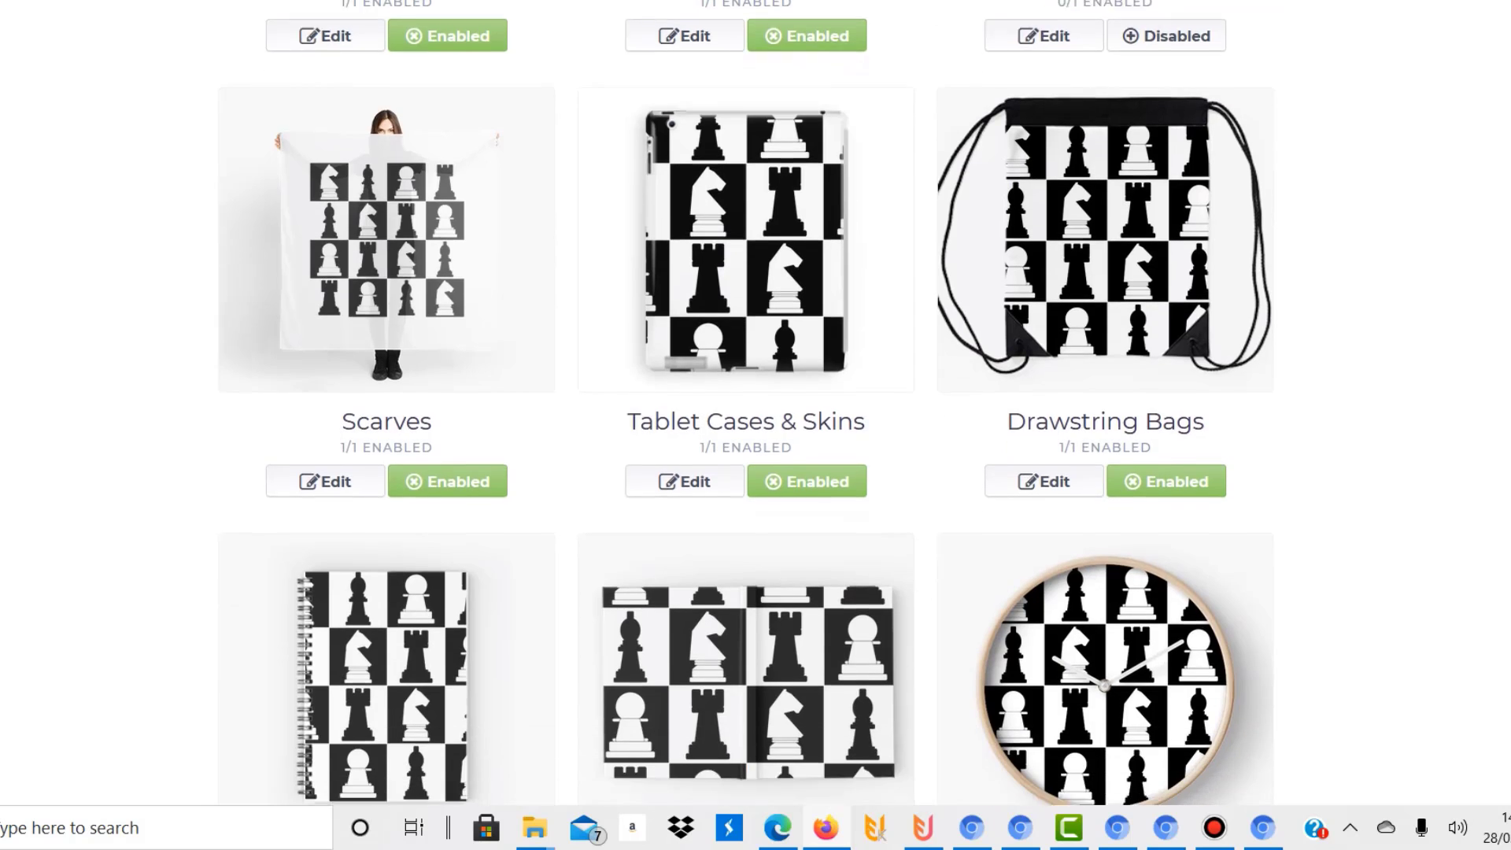
scroll(745, 402, up, 2)
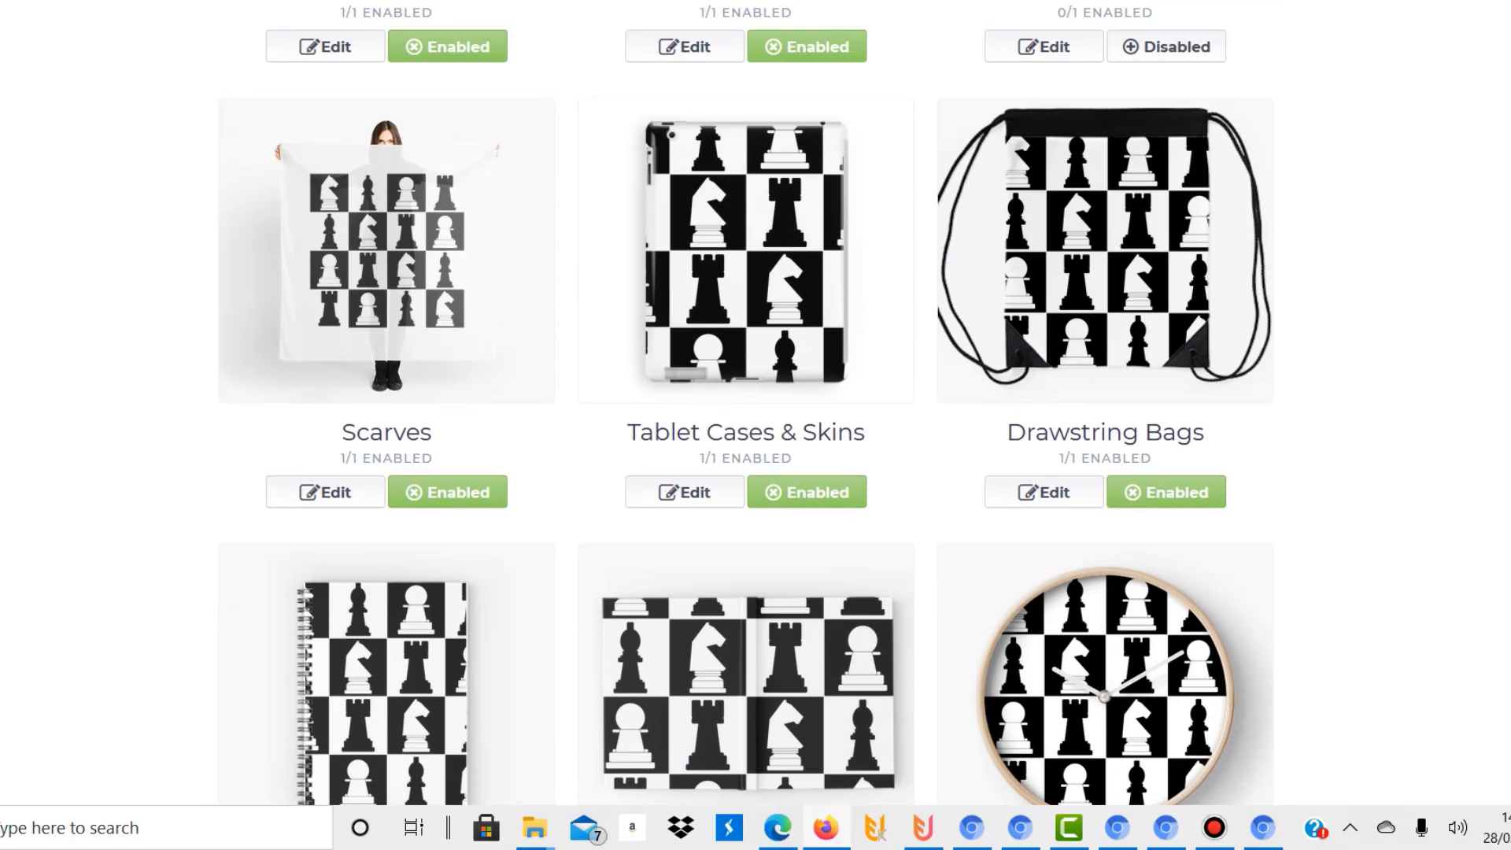
scroll(744, 402, up, 4)
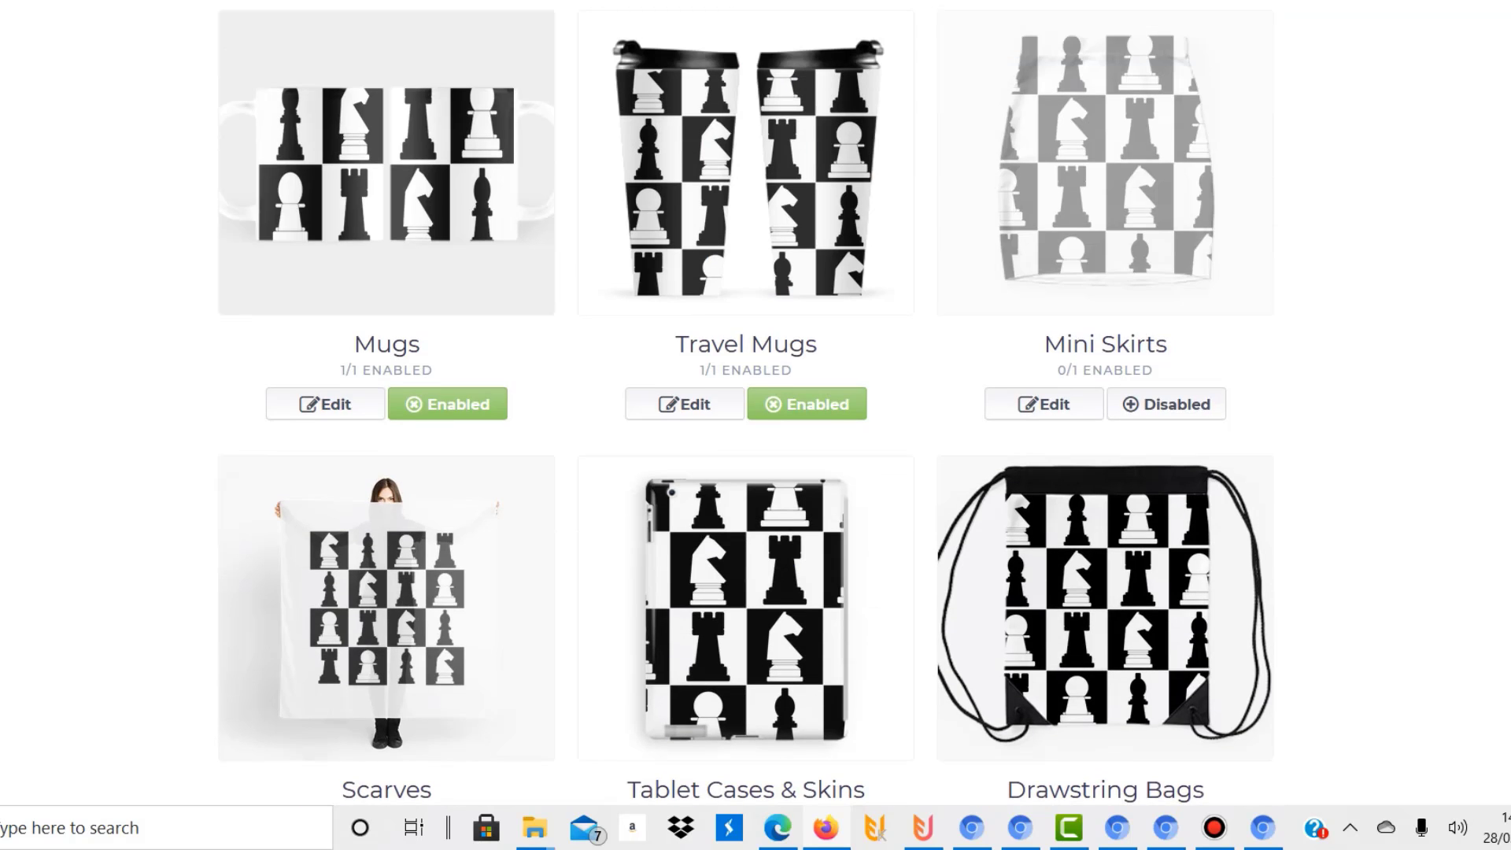
scroll(744, 403, up, 5)
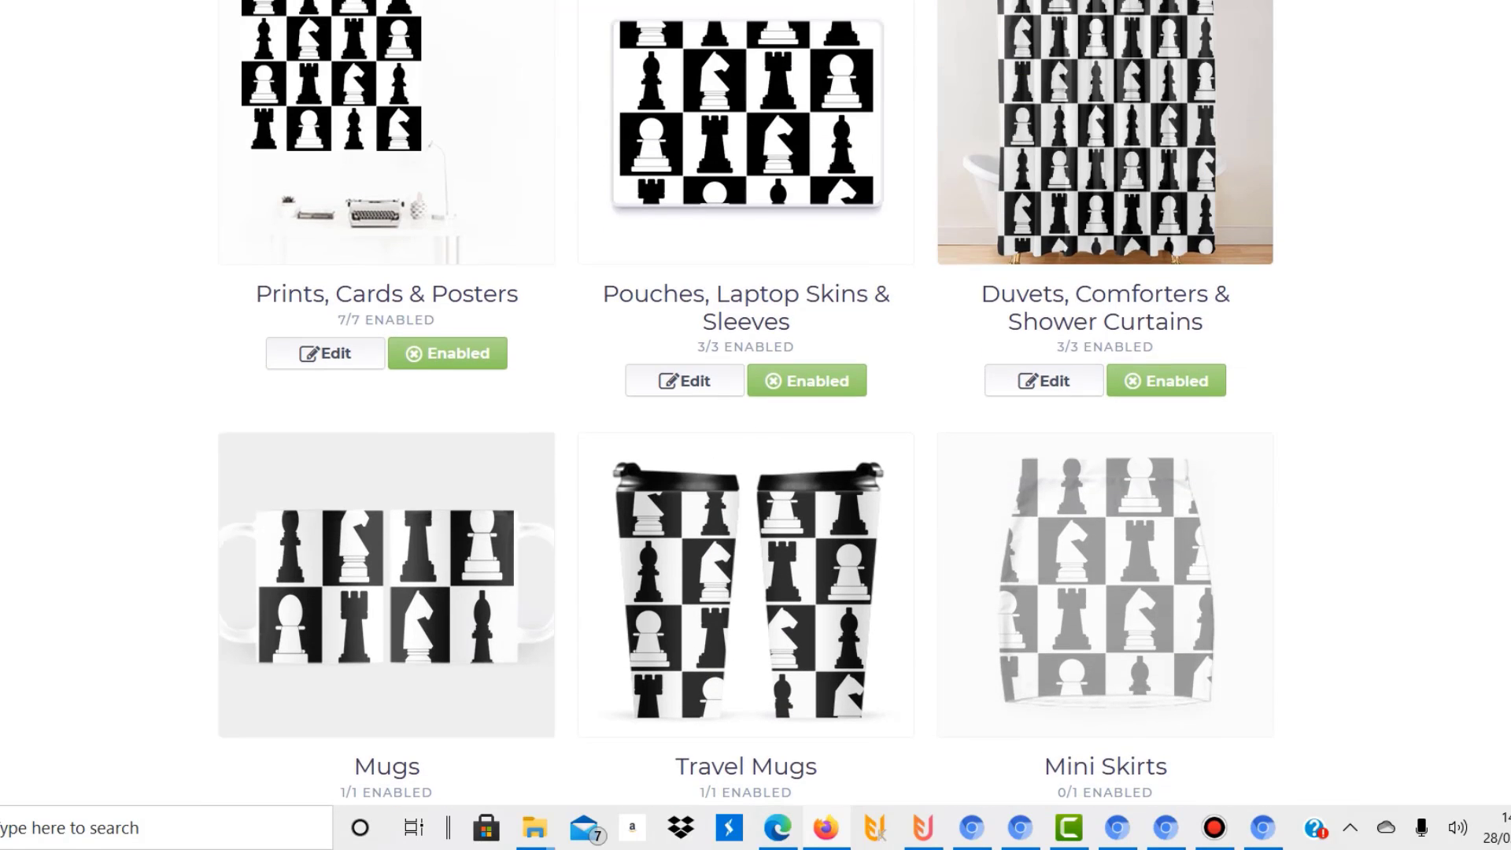
scroll(745, 402, up, 15)
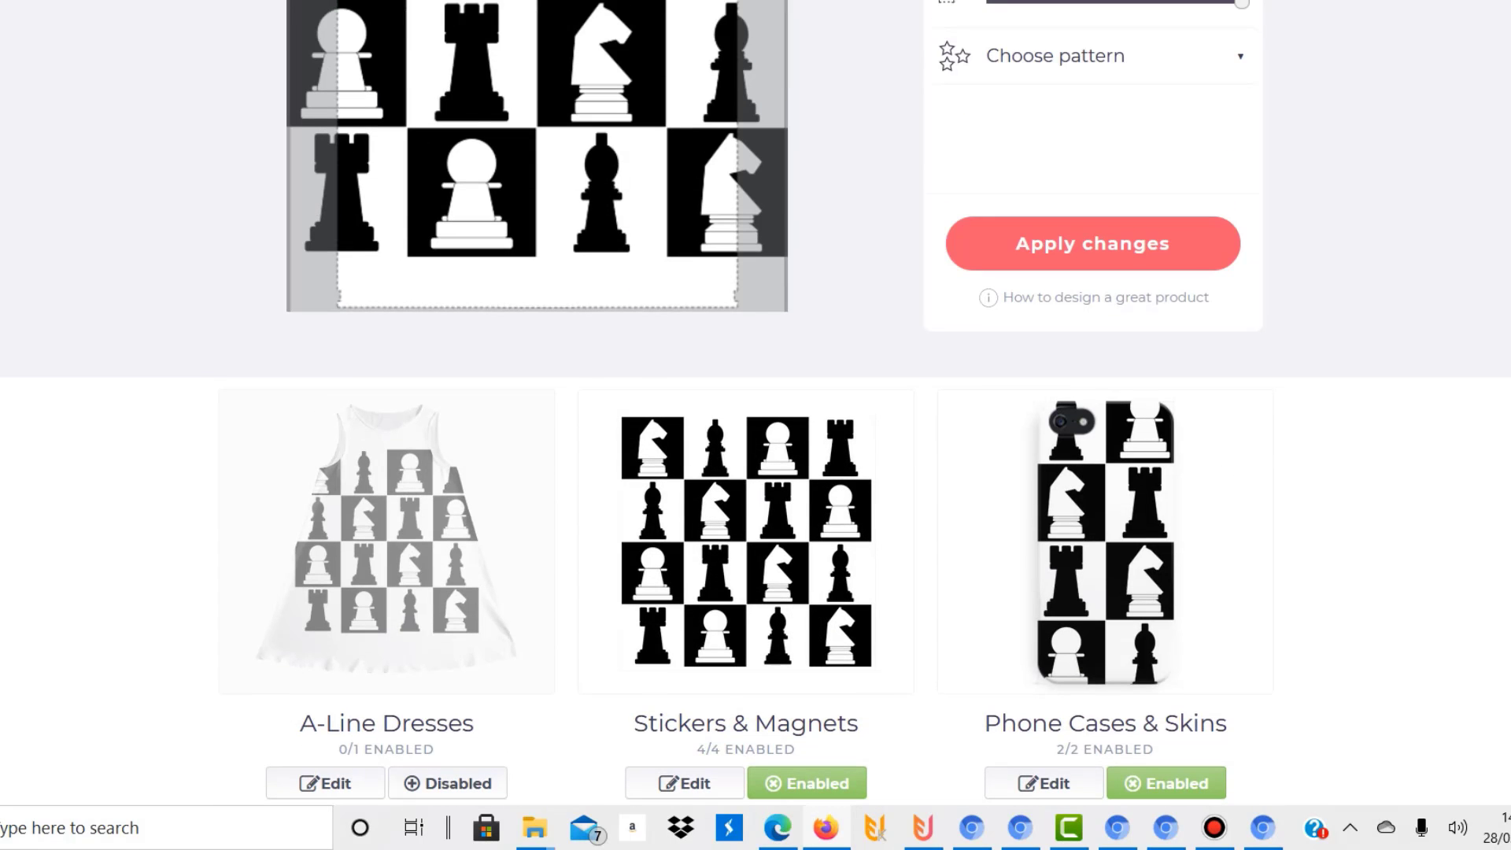
scroll(744, 402, down, 3)
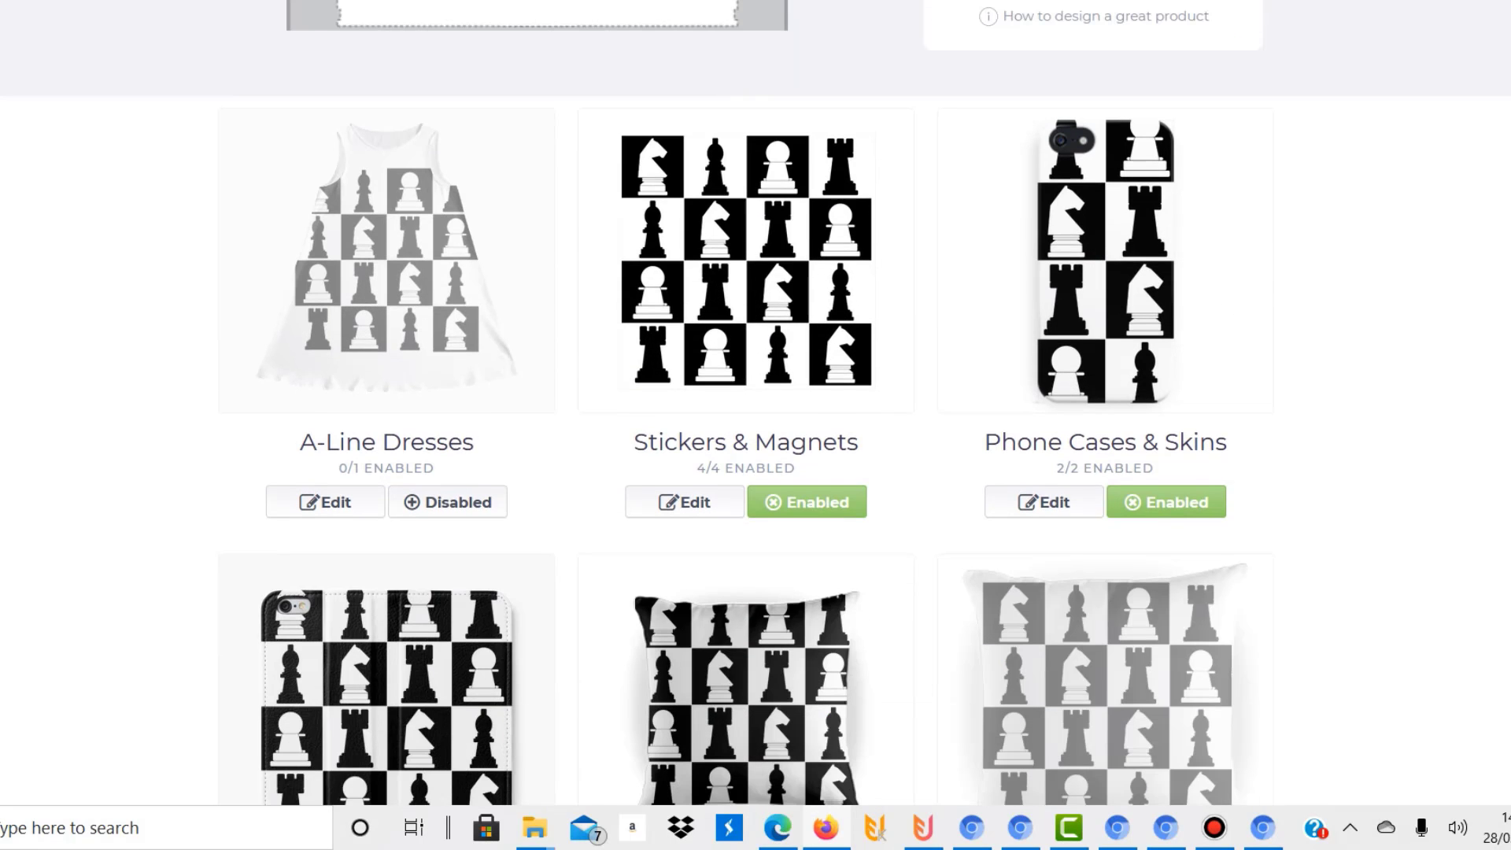
scroll(744, 402, down, 1)
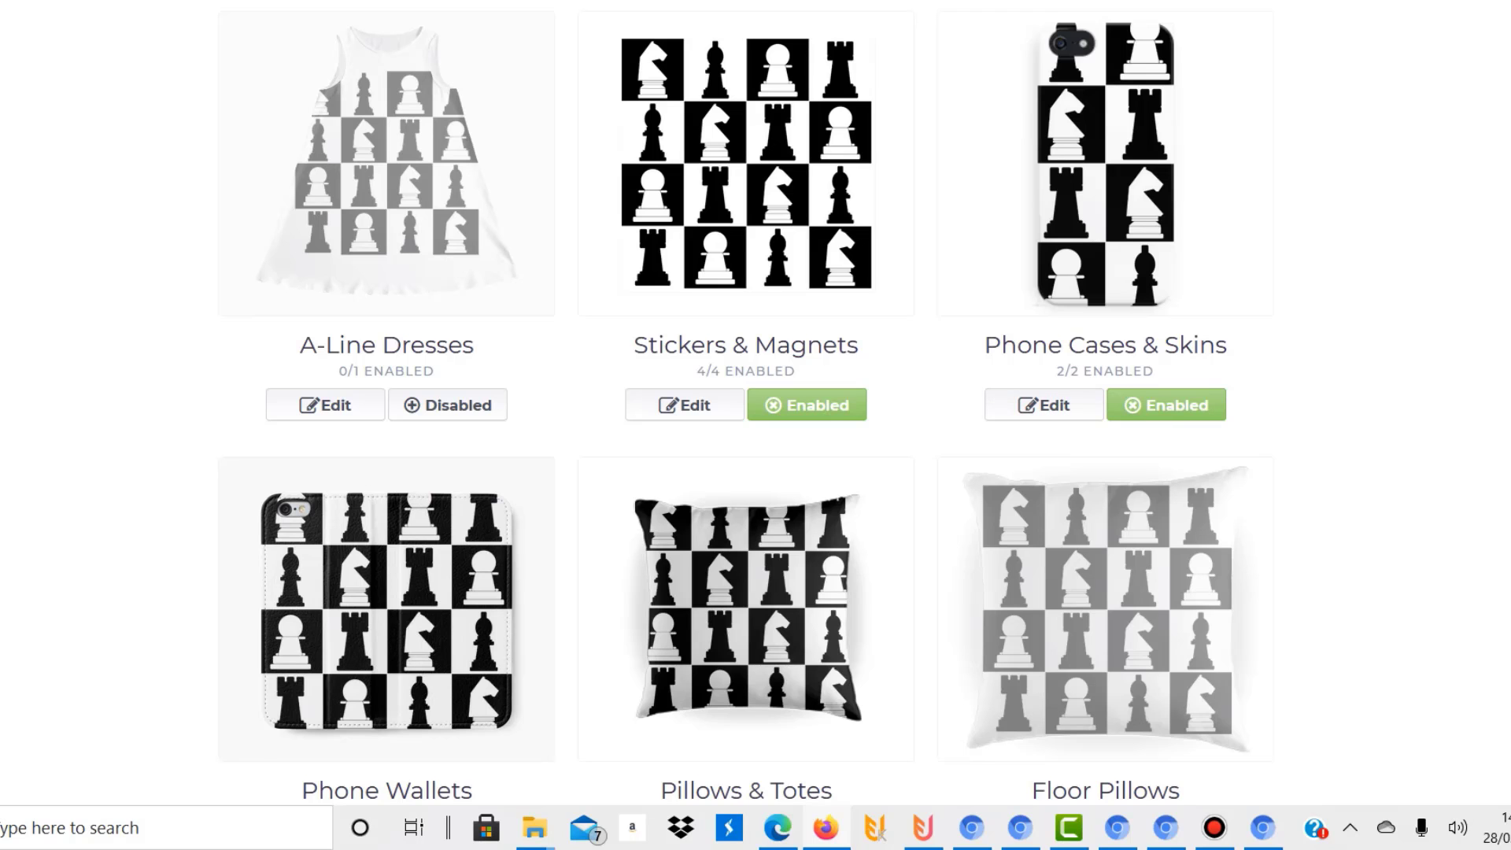
scroll(756, 425, up, 12)
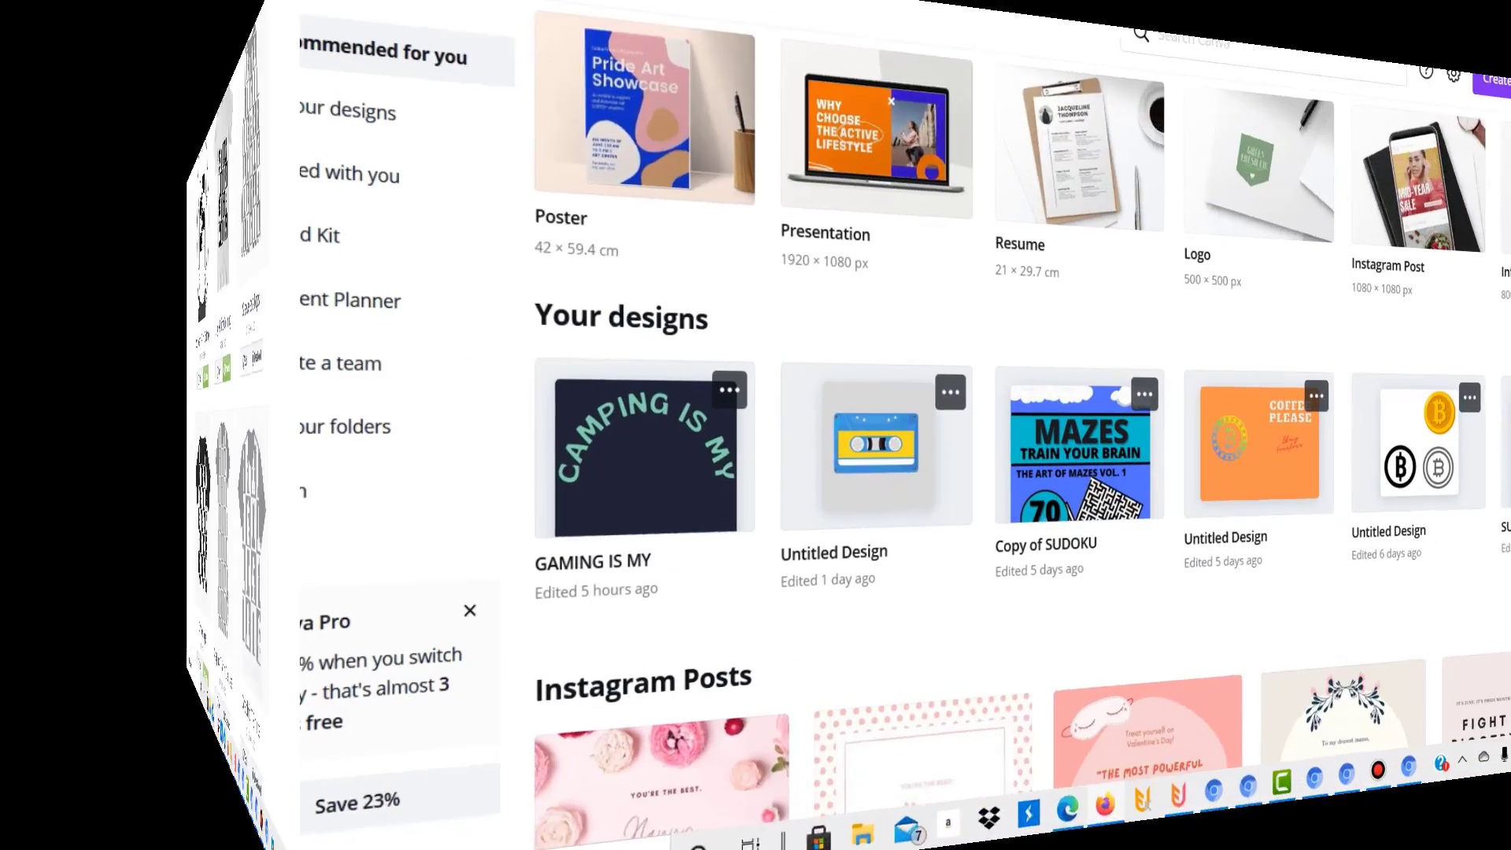
- Switch to Canva and create a new custom-size design of 4000 x 4000 px
scroll(755, 425, down, 5)
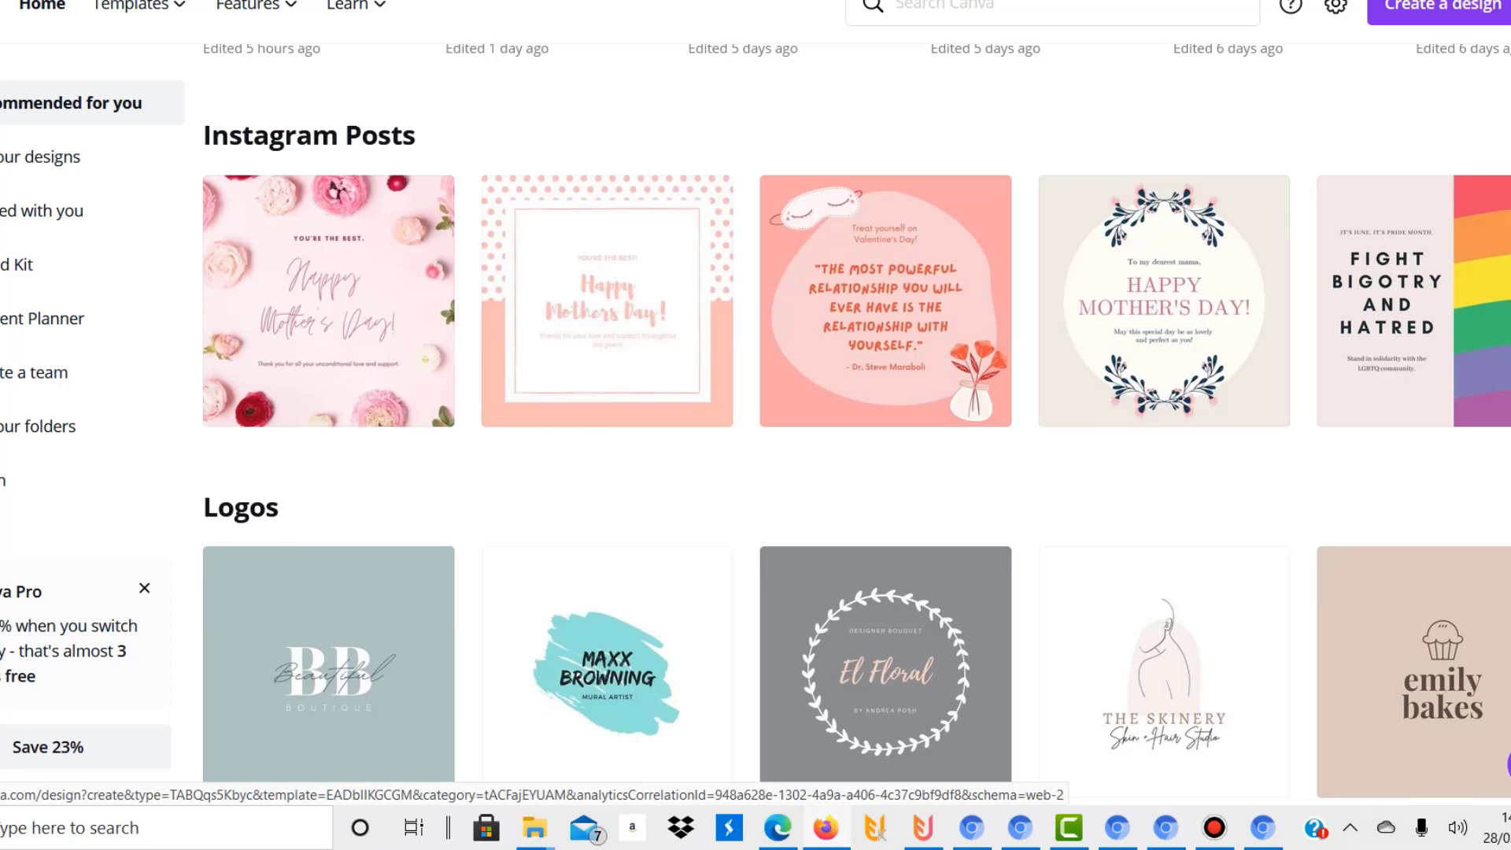
click(1442, 8)
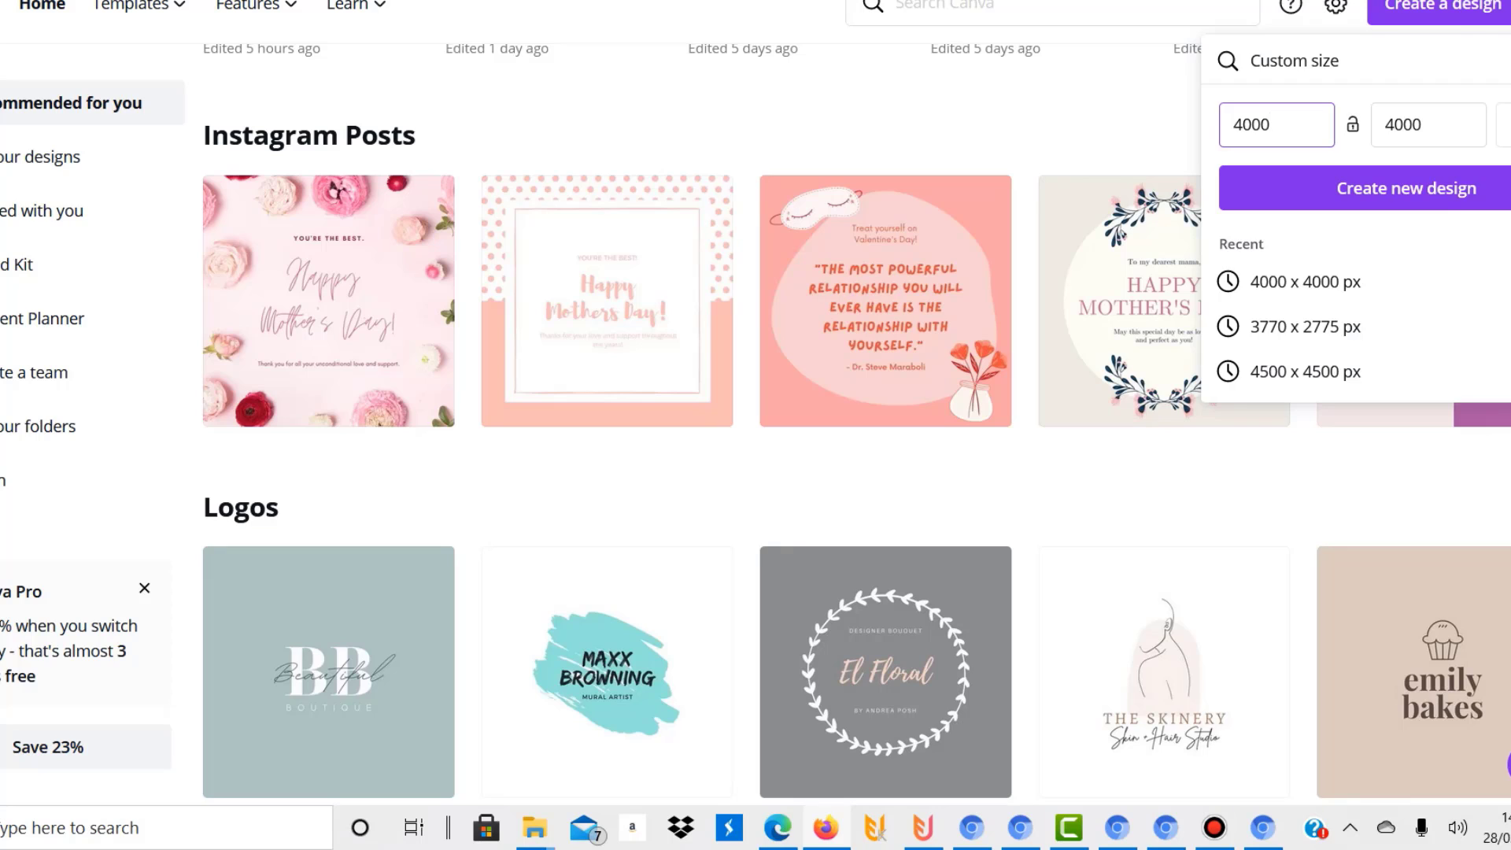
key(Return)
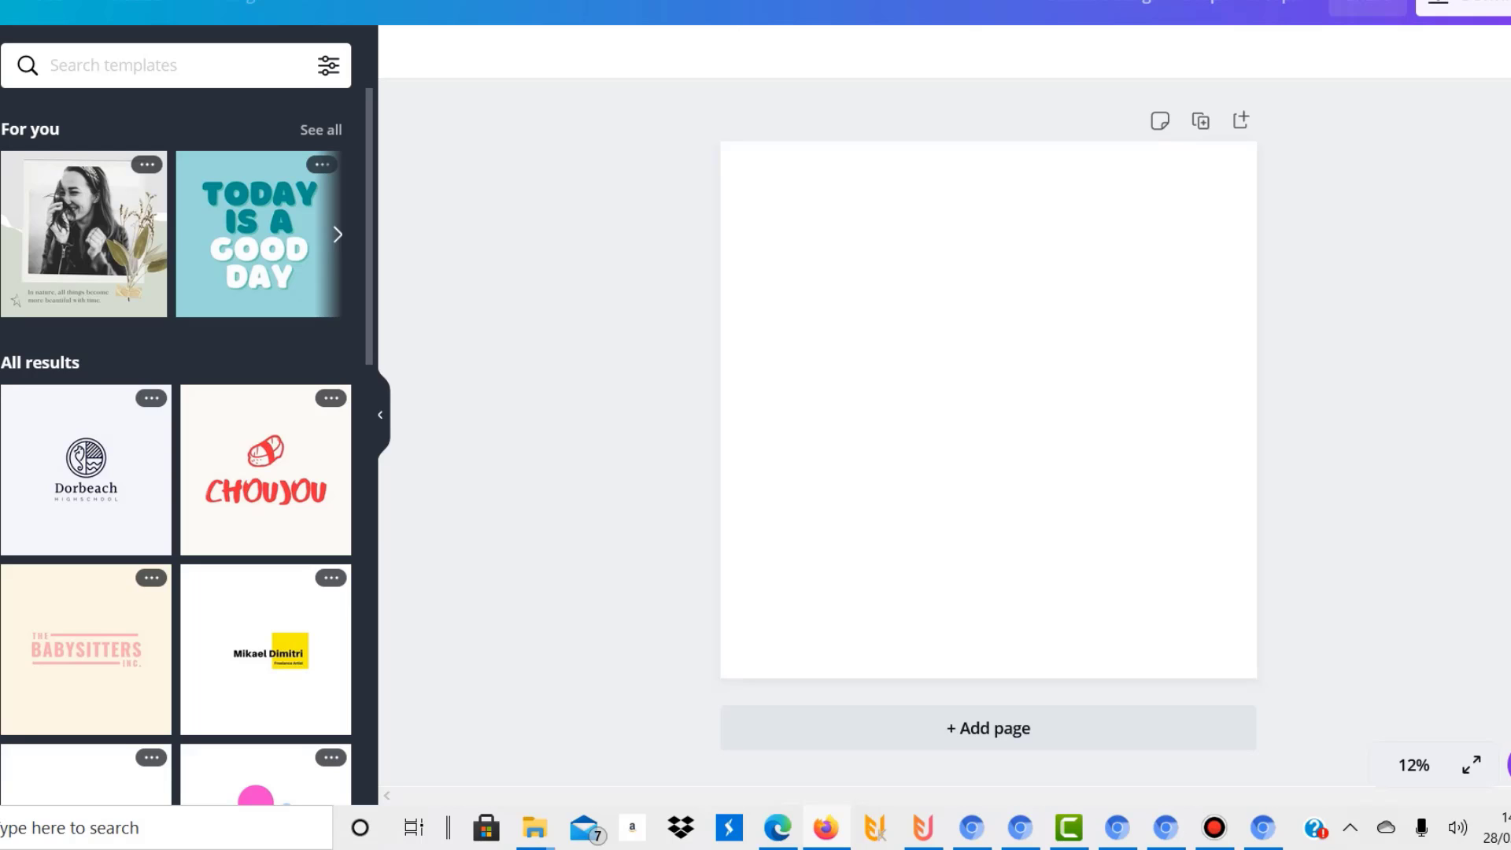
- Add three blank pages to the design and return to page 1
click(988, 728)
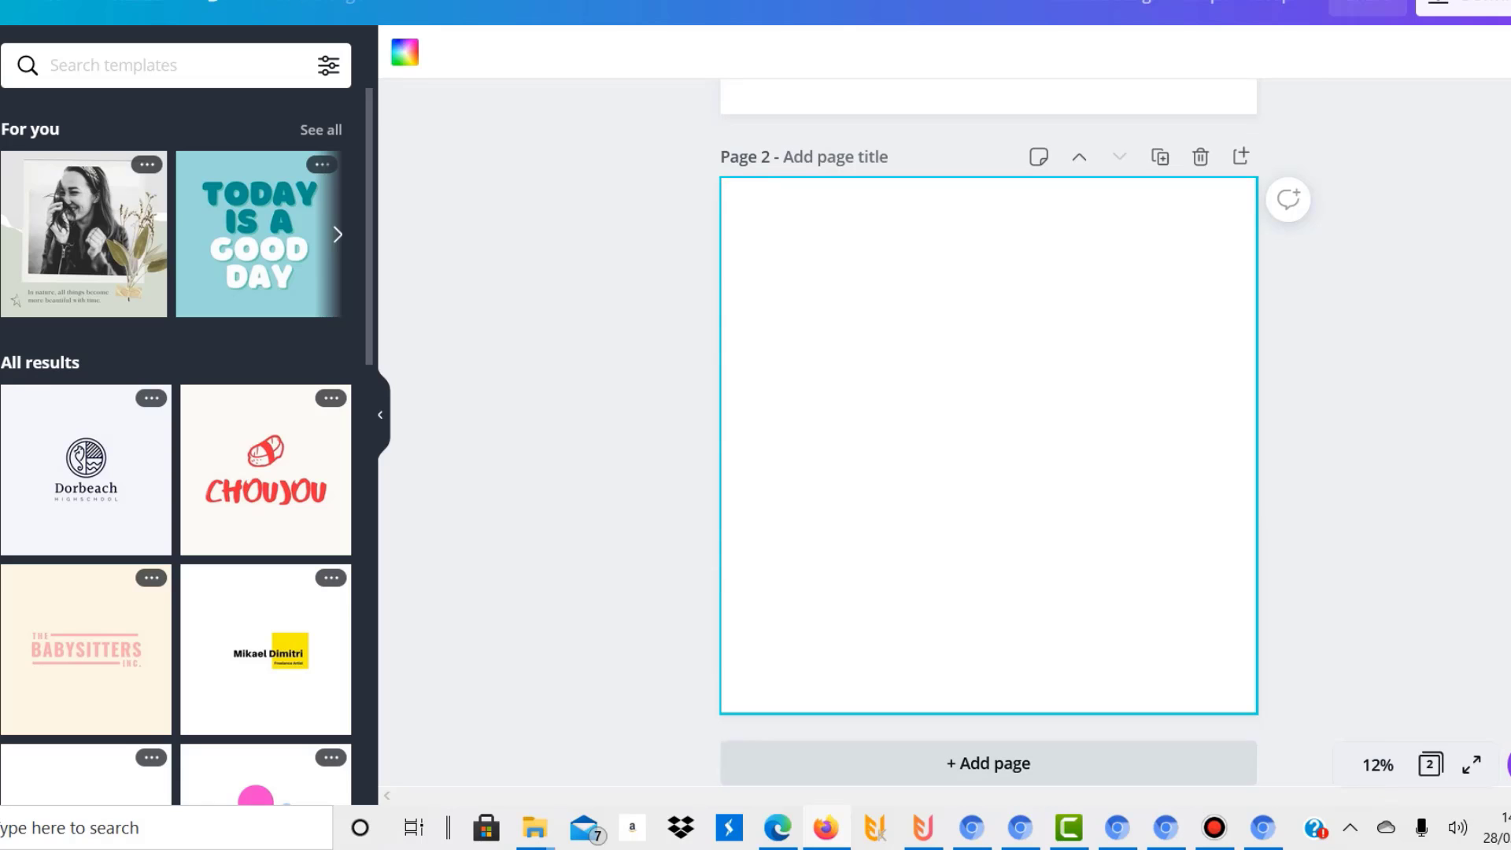
click(988, 762)
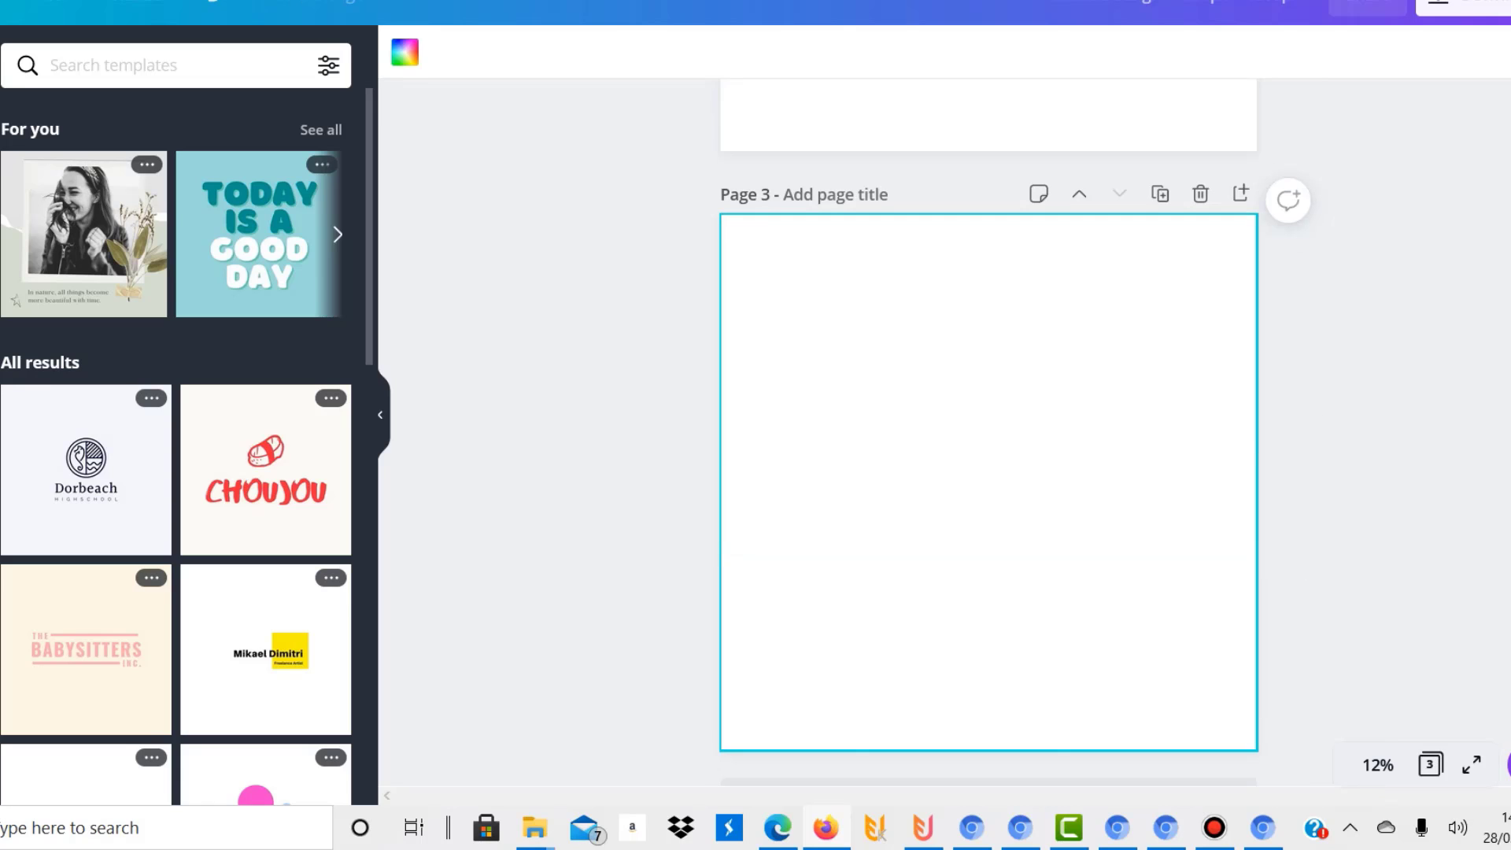
click(988, 725)
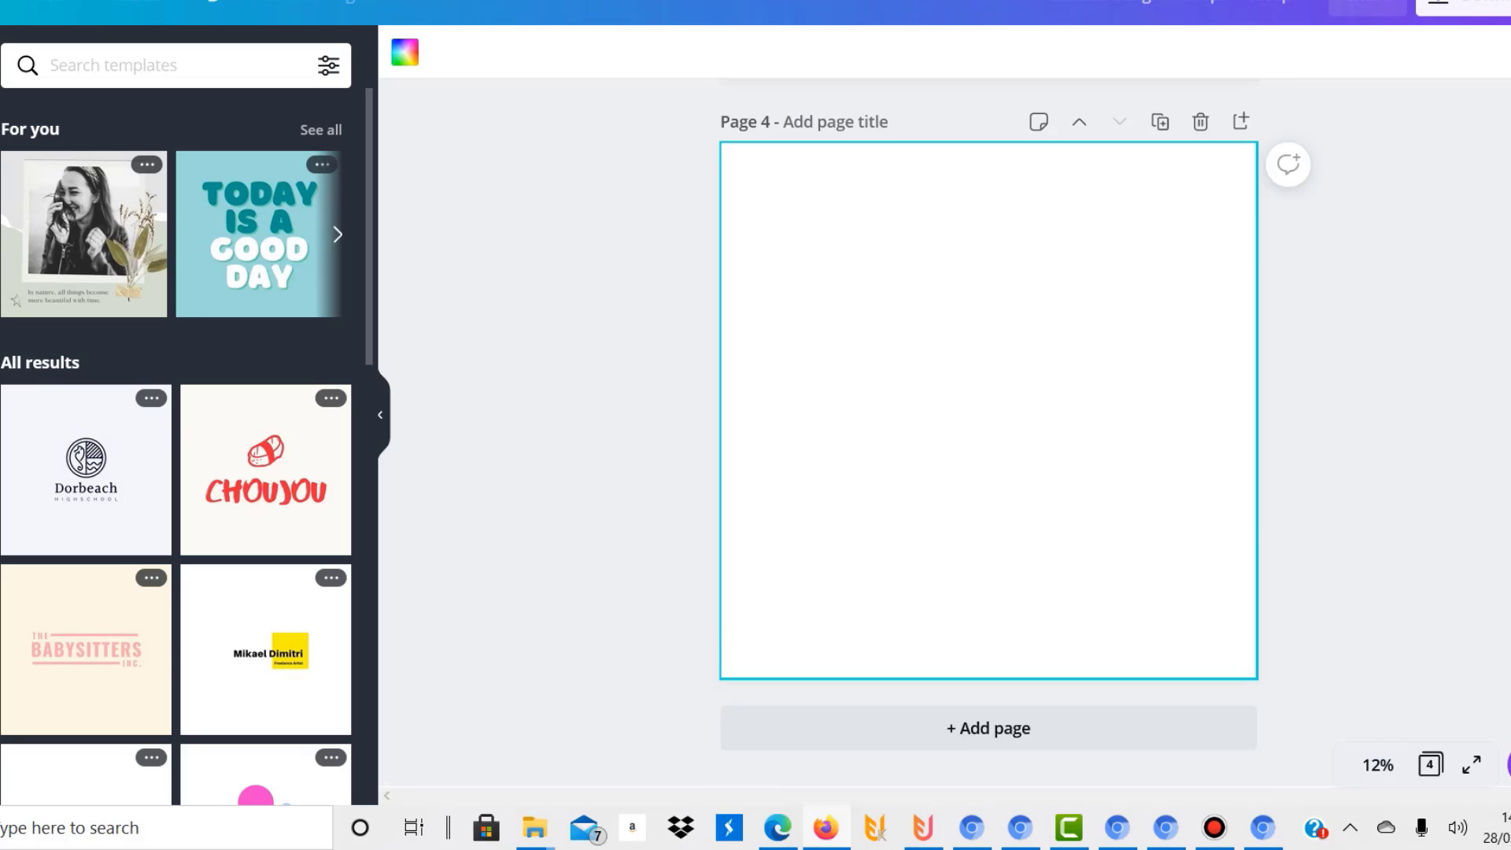
scroll(988, 433, up, 15)
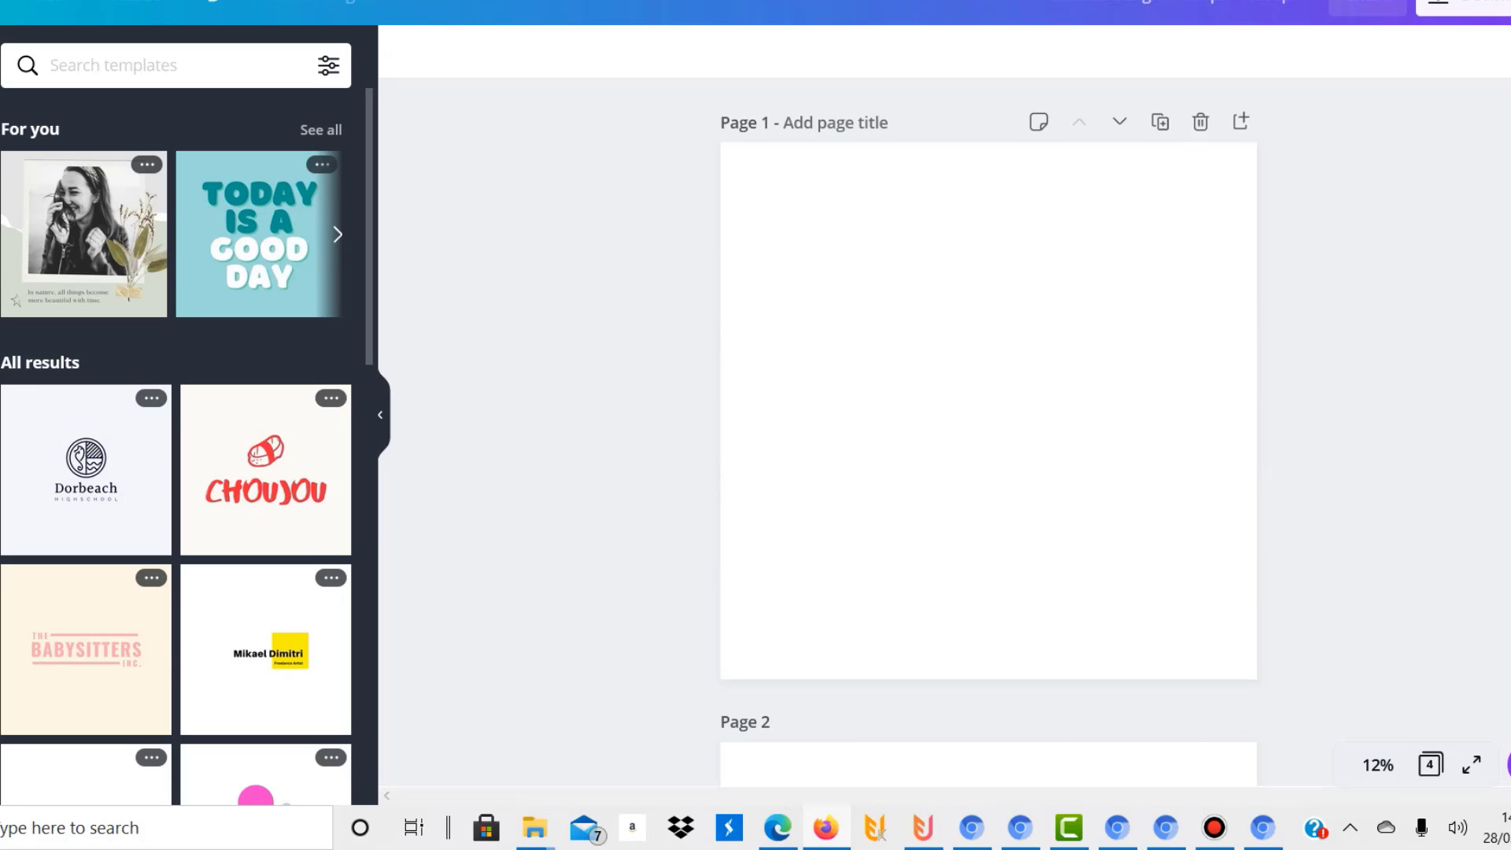
- Place the recently used rook graphic on page 1, enlarge it to nearly the full page height and centre it
click(0, 148)
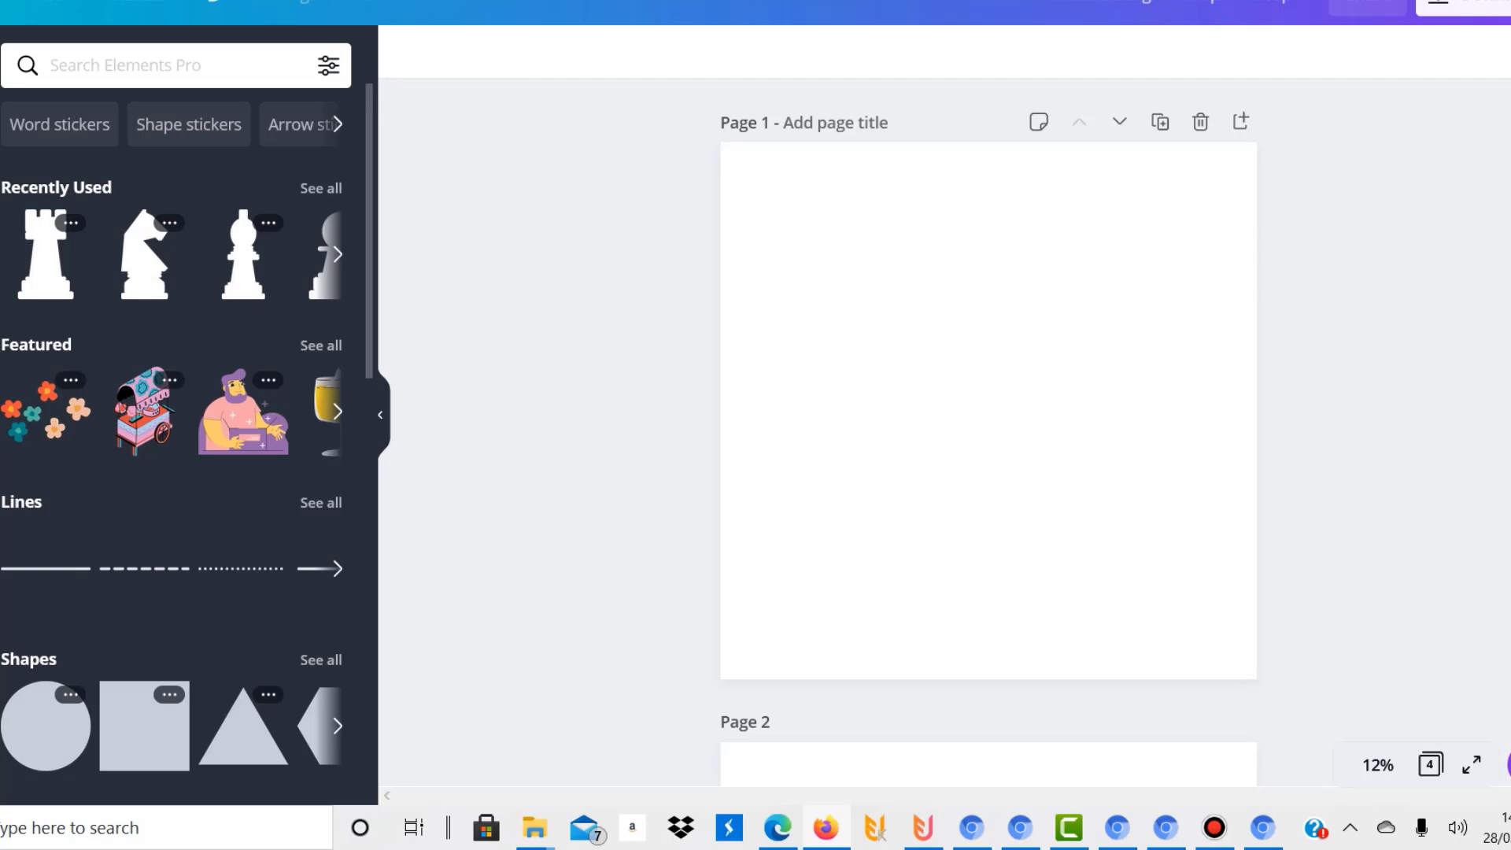
click(889, 284)
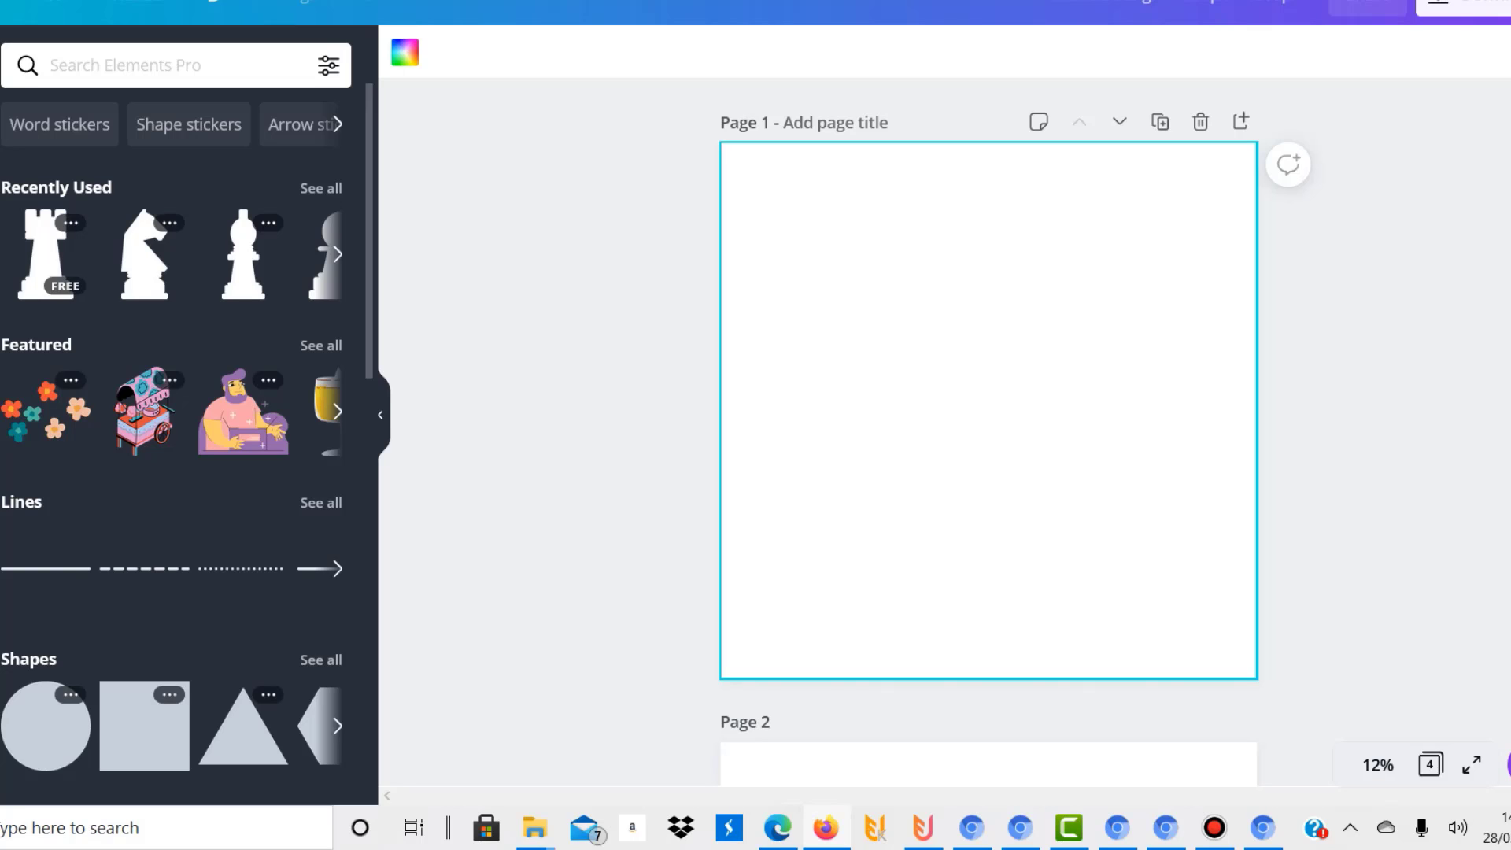
click(46, 254)
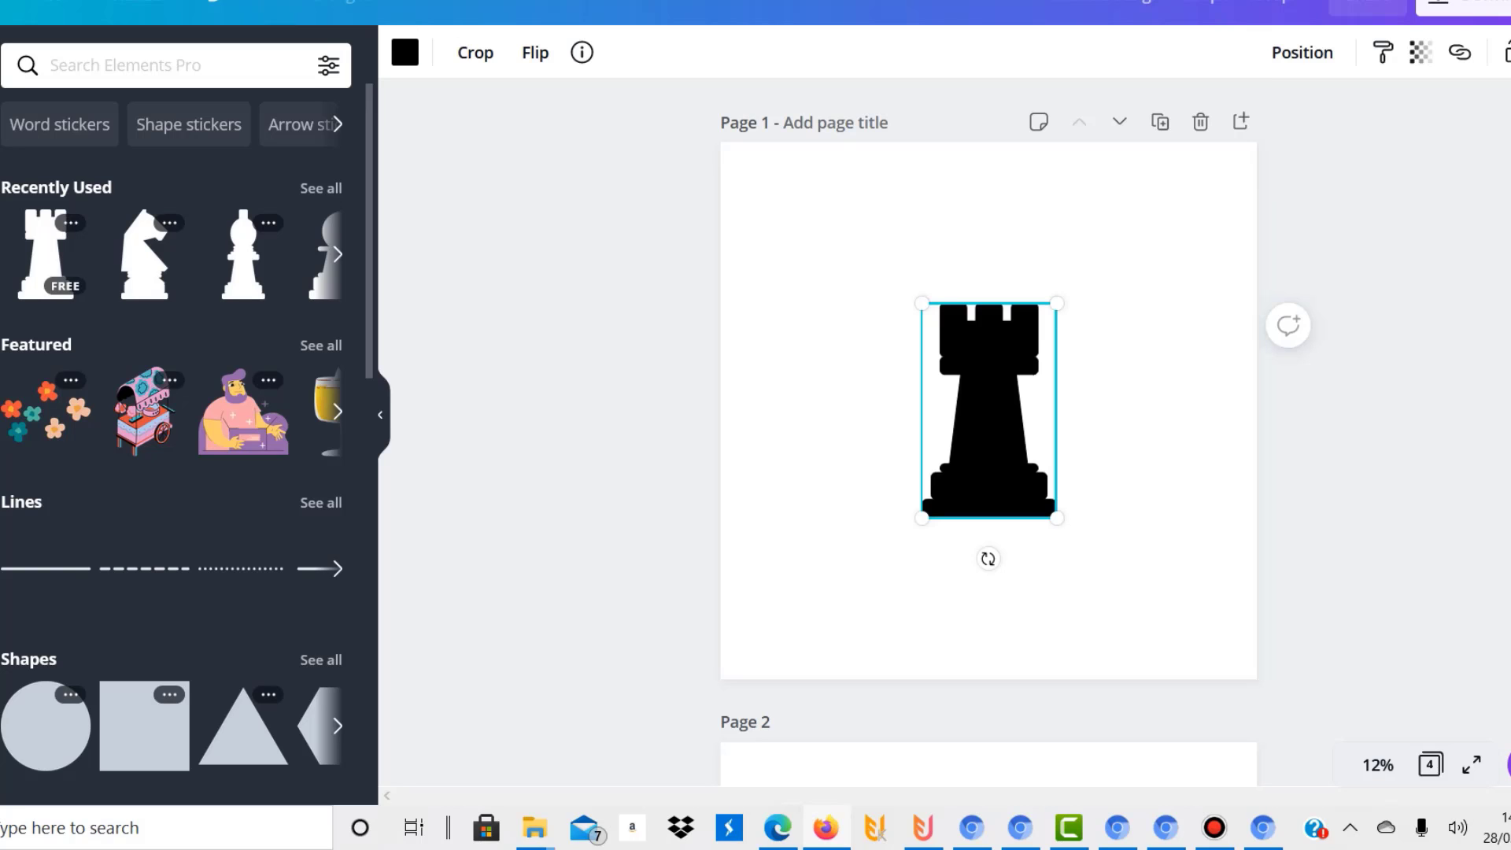
drag(1056, 303, 966, 457)
drag(1094, 253, 1154, 158)
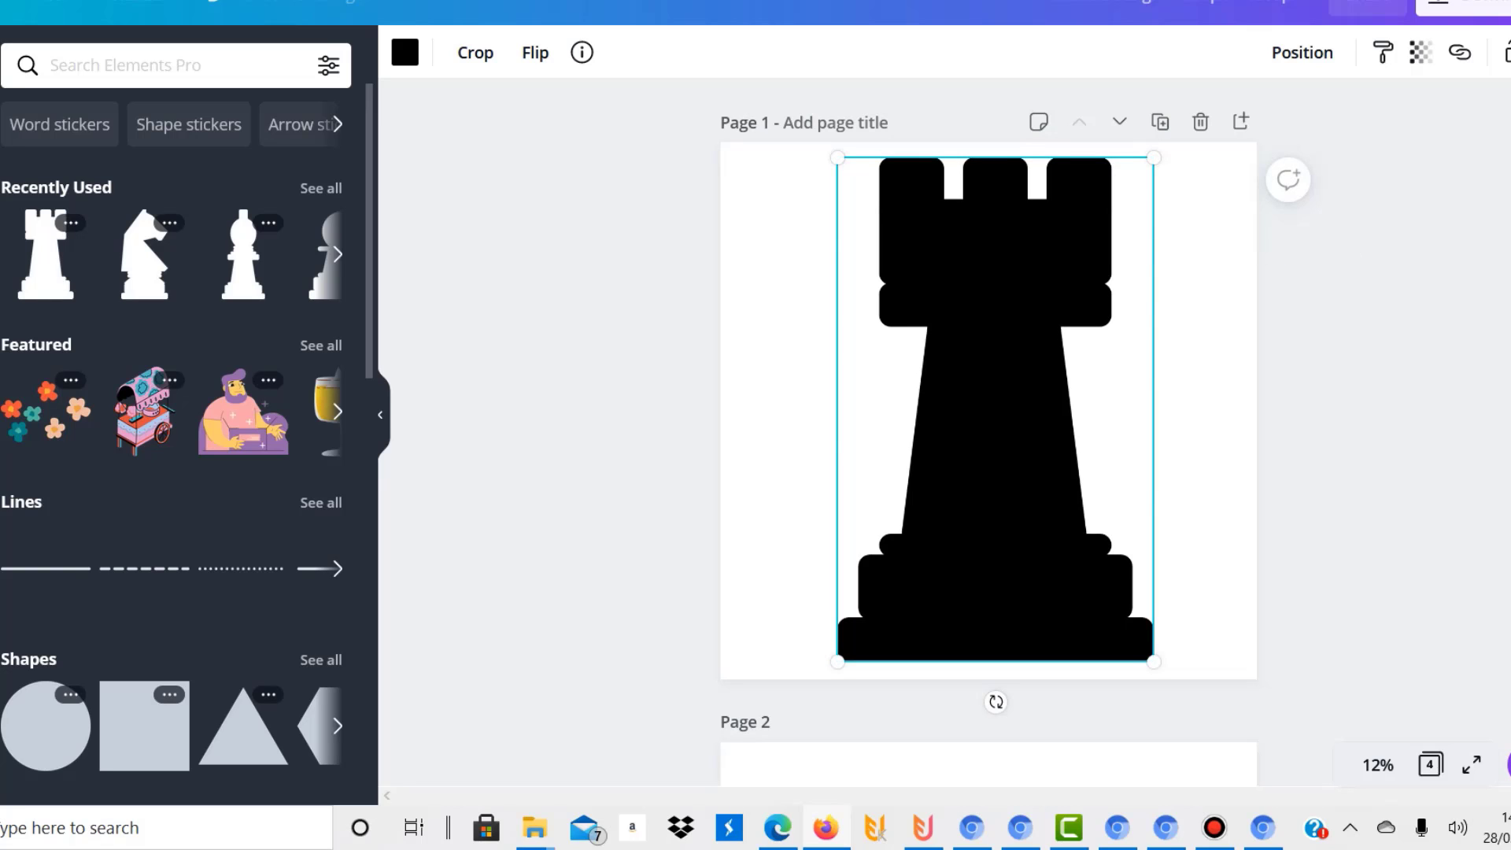
mouse_move(1012, 370)
mouse_down()
mouse_move(1028, 370)
mouse_move(1004, 371)
mouse_up()
- Set the background colour of page 2 to black
scroll(989, 425, down, 5)
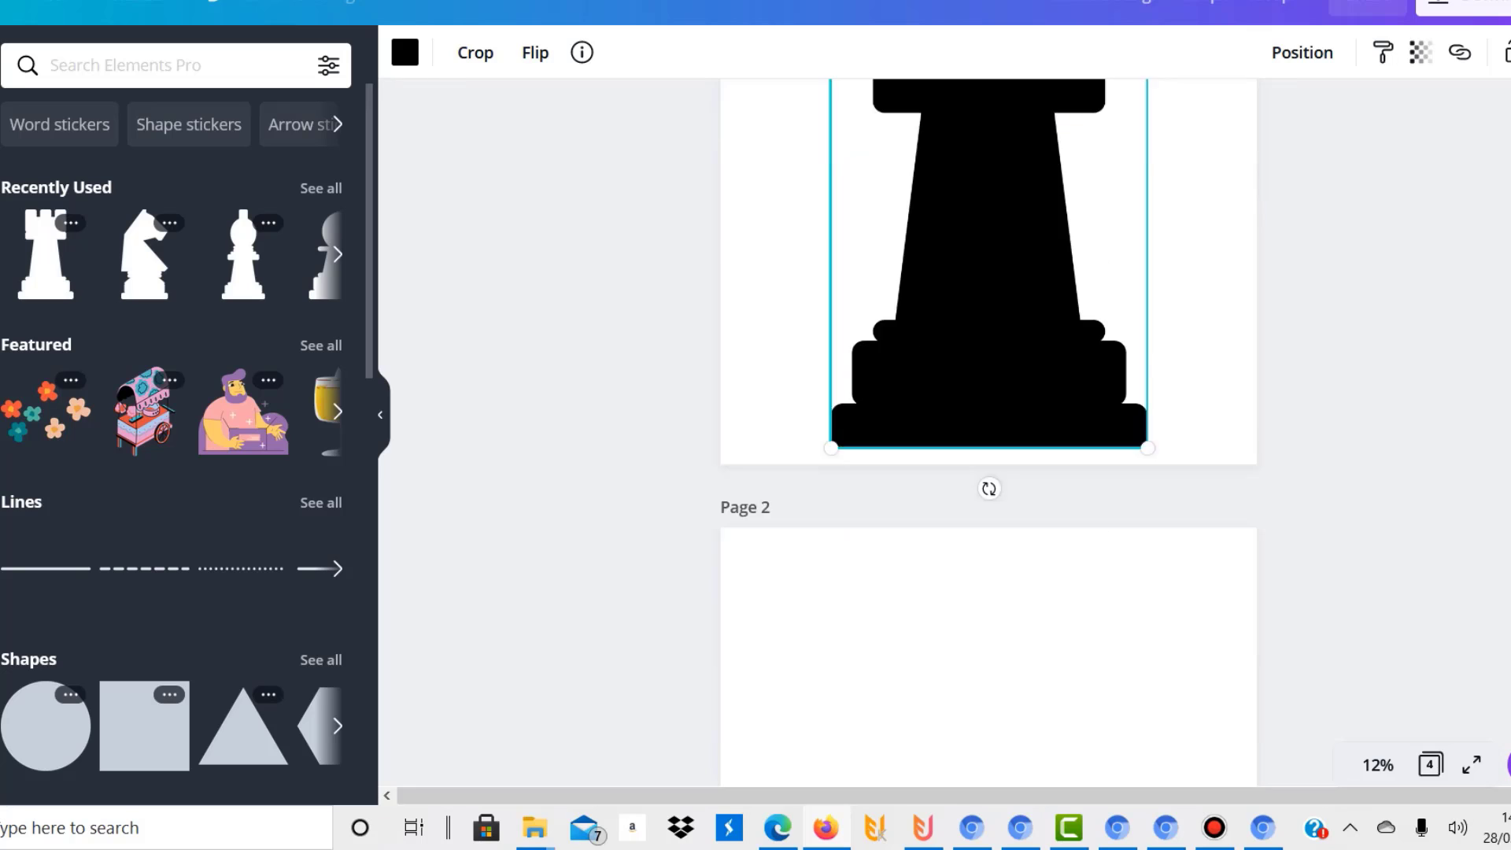
click(1140, 551)
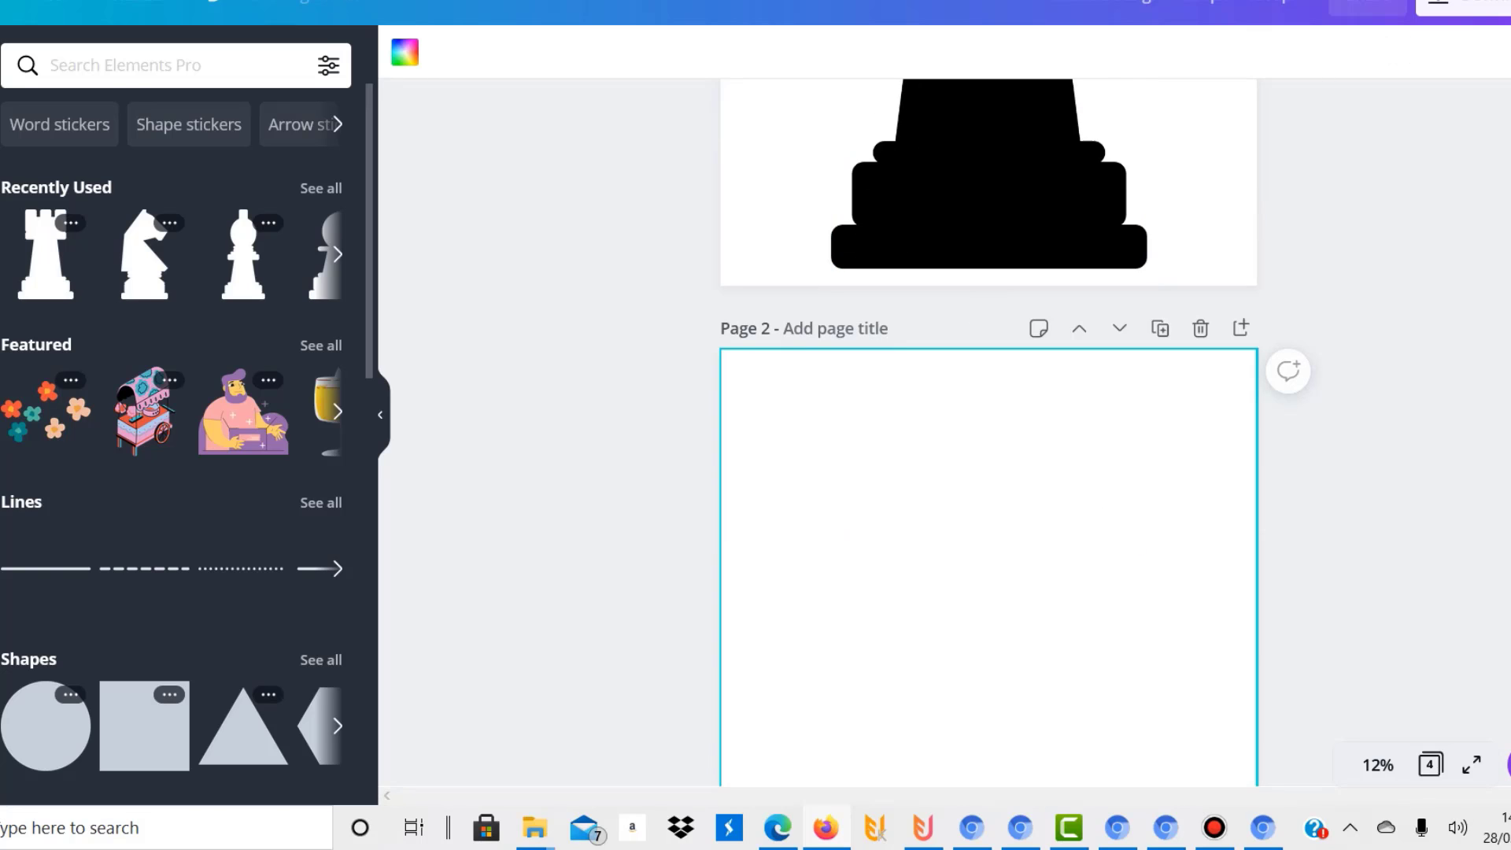
click(404, 52)
click(24, 274)
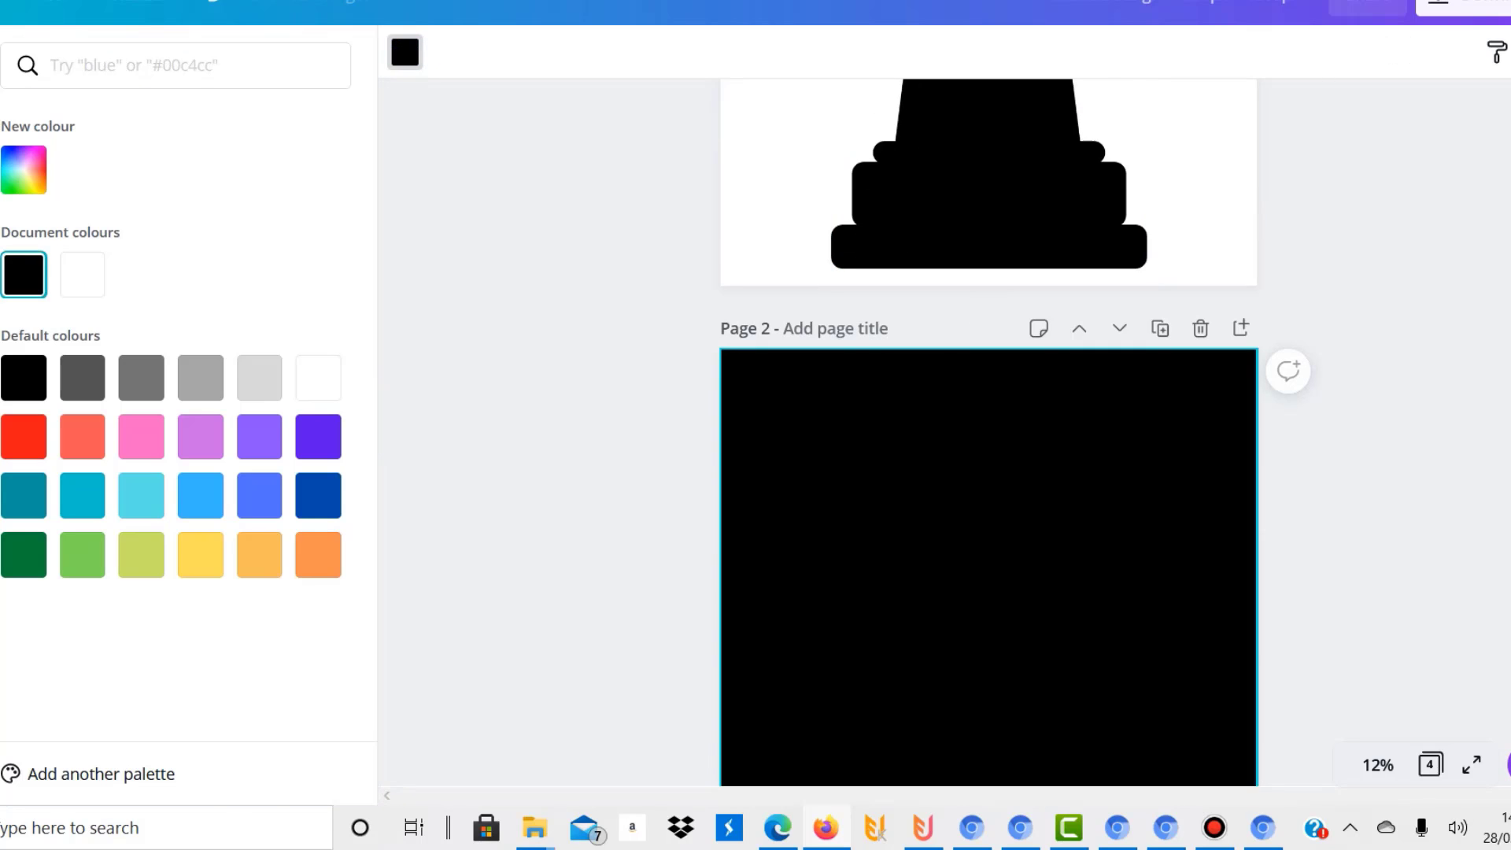
key(Escape)
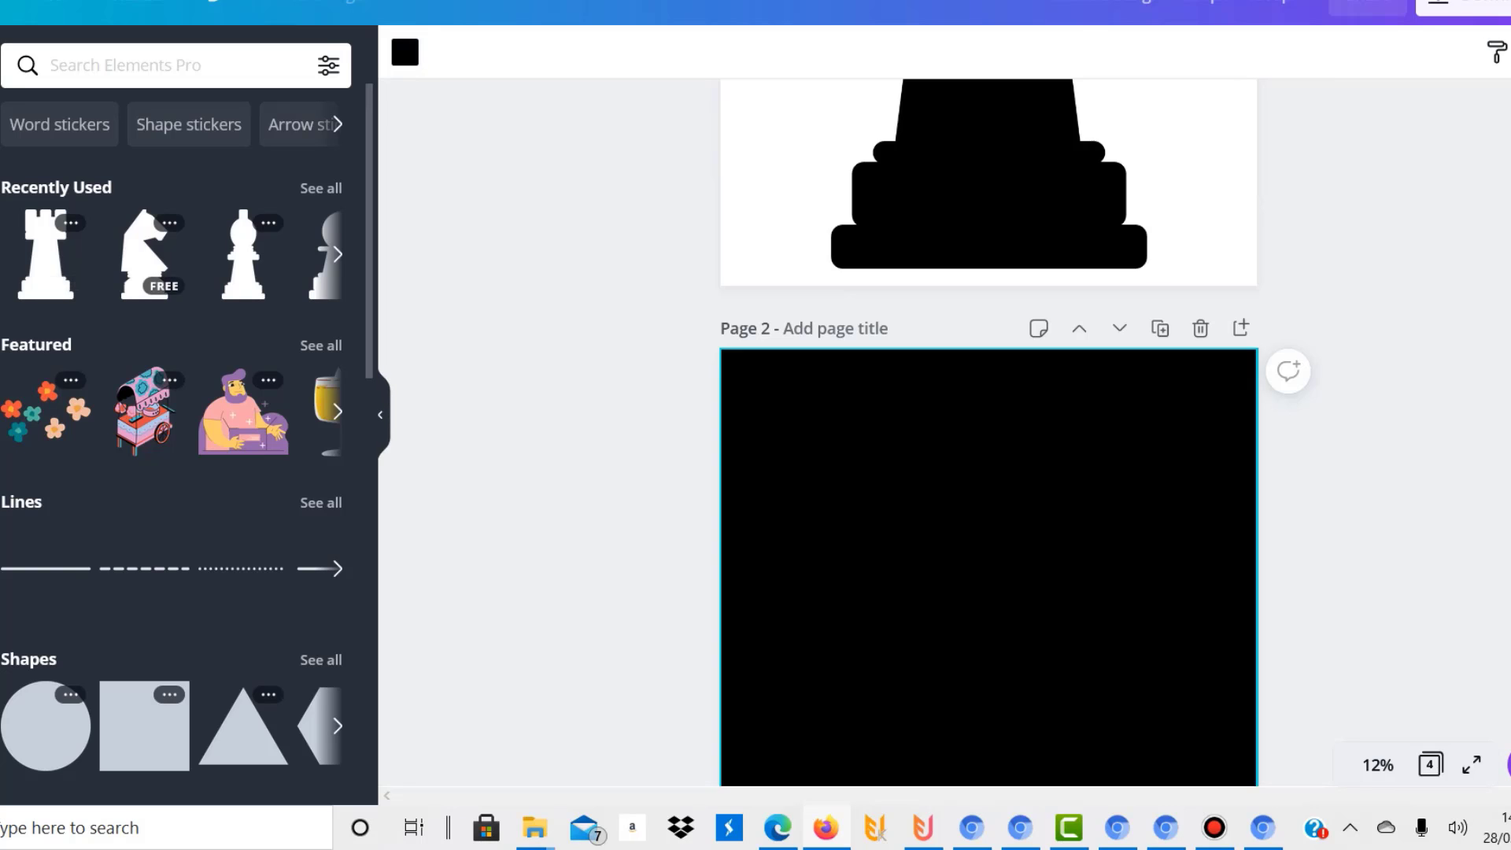
- Add the recently used knight graphic to page 2 and colour it white
click(144, 253)
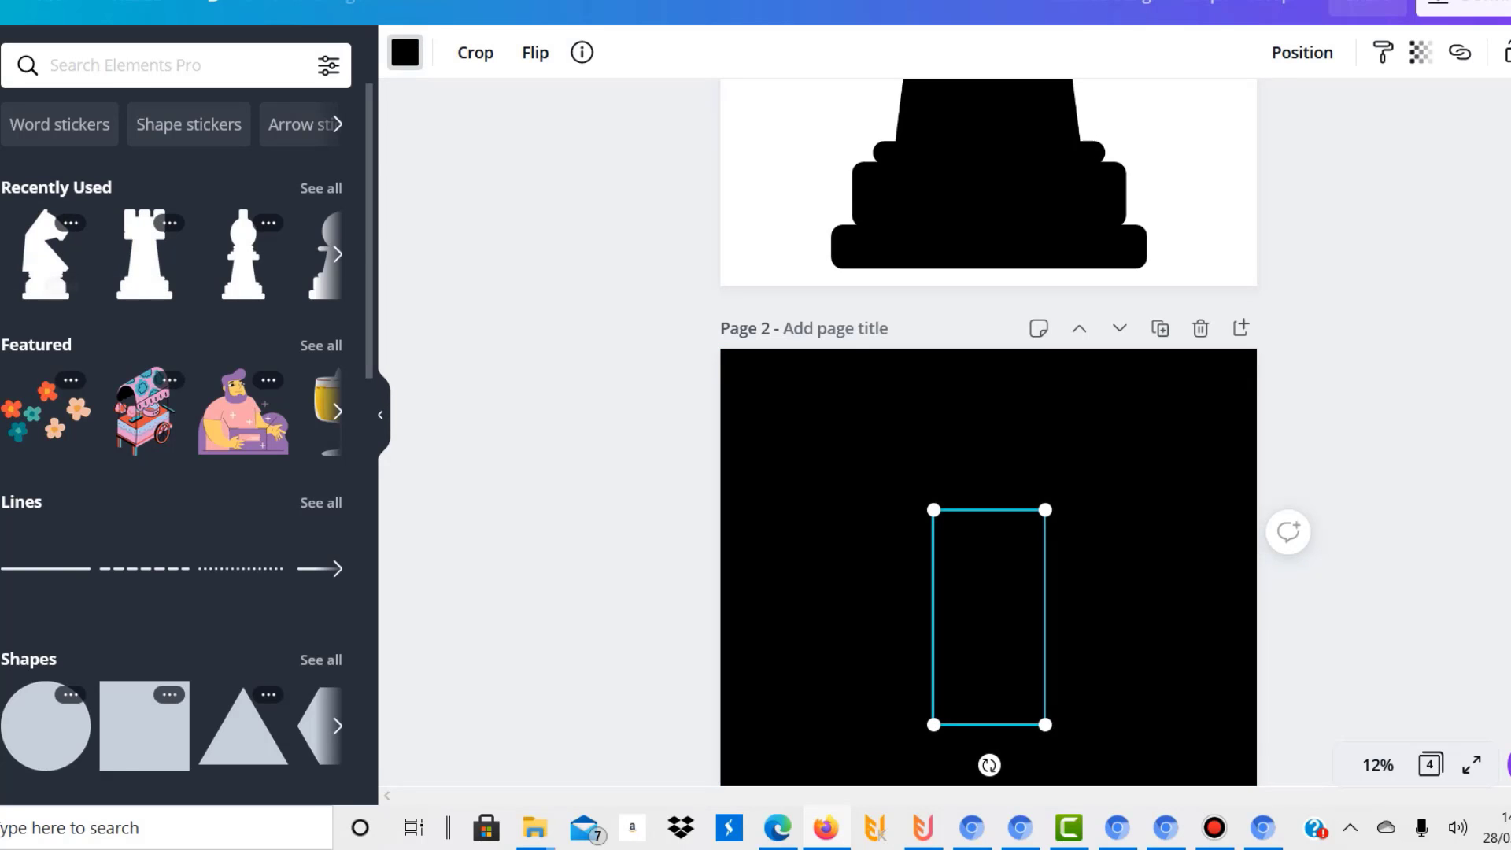
click(404, 52)
click(82, 274)
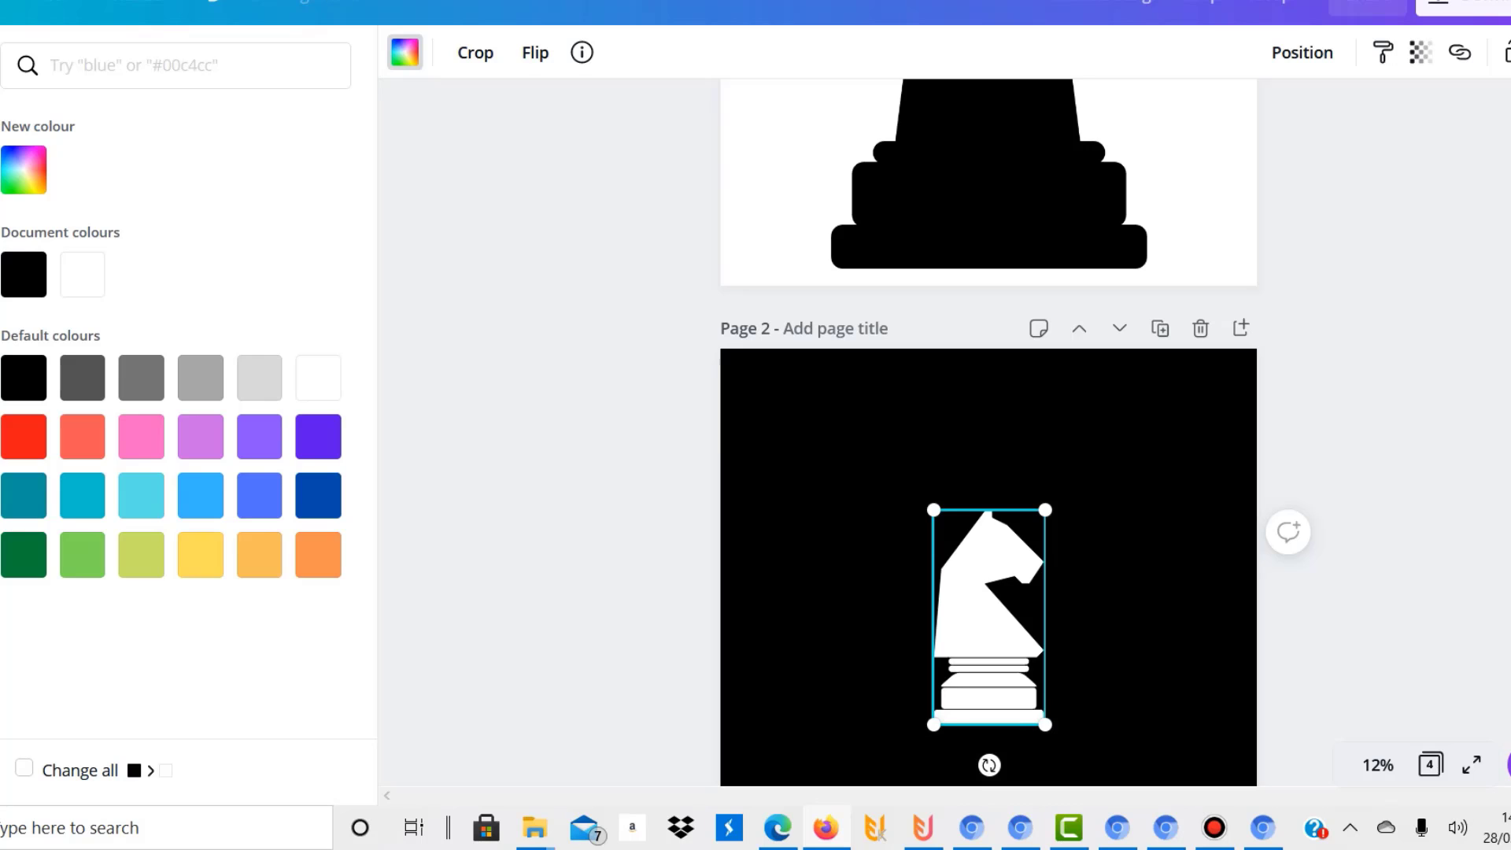
- Enlarge the white knight on page 2 to nearly the full page height and centre it on the page
scroll(988, 431, down, 3)
scroll(988, 432, down, 1)
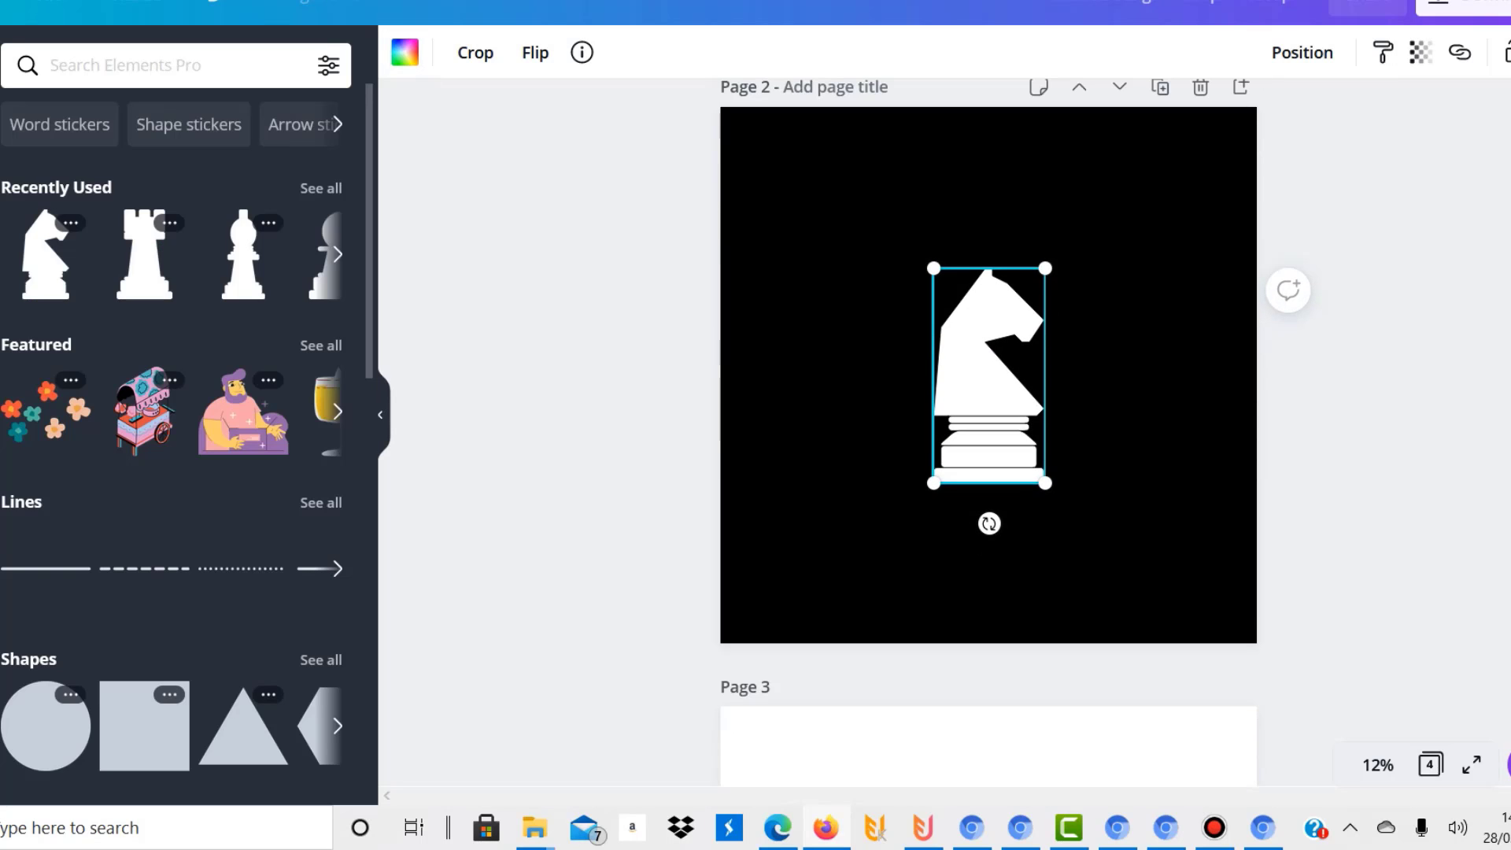
drag(1045, 483, 1195, 772)
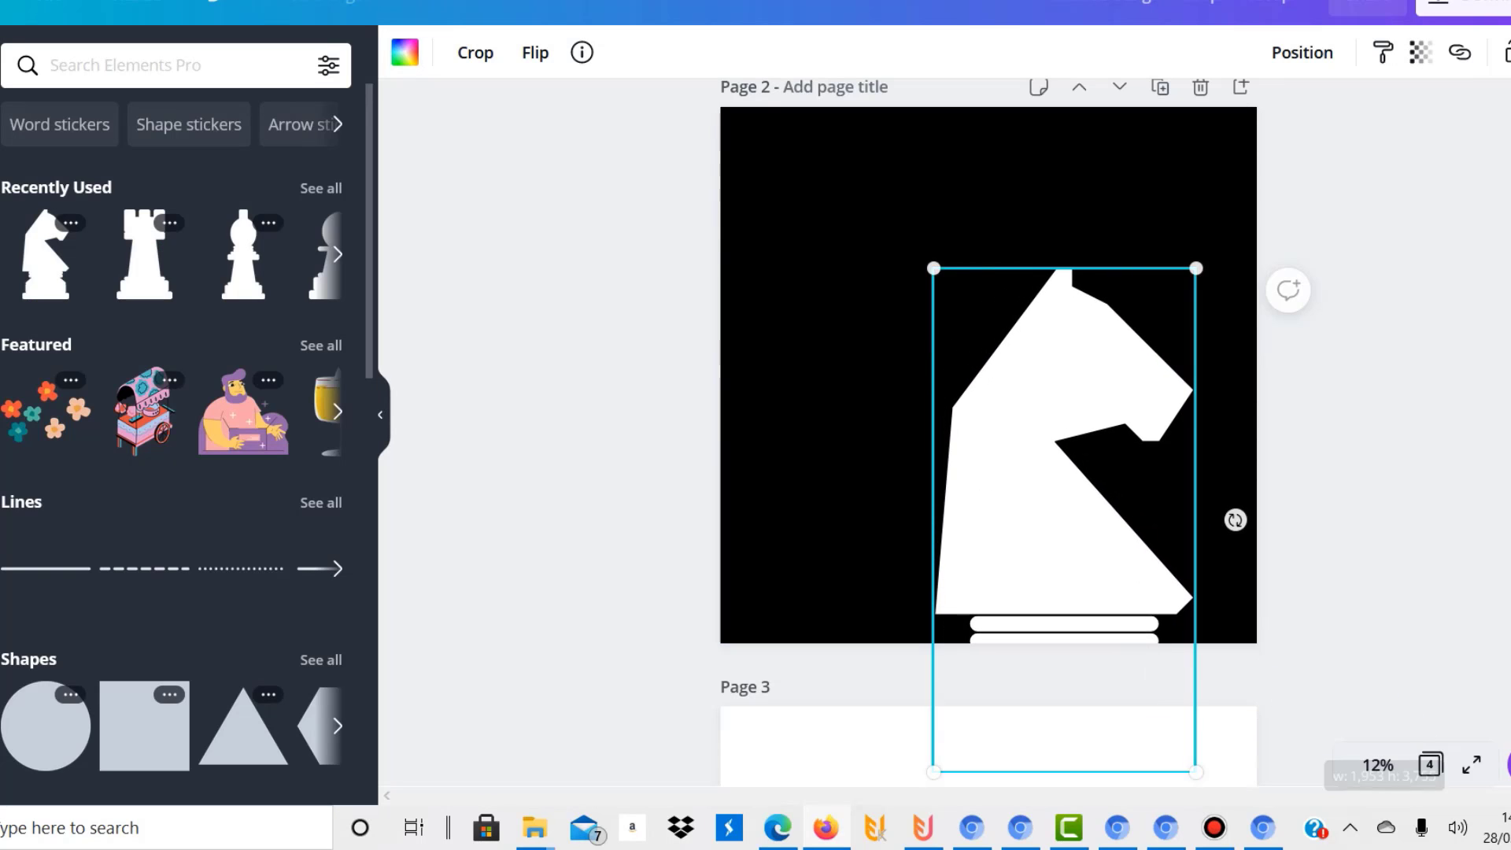
drag(1062, 519, 987, 375)
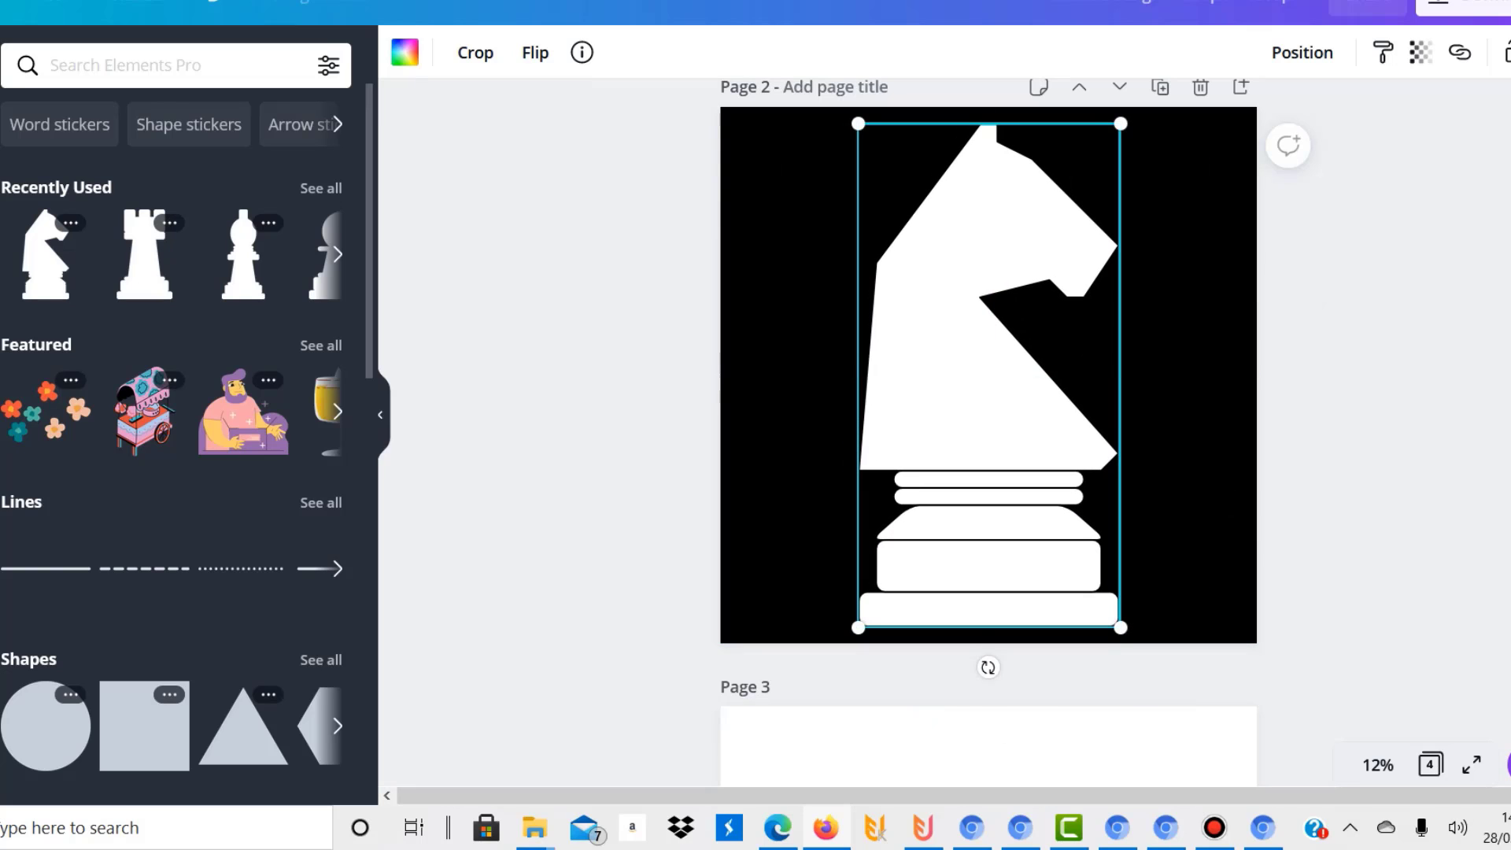
- Add the recently used bishop graphic to page 3 and enlarge it to most of the page height
scroll(988, 433, down, 5)
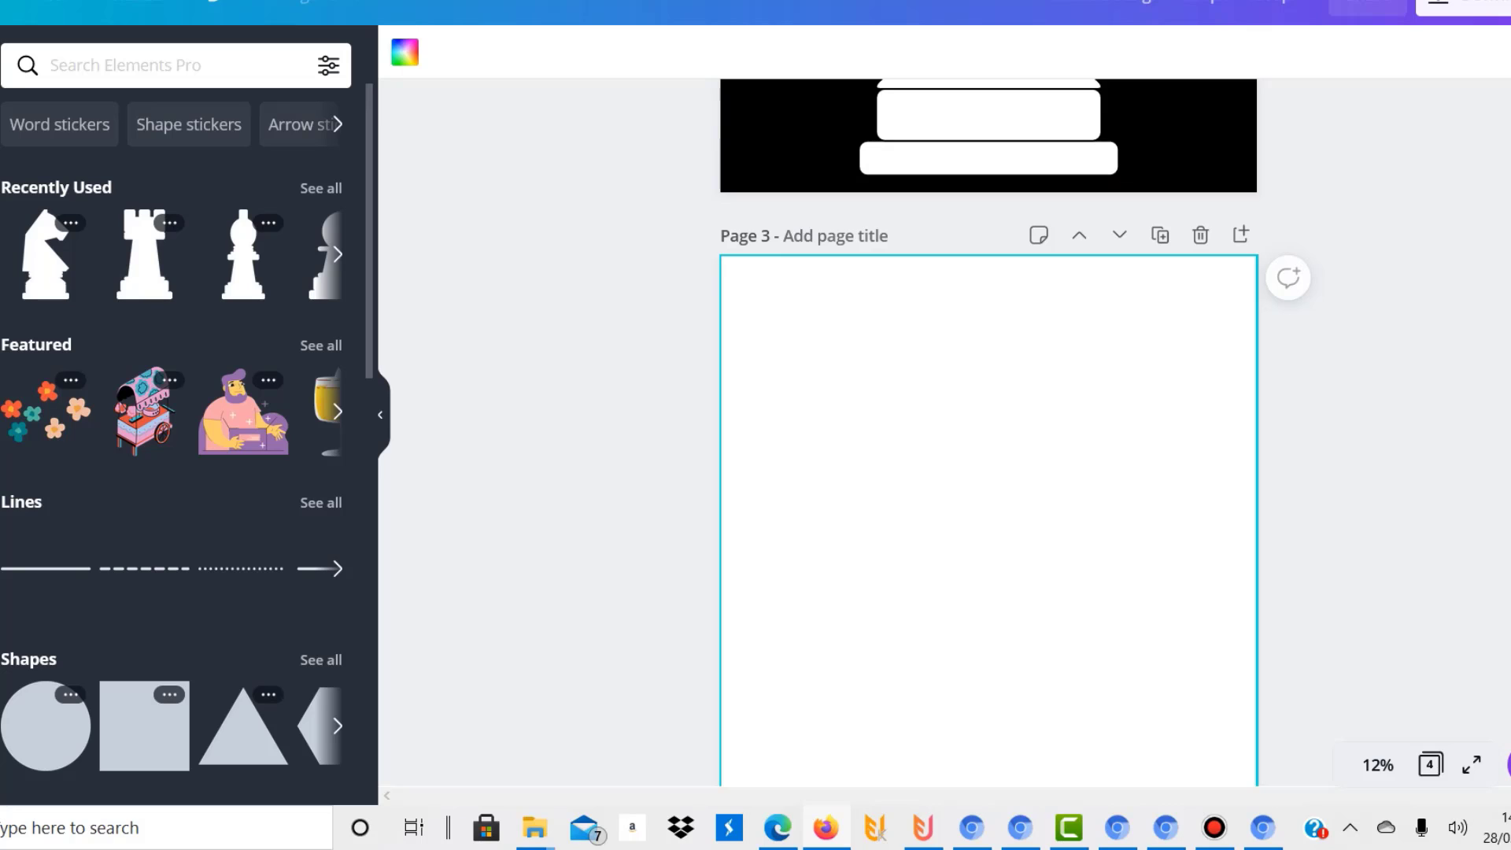
click(337, 254)
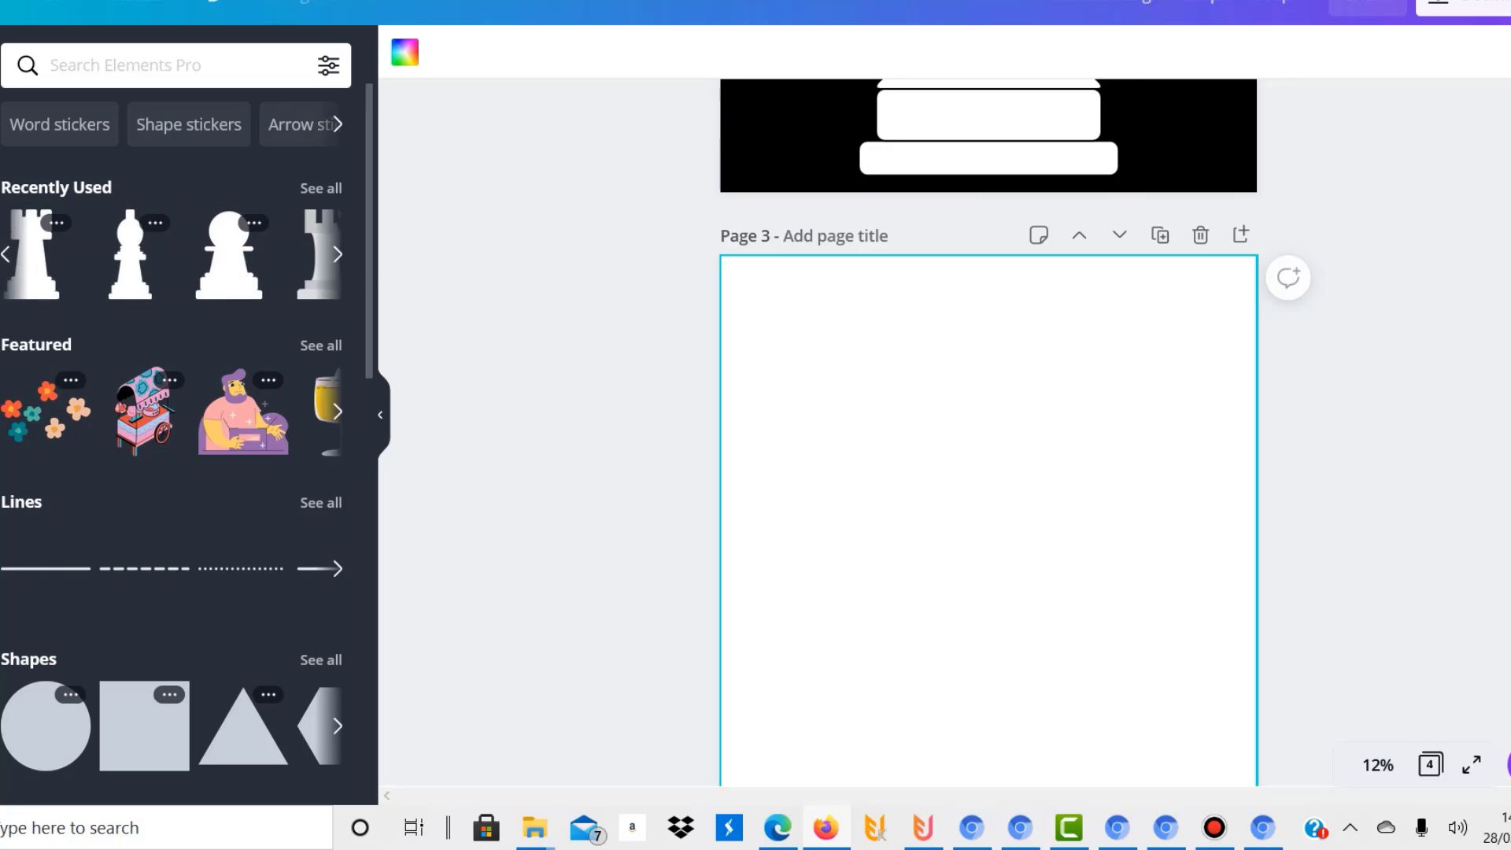
click(5, 254)
click(46, 254)
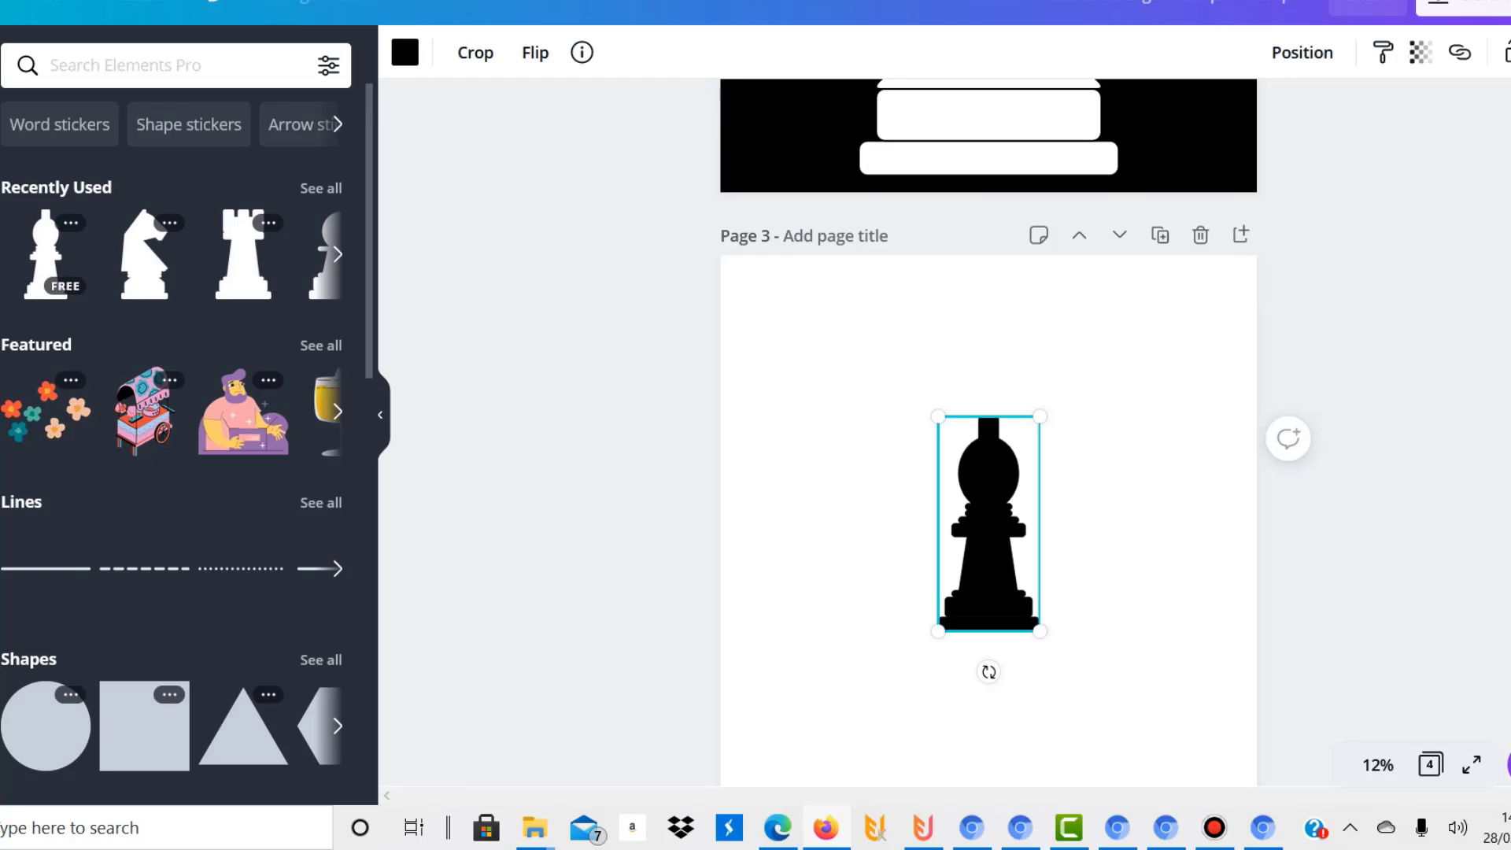
drag(1040, 416, 1159, 158)
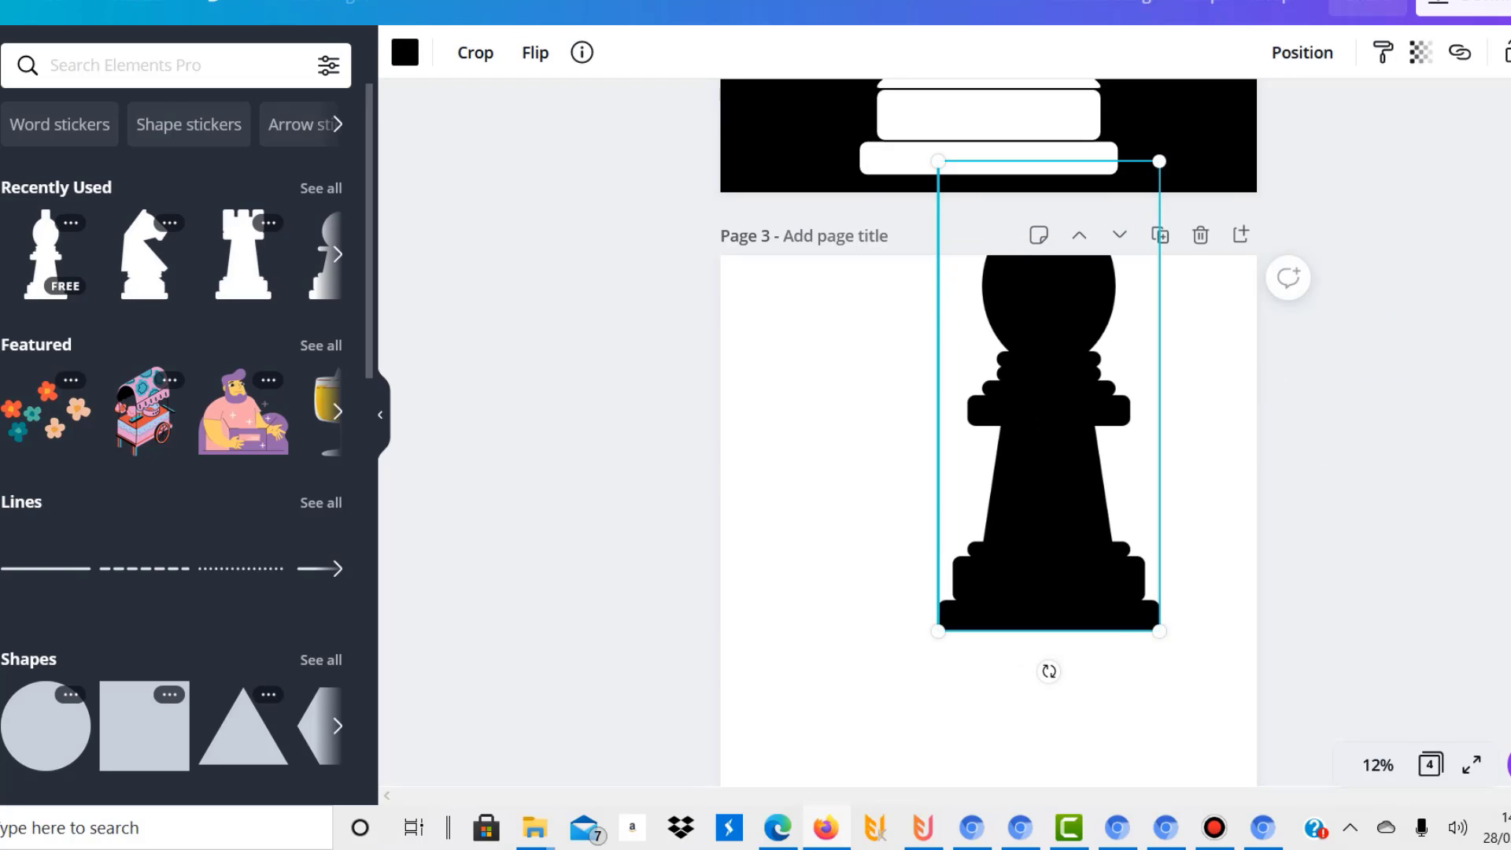
drag(1049, 472, 1002, 593)
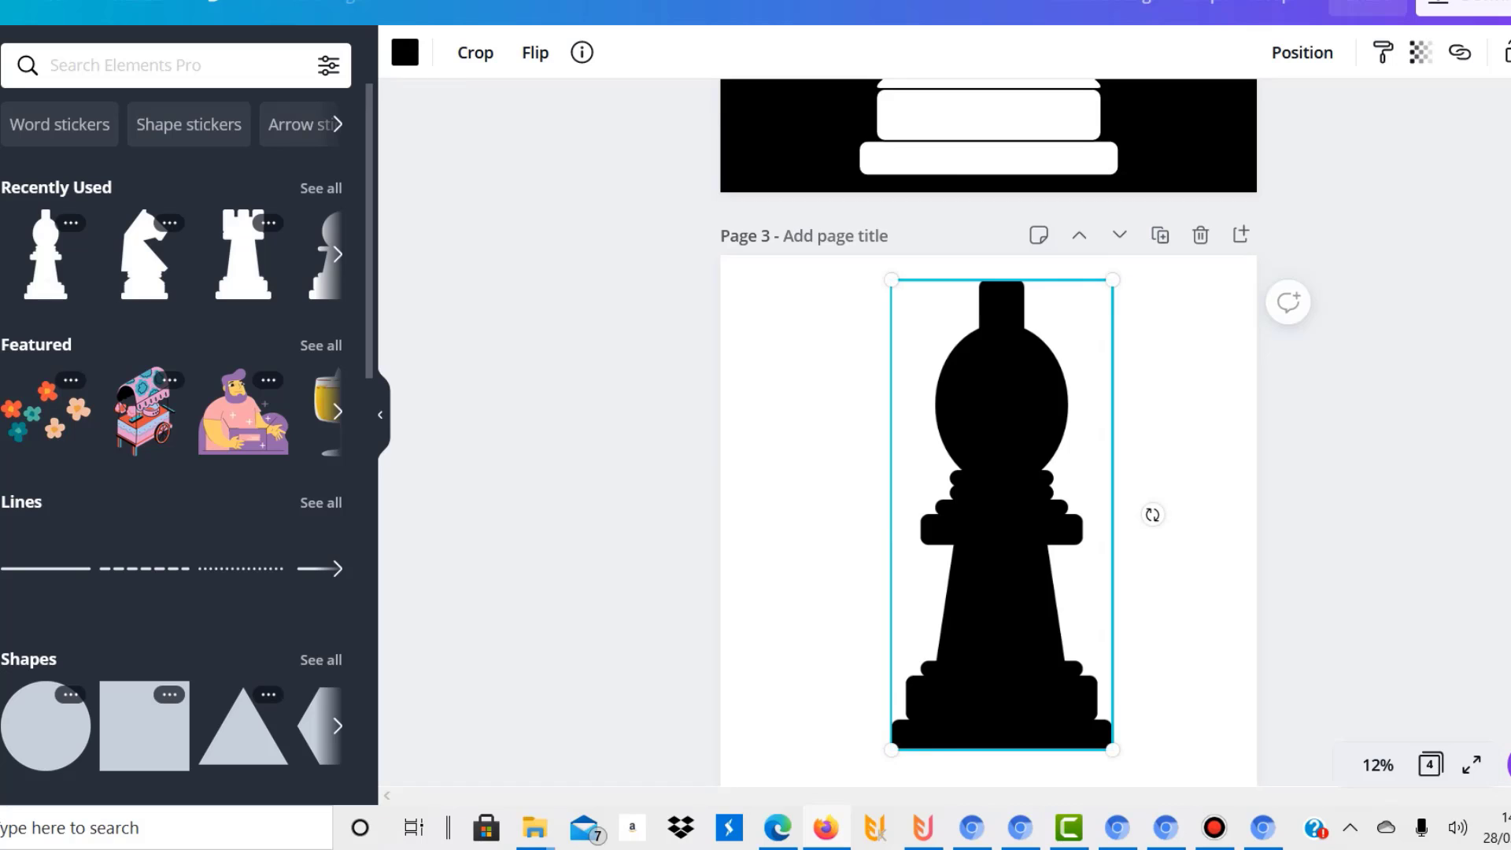
- Fine-tune the bishop's size on page 3 so it nearly fills the page height, and centre it
scroll(988, 425, down, 1)
scroll(988, 425, down, 2)
click(1001, 236)
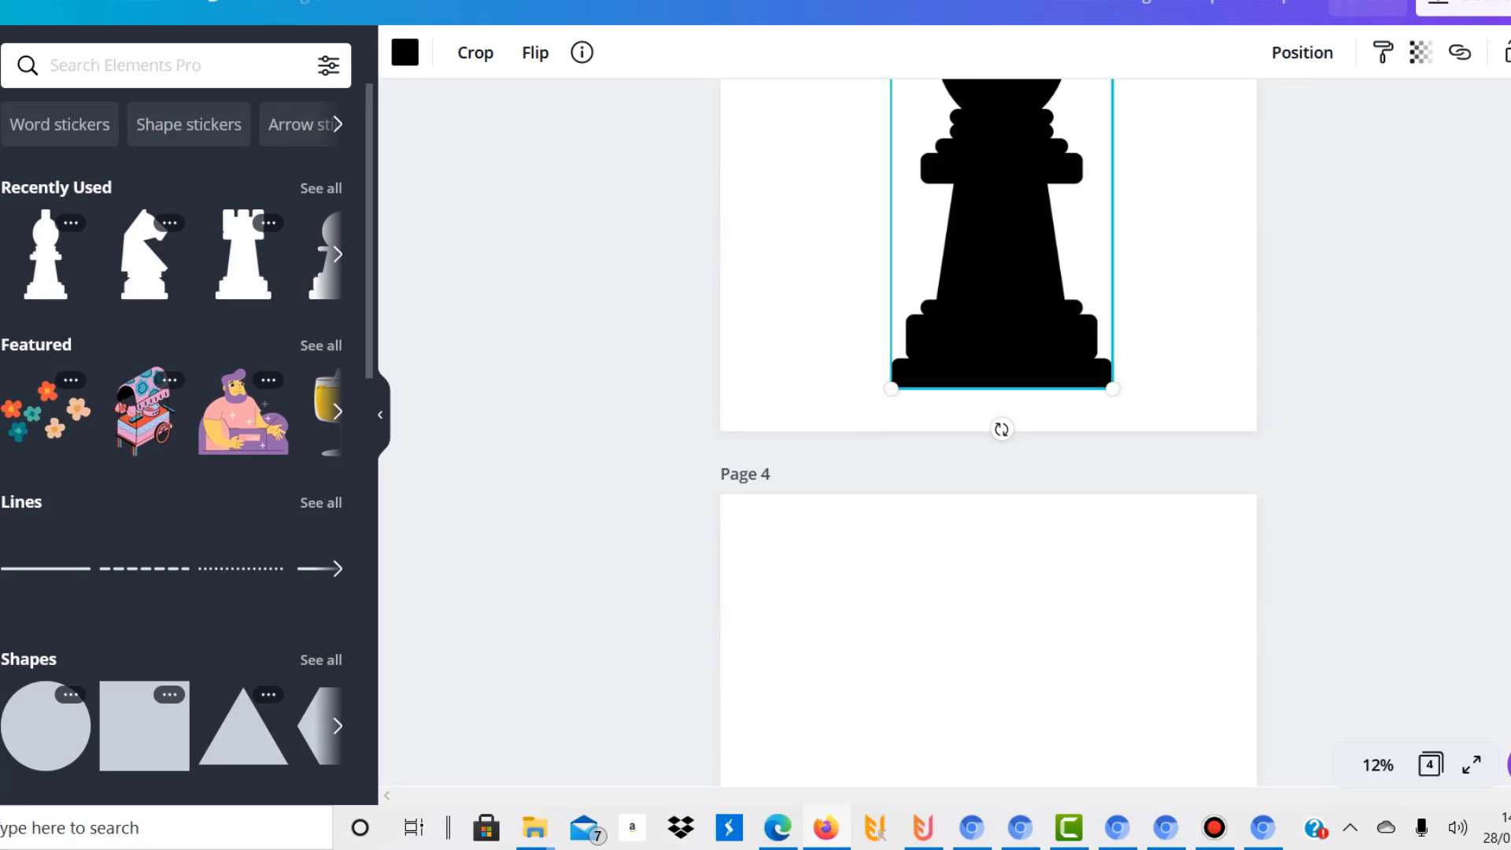
drag(1112, 388, 1132, 432)
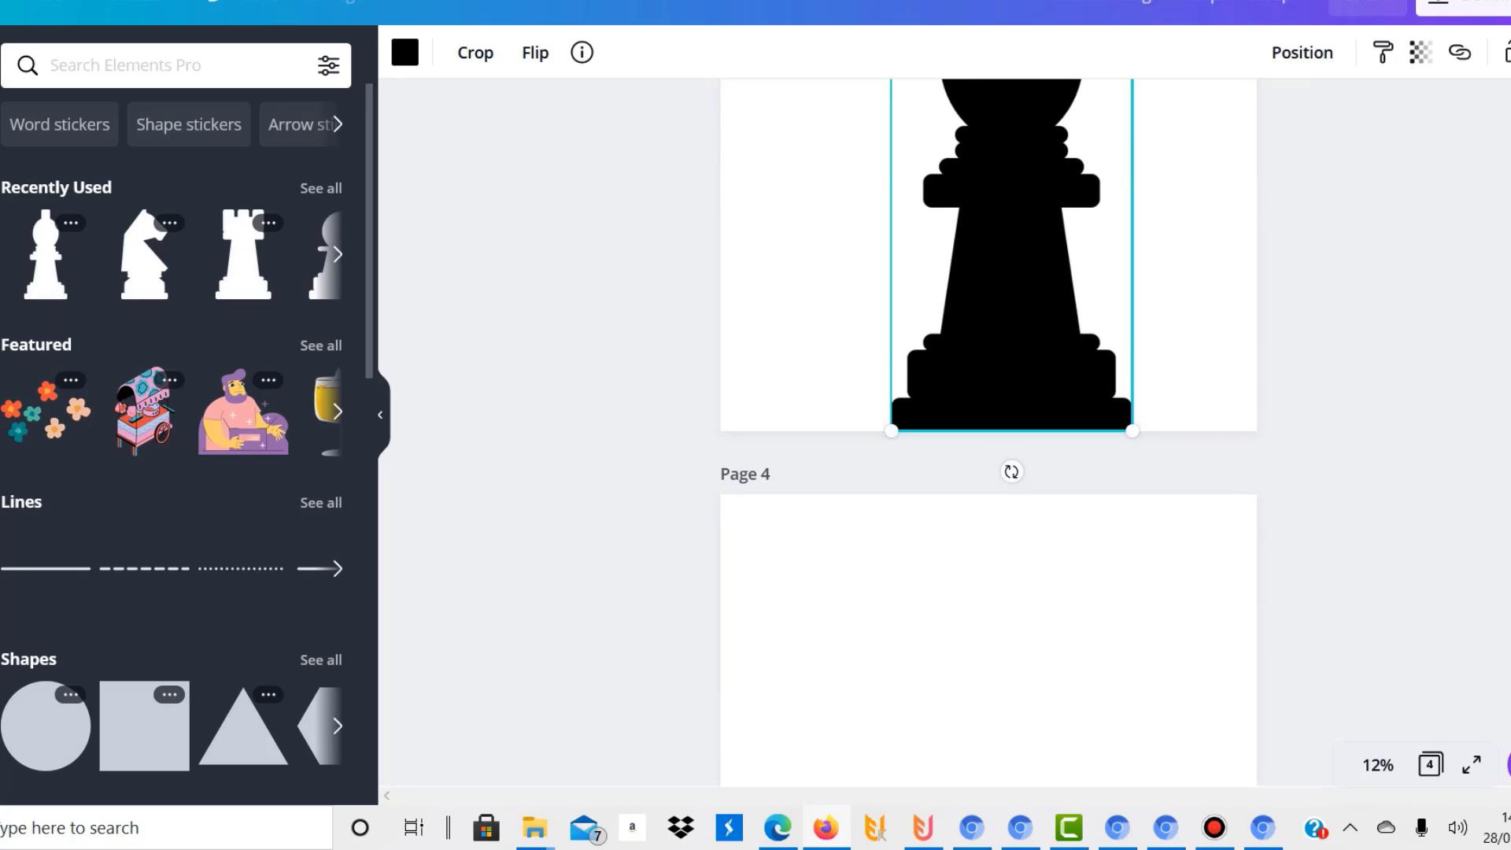
drag(1003, 259, 988, 259)
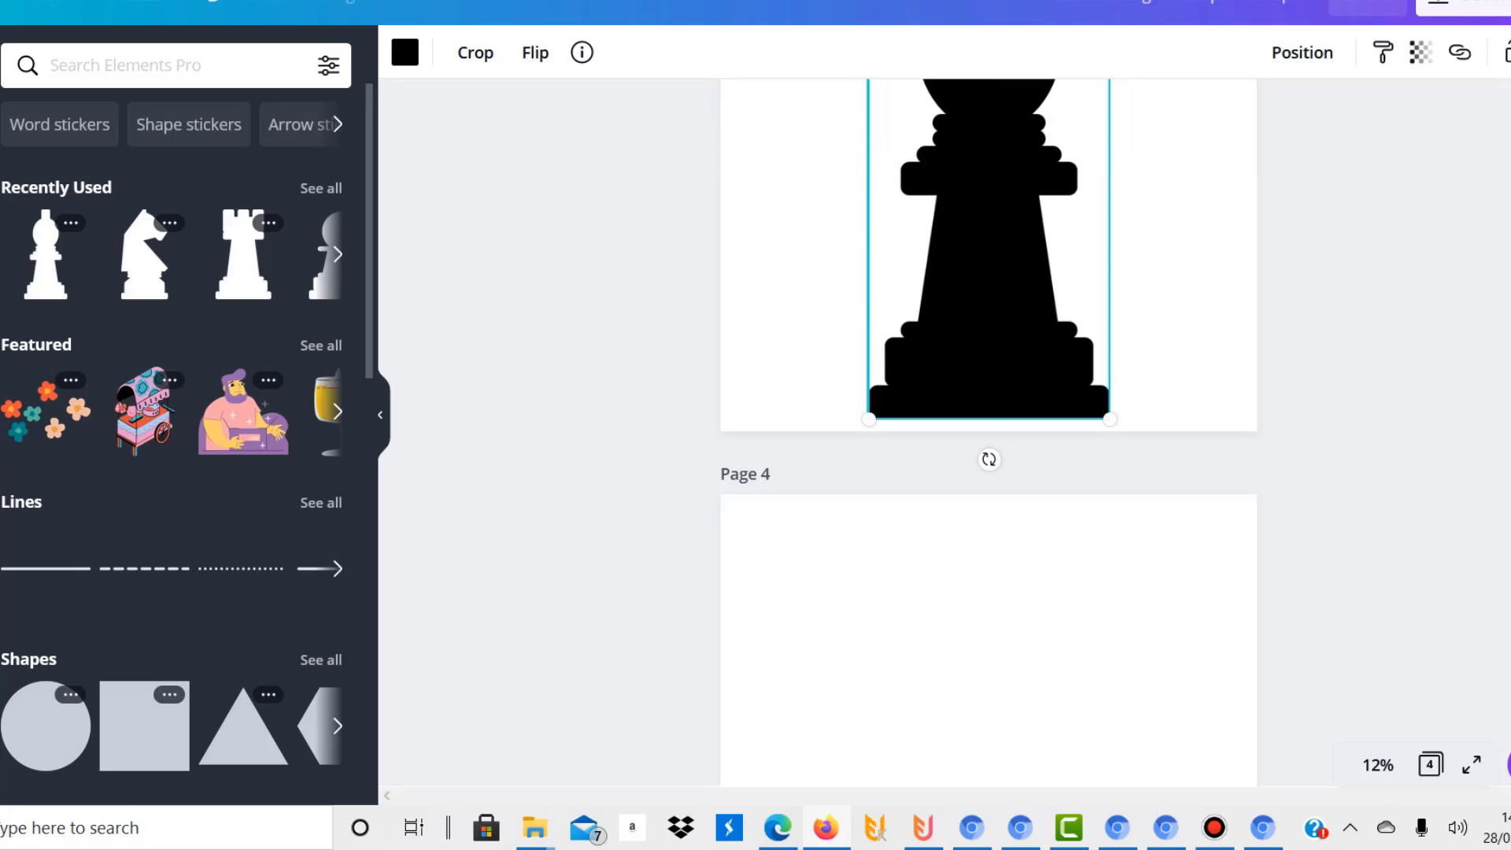
scroll(988, 259, up, 3)
scroll(988, 393, down, 1)
click(1338, 409)
click(993, 378)
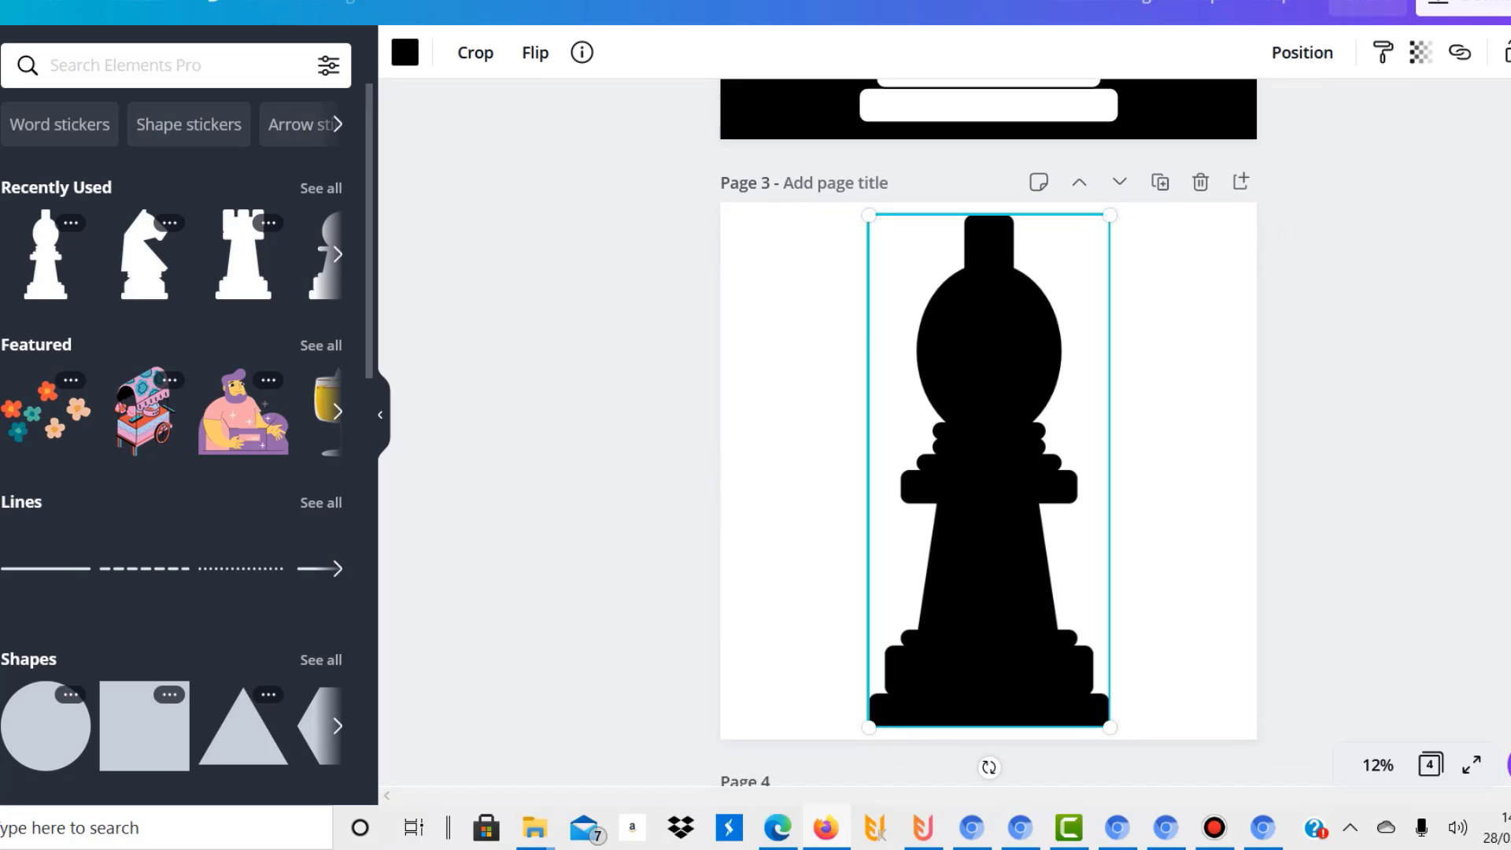
drag(1110, 215, 1103, 228)
drag(1015, 339, 1018, 332)
- Set the background colour of page 4 to black
scroll(988, 433, down, 6)
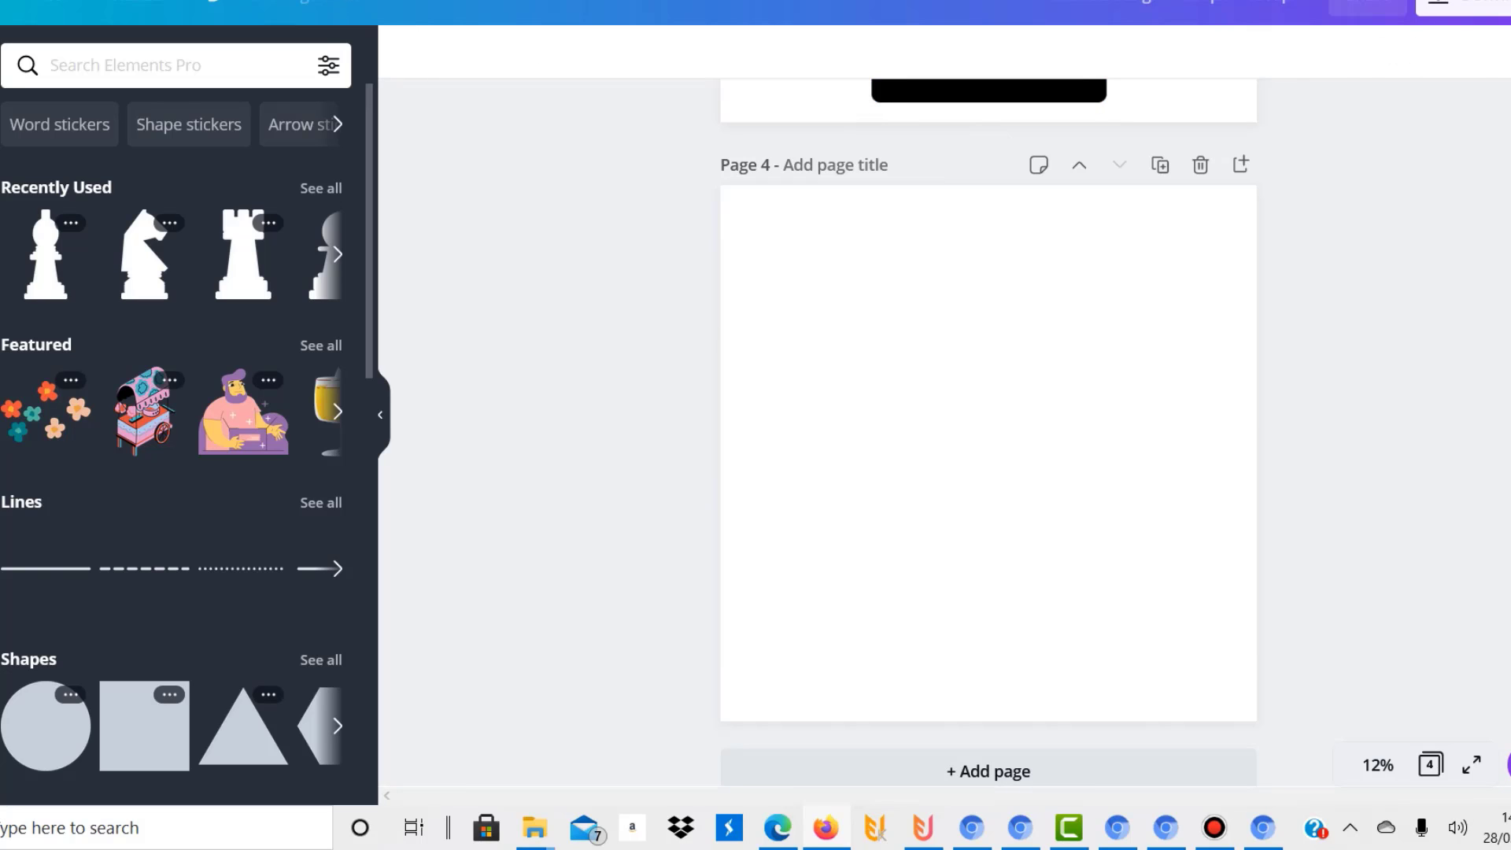
click(791, 316)
click(404, 52)
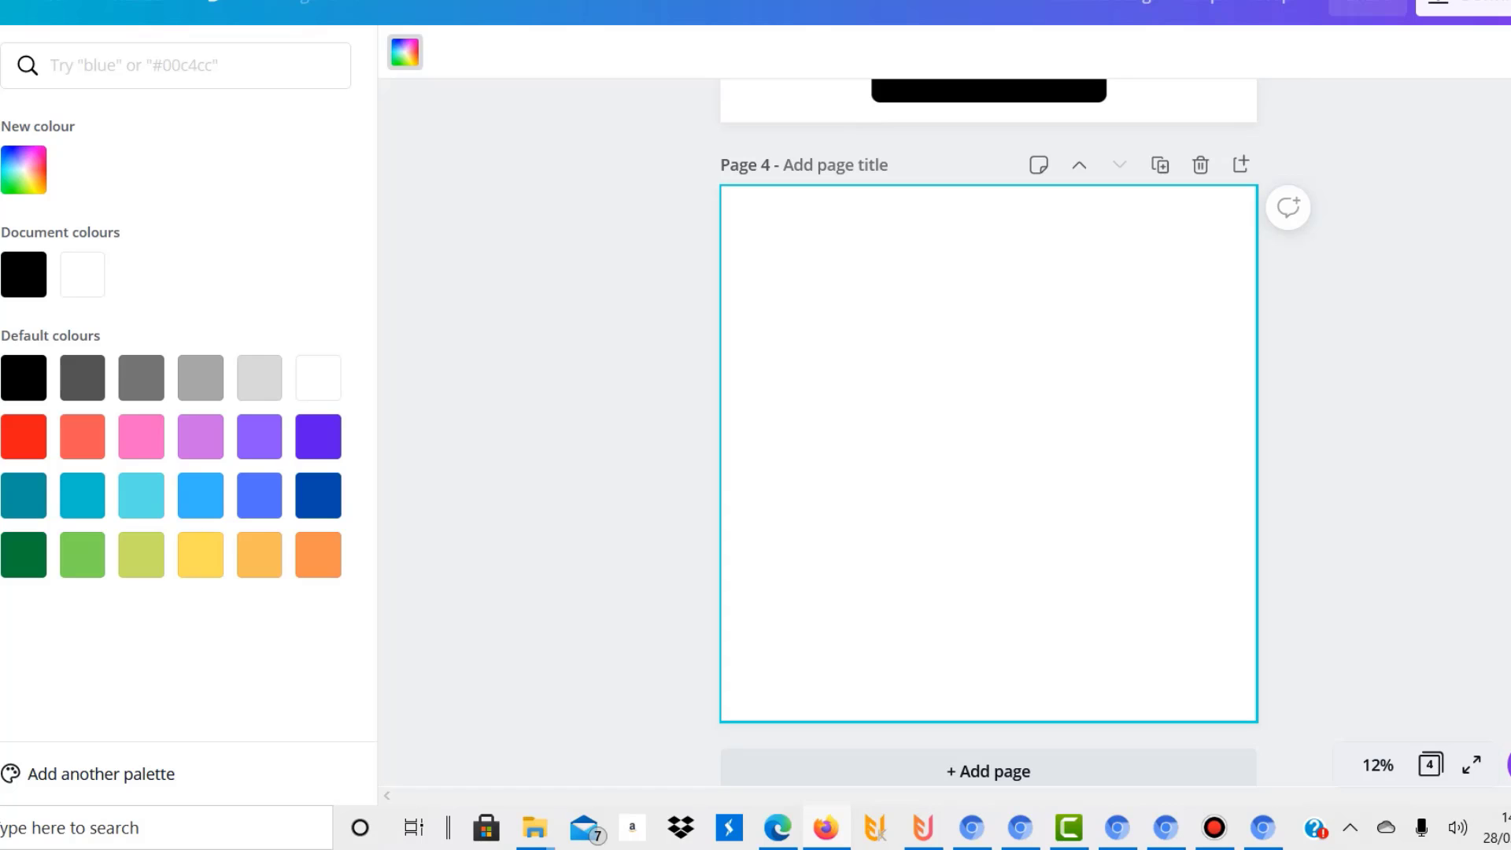
click(23, 275)
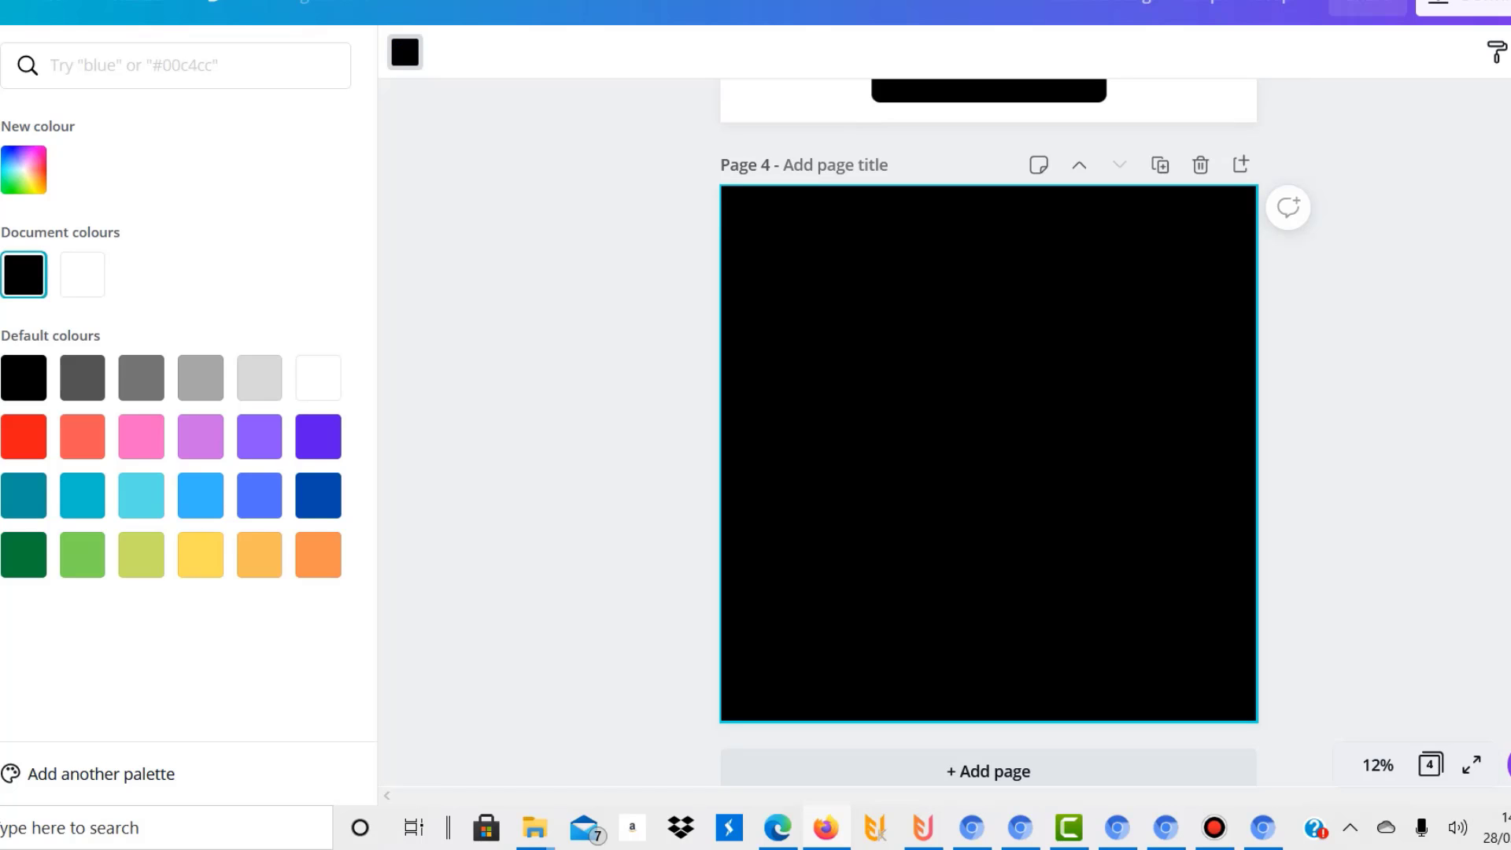
- Add the recently used pawn graphic to page 4 and colour it white
click(0, 139)
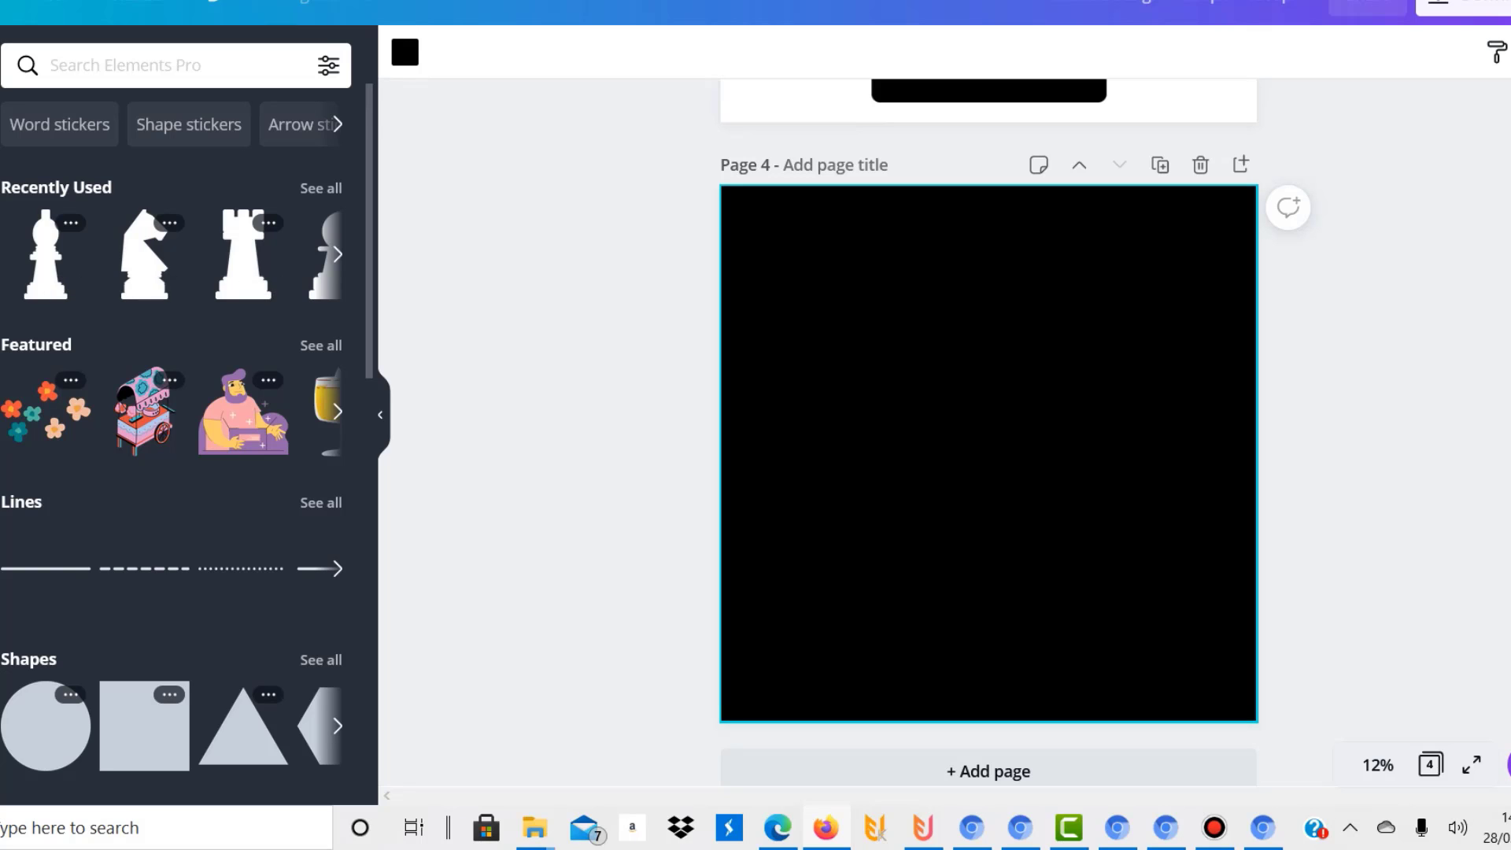
click(323, 264)
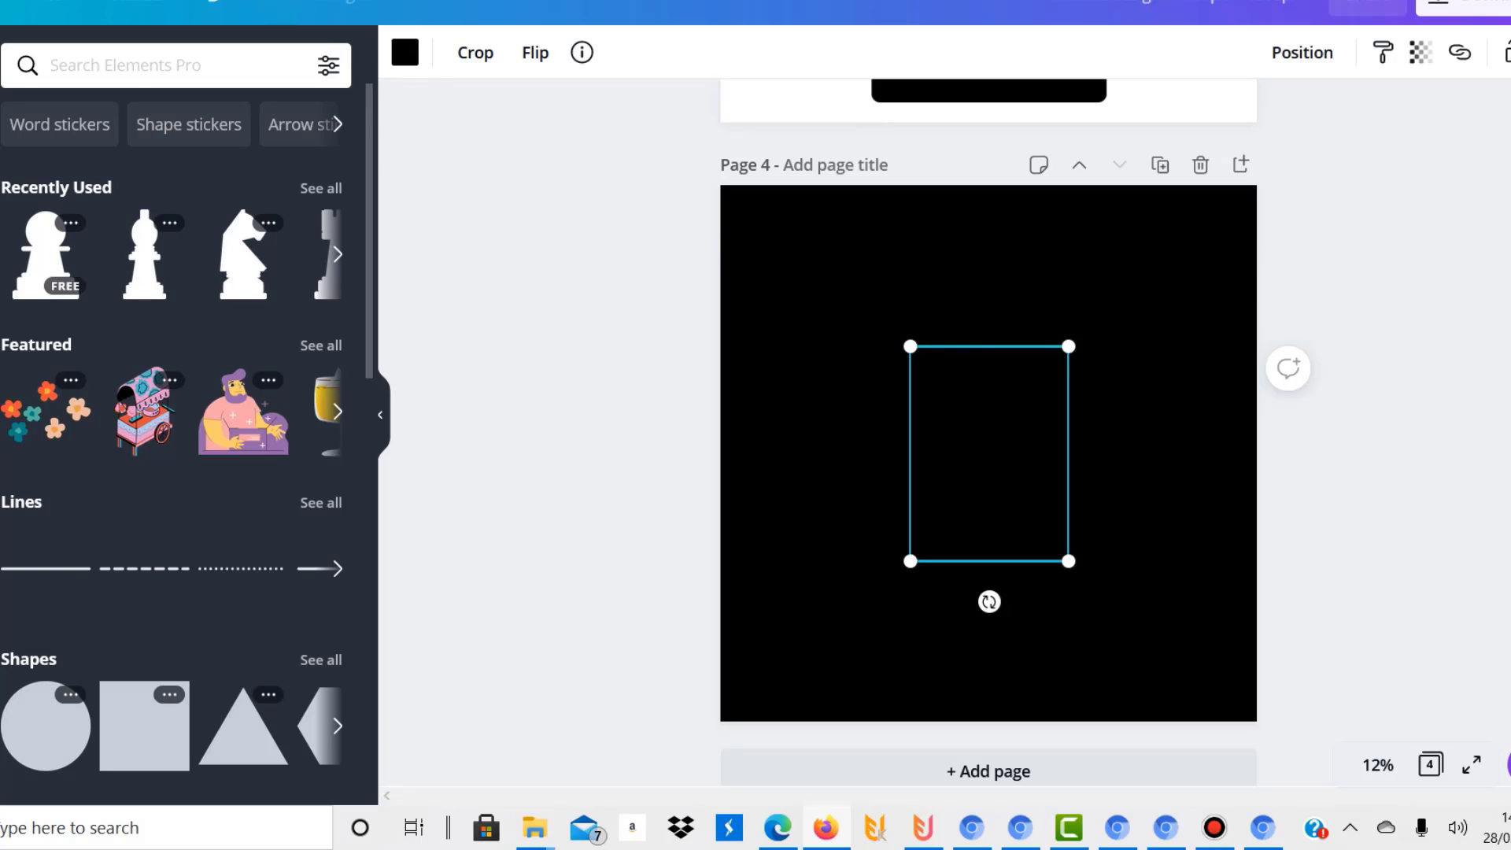
click(406, 52)
click(83, 275)
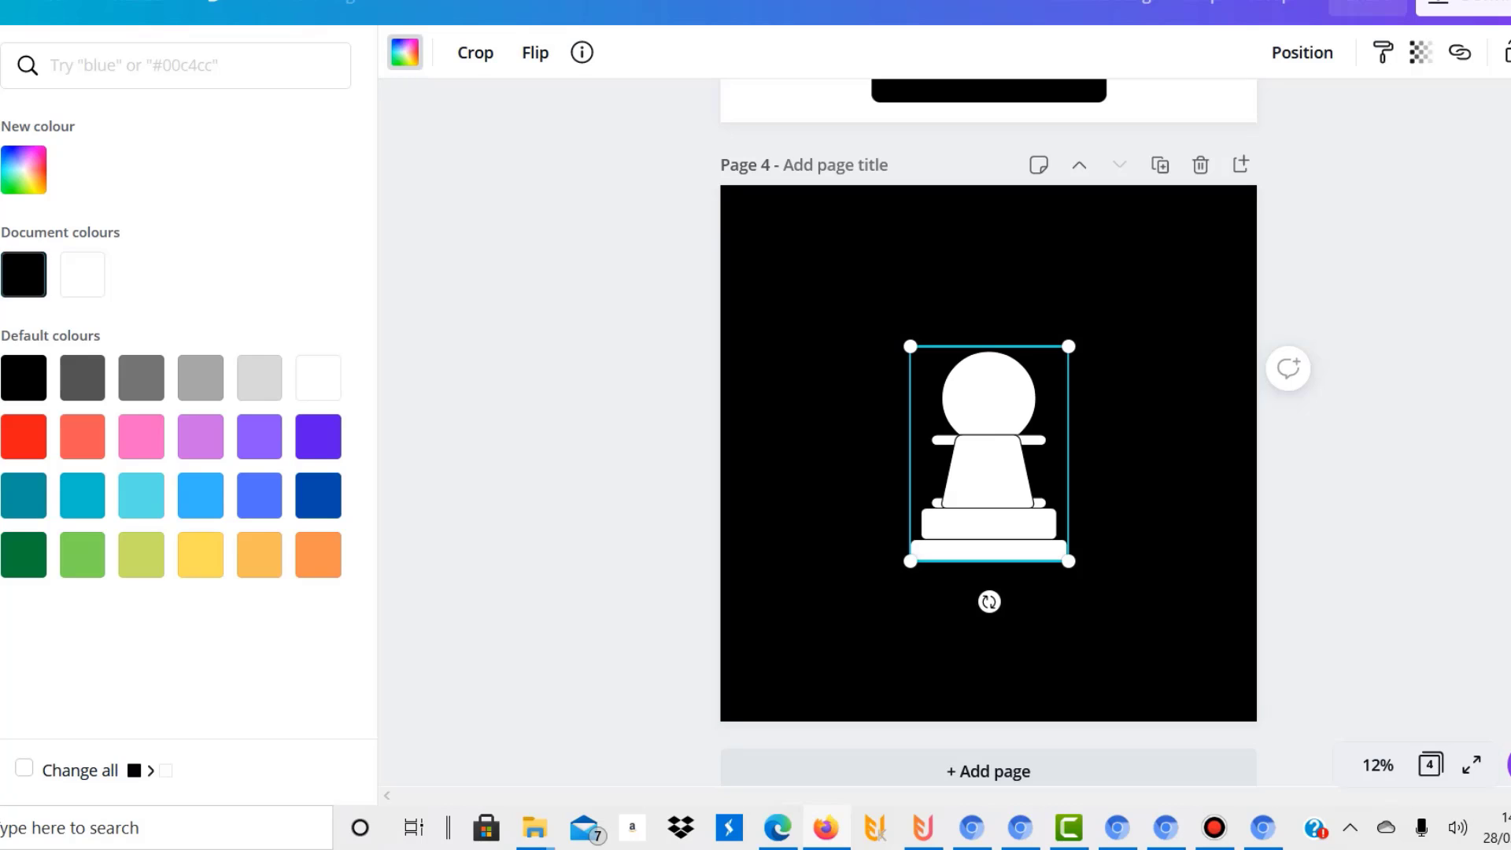
- Enlarge the pawn on page 4 to nearly the full page height and align it with the page's vertical centre line
drag(1068, 346, 1246, 104)
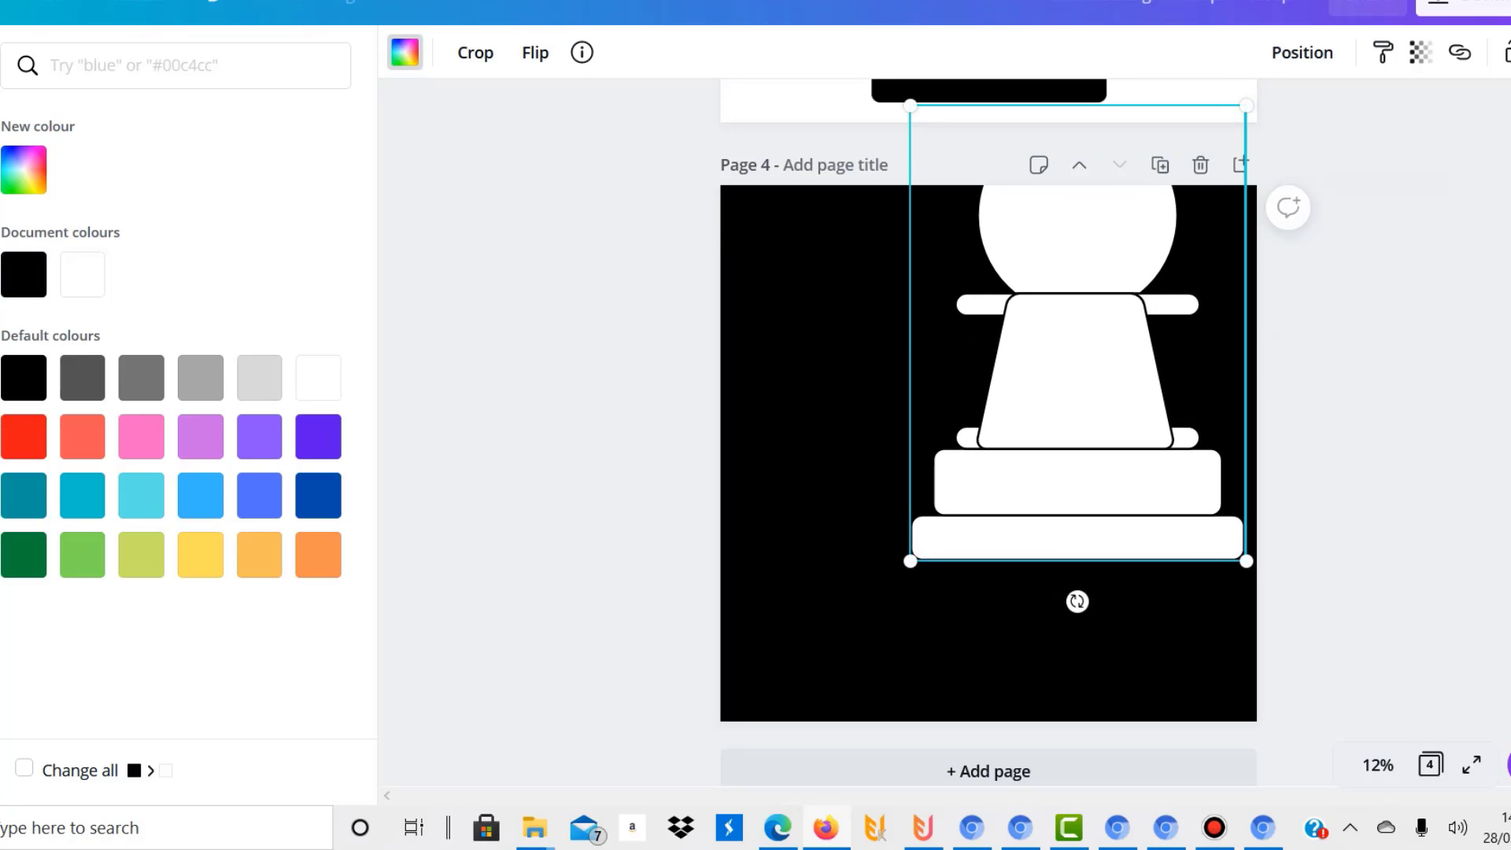
drag(1077, 370, 988, 490)
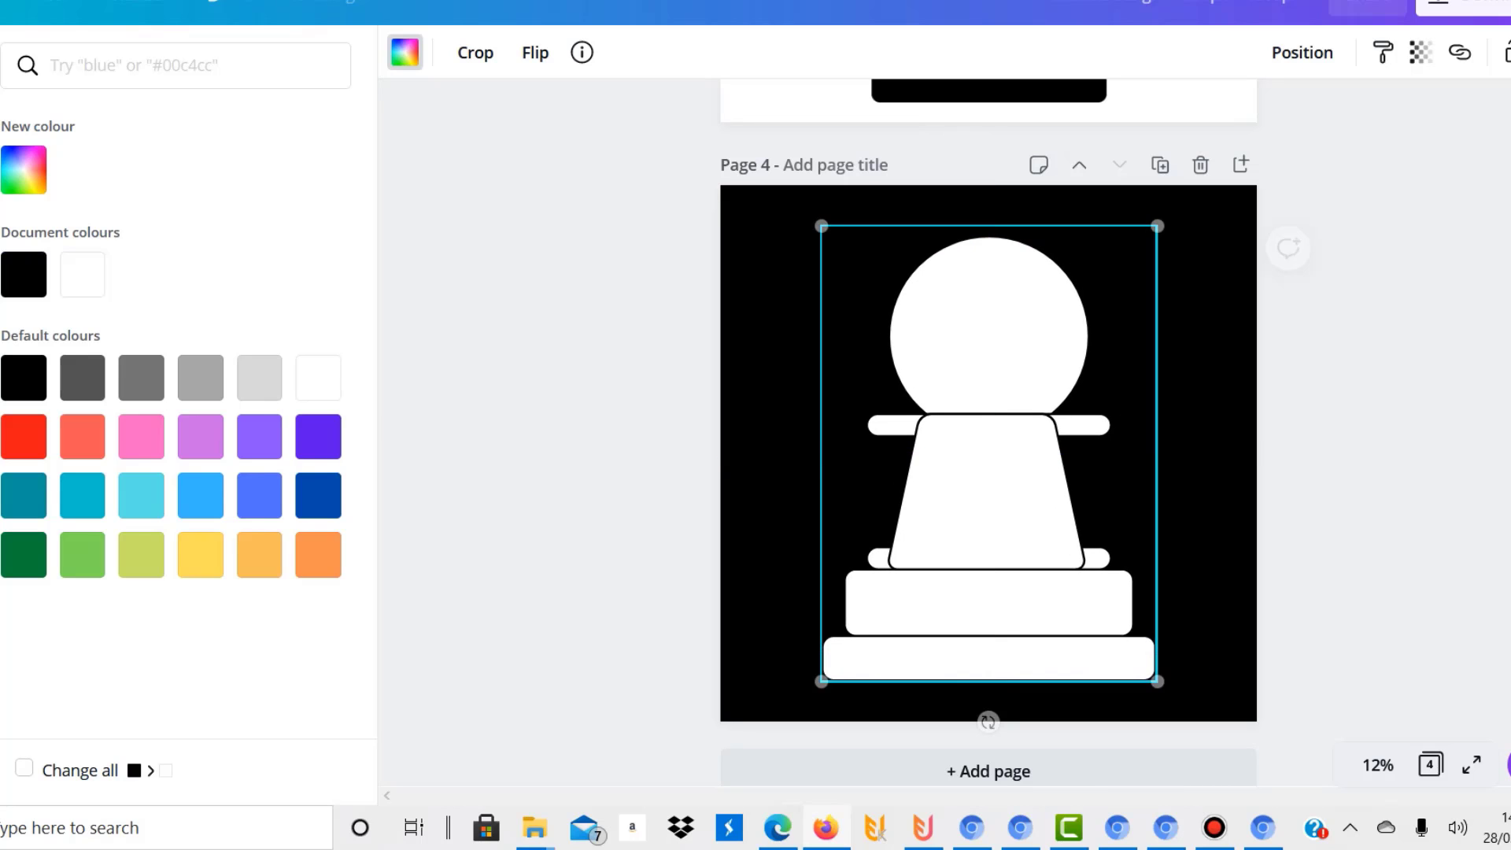
drag(1157, 226, 1182, 191)
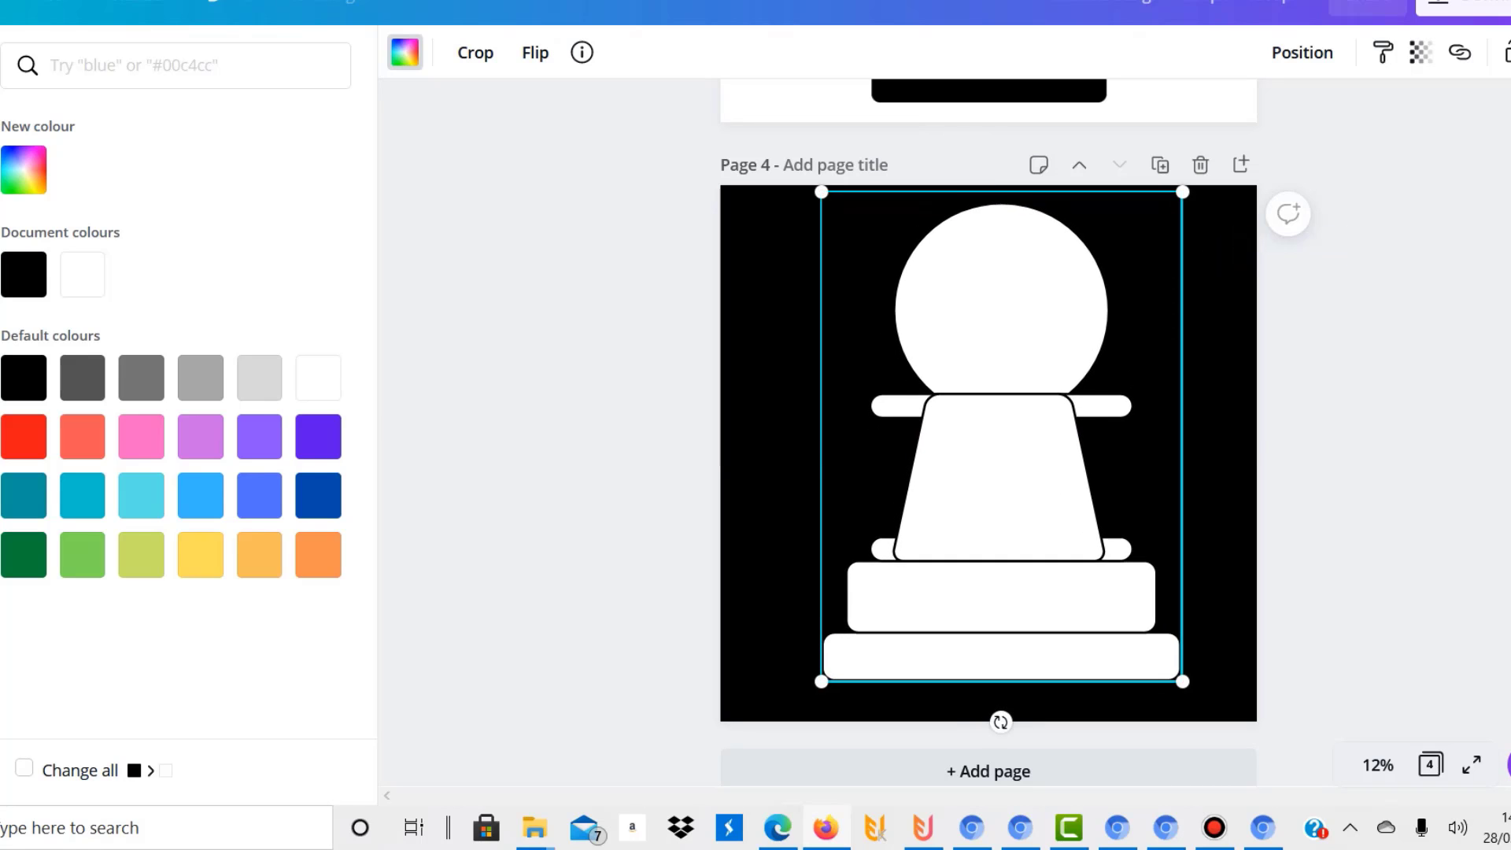
drag(1001, 472, 989, 482)
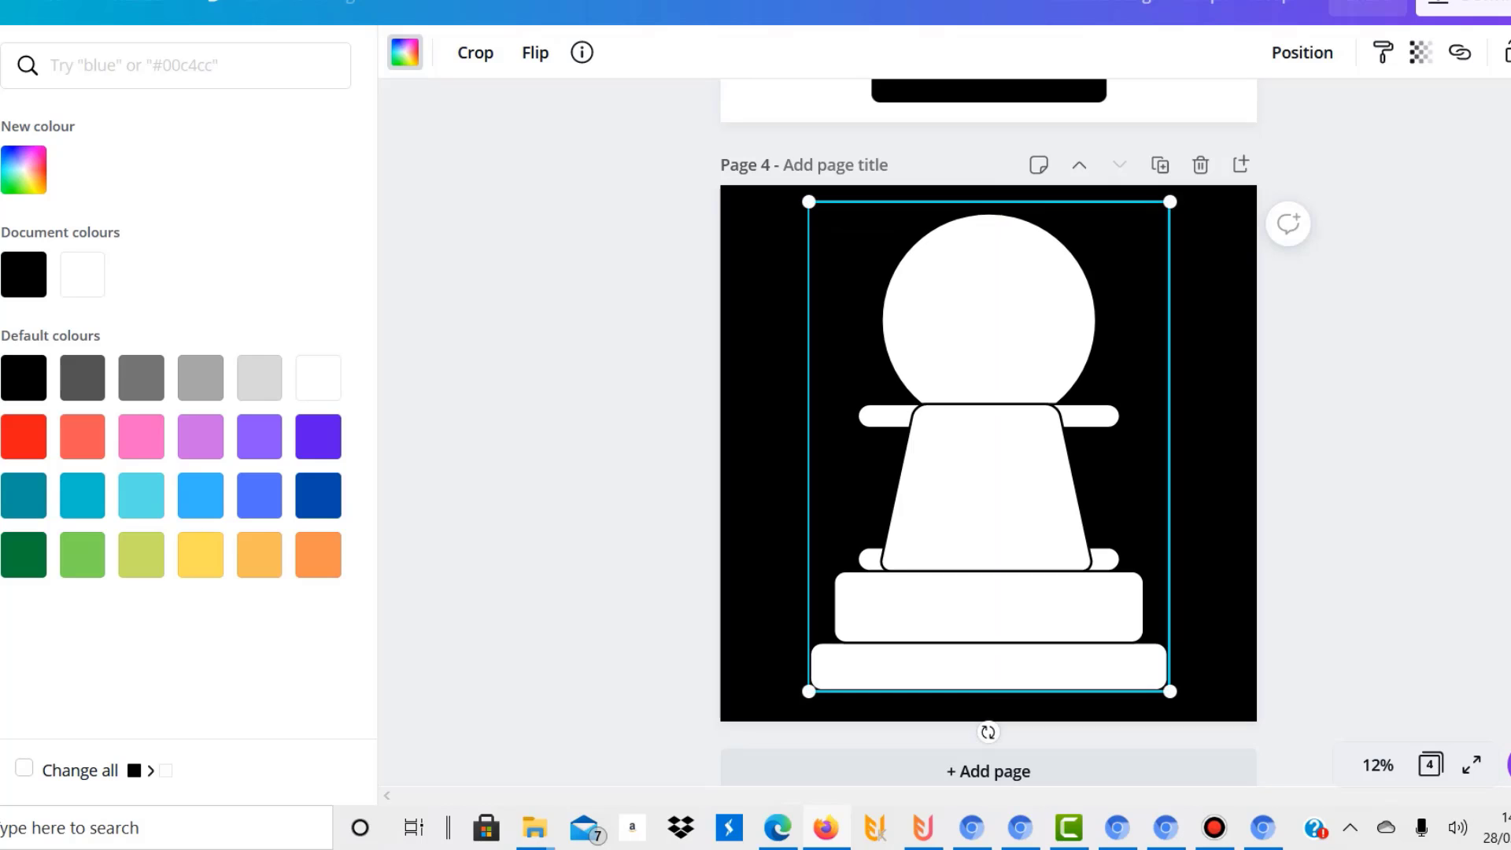
drag(1170, 201, 1182, 186)
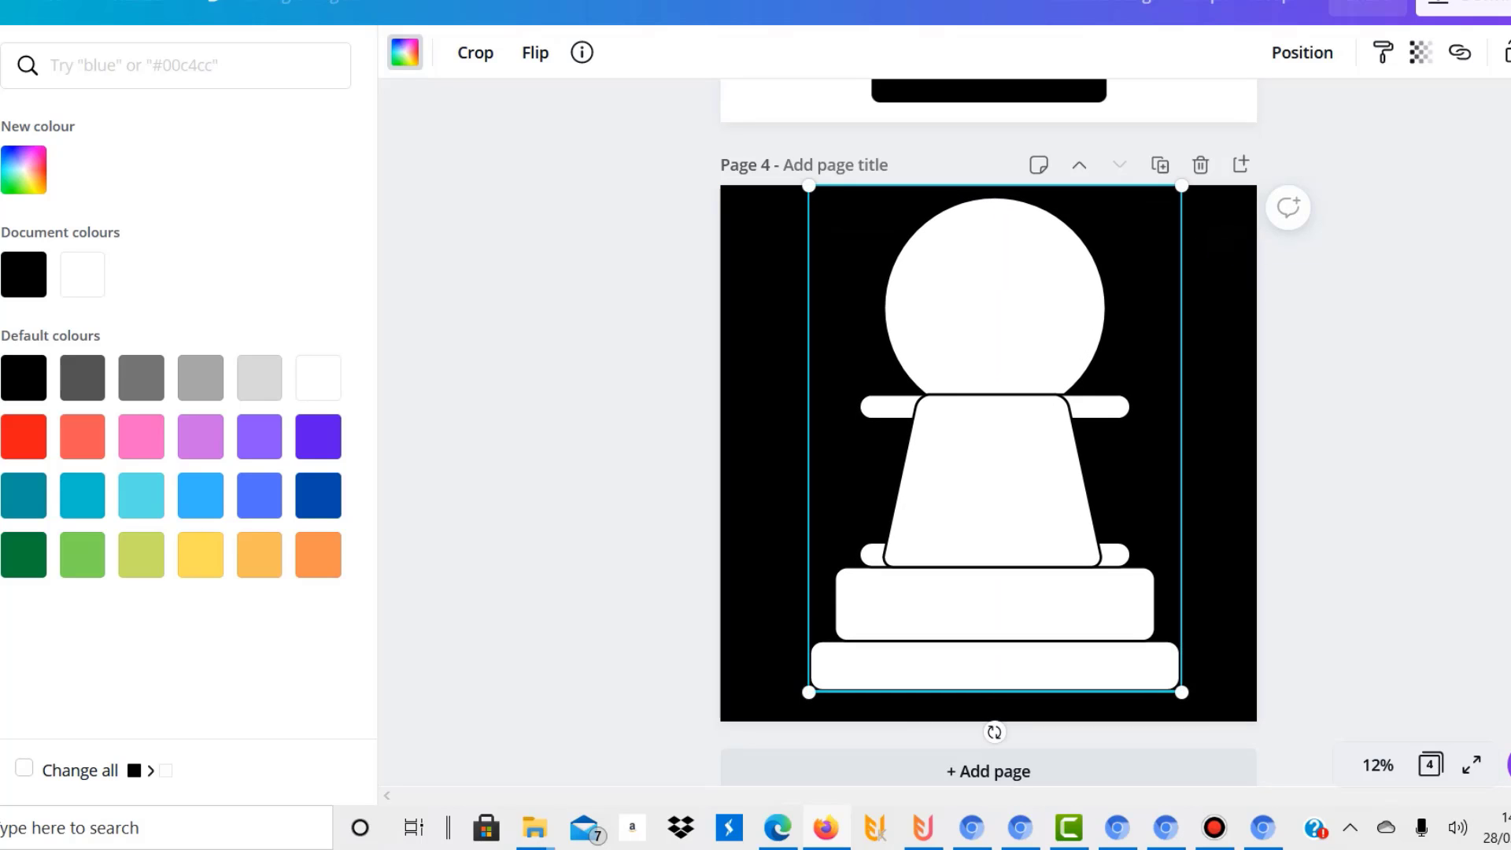
drag(995, 473, 988, 472)
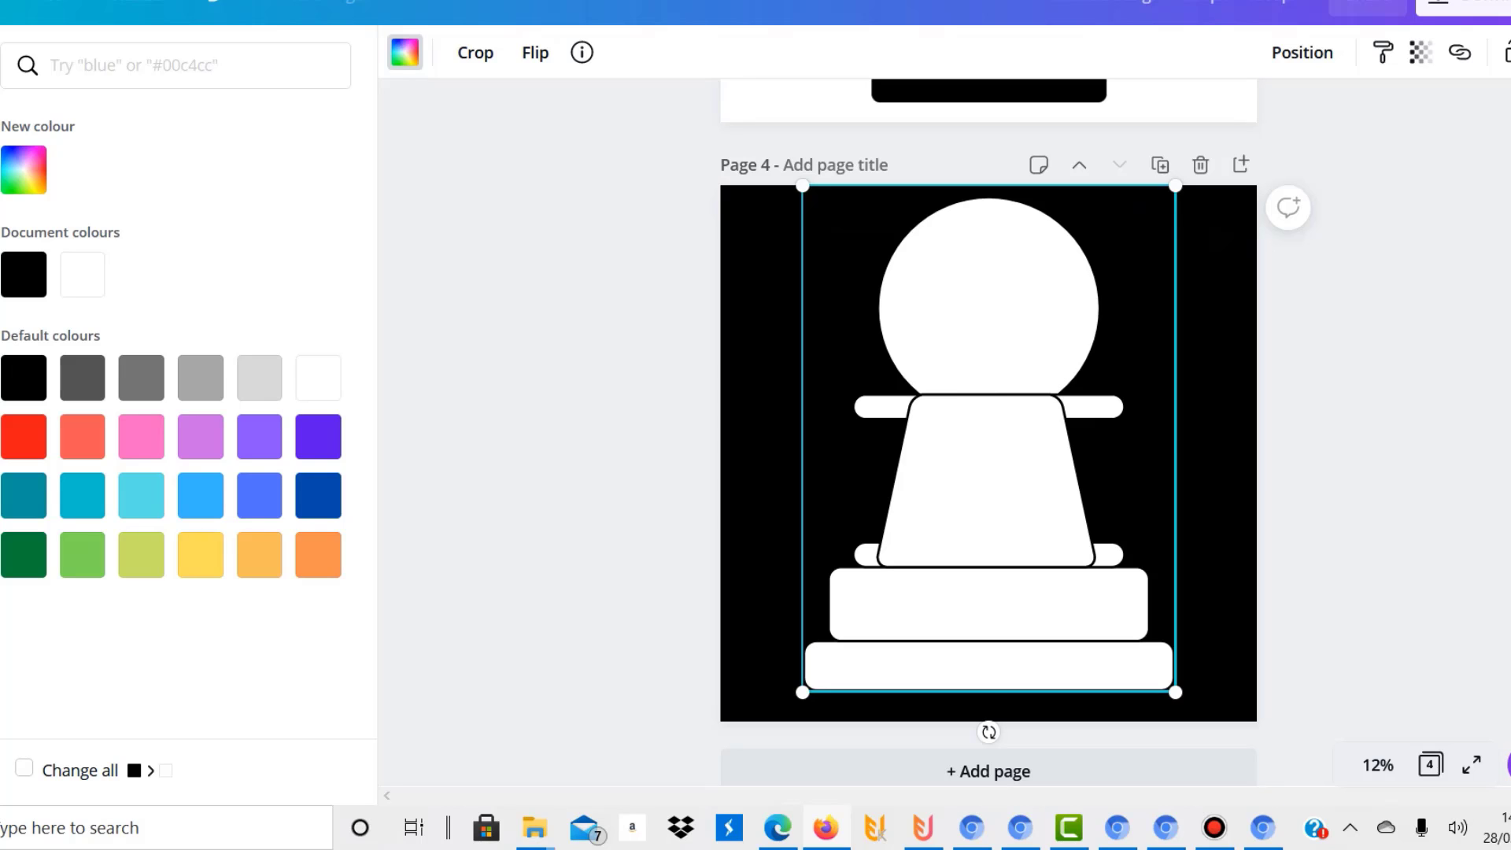
drag(988, 472, 989, 479)
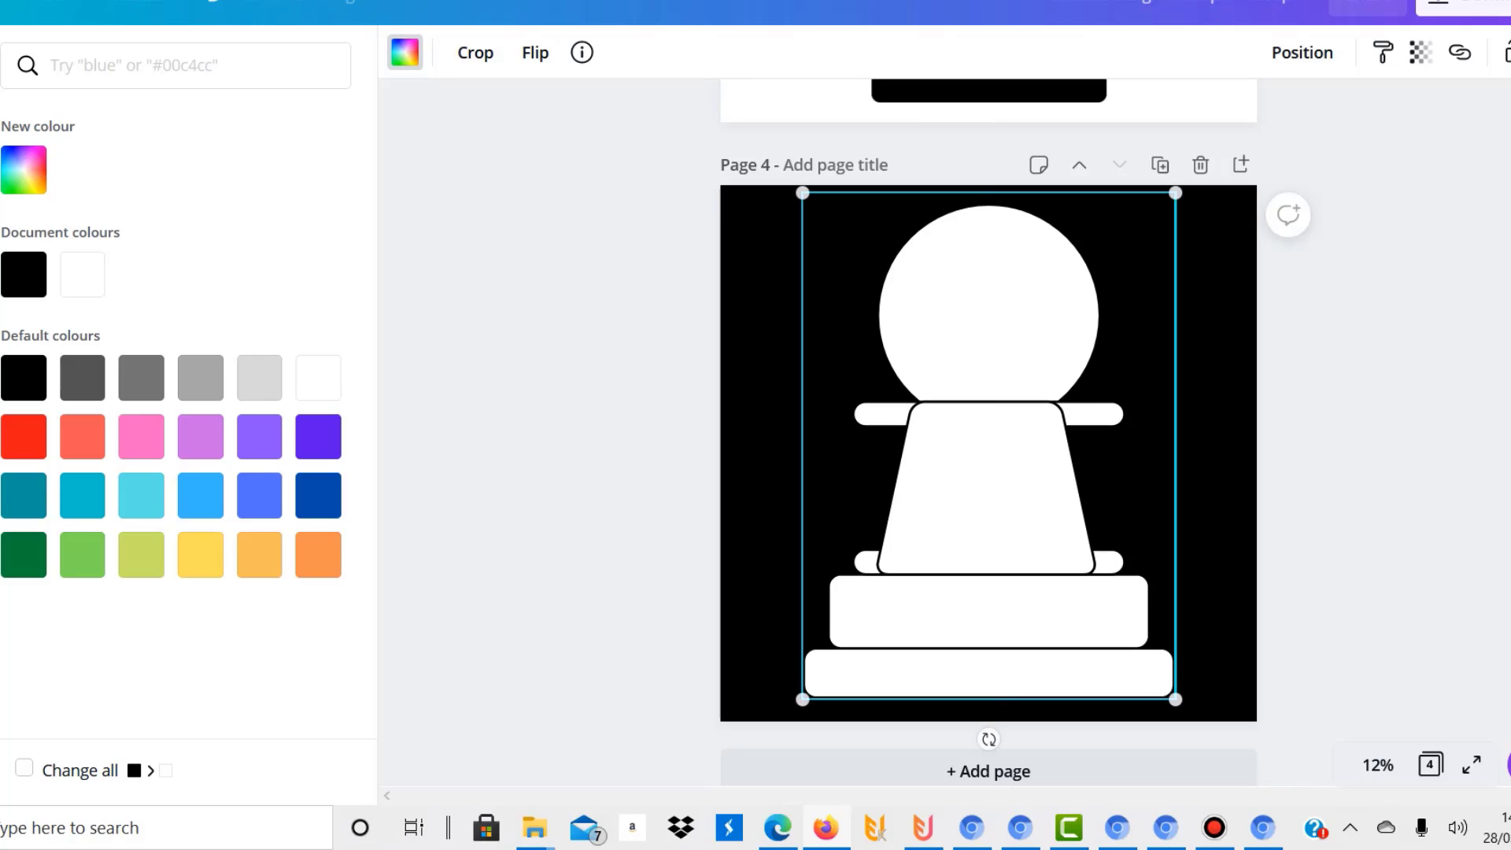
- Nudge the pawn slightly down to even out its top and bottom margins, and close the colour choices
key(Down)
key(Down)
key(Down)
key(Down)
key(Down)
key(Down)
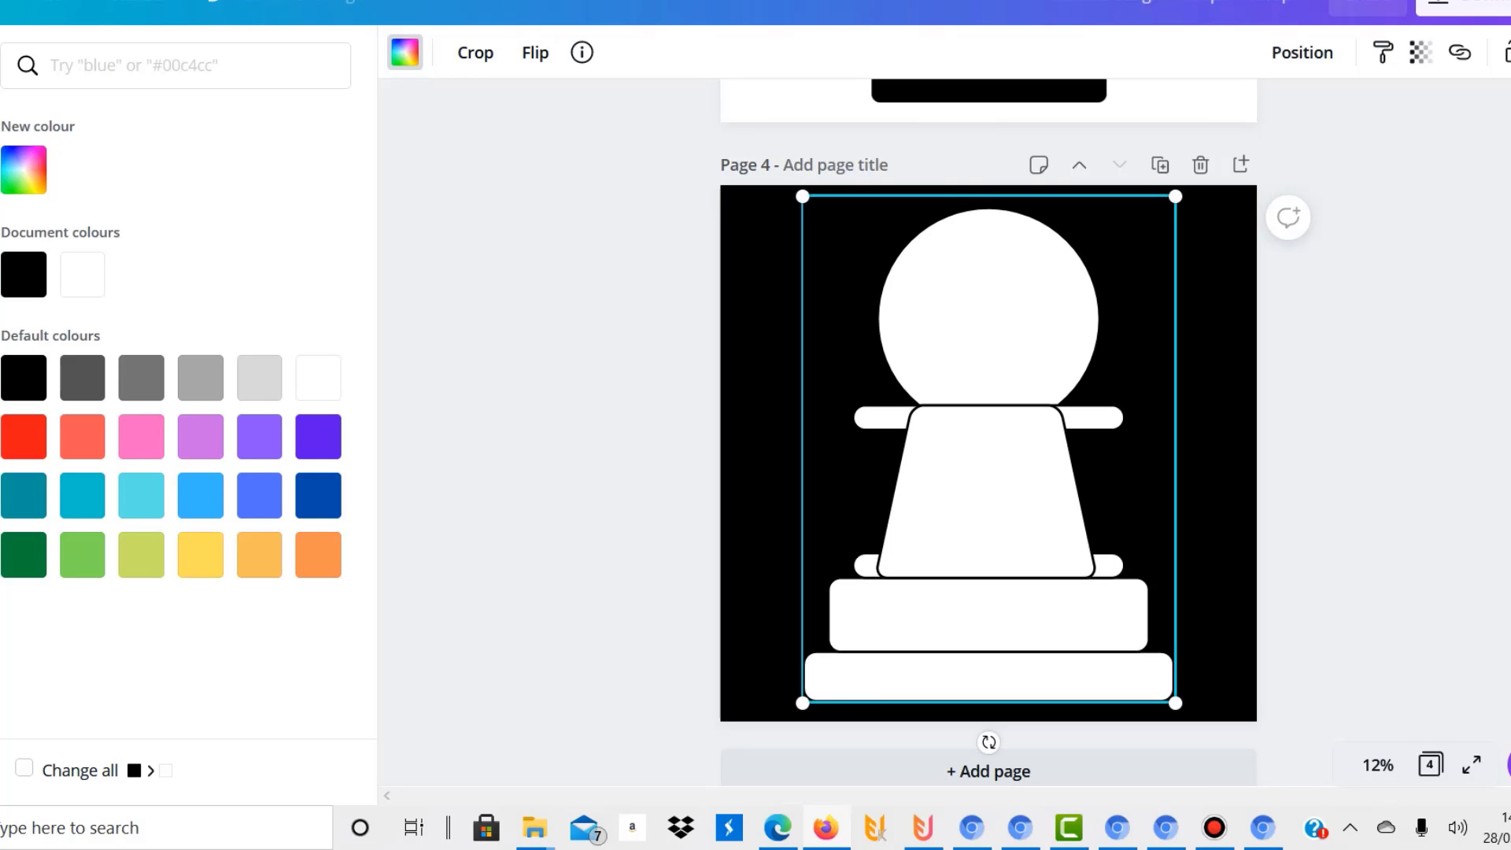
click(405, 52)
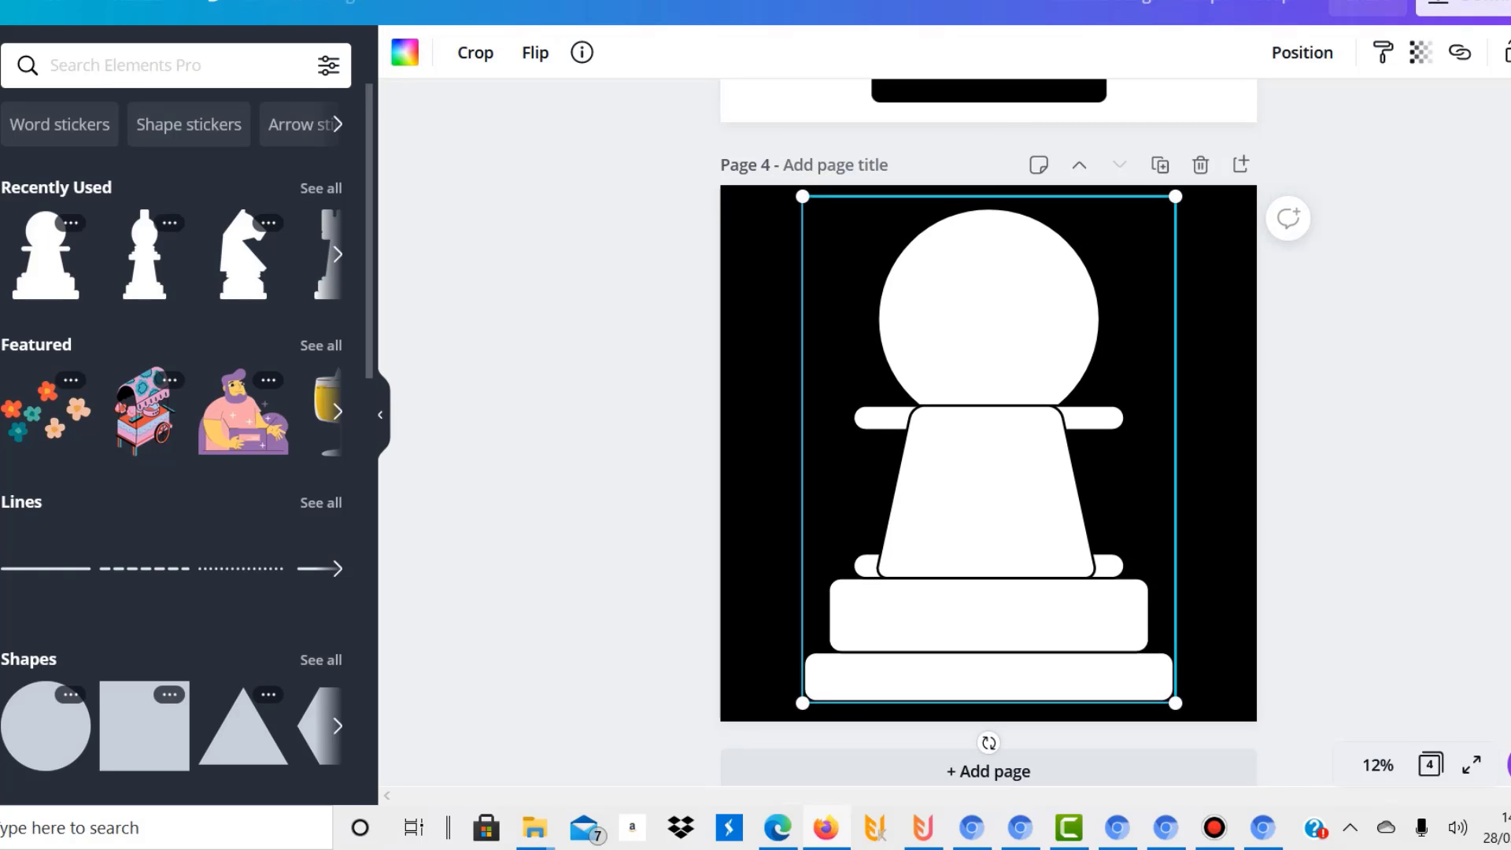
- Download all four pages as 4000 x 4000 px PNG files and open the downloaded zip in Windows Explorer
click(1463, 6)
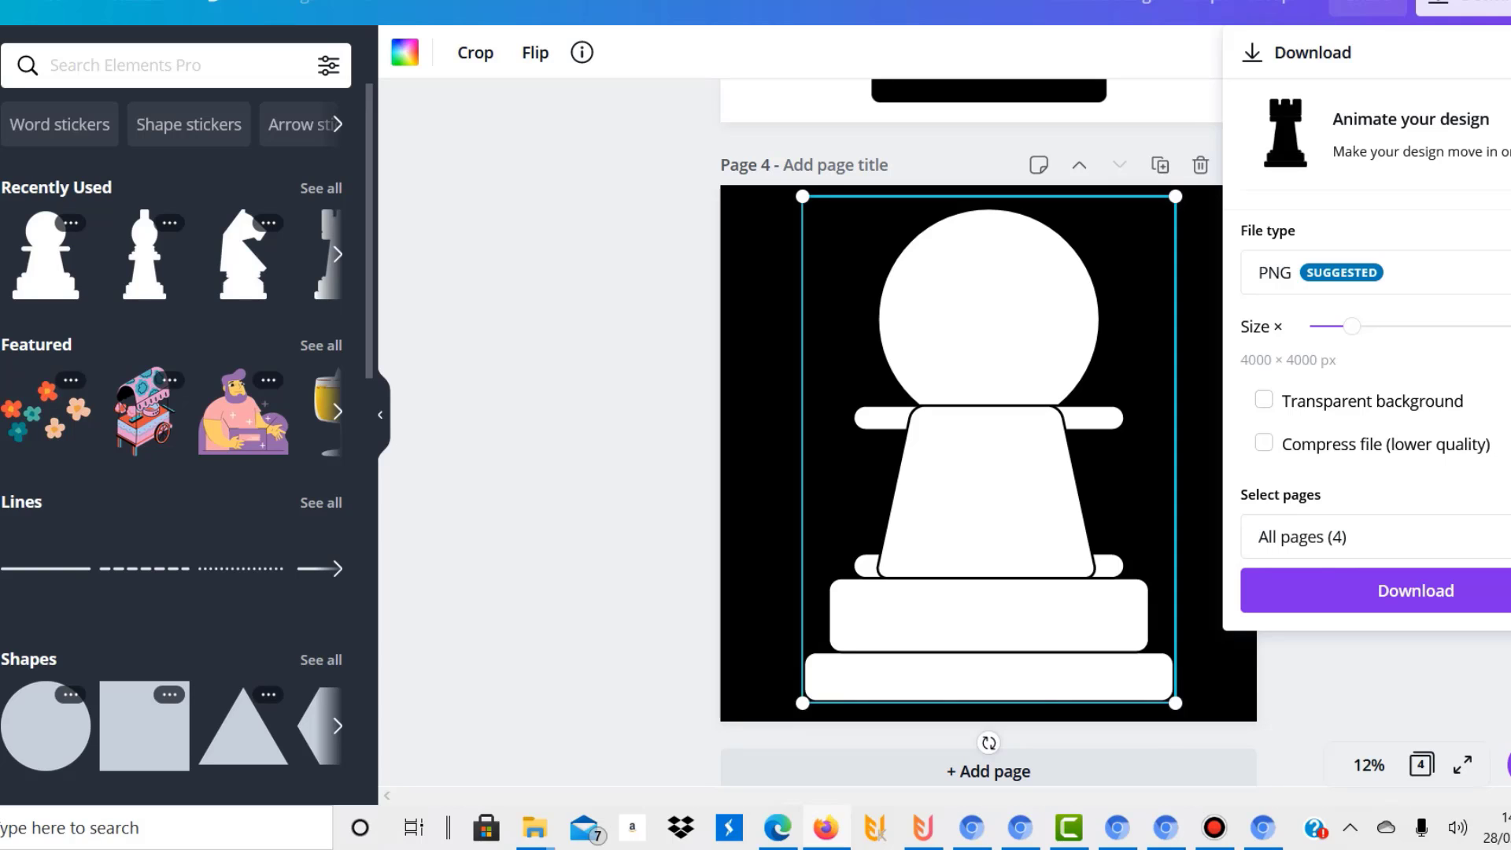
click(1415, 591)
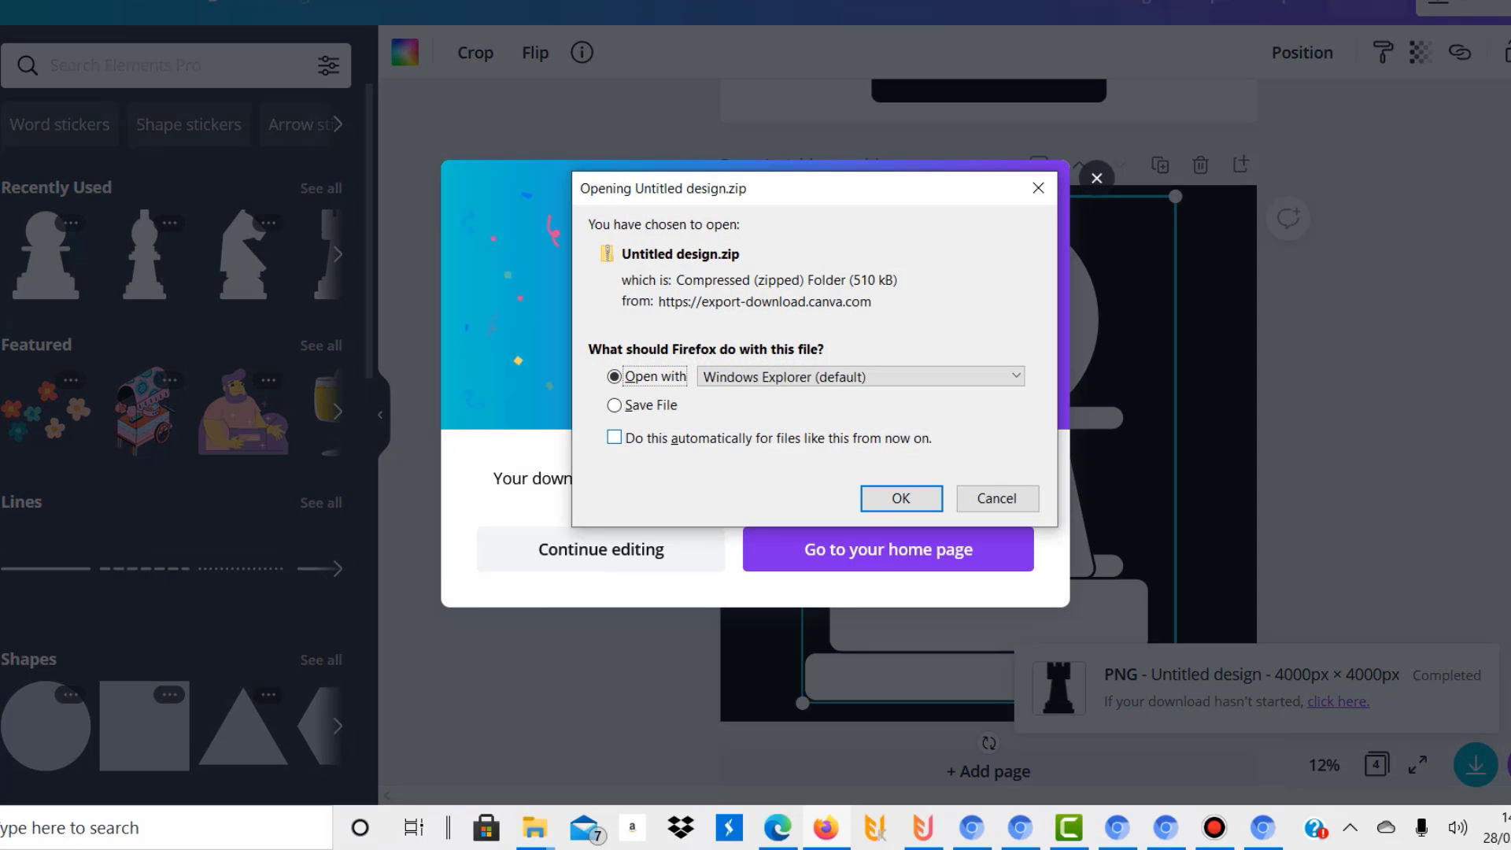
key(Return)
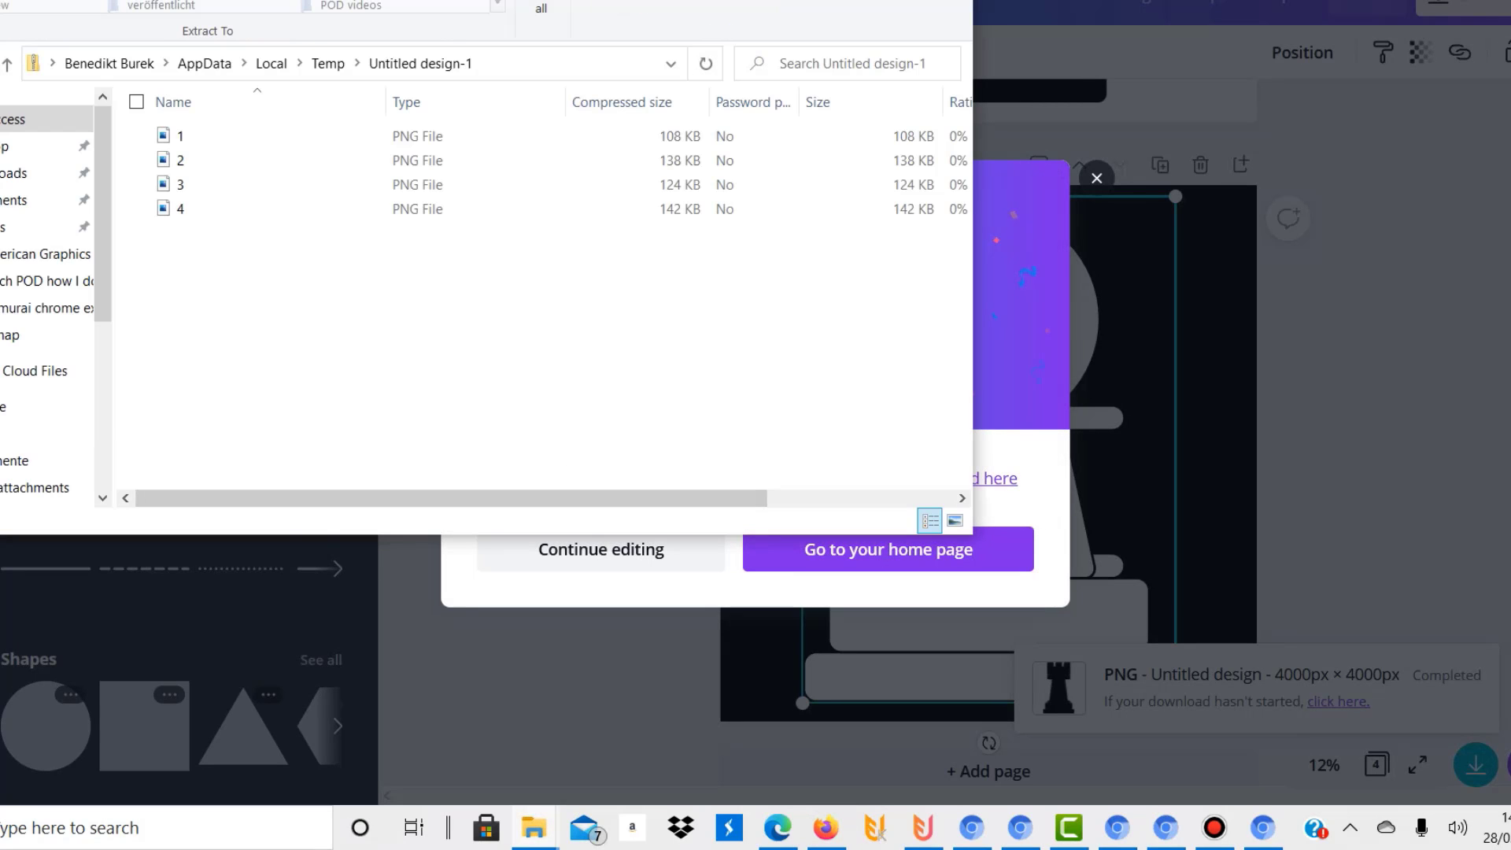
- Move the zip folder window fully into view and select the four PNG images in it
drag(502, 0, 1148, 75)
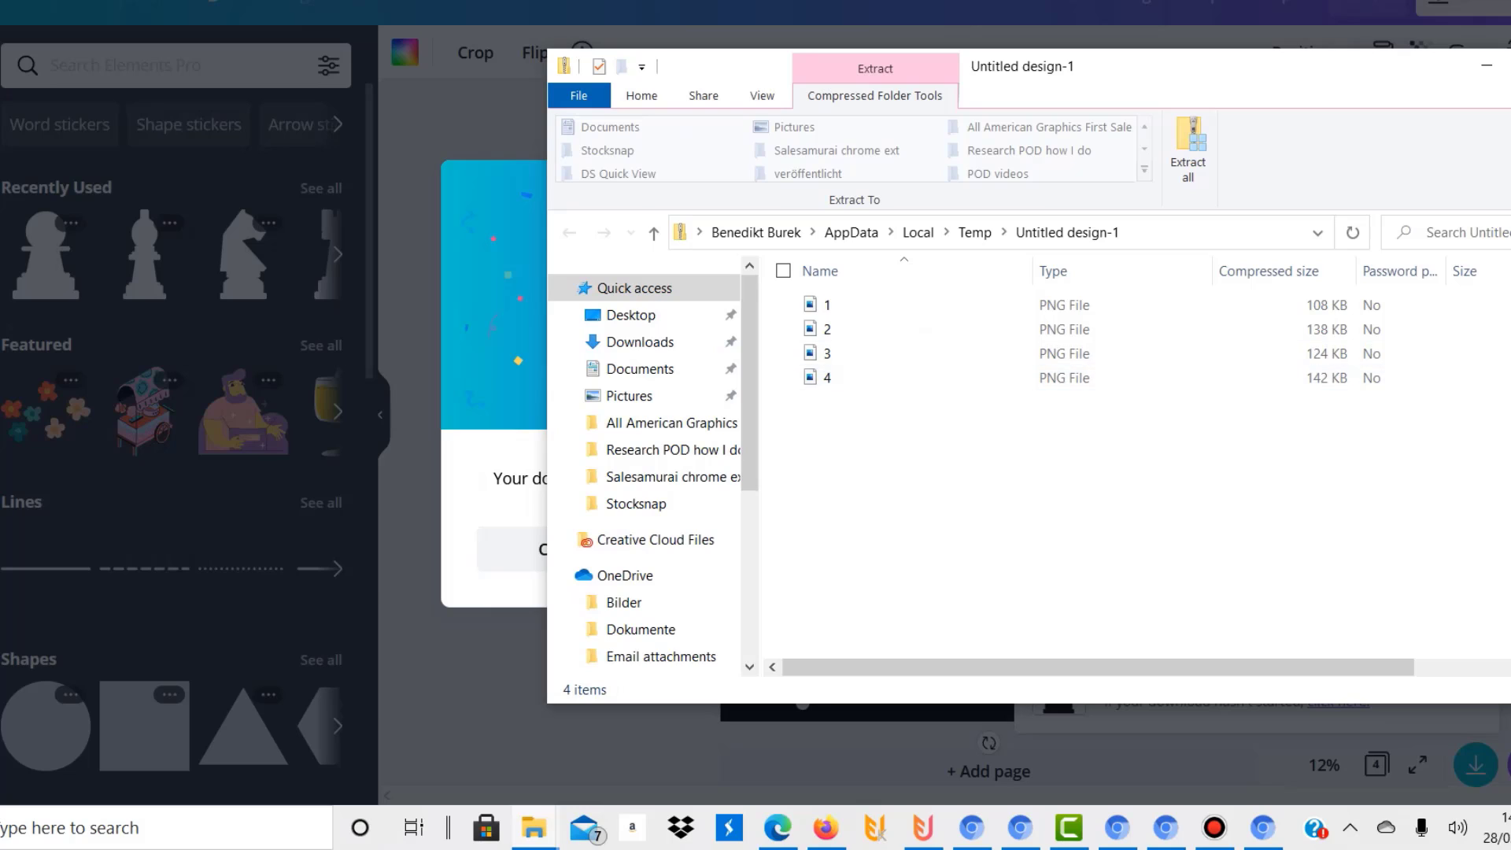
drag(768, 284, 929, 489)
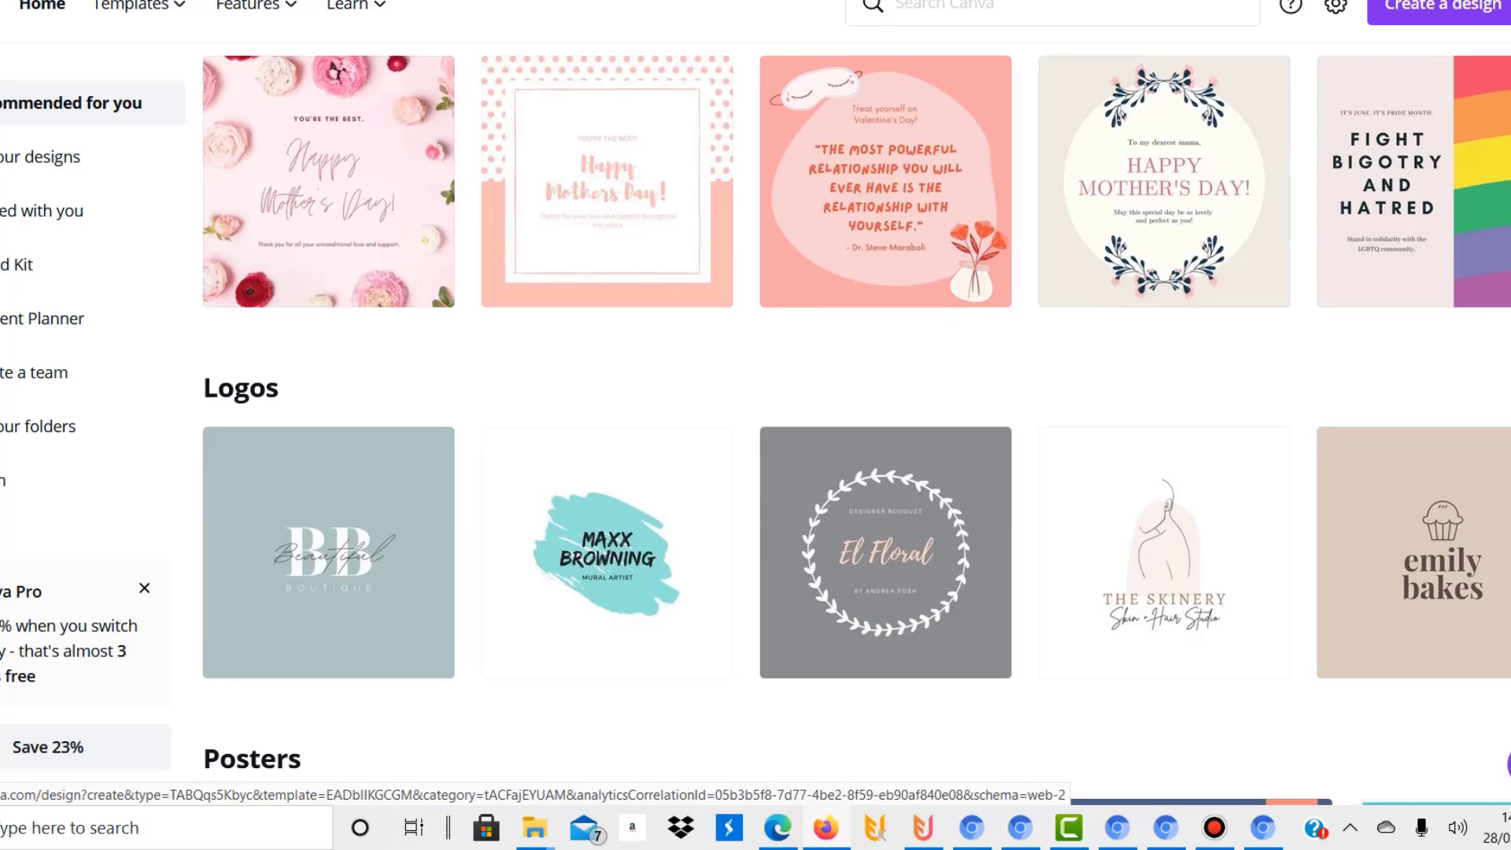
- Create a new blank custom-size Canva design of 4000 x 4000 px
click(1442, 8)
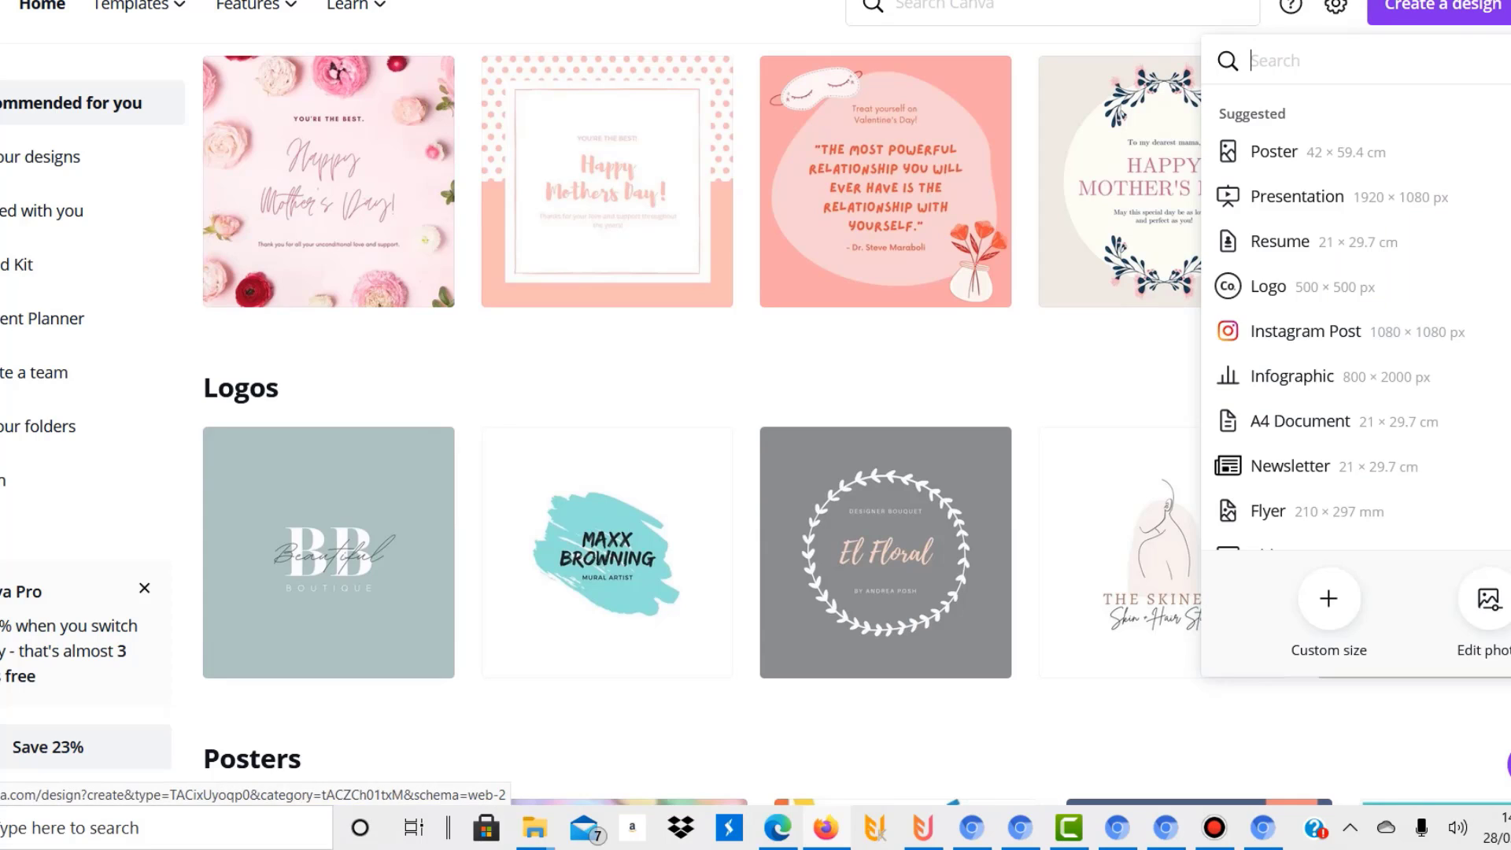
click(1328, 598)
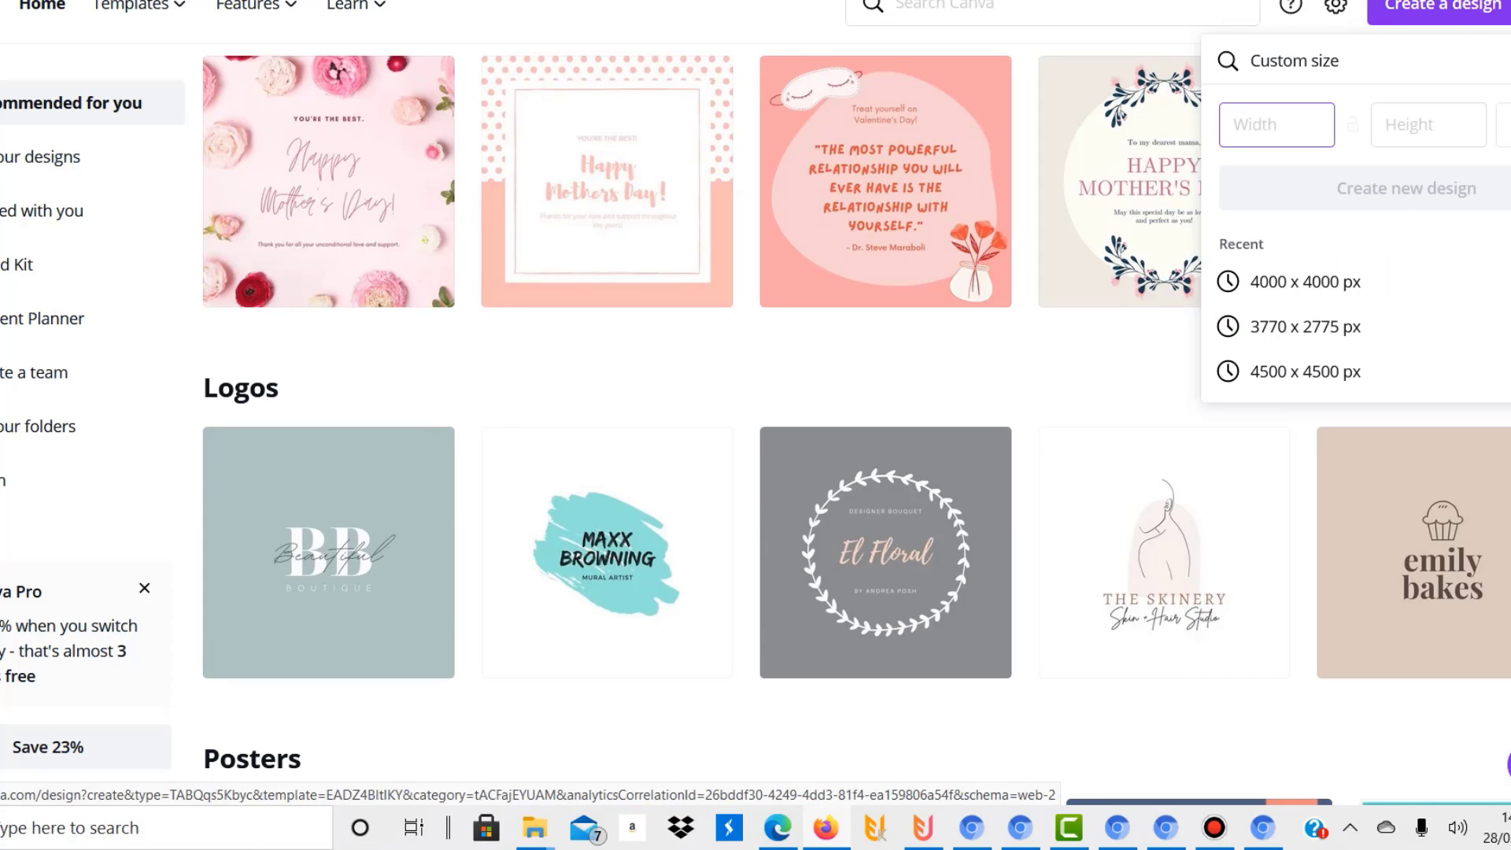
click(1305, 281)
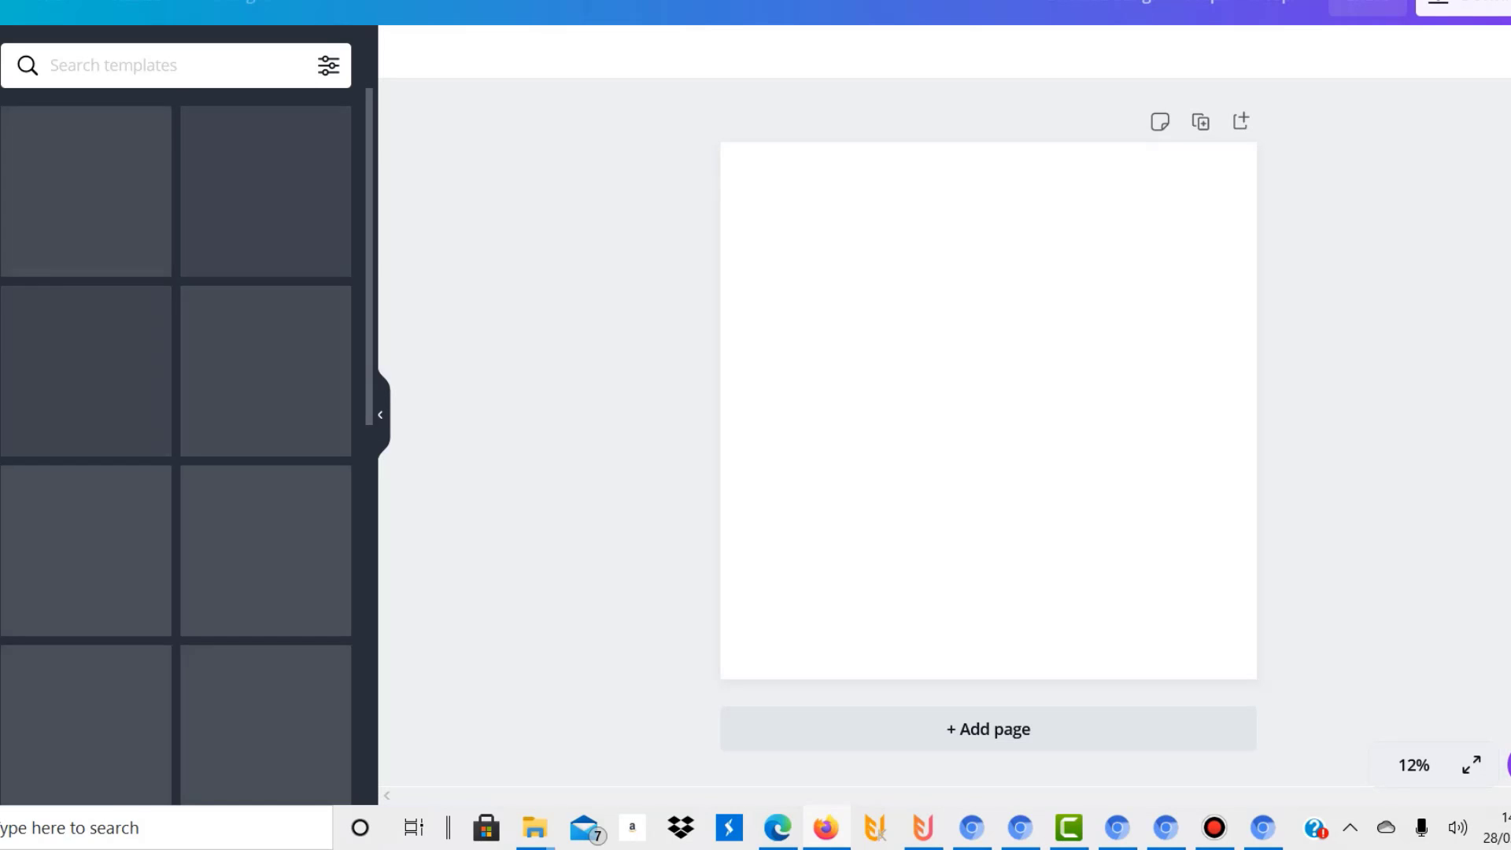
- Find the Grids category in the elements library and show its full collection
click(0, 147)
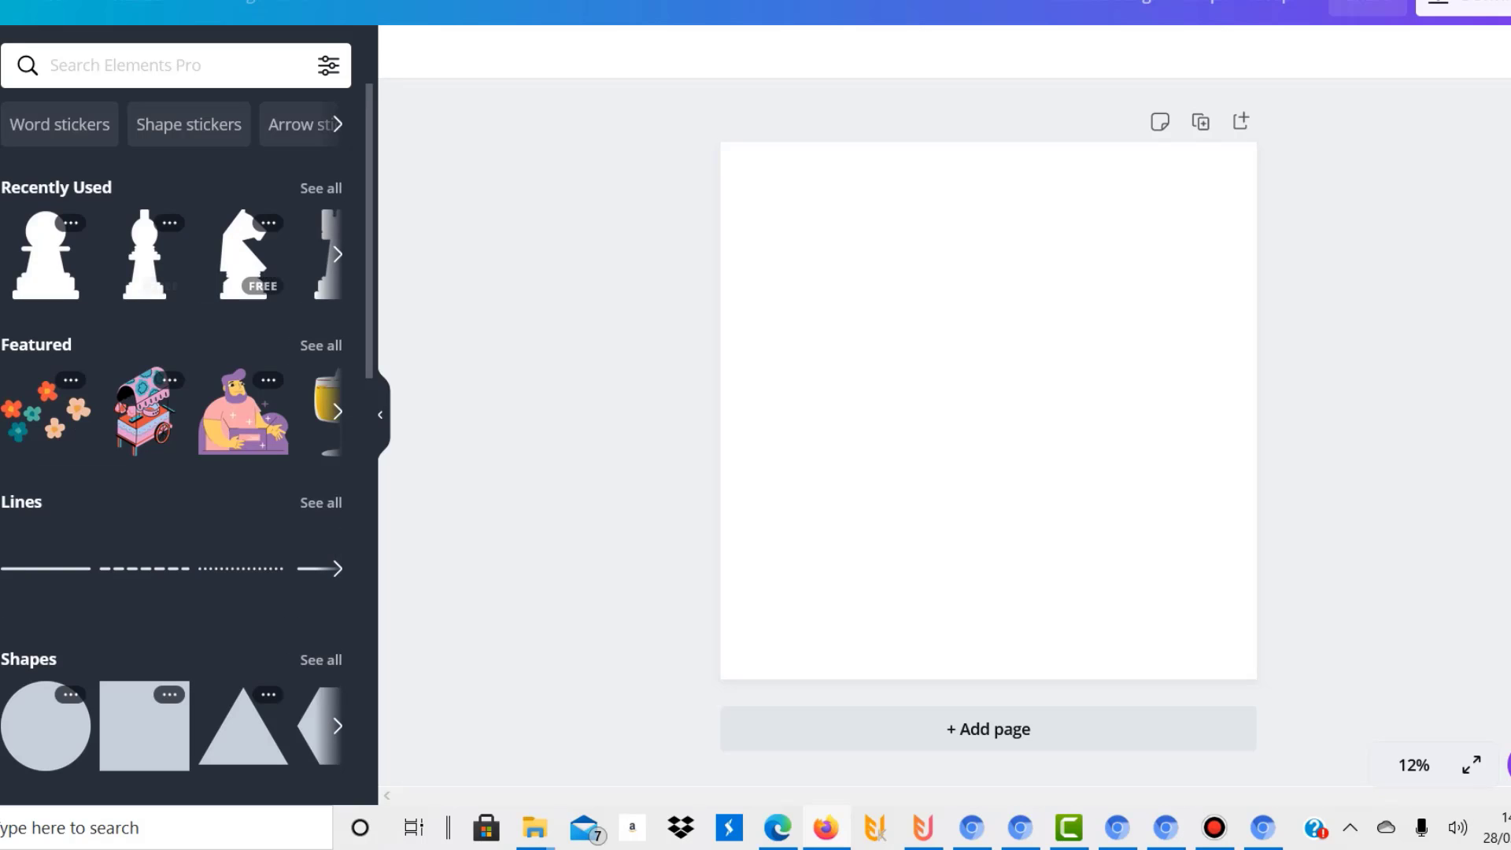
scroll(186, 444, down, 7)
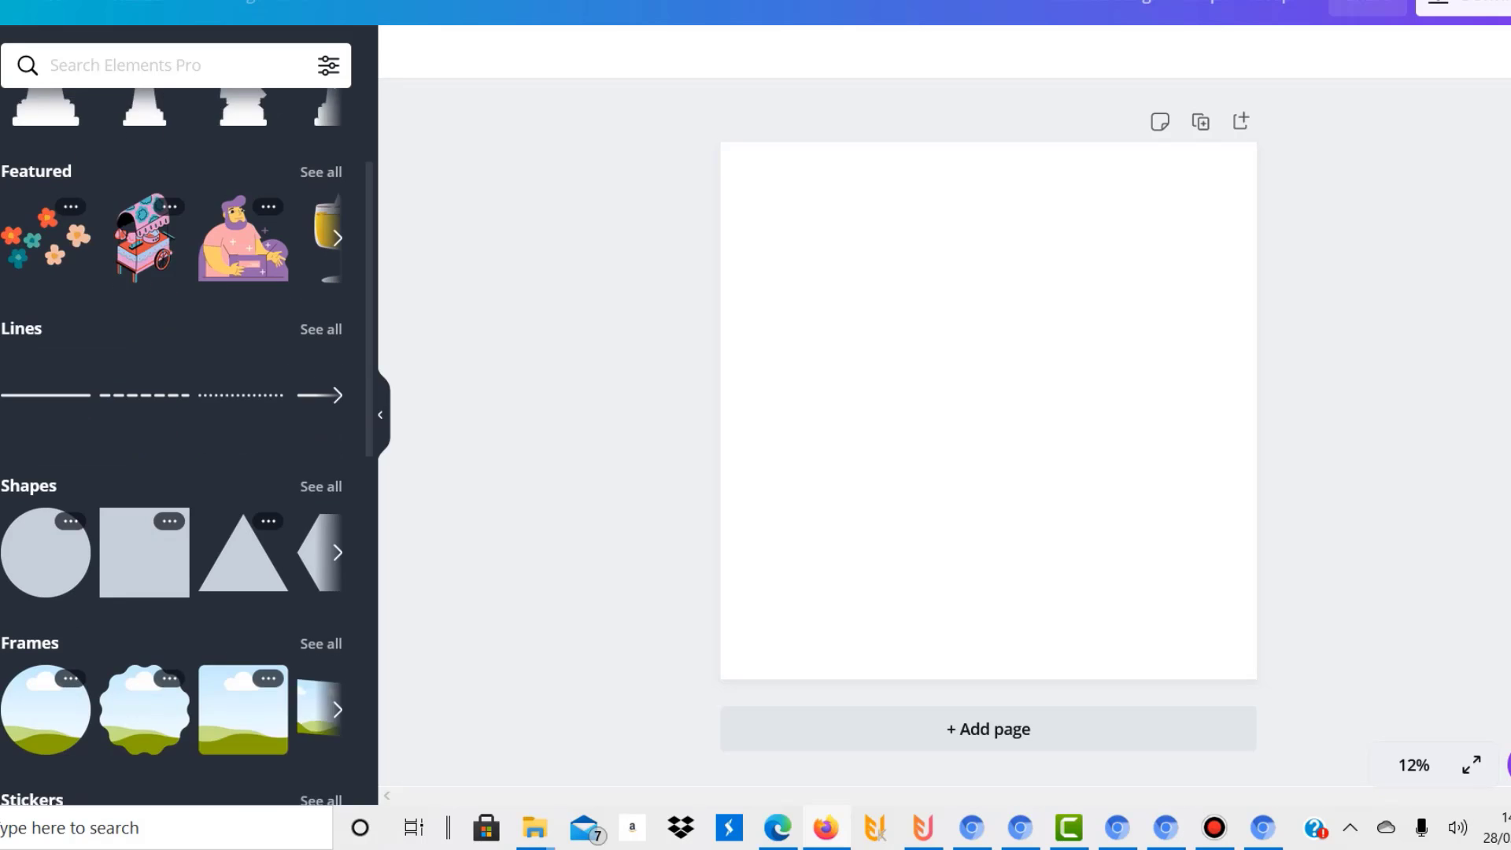
scroll(187, 444, down, 12)
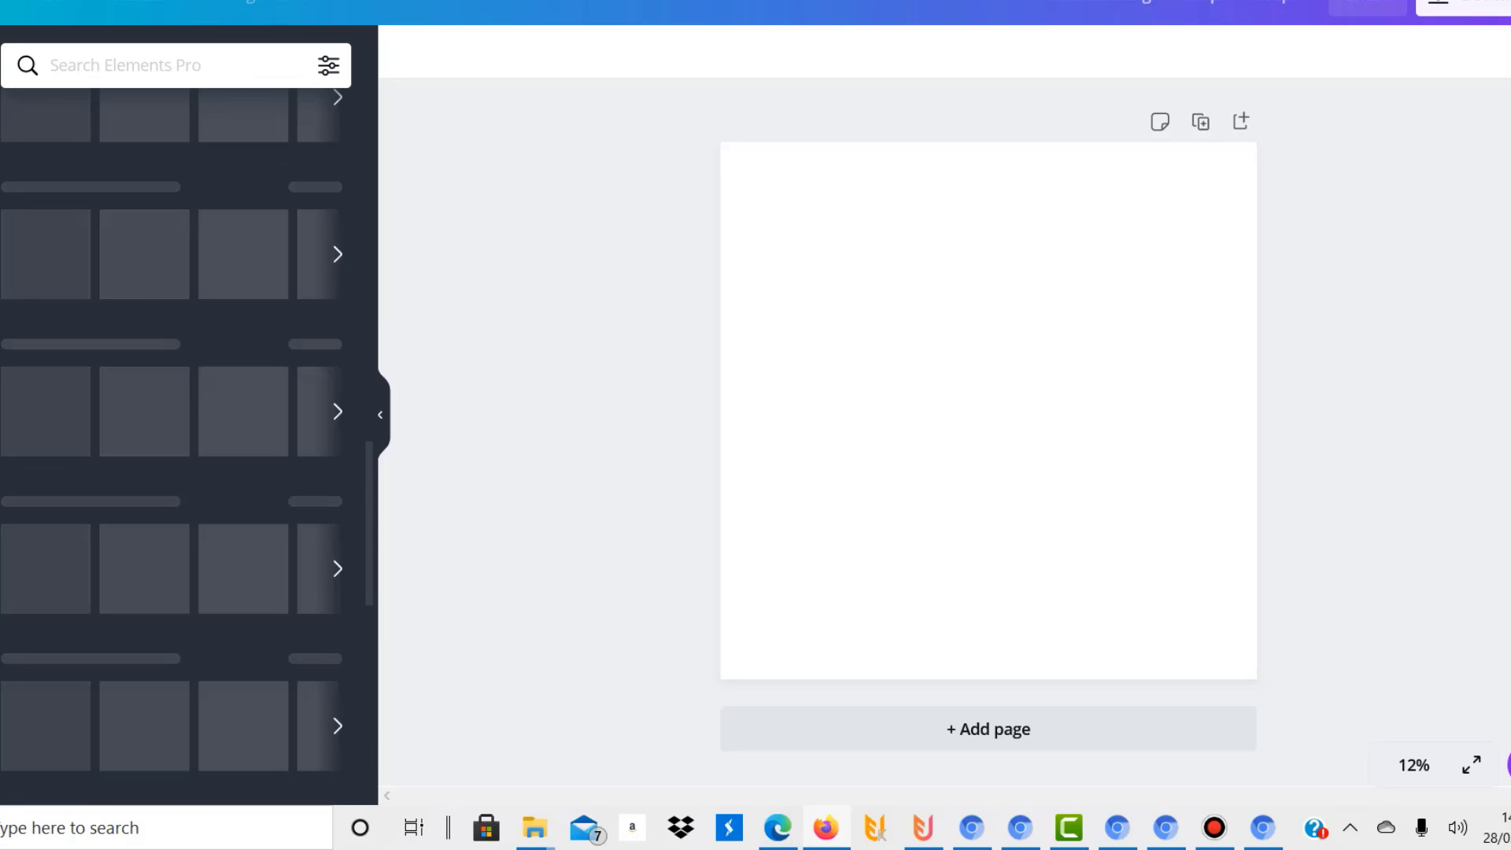
scroll(187, 444, down, 12)
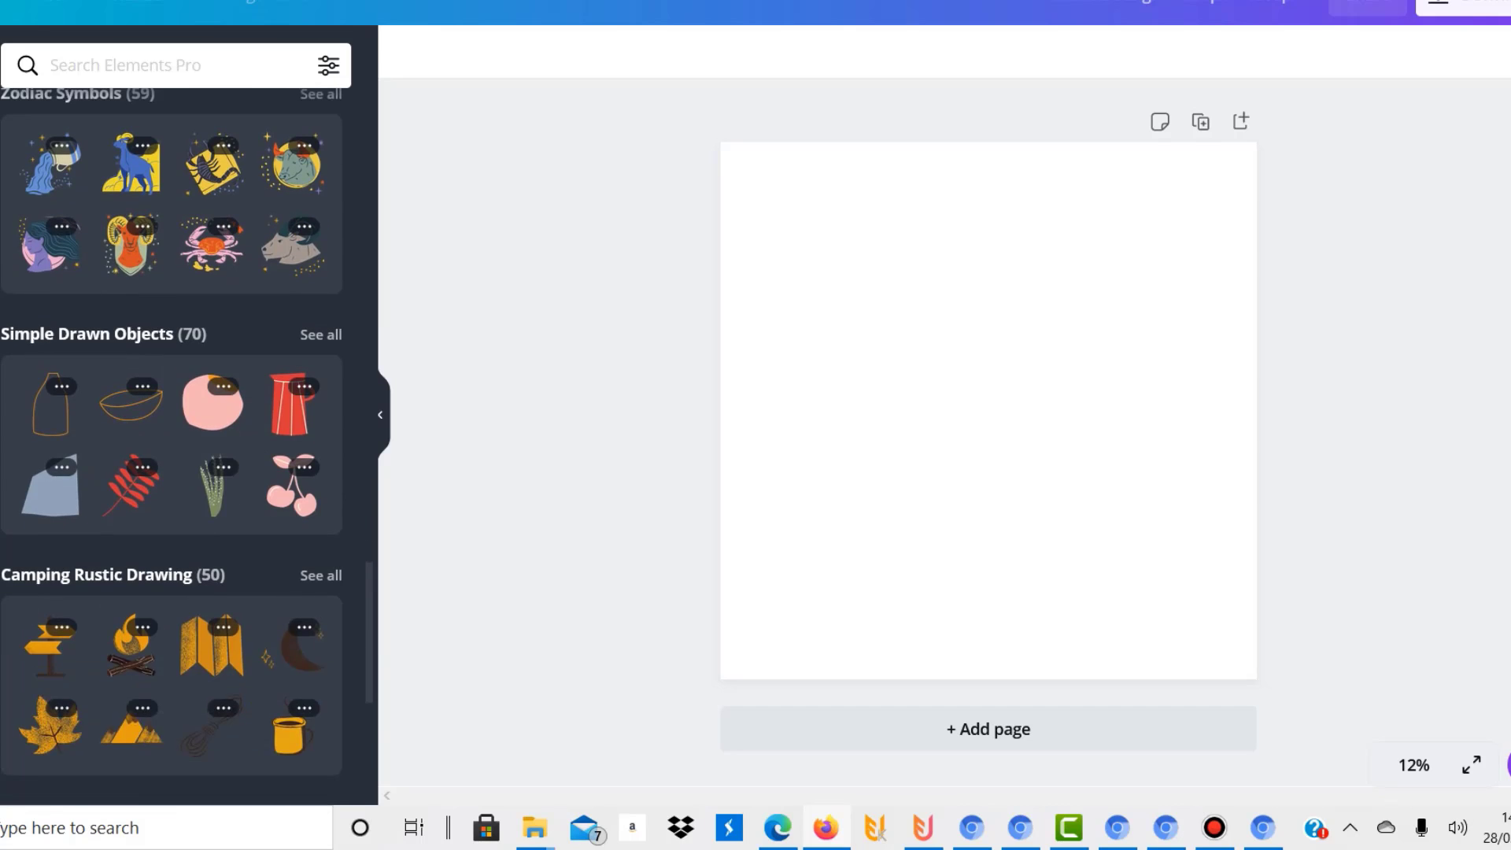
scroll(187, 444, down, 10)
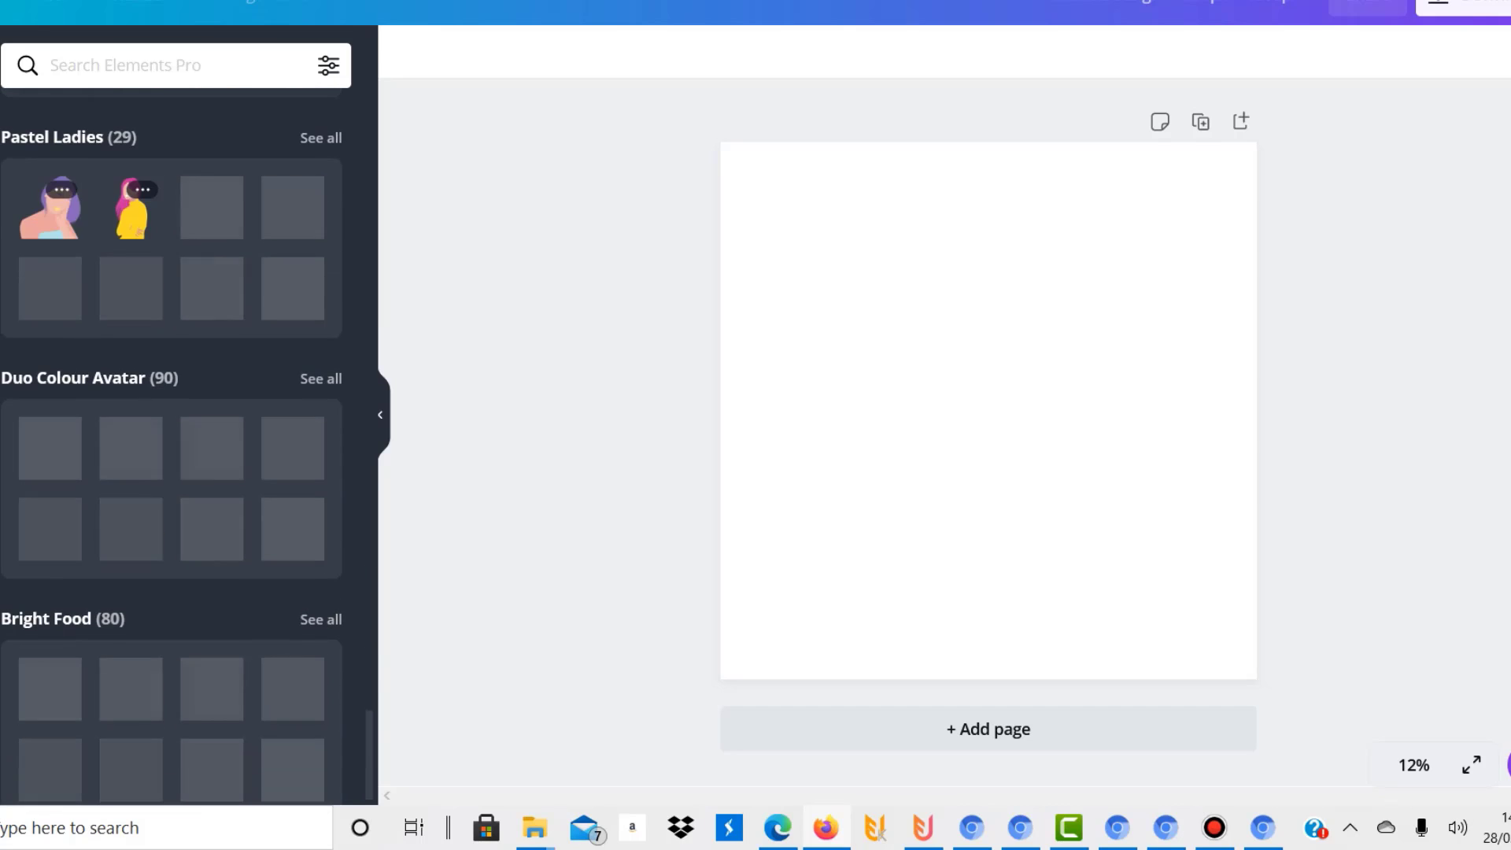
scroll(186, 444, up, 20)
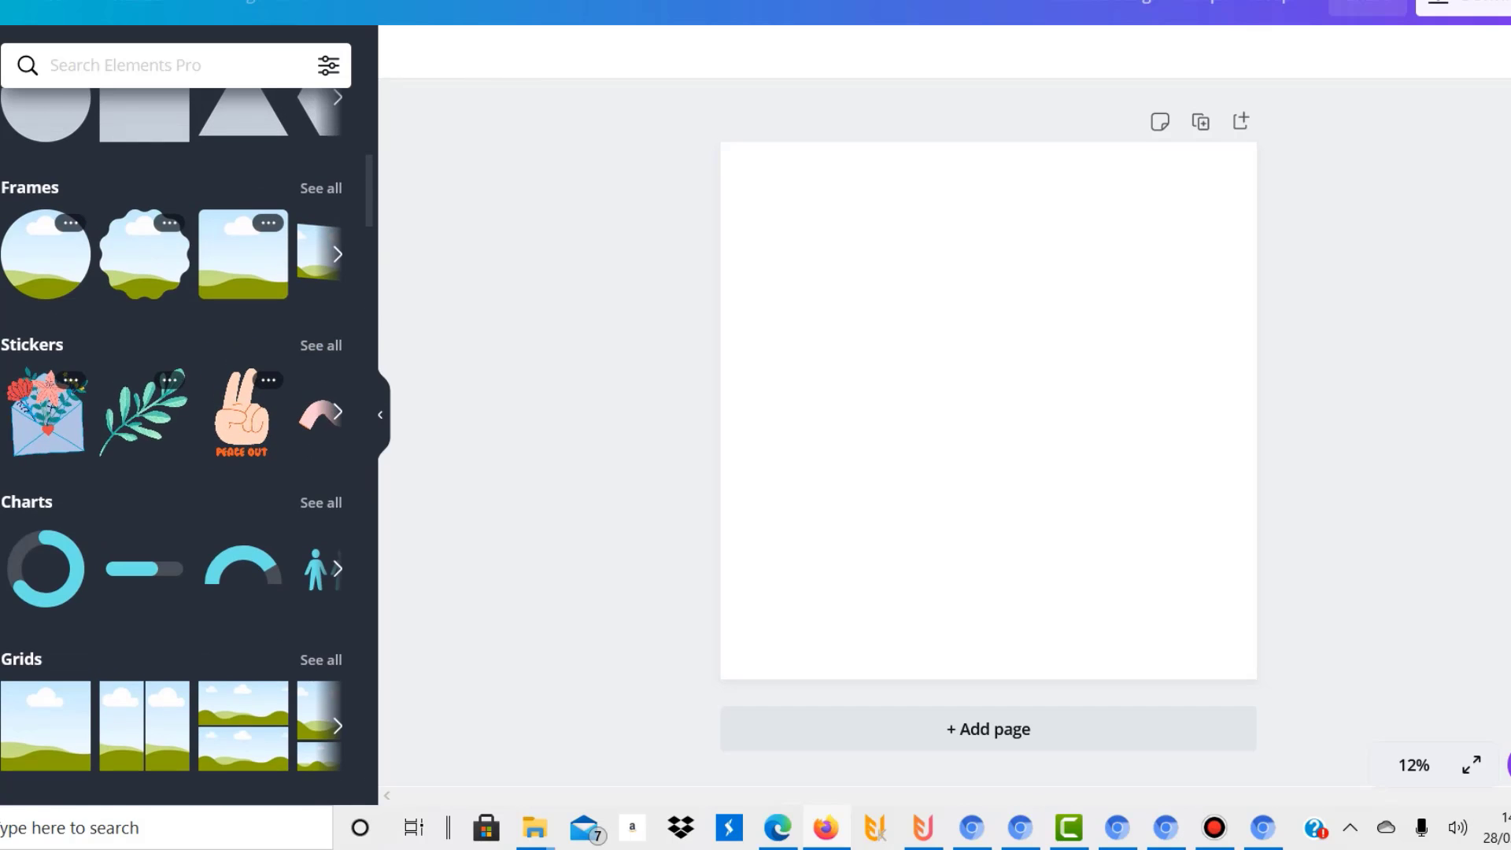
scroll(186, 444, down, 7)
scroll(186, 444, up, 2)
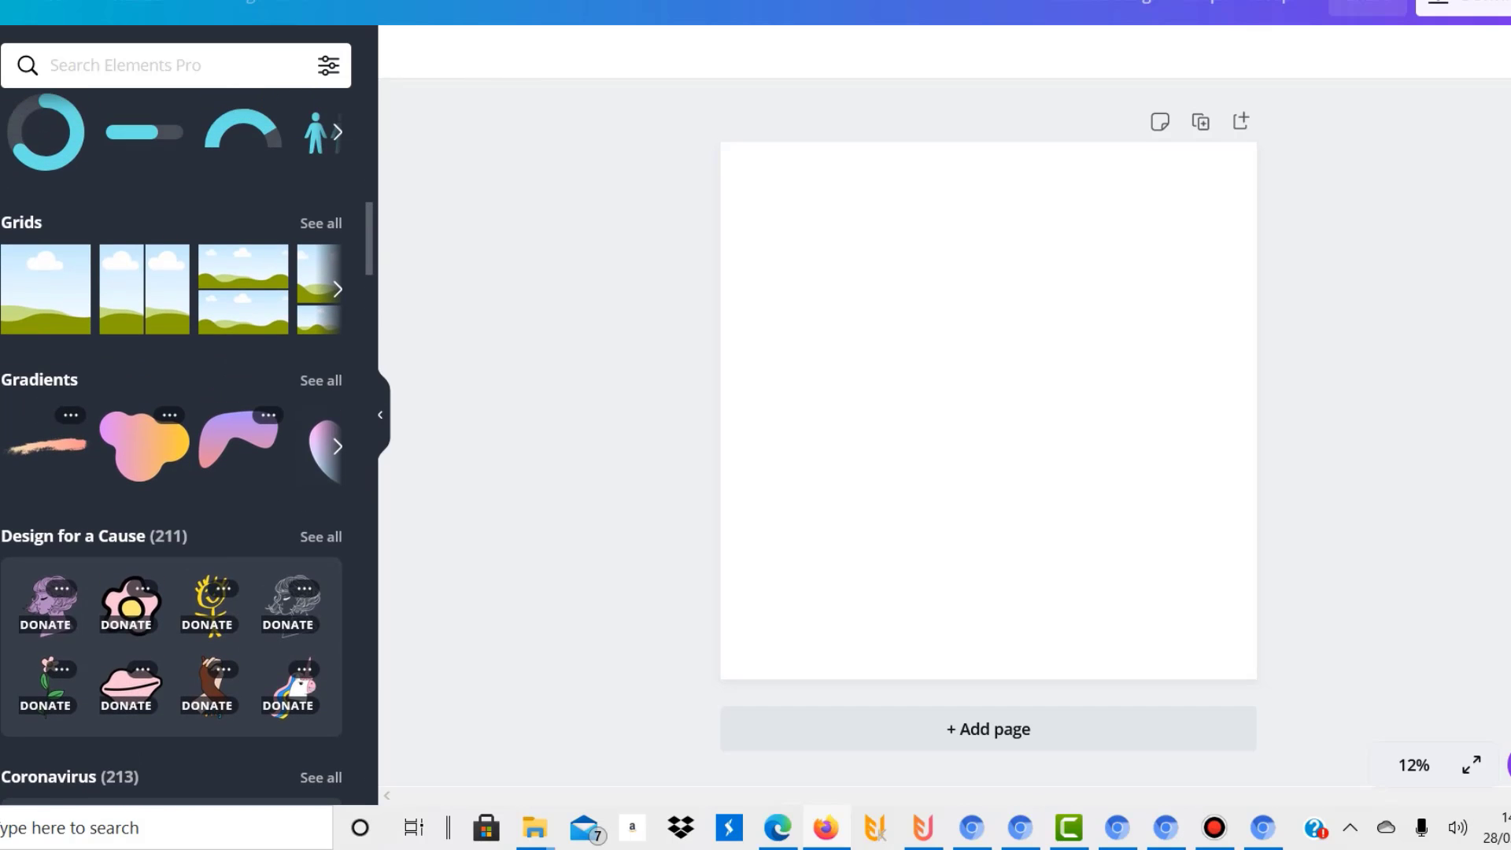
click(321, 224)
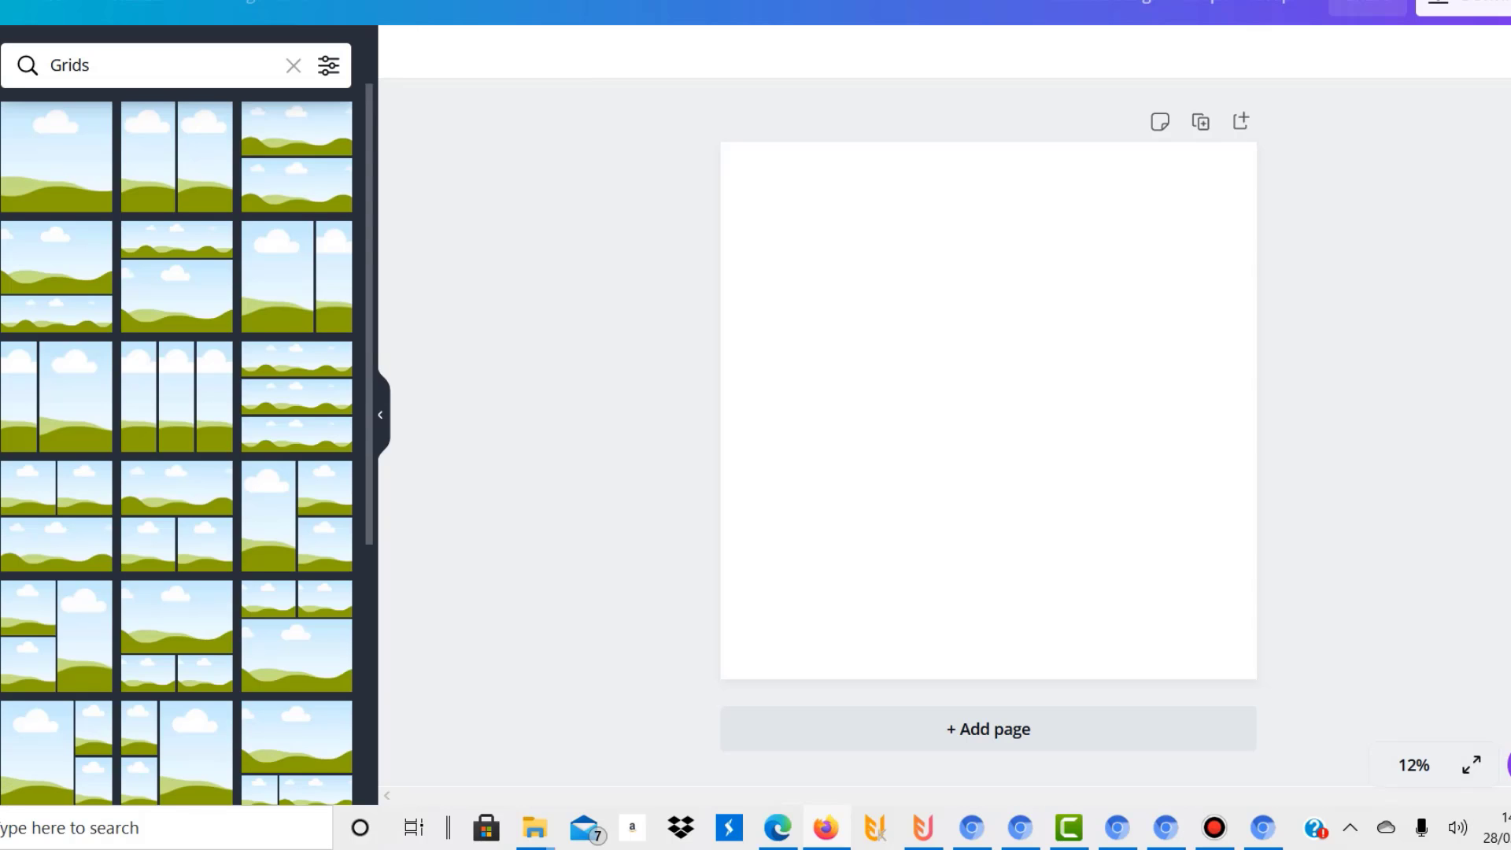
- Add a grid of four rows by four columns so that it fills the blank page
scroll(177, 448, down, 10)
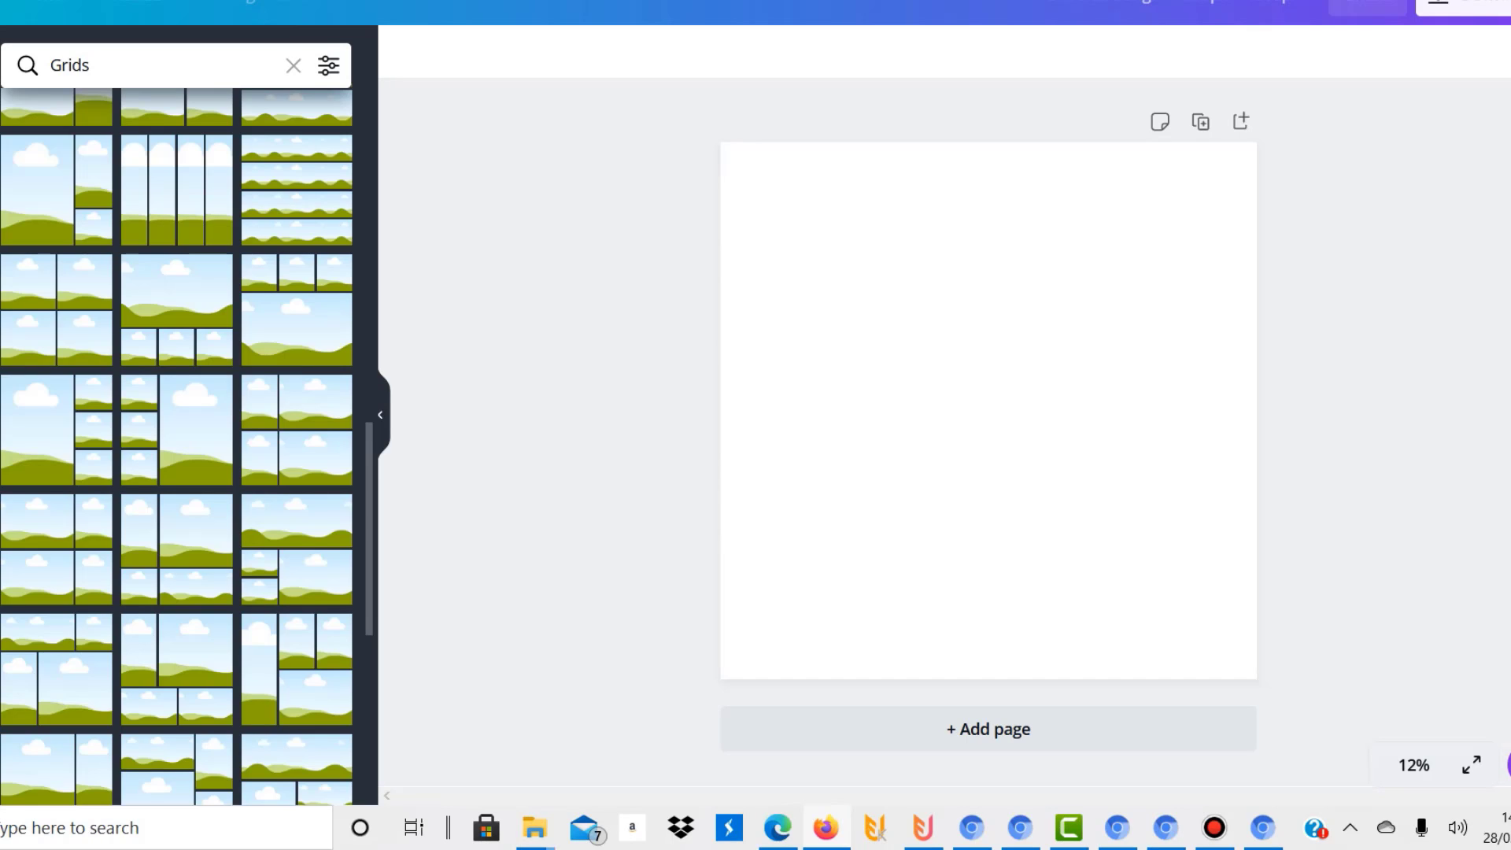
scroll(177, 449, down, 10)
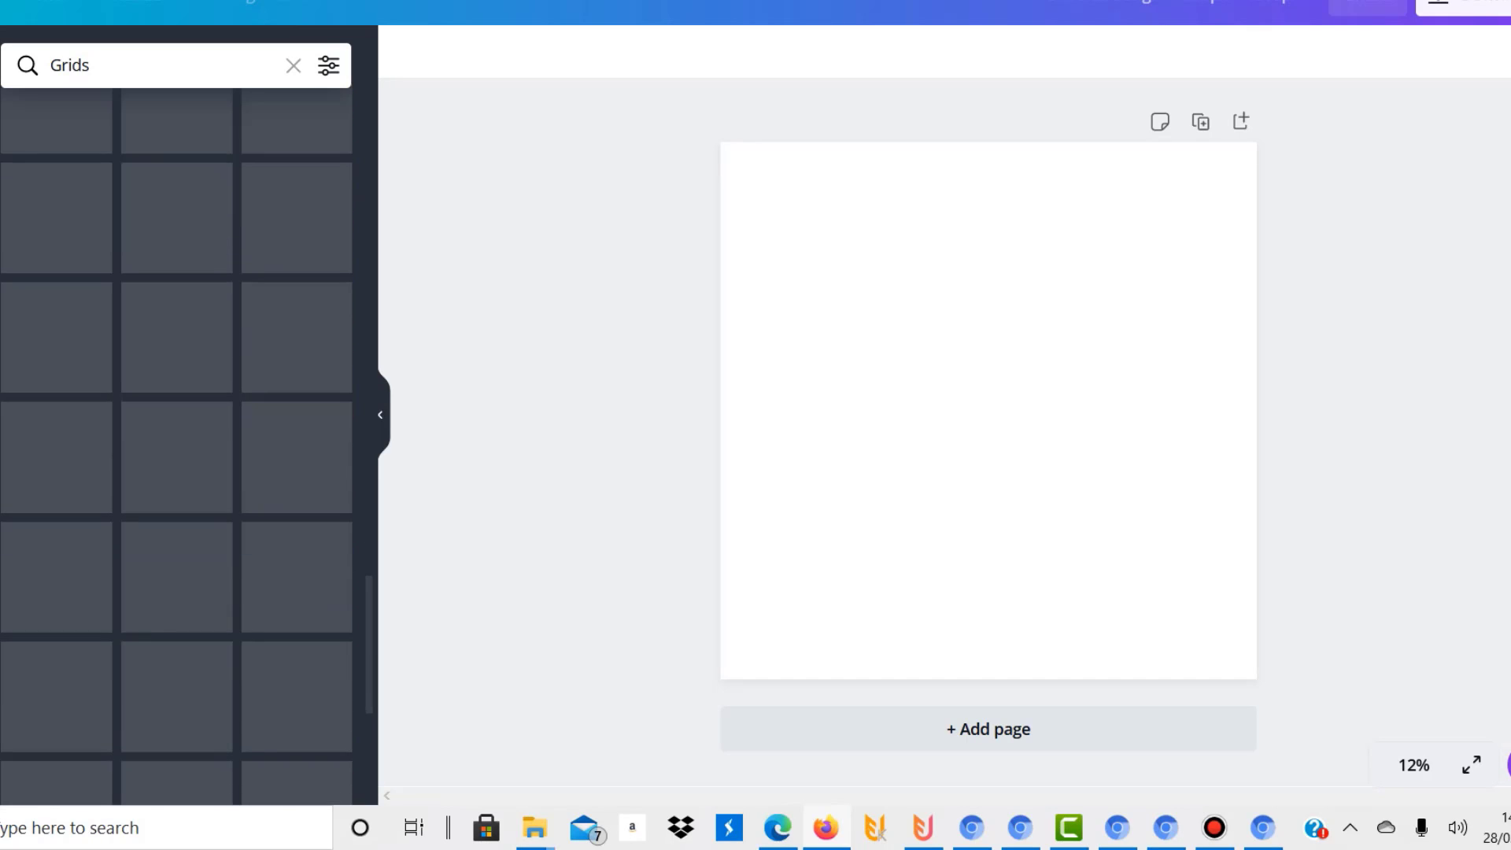
scroll(176, 446, down, 5)
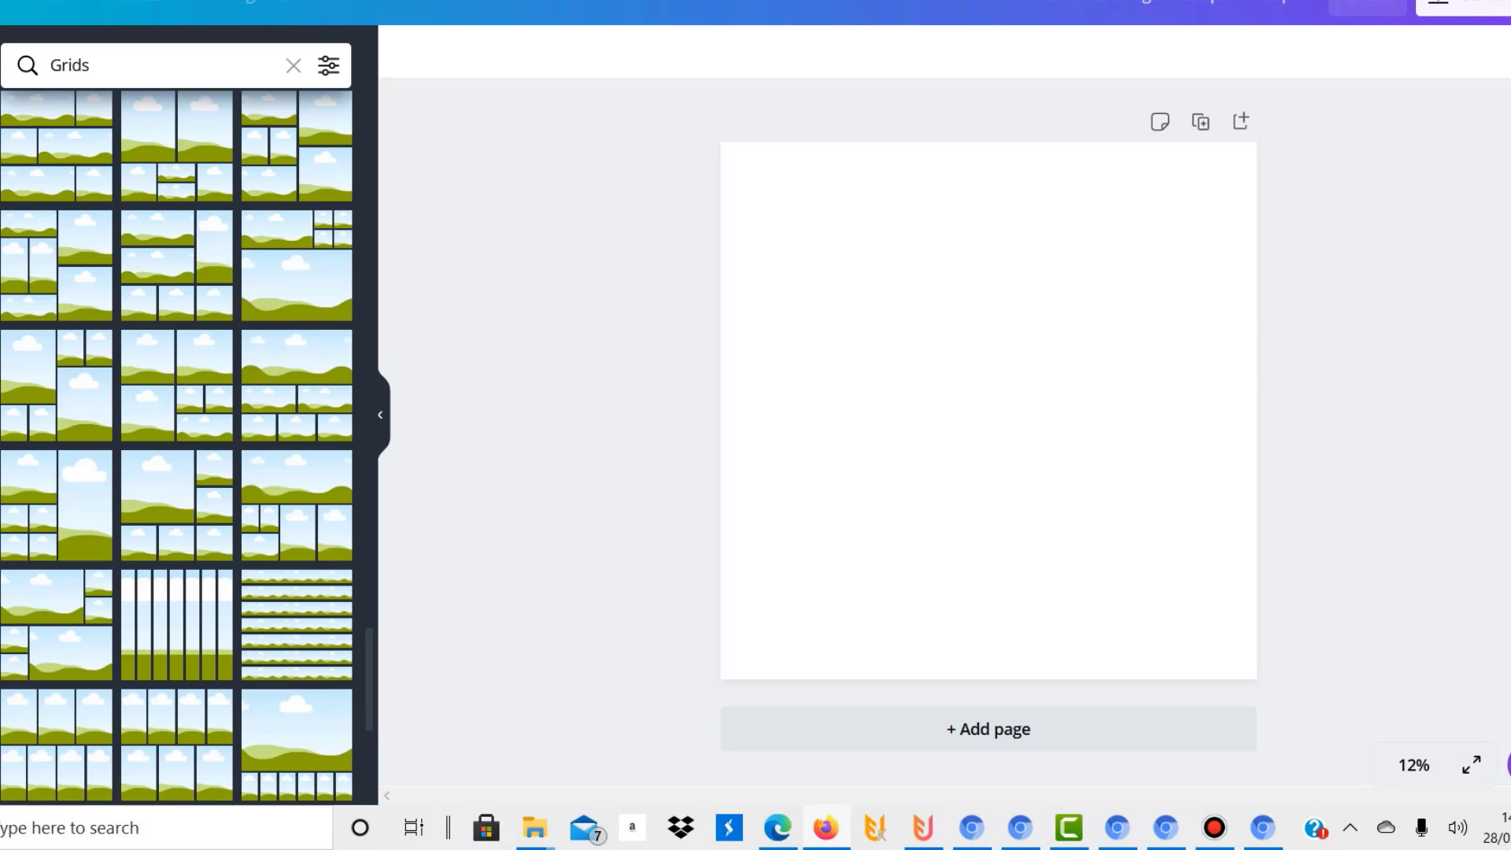
scroll(176, 446, down, 5)
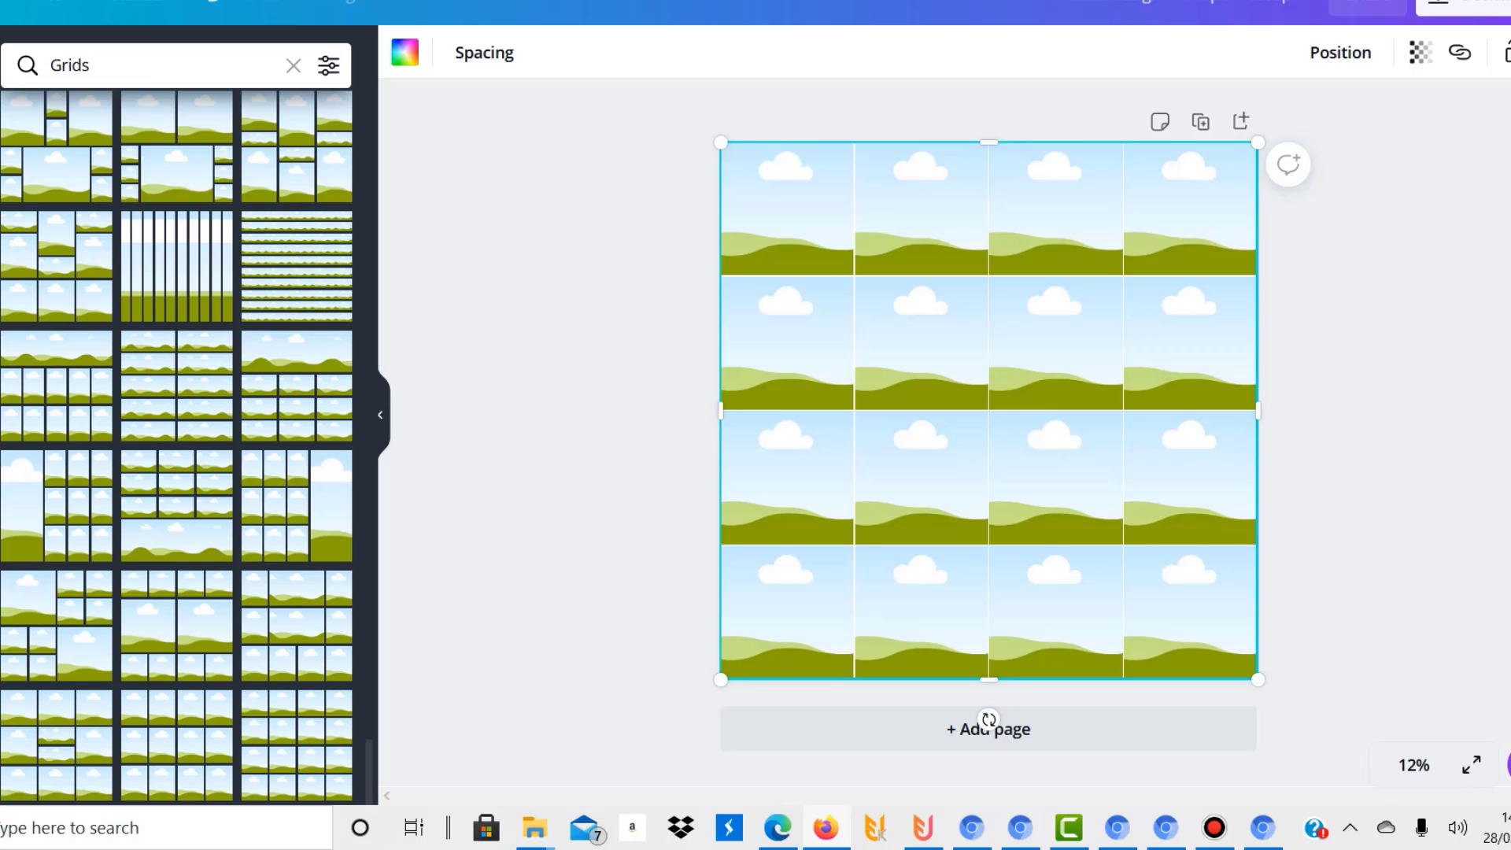
scroll(177, 444, up, 5)
scroll(177, 445, up, 7)
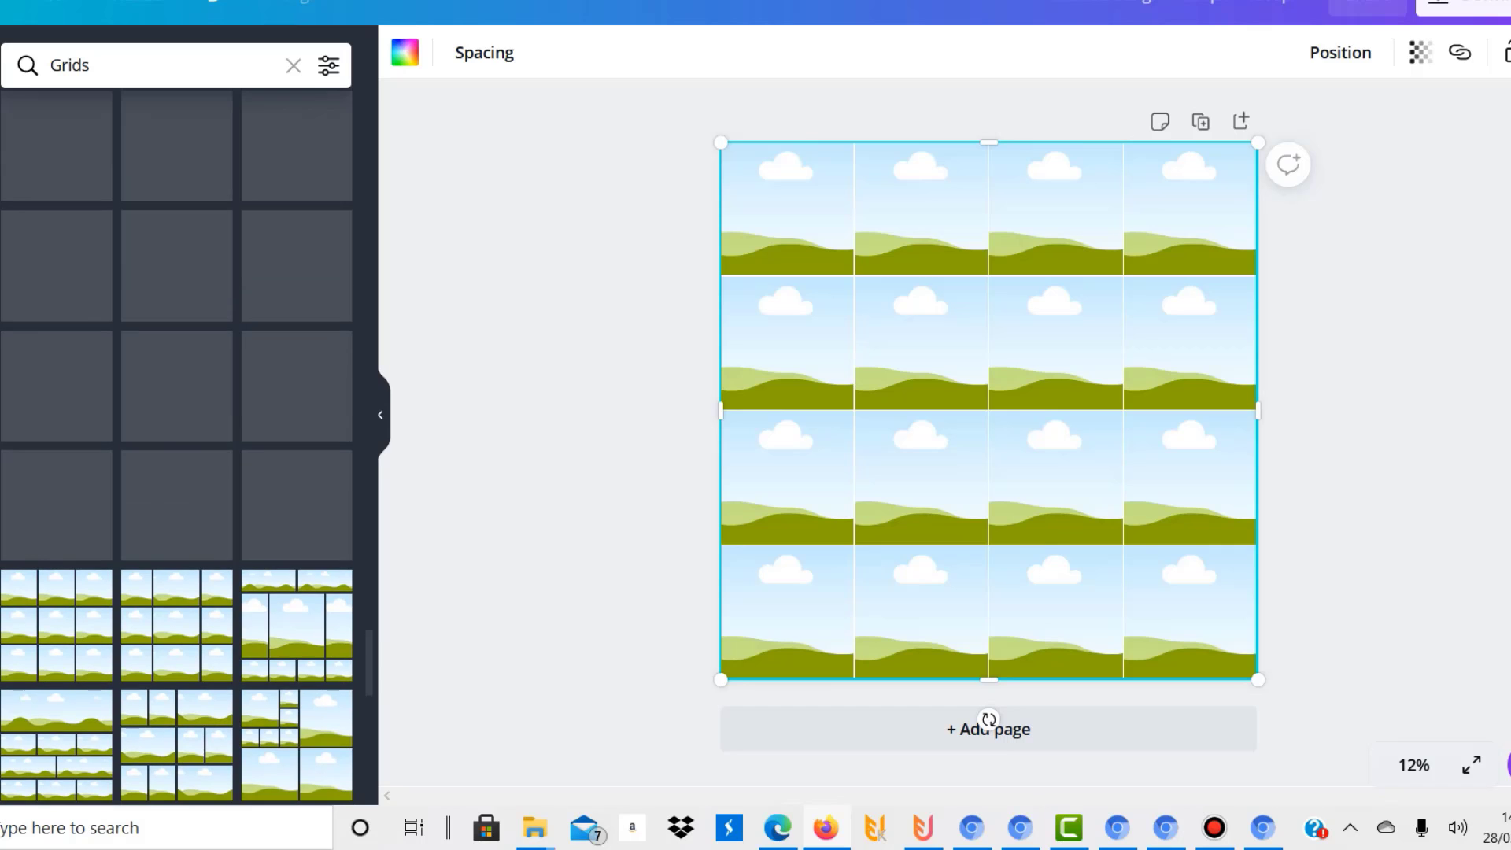
scroll(177, 444, up, 3)
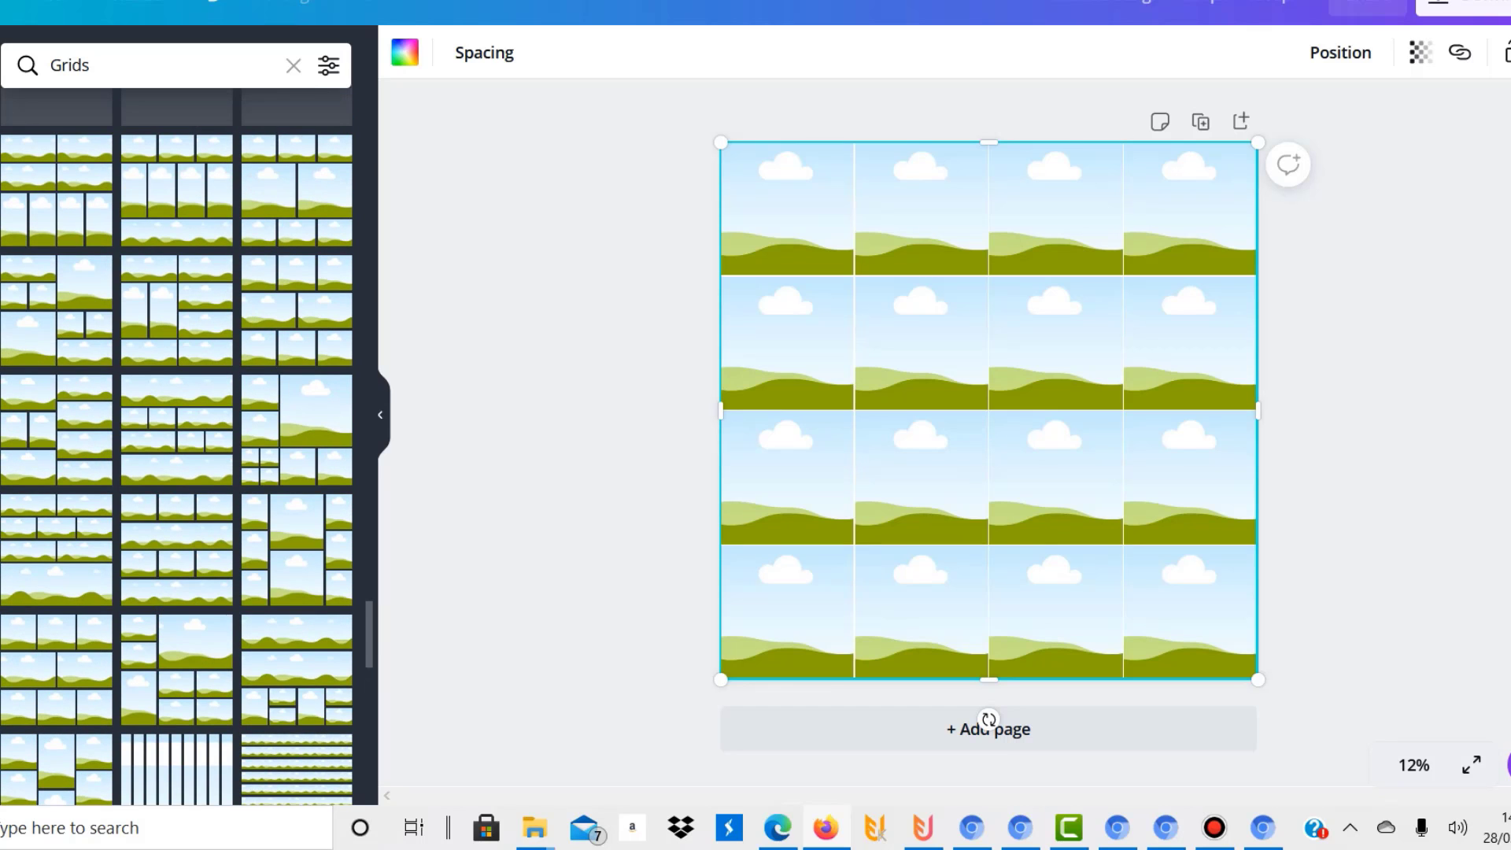
- Fill the grid's first row from the uploaded images with knight, bishop, pawn and rook, in that order
click(0, 226)
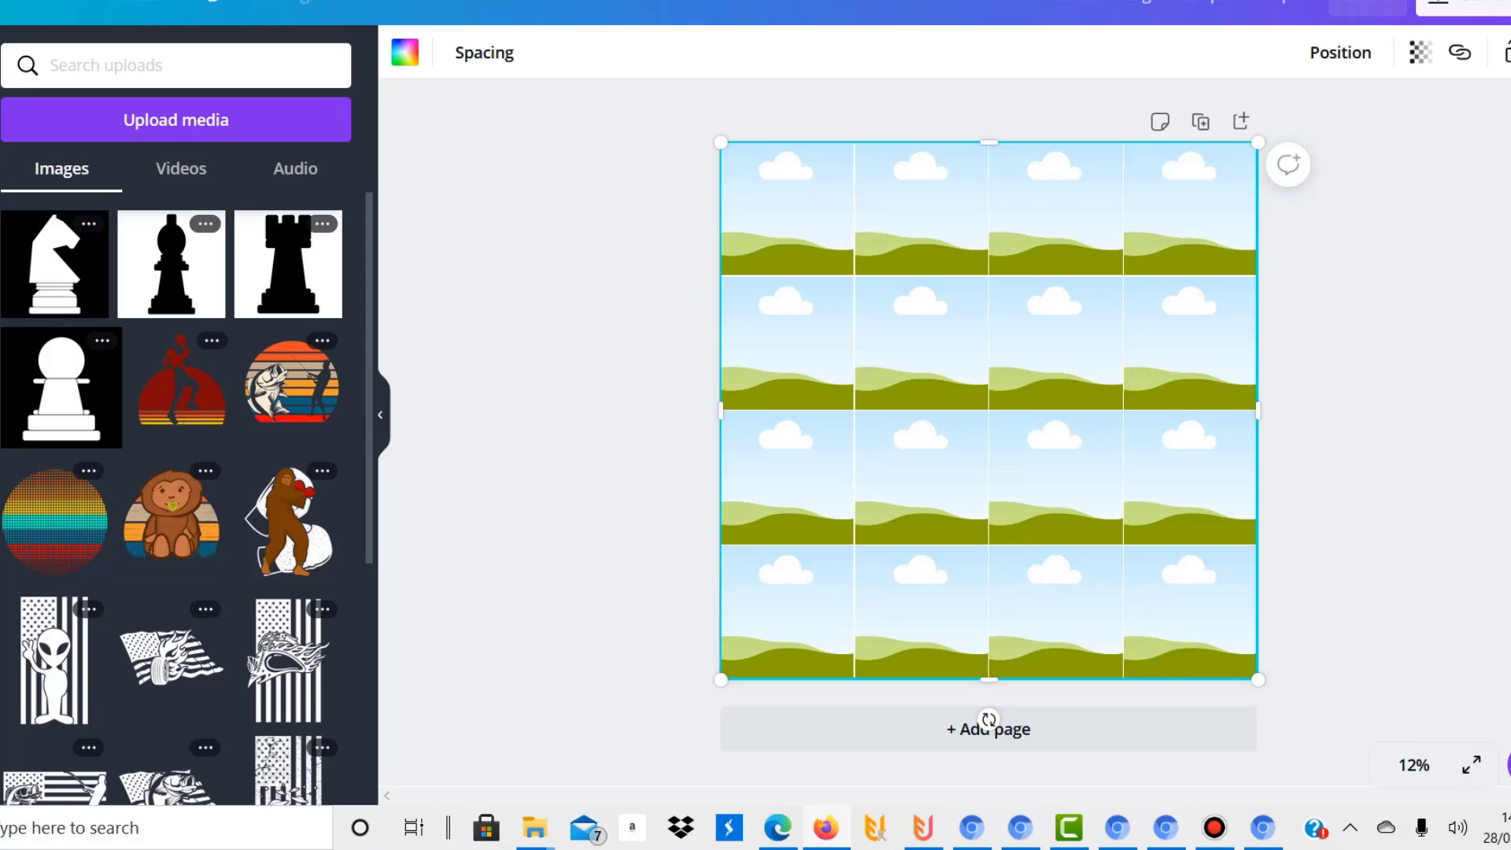
drag(54, 264, 787, 209)
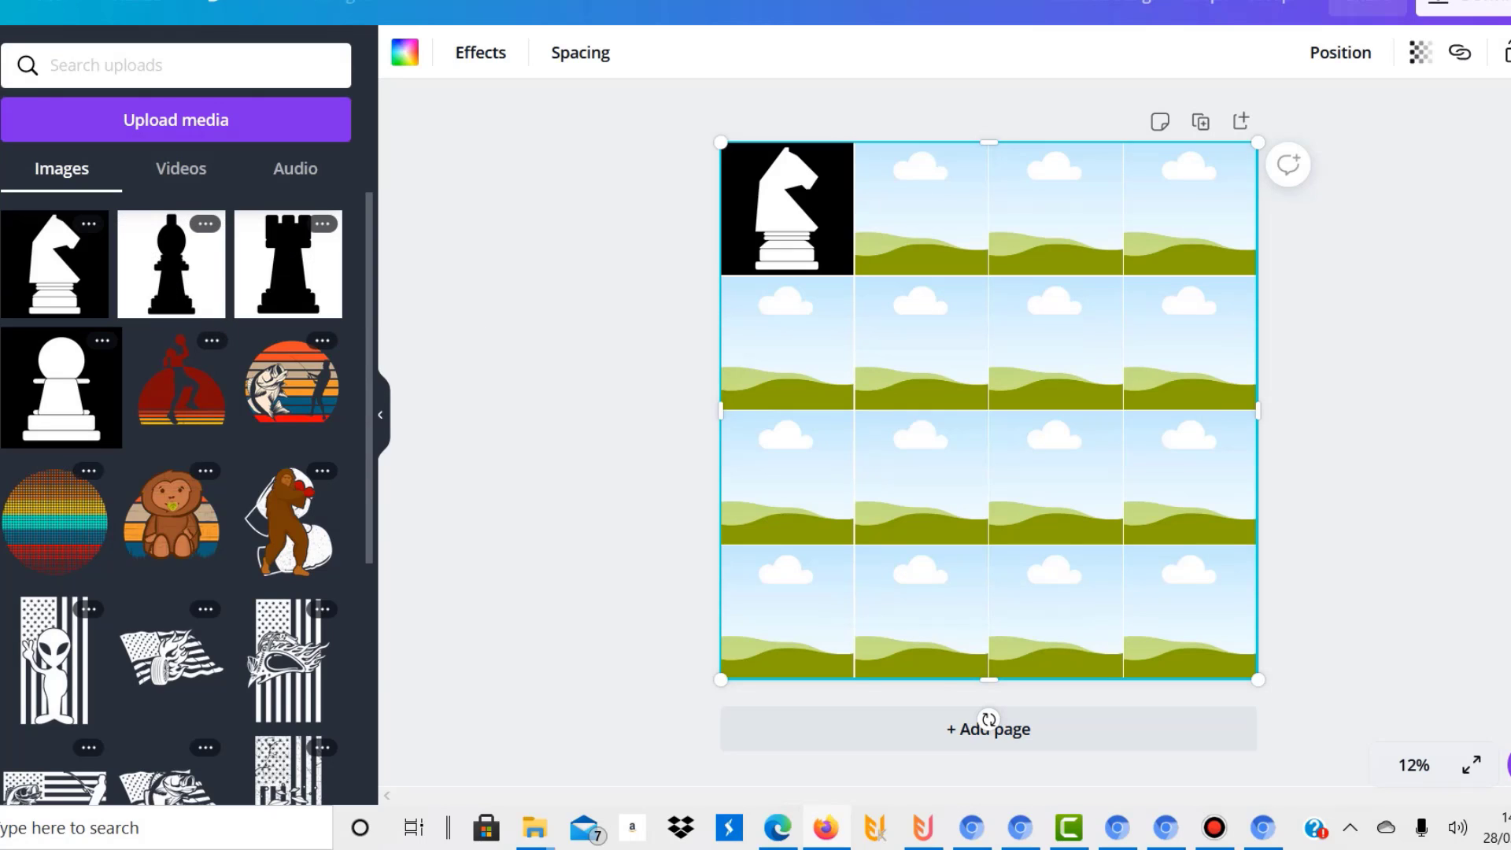
drag(171, 264, 713, 216)
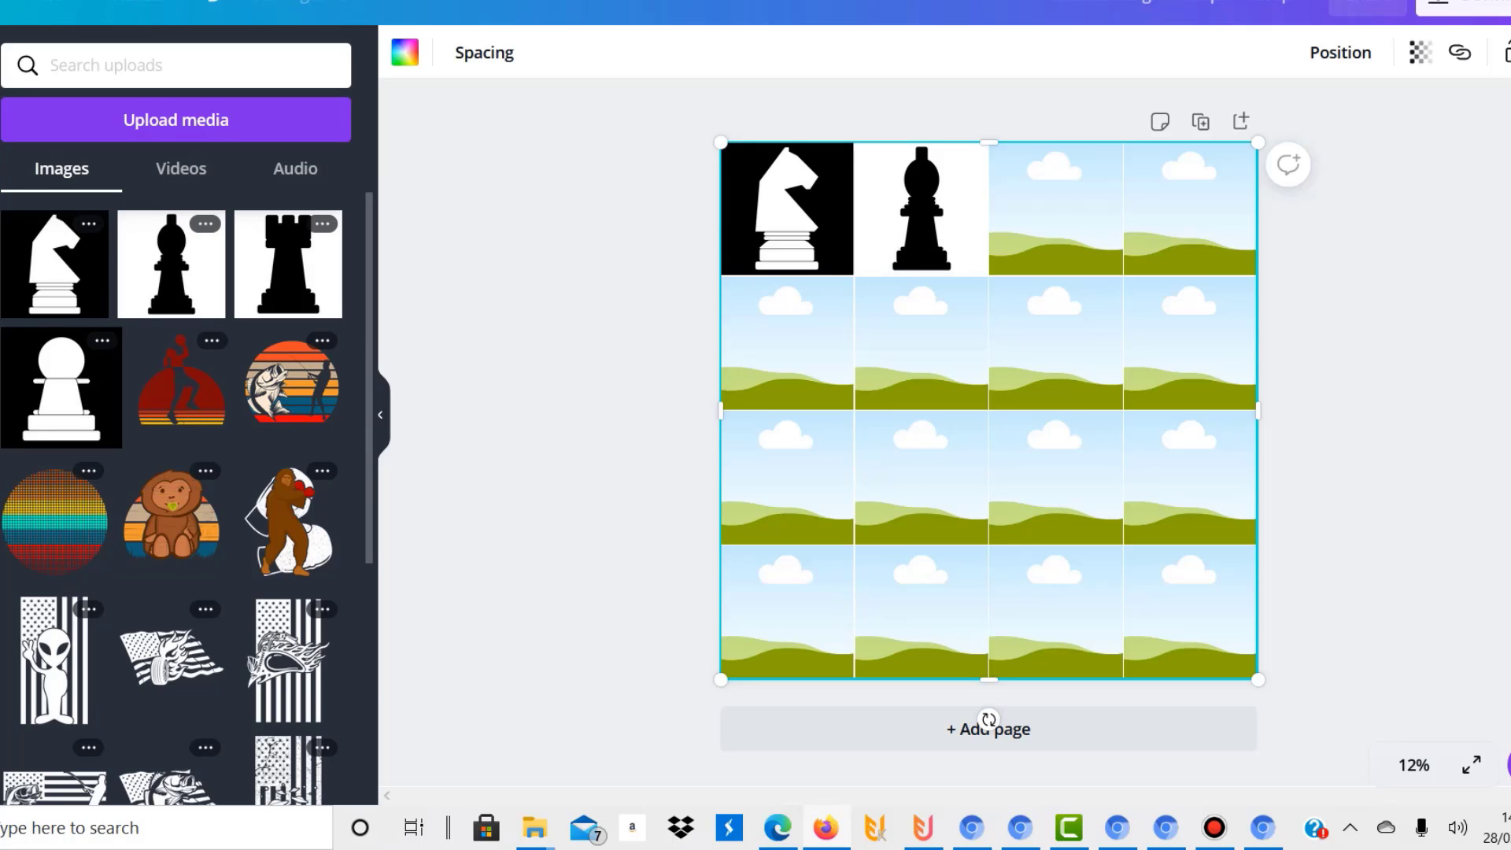
drag(61, 388, 1055, 209)
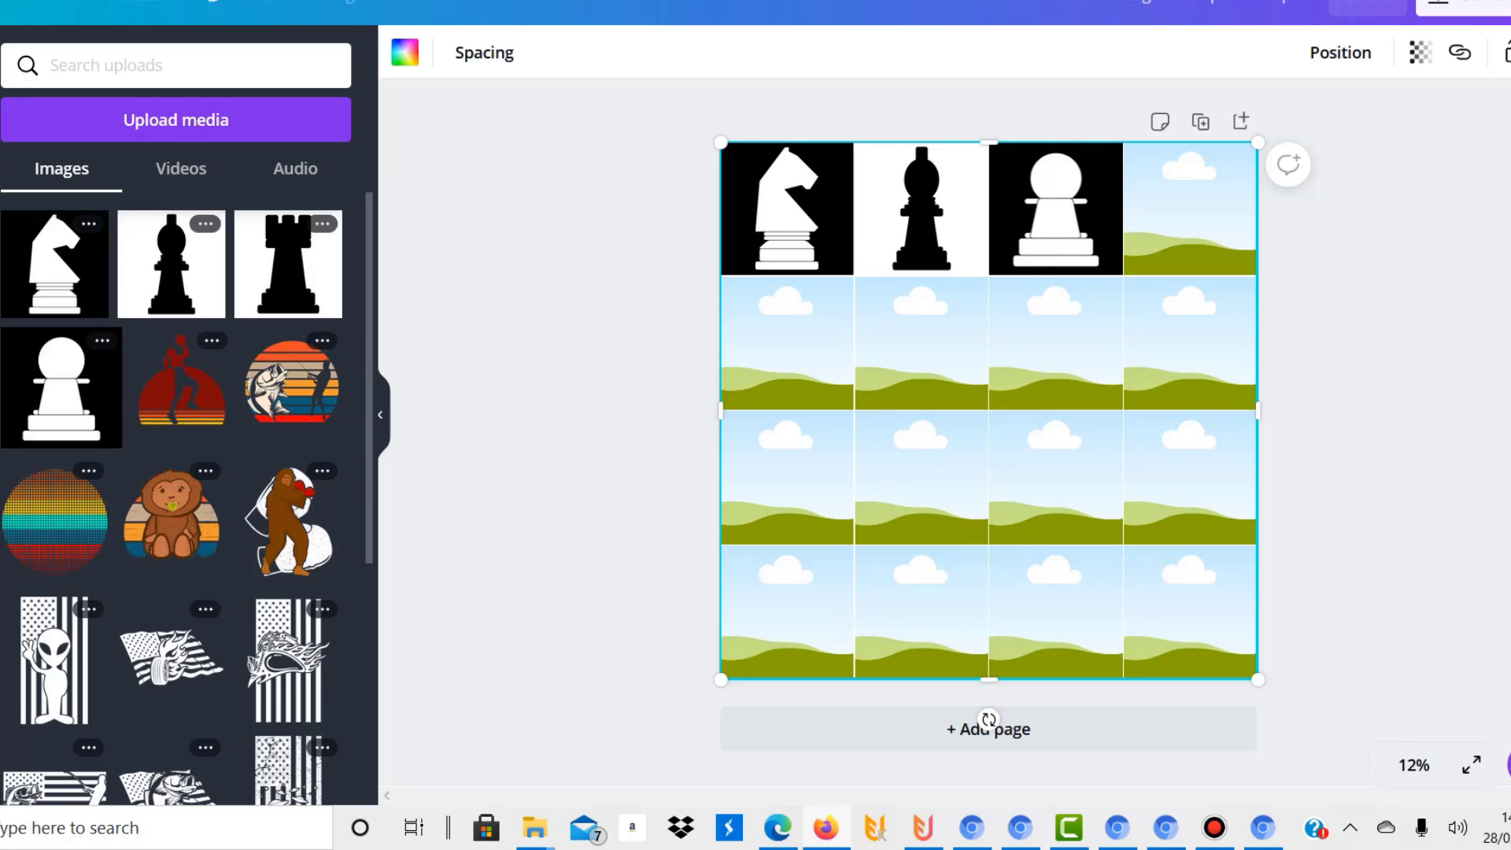
drag(288, 263, 1190, 208)
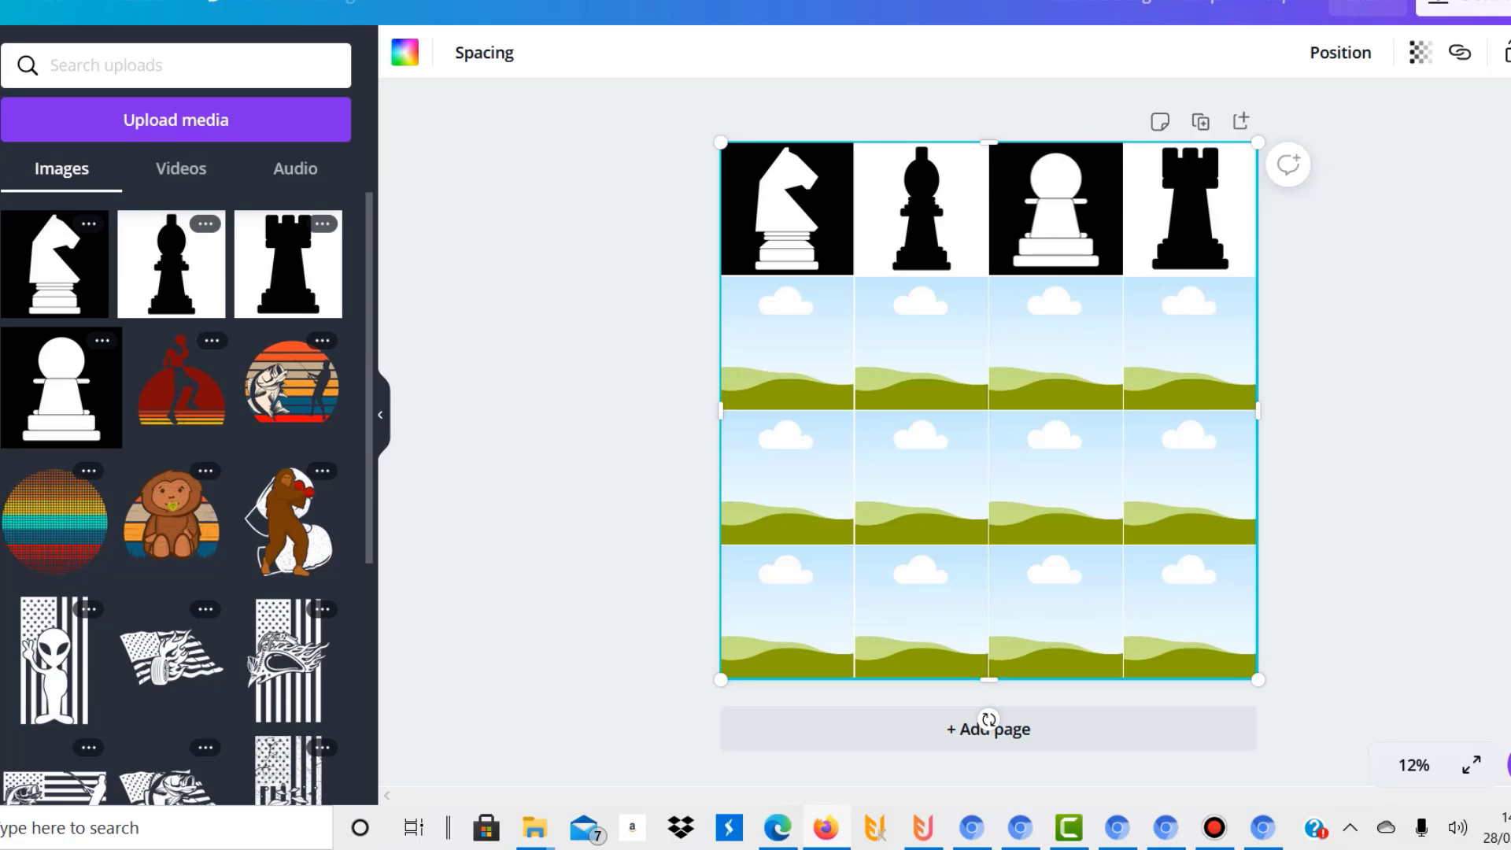
- Fill the grid's second row with the bishop, knight, rook and pawn tiles, in that order
drag(54, 263, 921, 342)
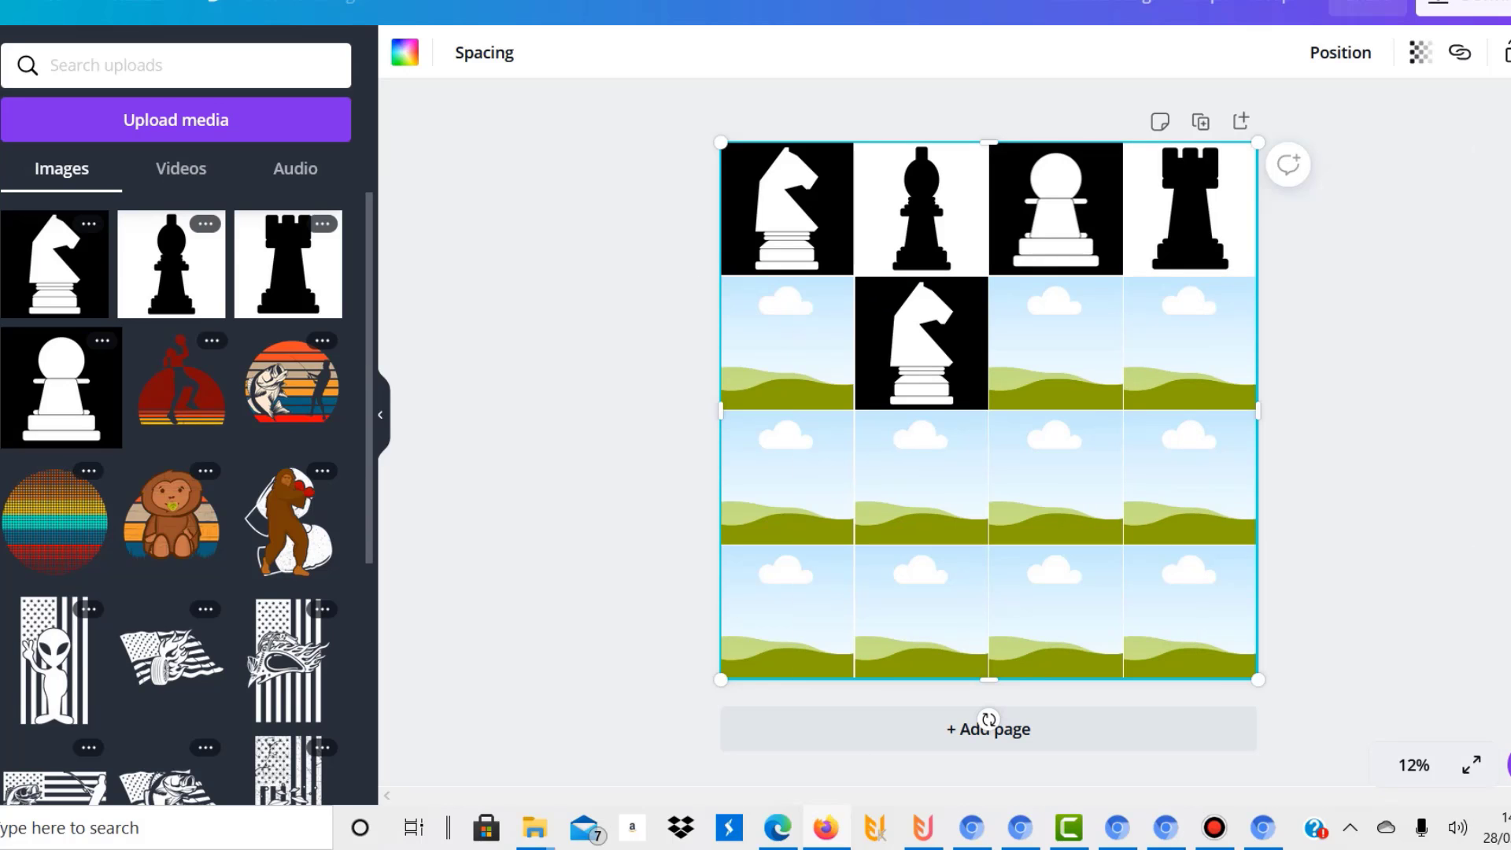
drag(171, 264, 787, 342)
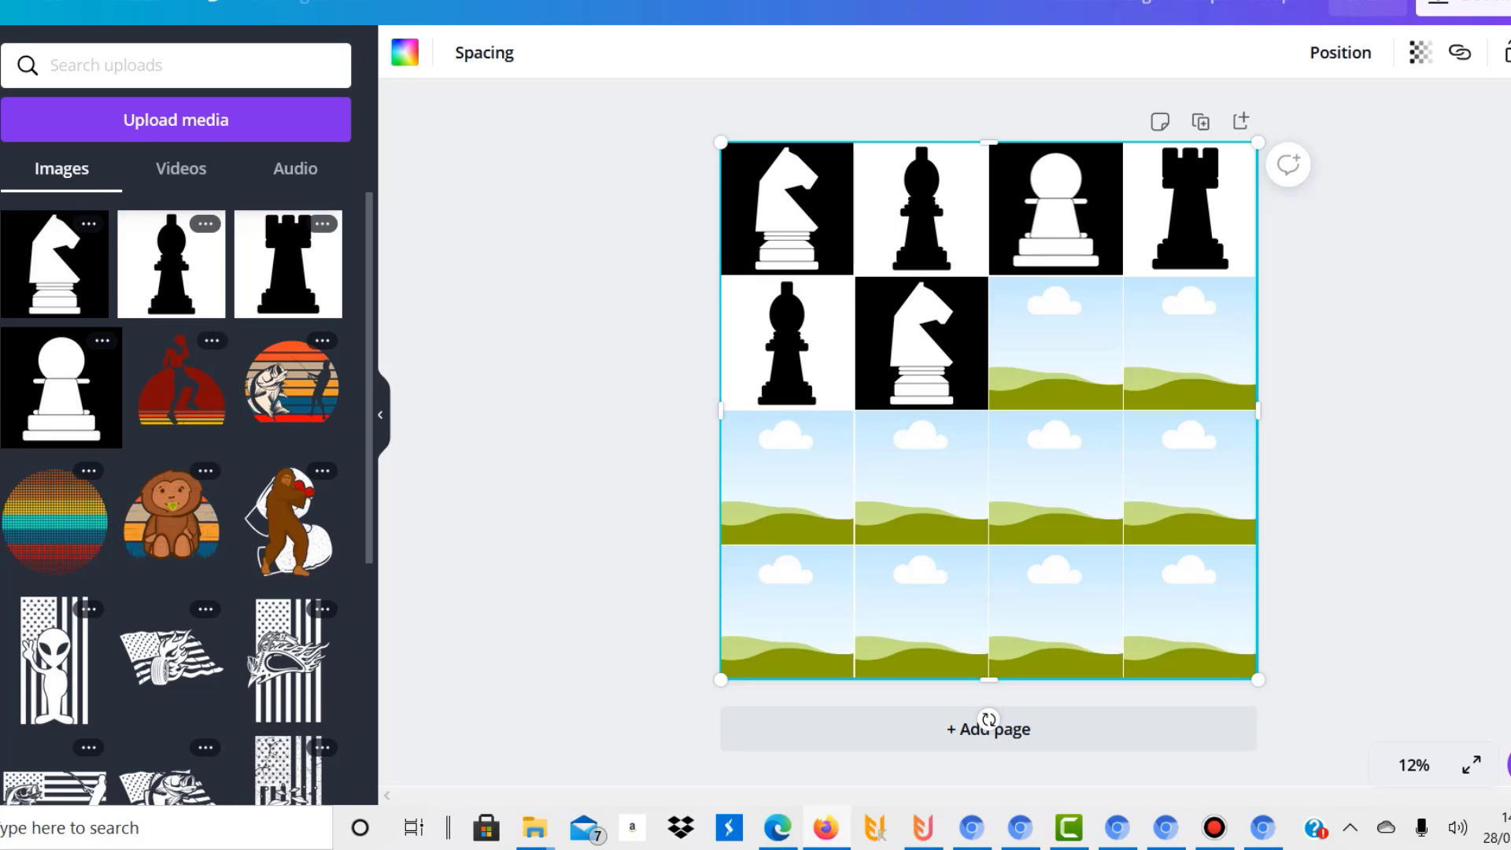
drag(62, 386, 1190, 342)
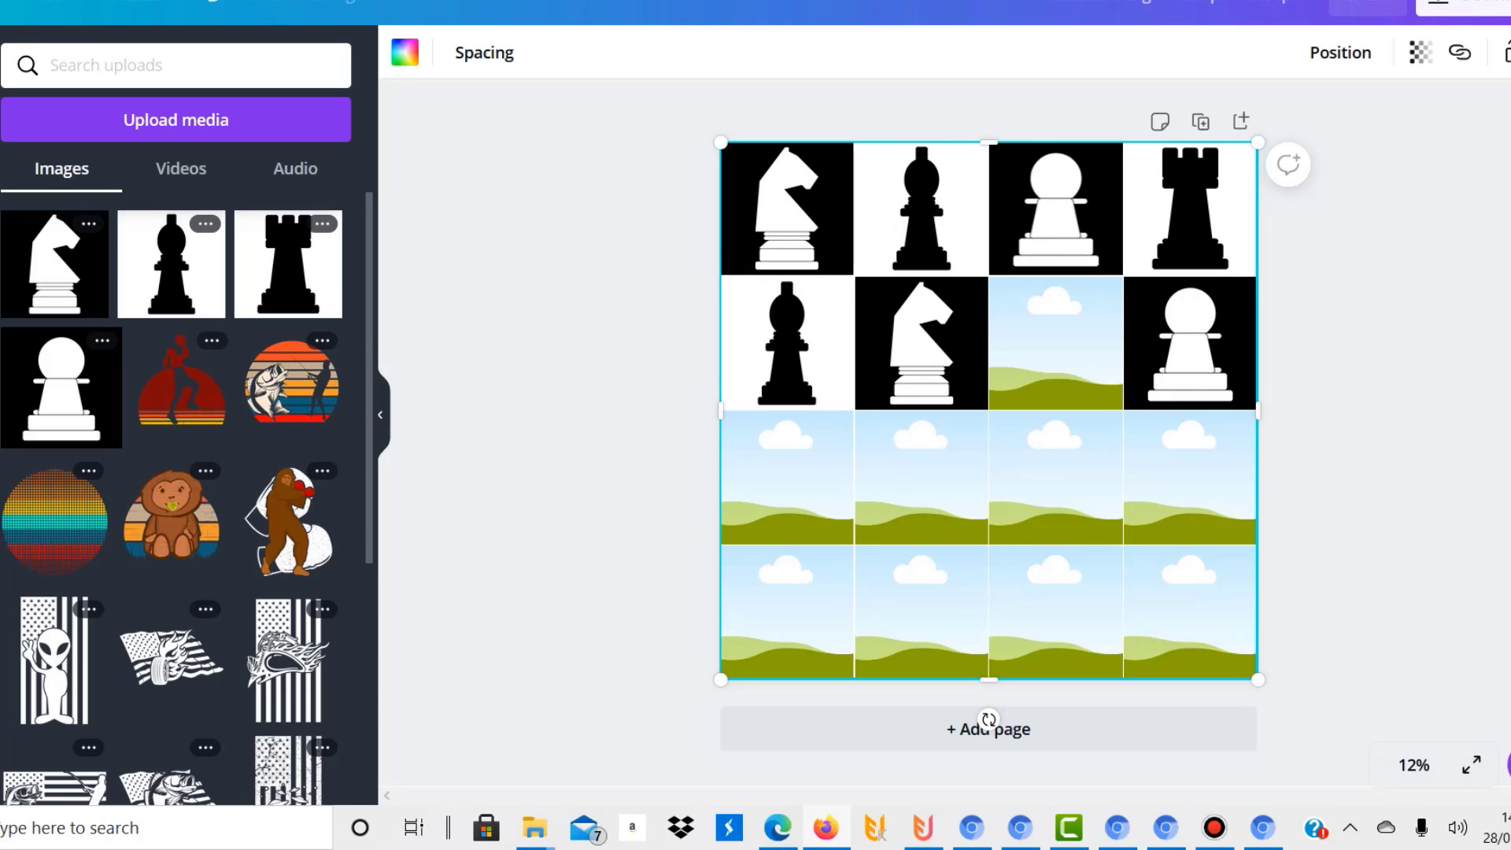
drag(288, 263, 1055, 342)
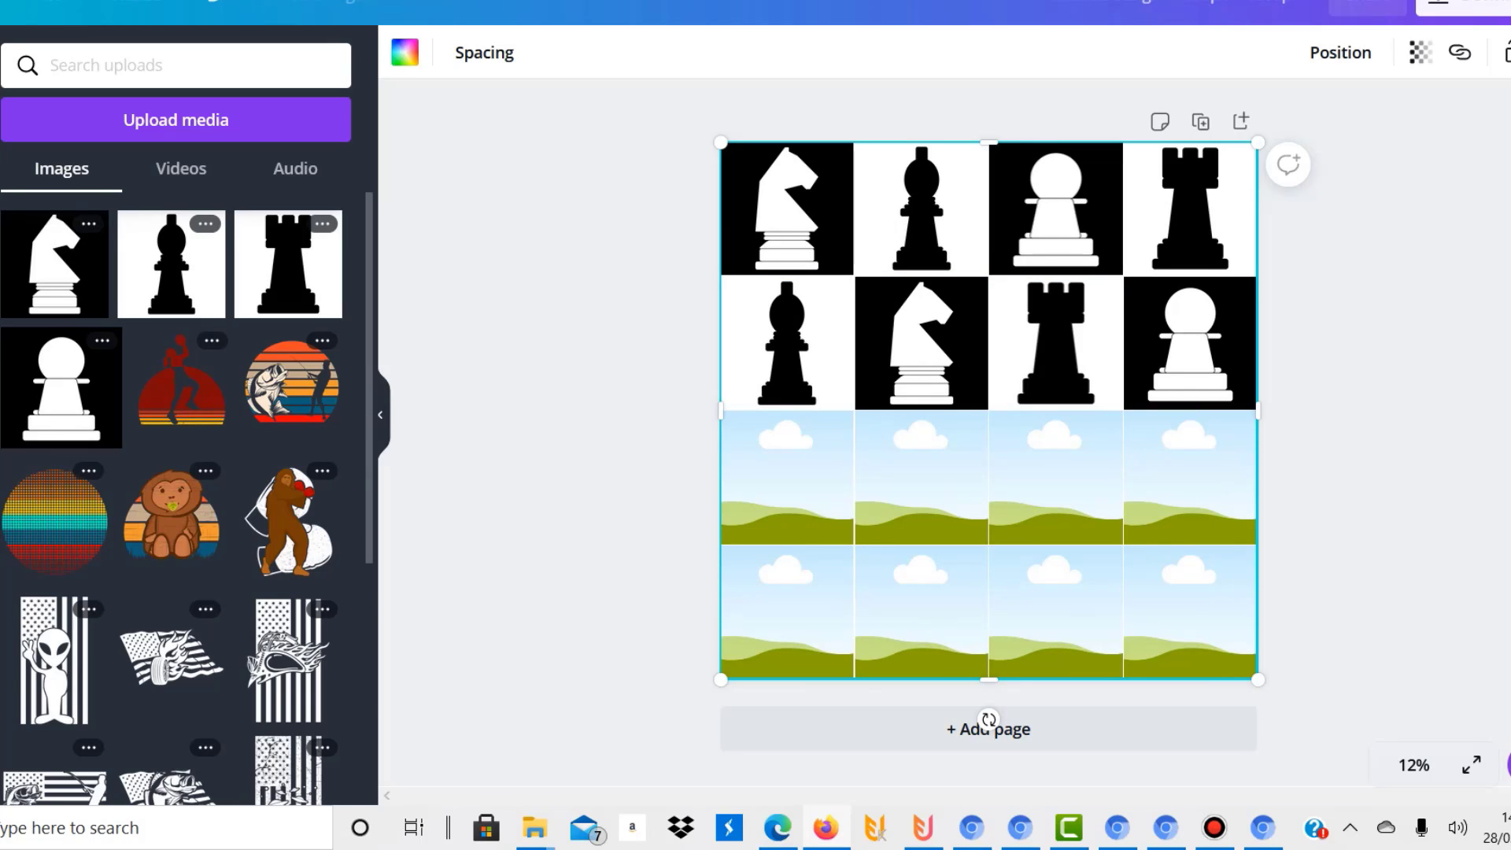
- Place rooks in row 3 column 2 and row 4 column 1, and knights in row 3 column 3 and row 4 column 4
drag(288, 263, 921, 476)
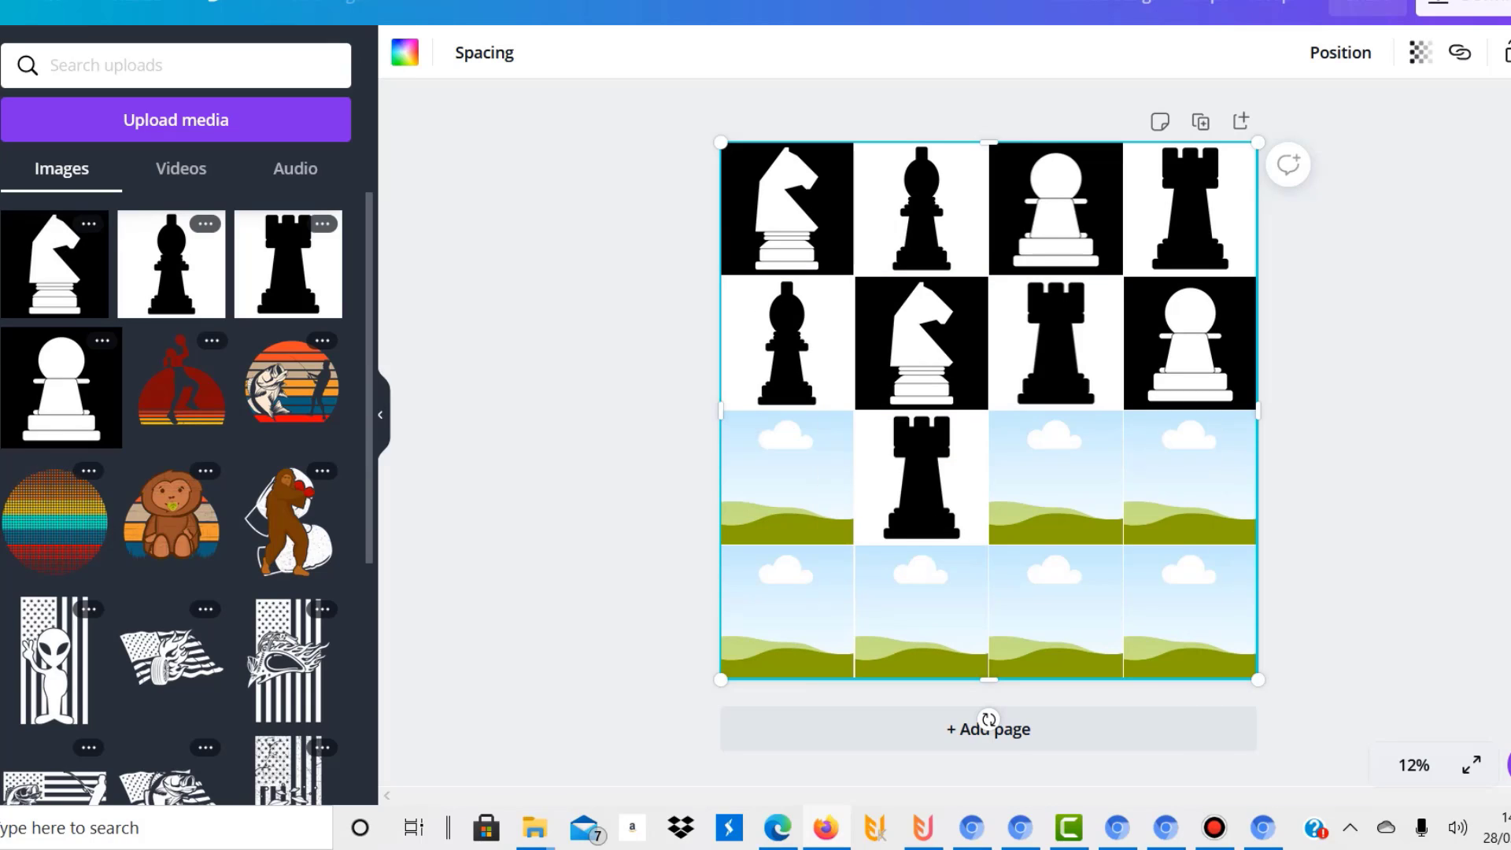
drag(288, 263, 787, 610)
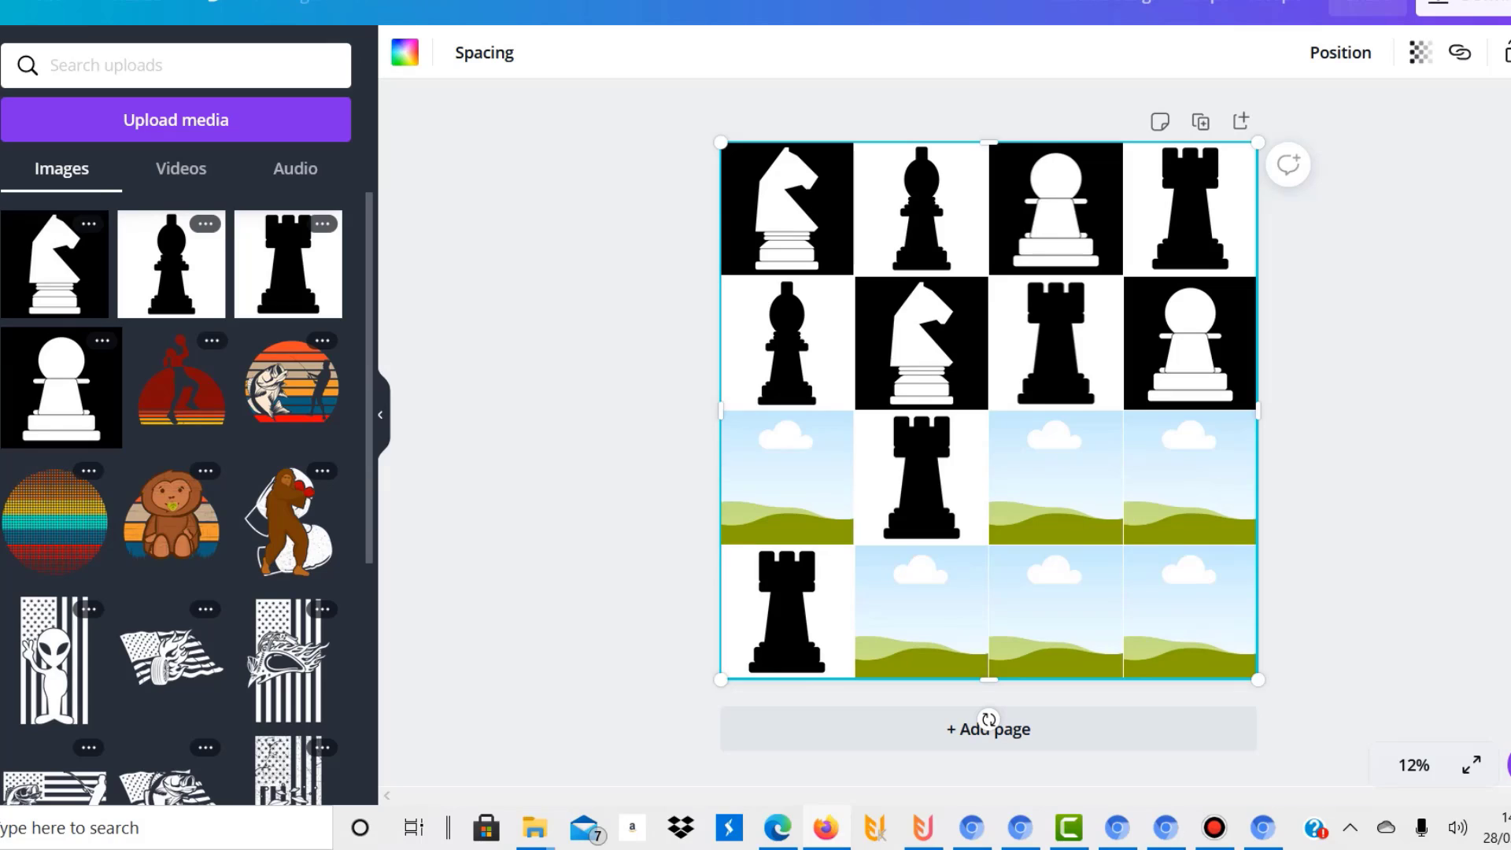
drag(54, 264, 1055, 476)
drag(54, 264, 1189, 611)
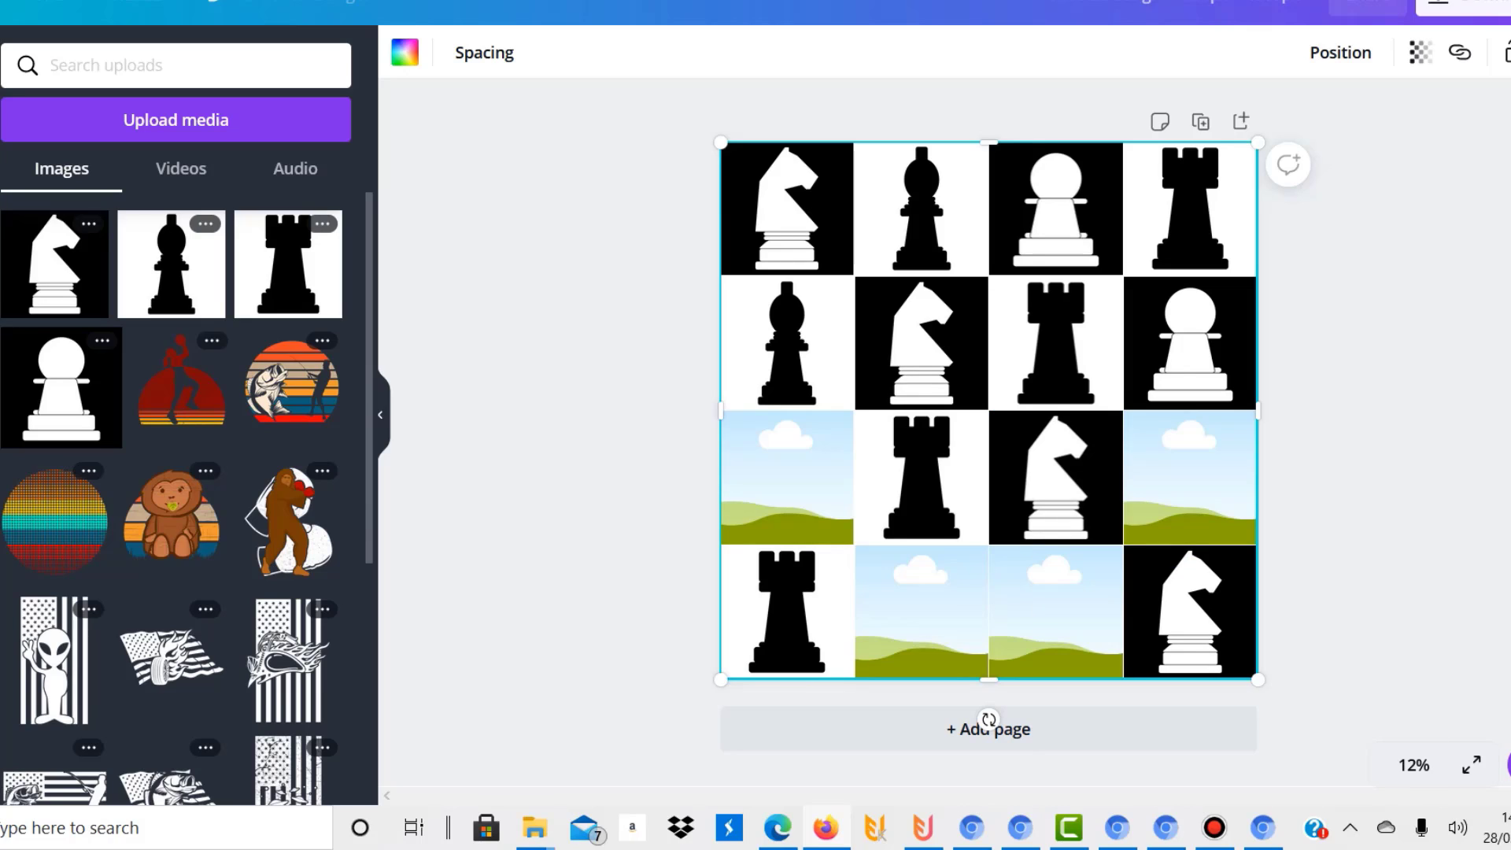
- Place pawns in row 3 column 1 and row 4 column 2, and bishops in row 3 column 4 and row 4 column 3
drag(62, 388, 787, 477)
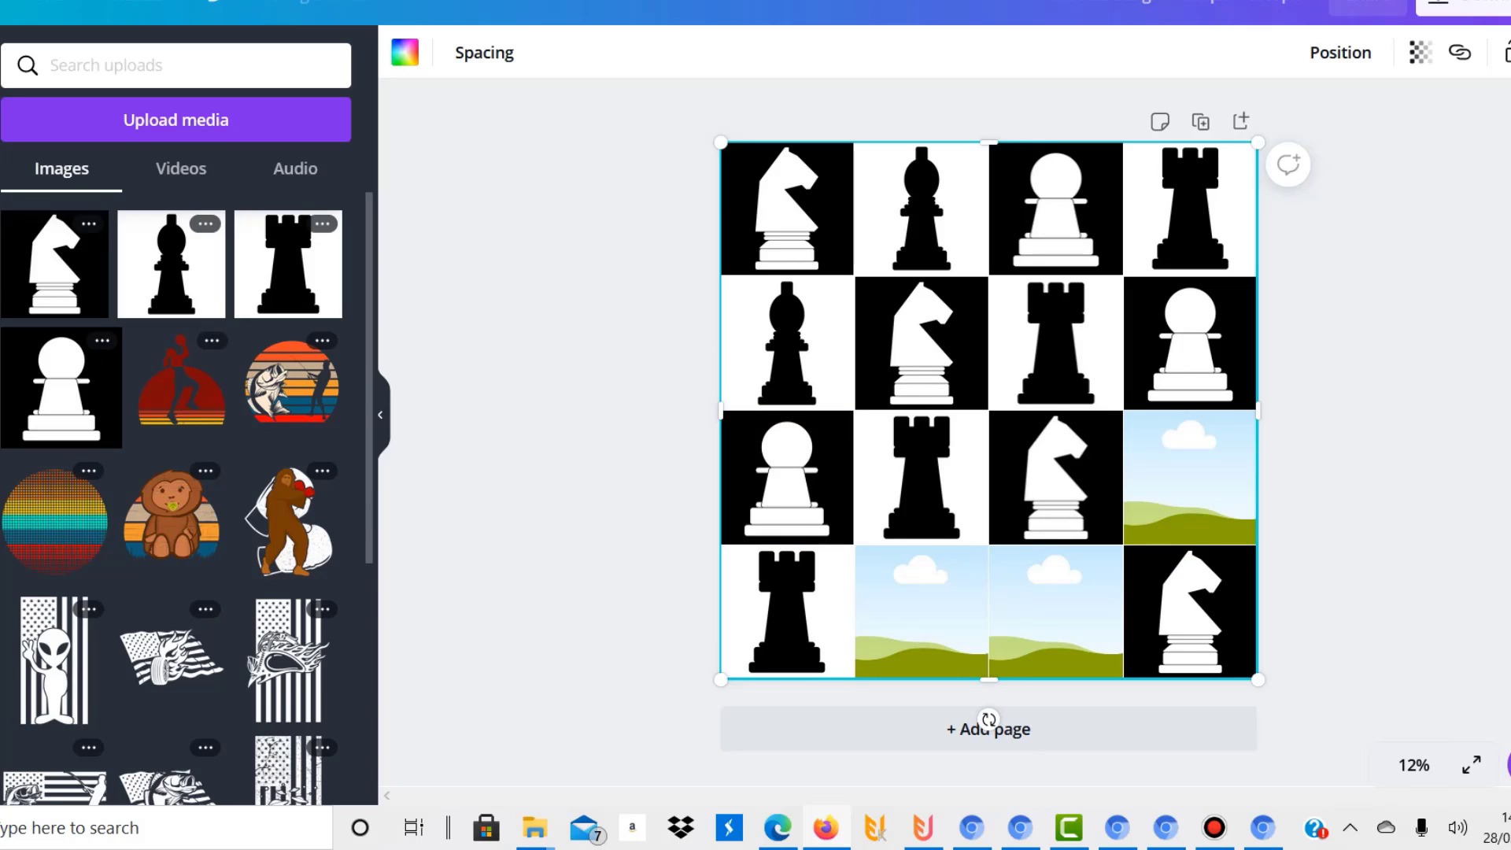
drag(61, 387, 921, 610)
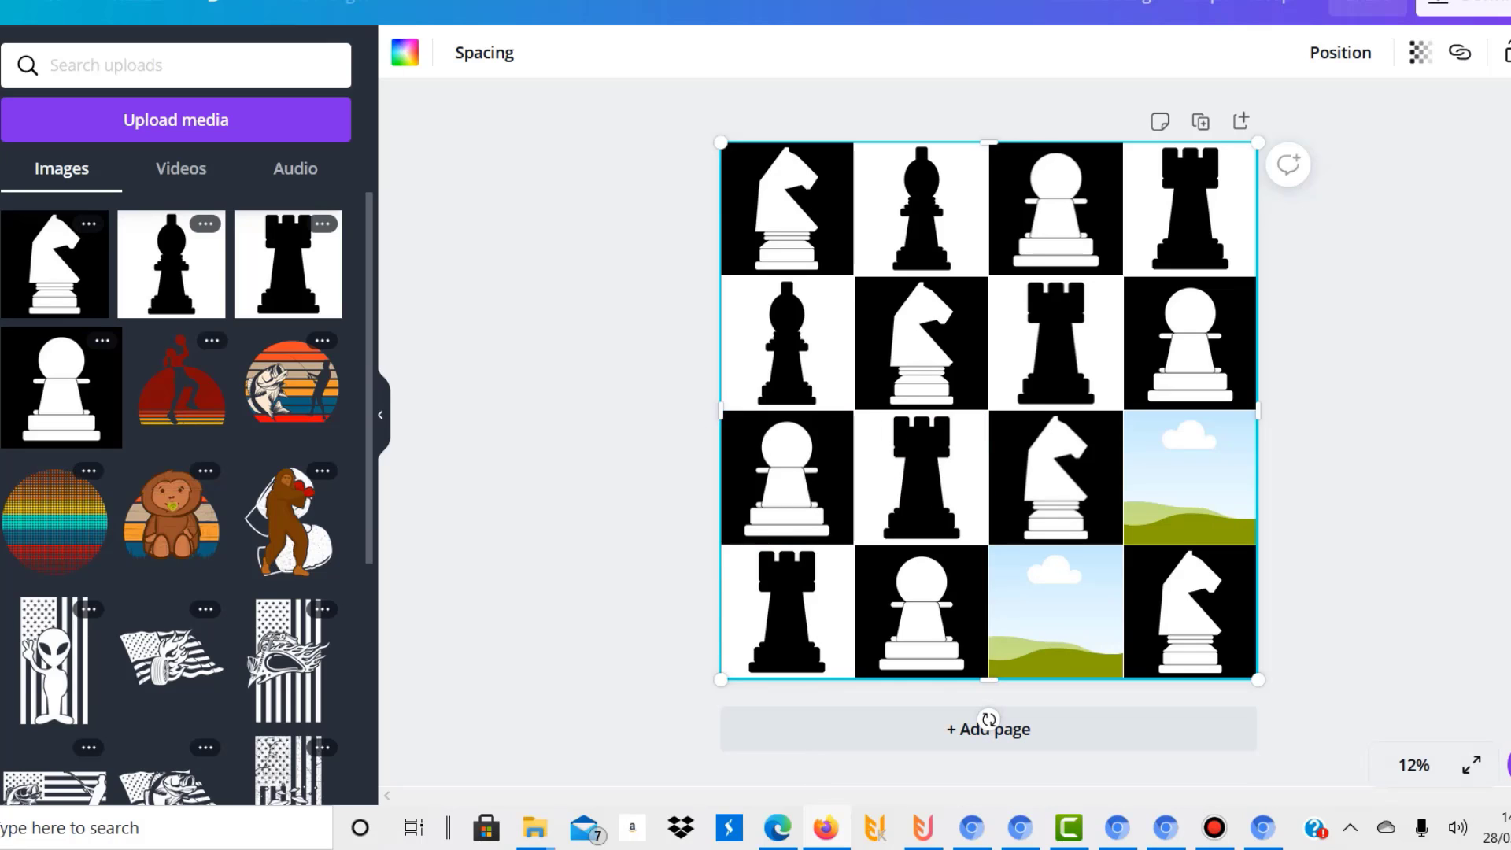
drag(61, 387, 111, 378)
drag(170, 264, 1189, 476)
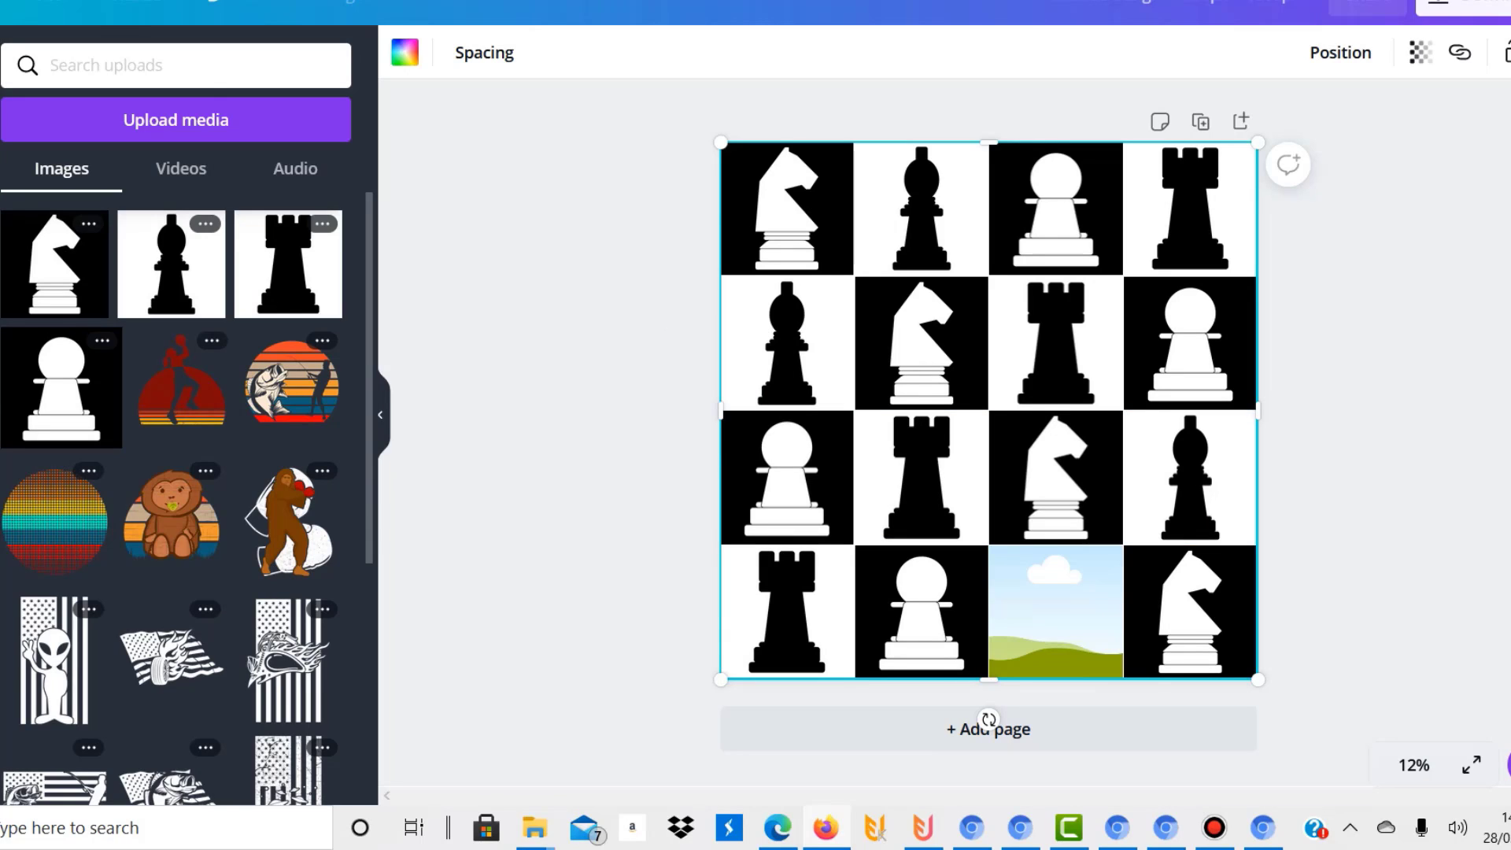
drag(171, 264, 1055, 613)
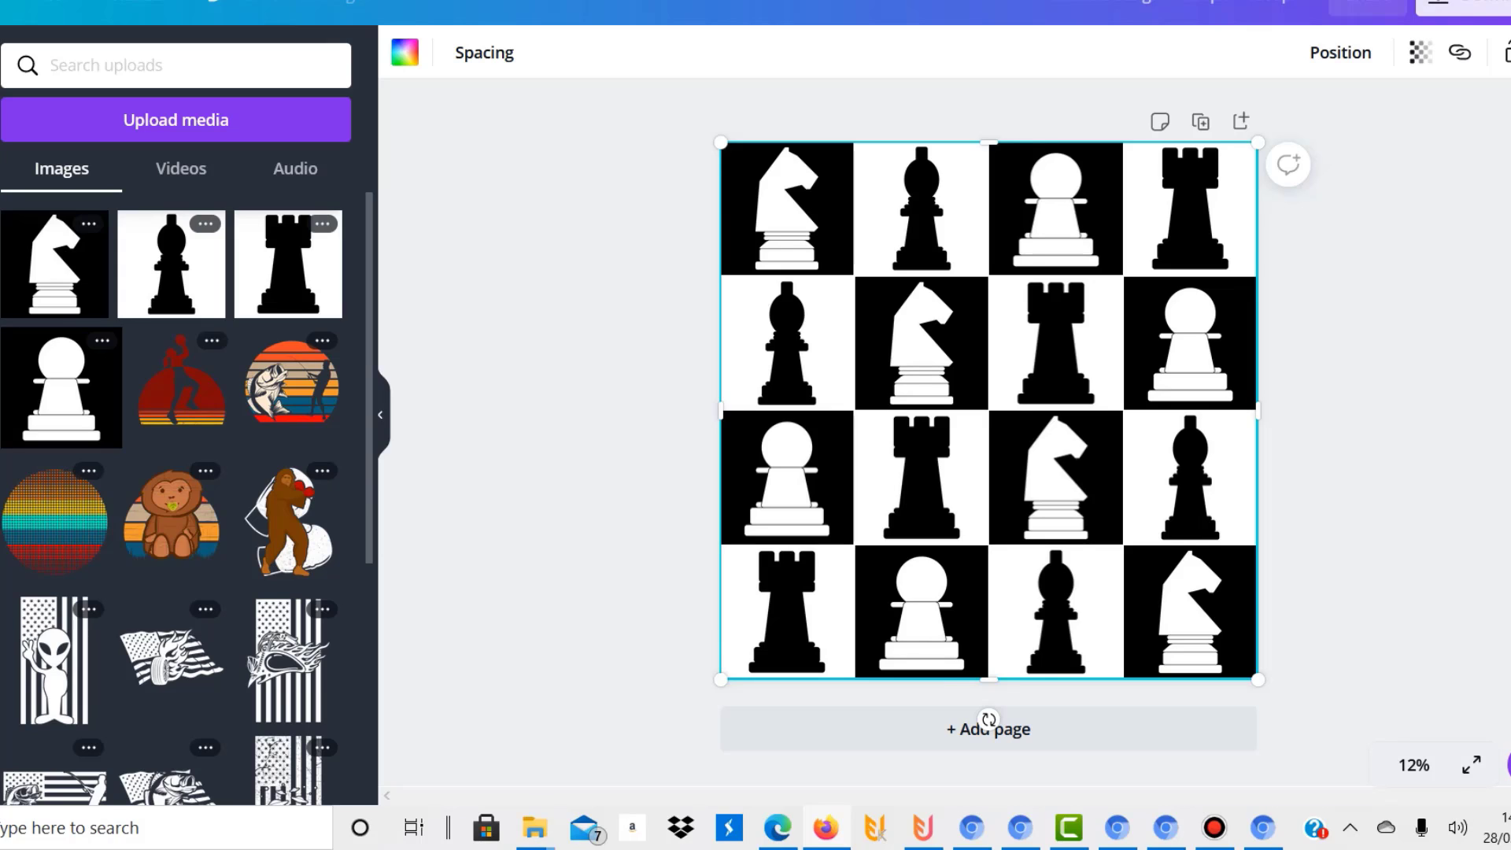
- Download the chess pattern as a 4000 x 4000 px PNG and deselect the grid
click(1470, 5)
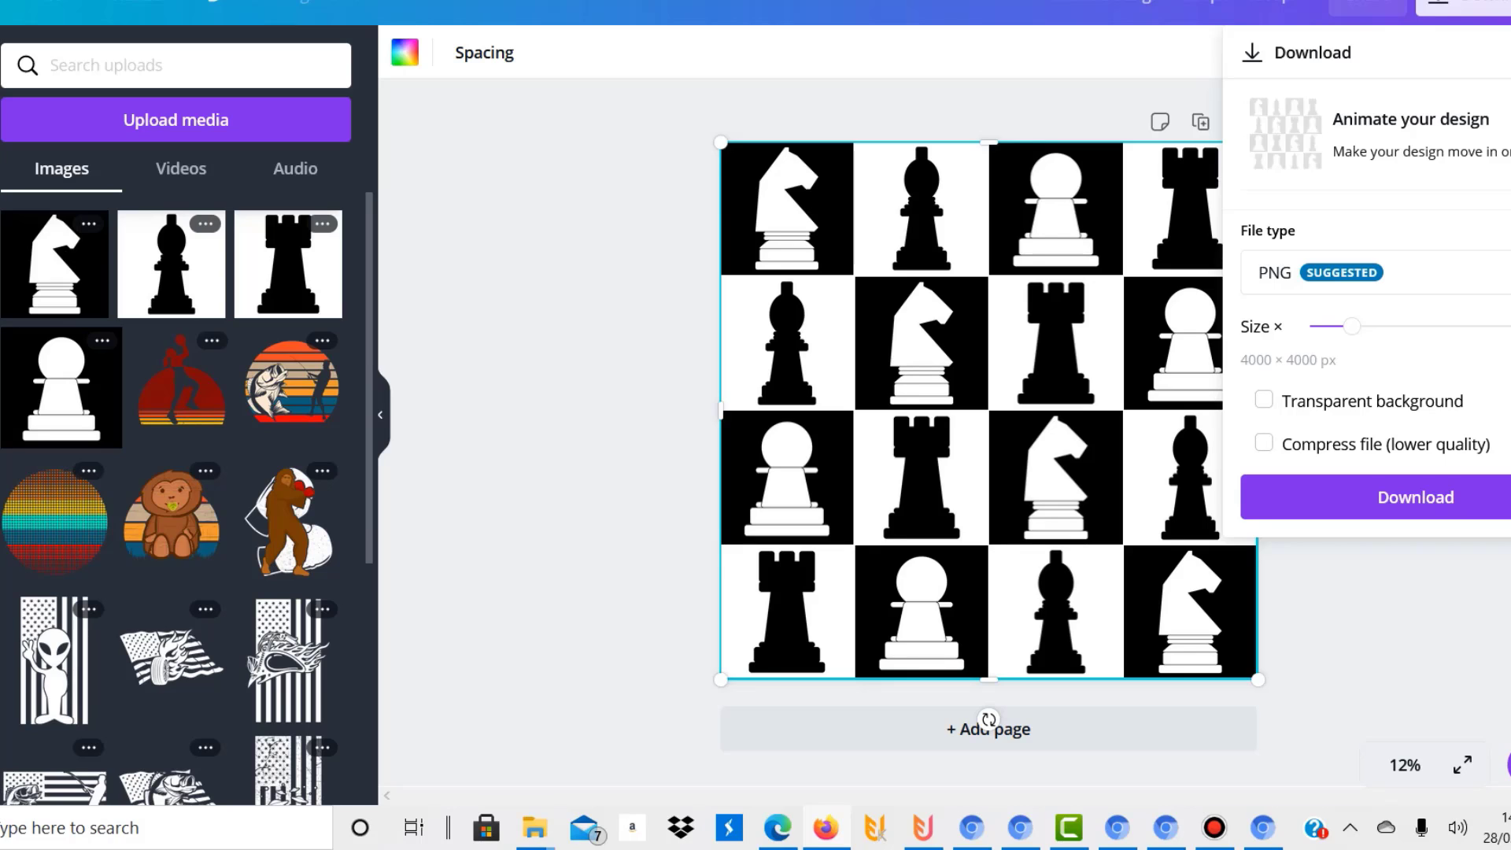
click(1415, 497)
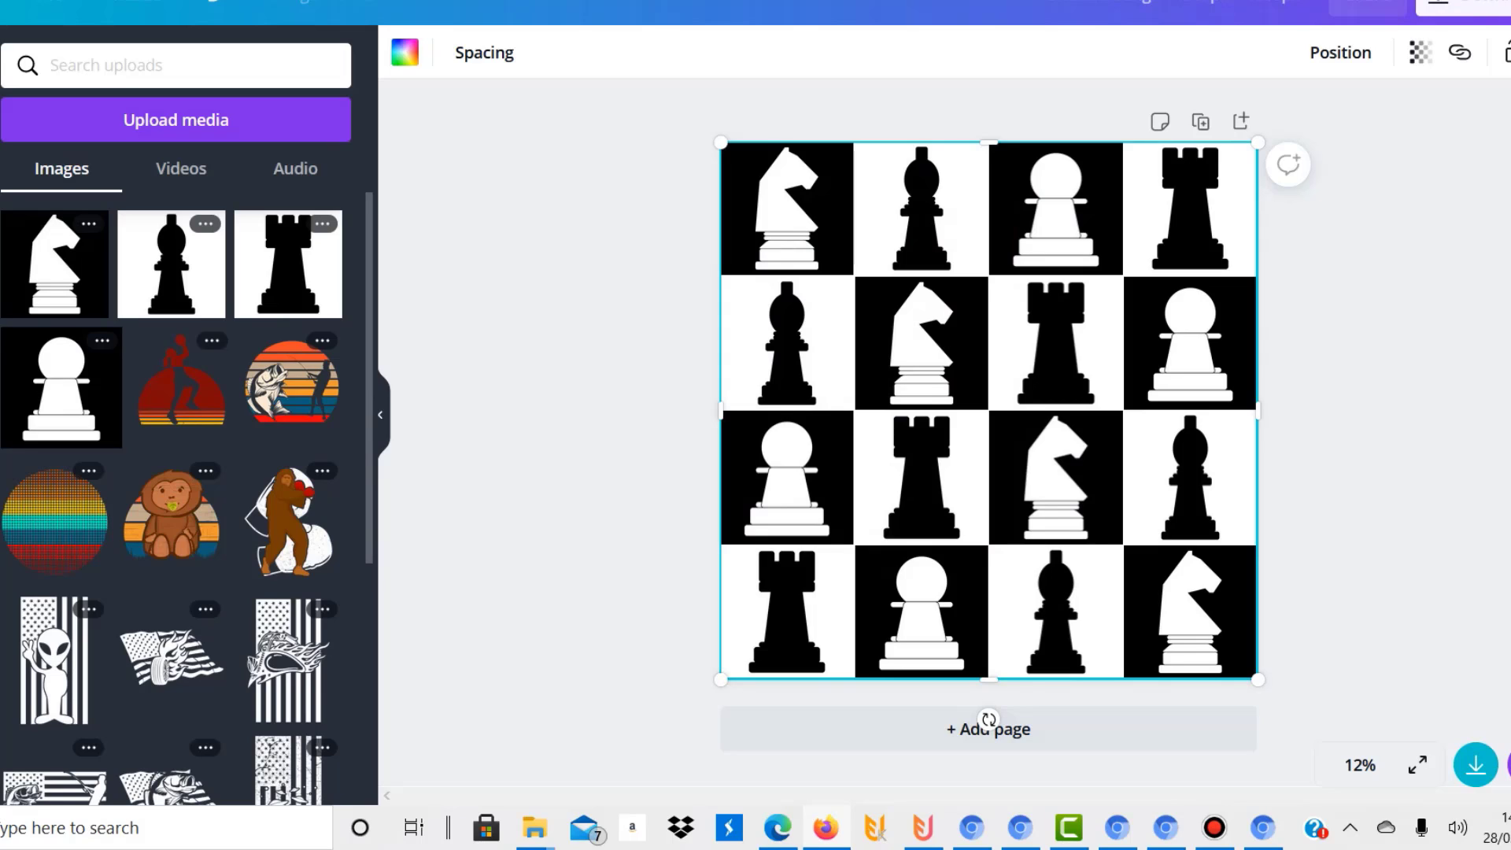
click(387, 518)
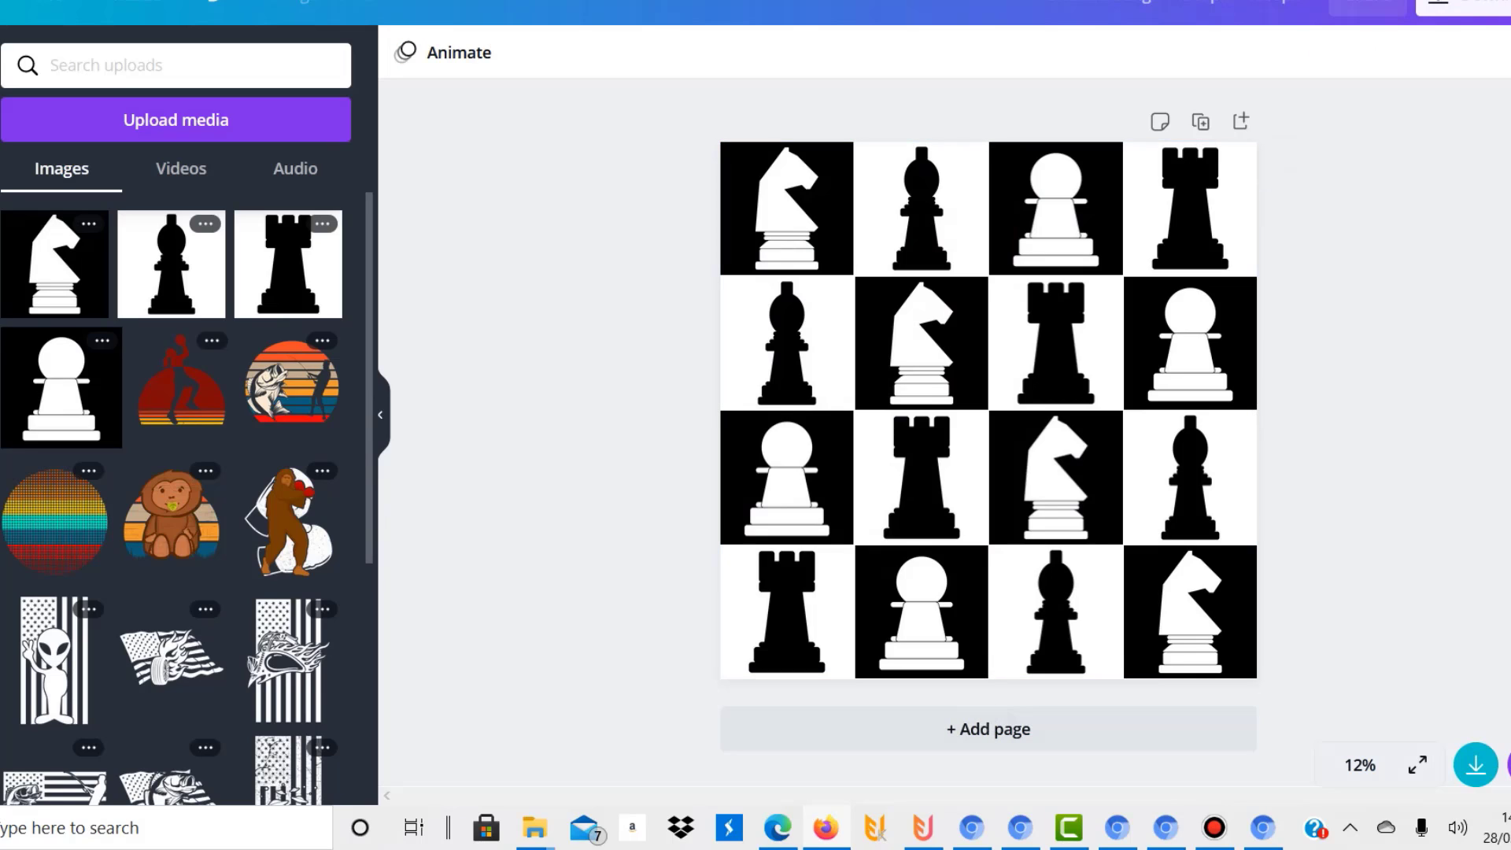
- Add a blank second page and delete the first page holding the chess pattern
click(988, 728)
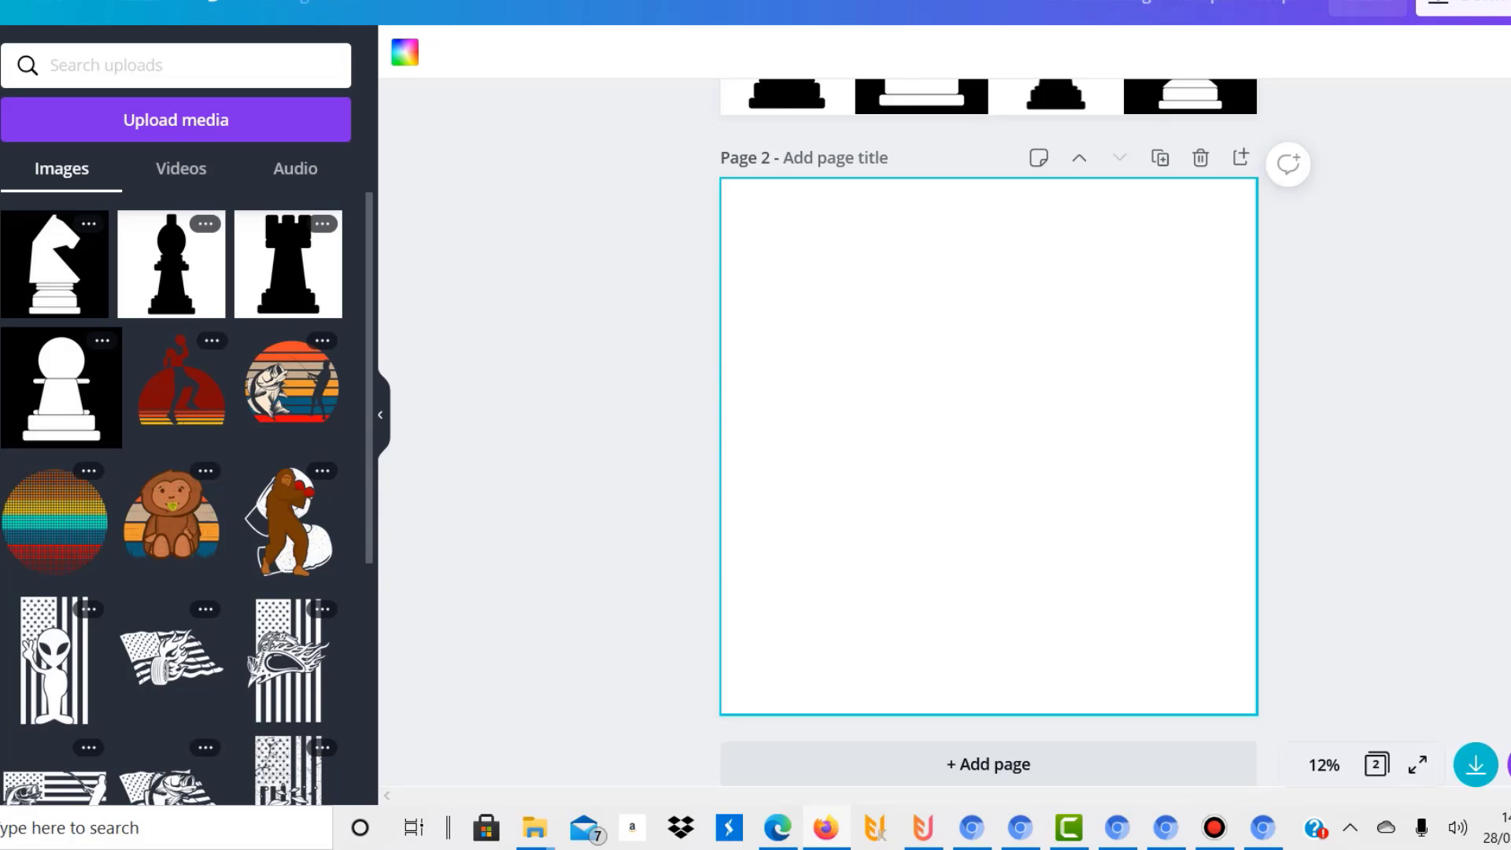
scroll(929, 331, up, 5)
click(922, 278)
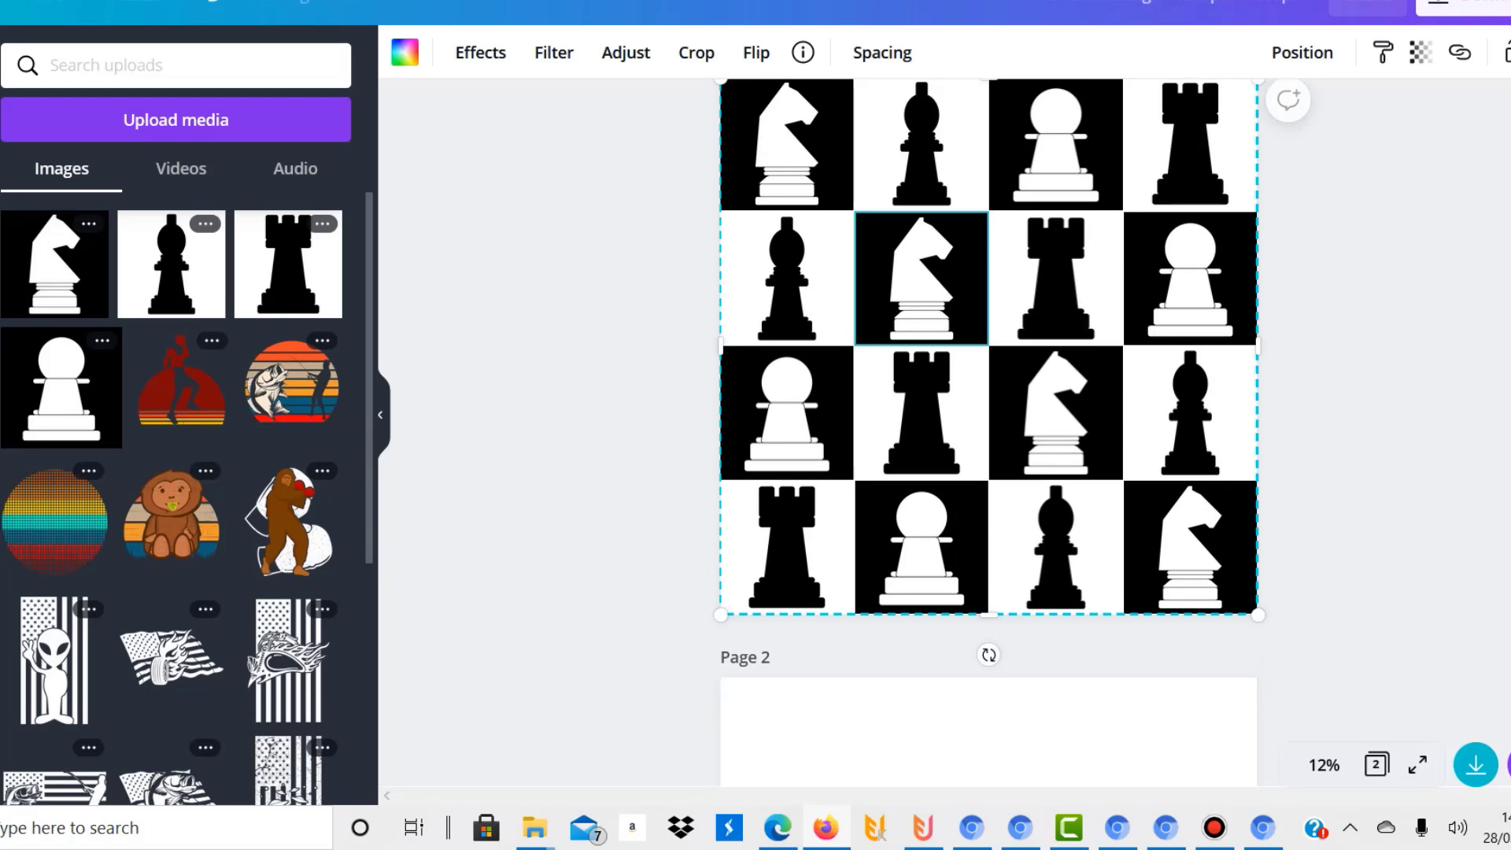
key(Delete)
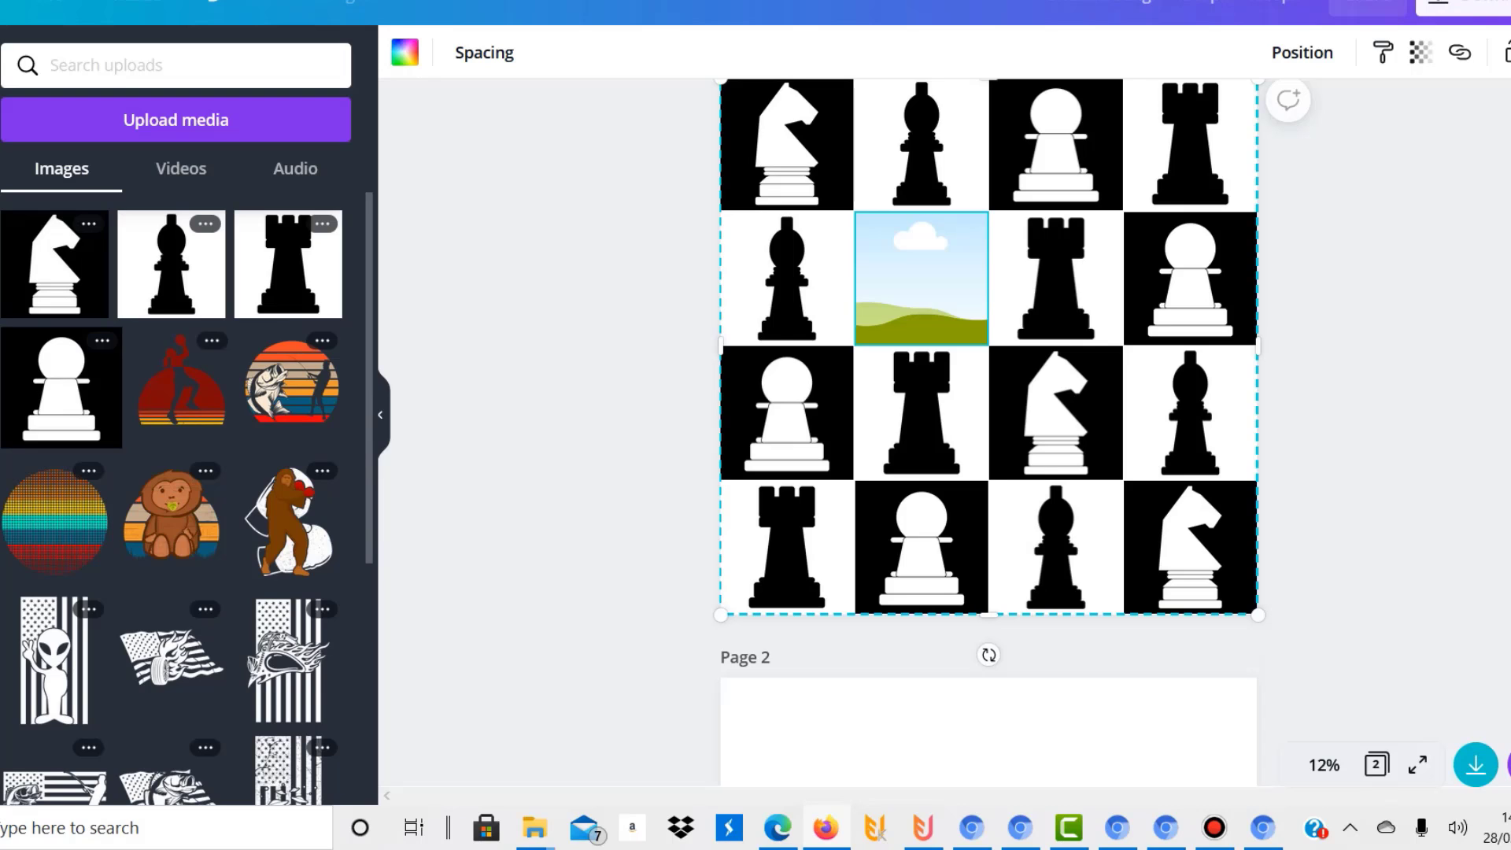
scroll(929, 331, up, 1)
key(Escape)
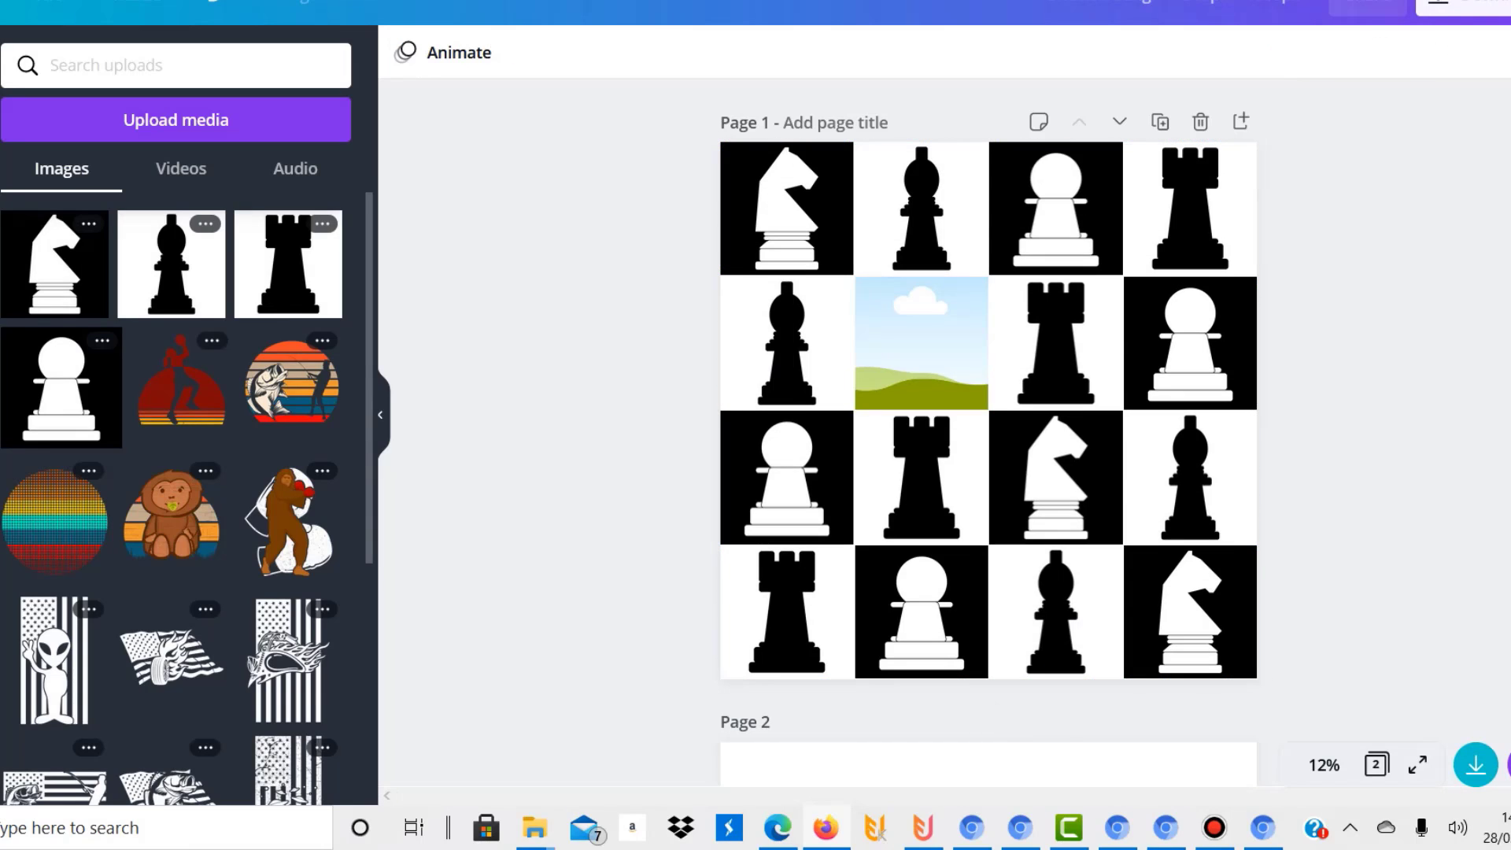
click(1200, 122)
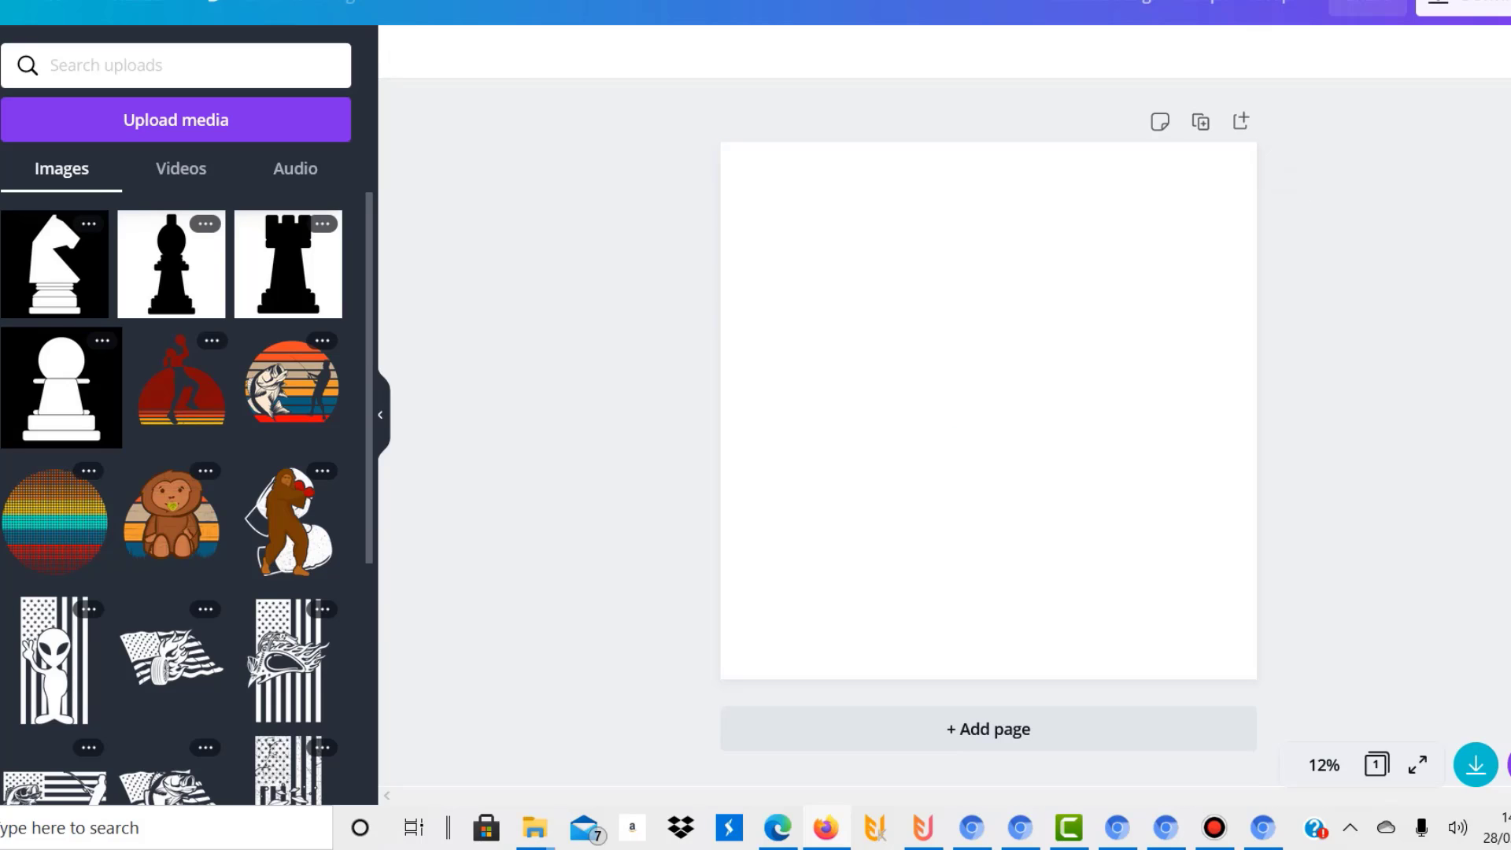
drag(170, 264, 966, 384)
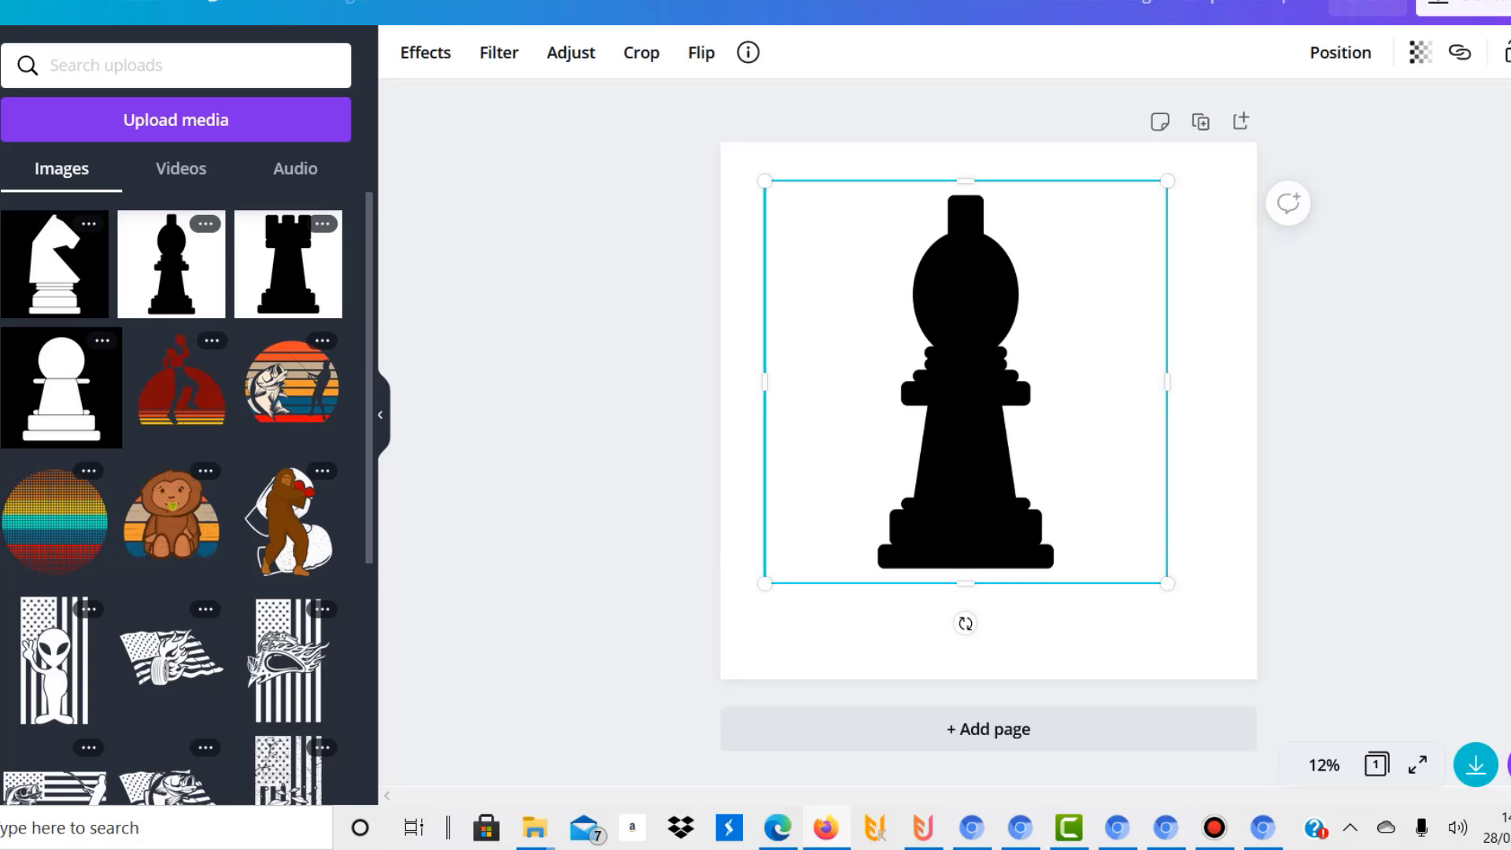
drag(765, 583, 1043, 438)
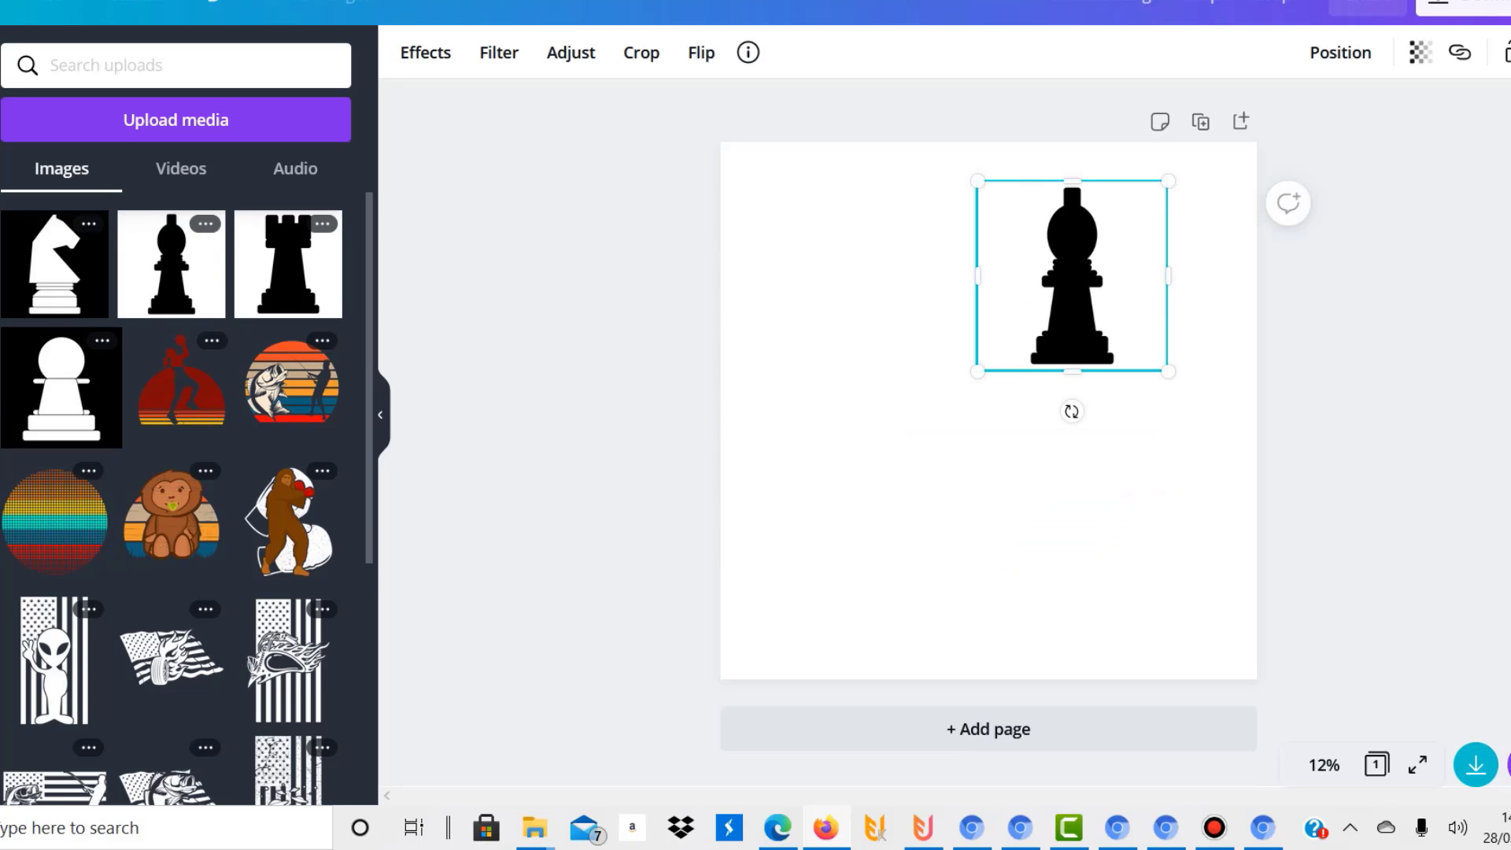
drag(1073, 303, 1151, 279)
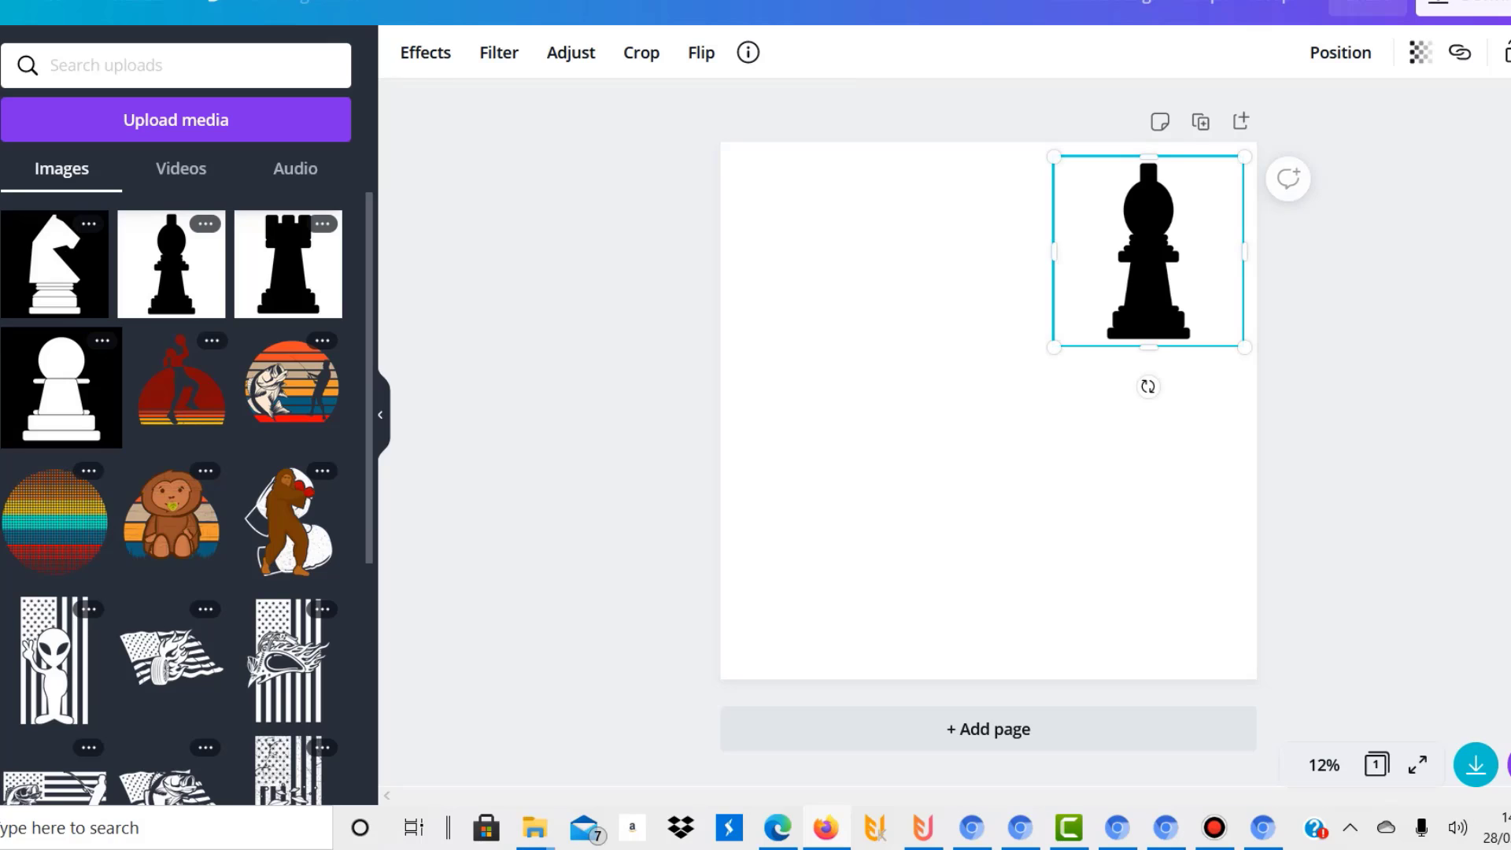
drag(288, 264, 668, 284)
drag(693, 296, 744, 307)
click(288, 264)
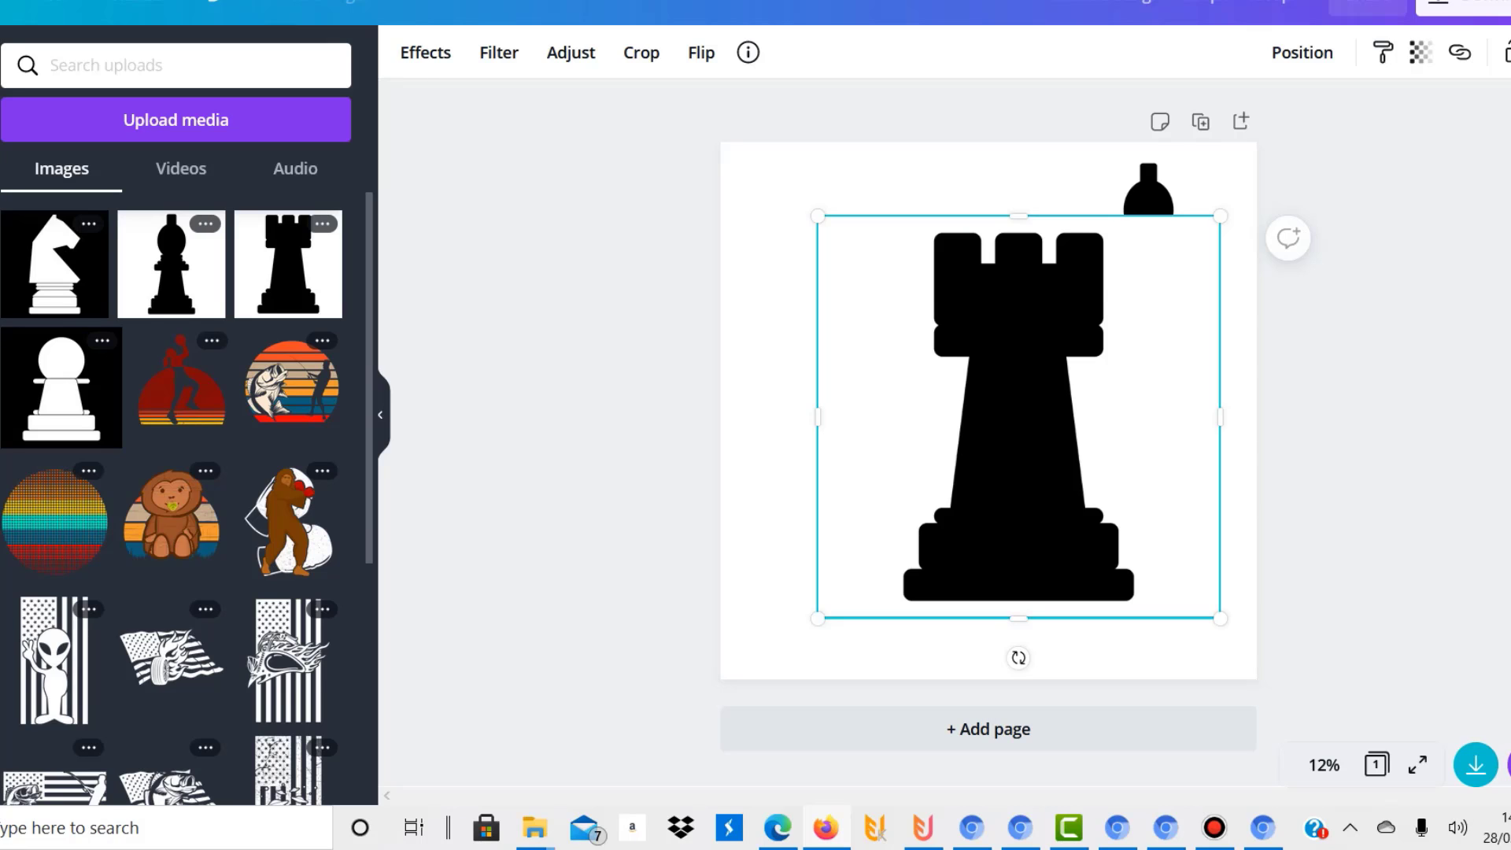
key(Delete)
click(1148, 252)
key(Delete)
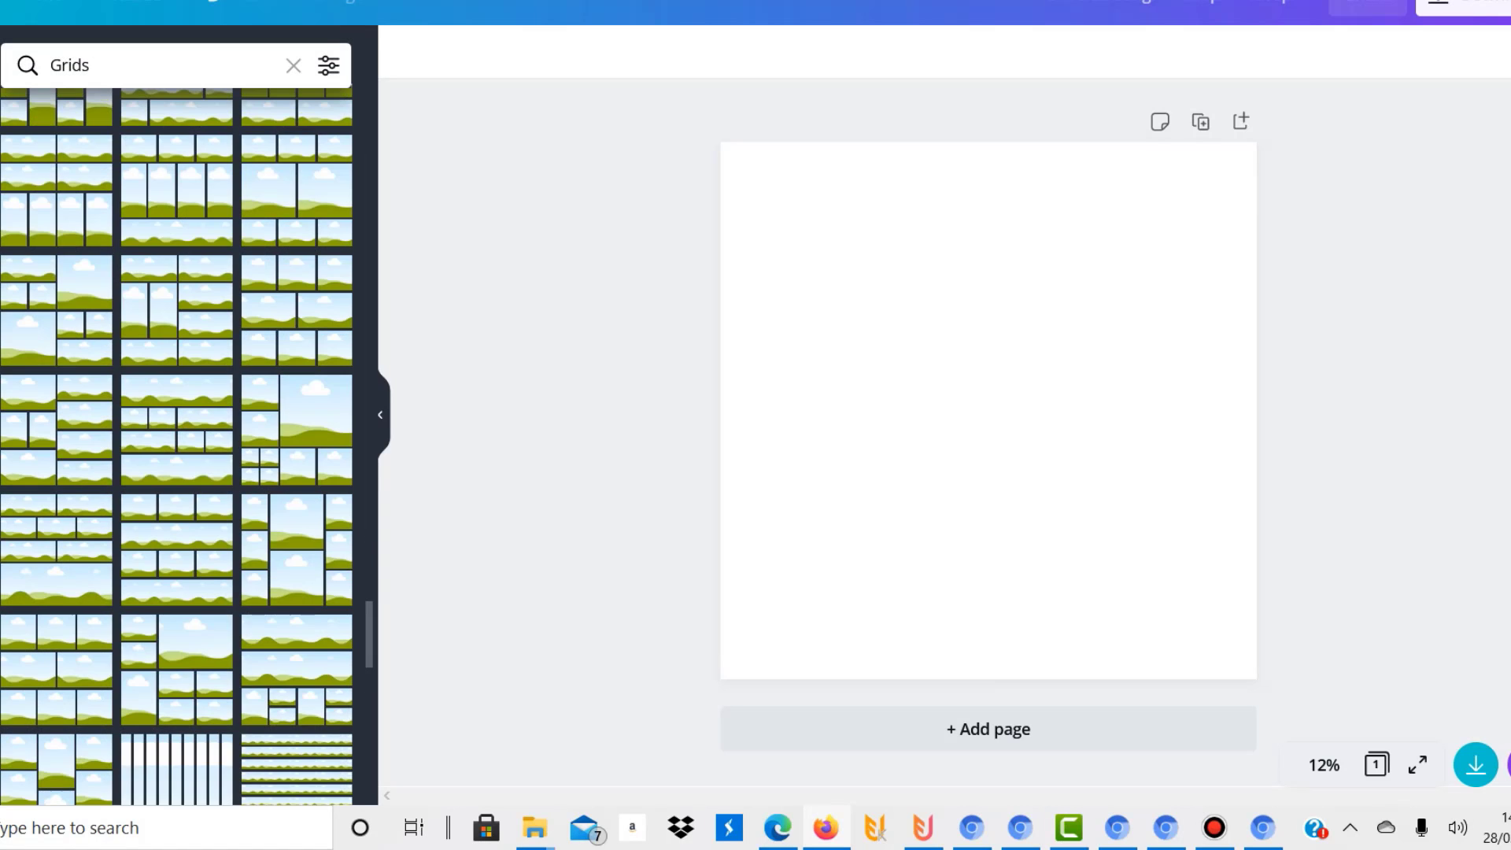
- Search the elements for "chess" and place the black group of four chess pieces in the page's upper right area
click(158, 65)
text(che)
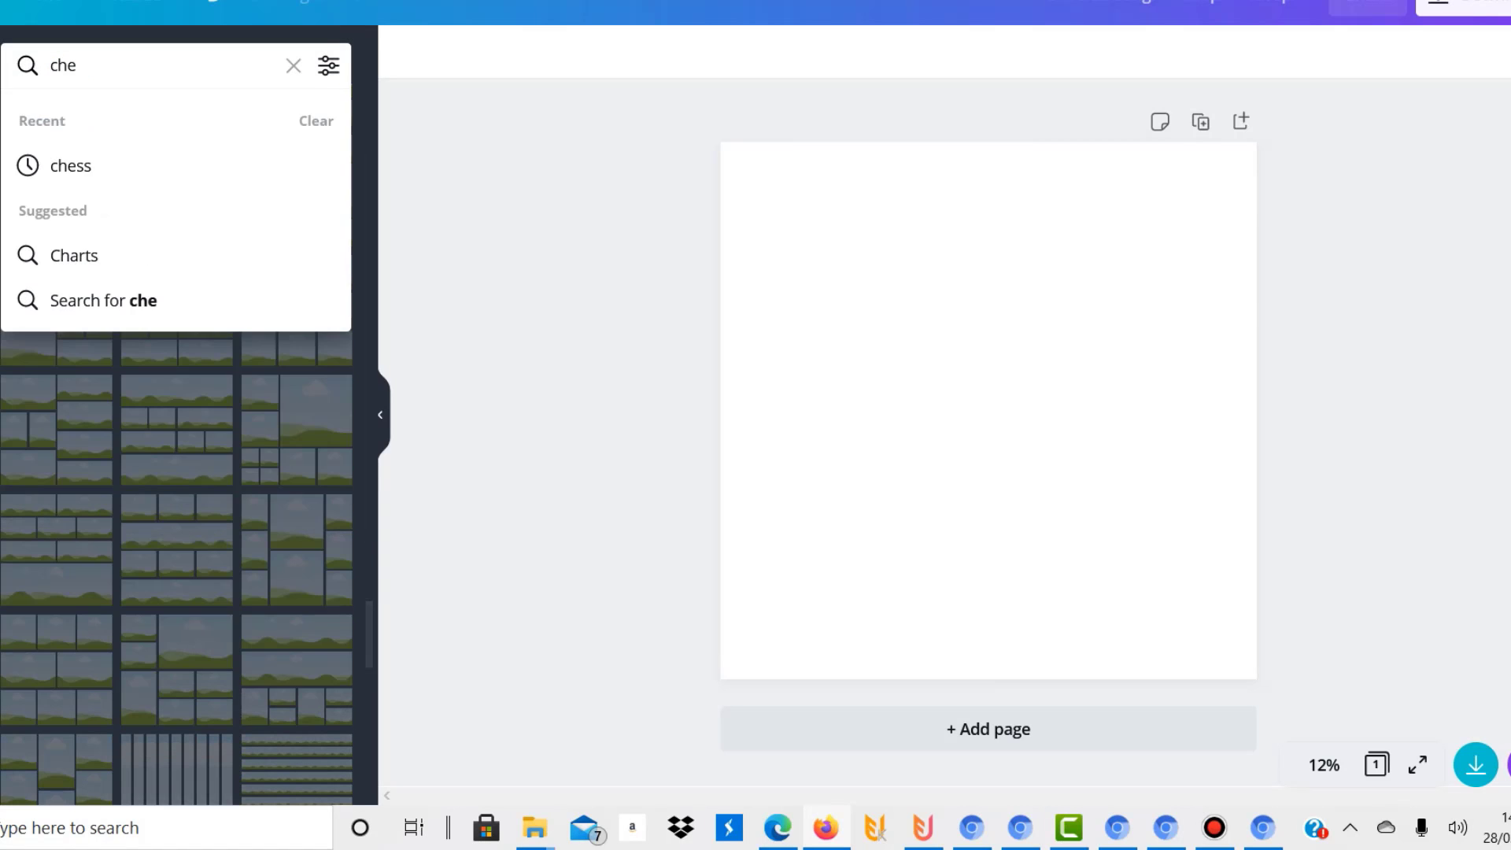
text(ss)
key(Return)
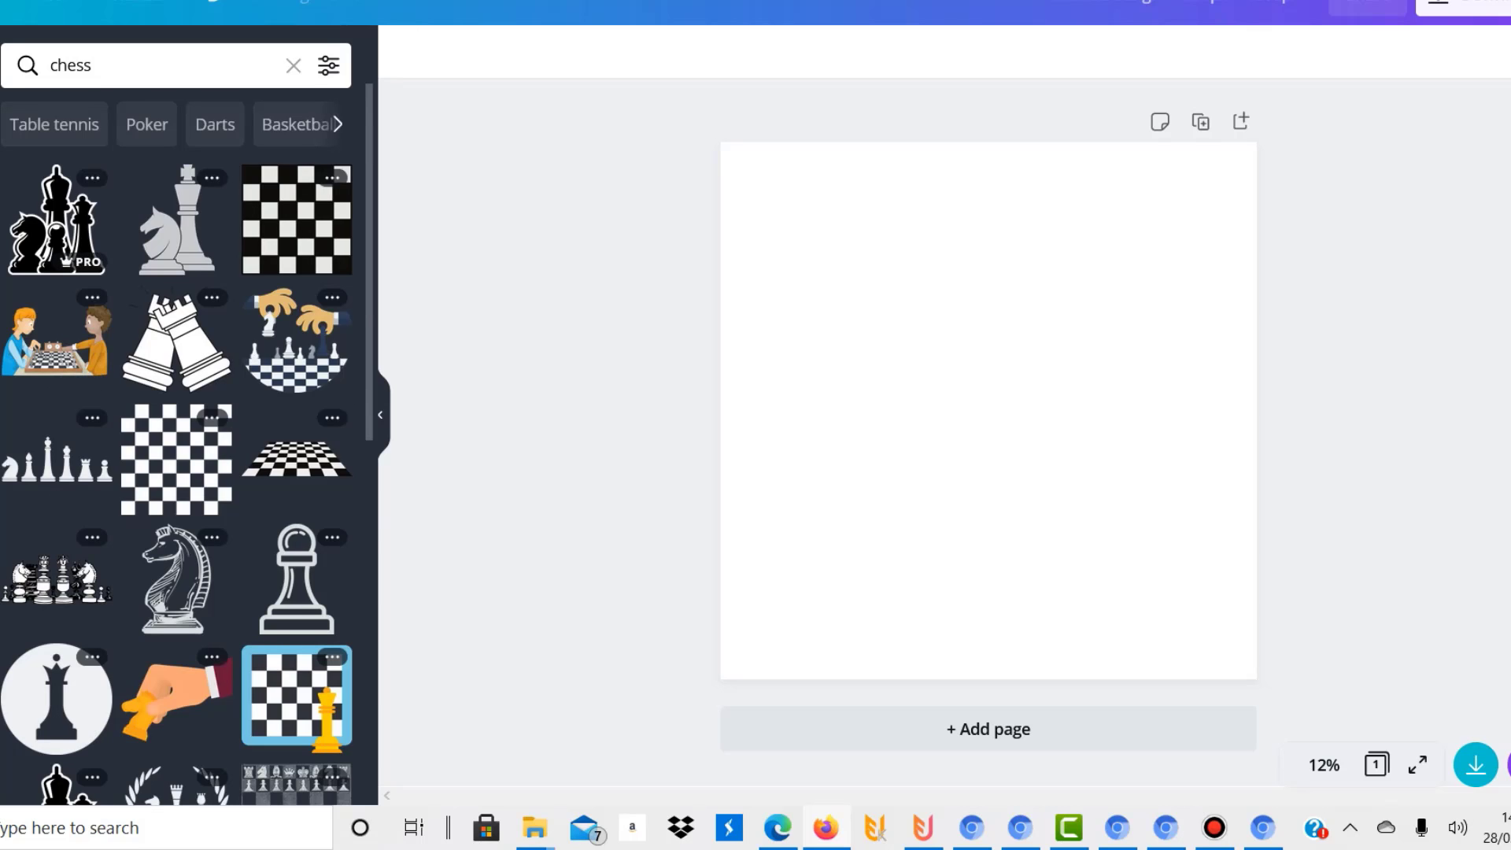
drag(56, 218, 1140, 265)
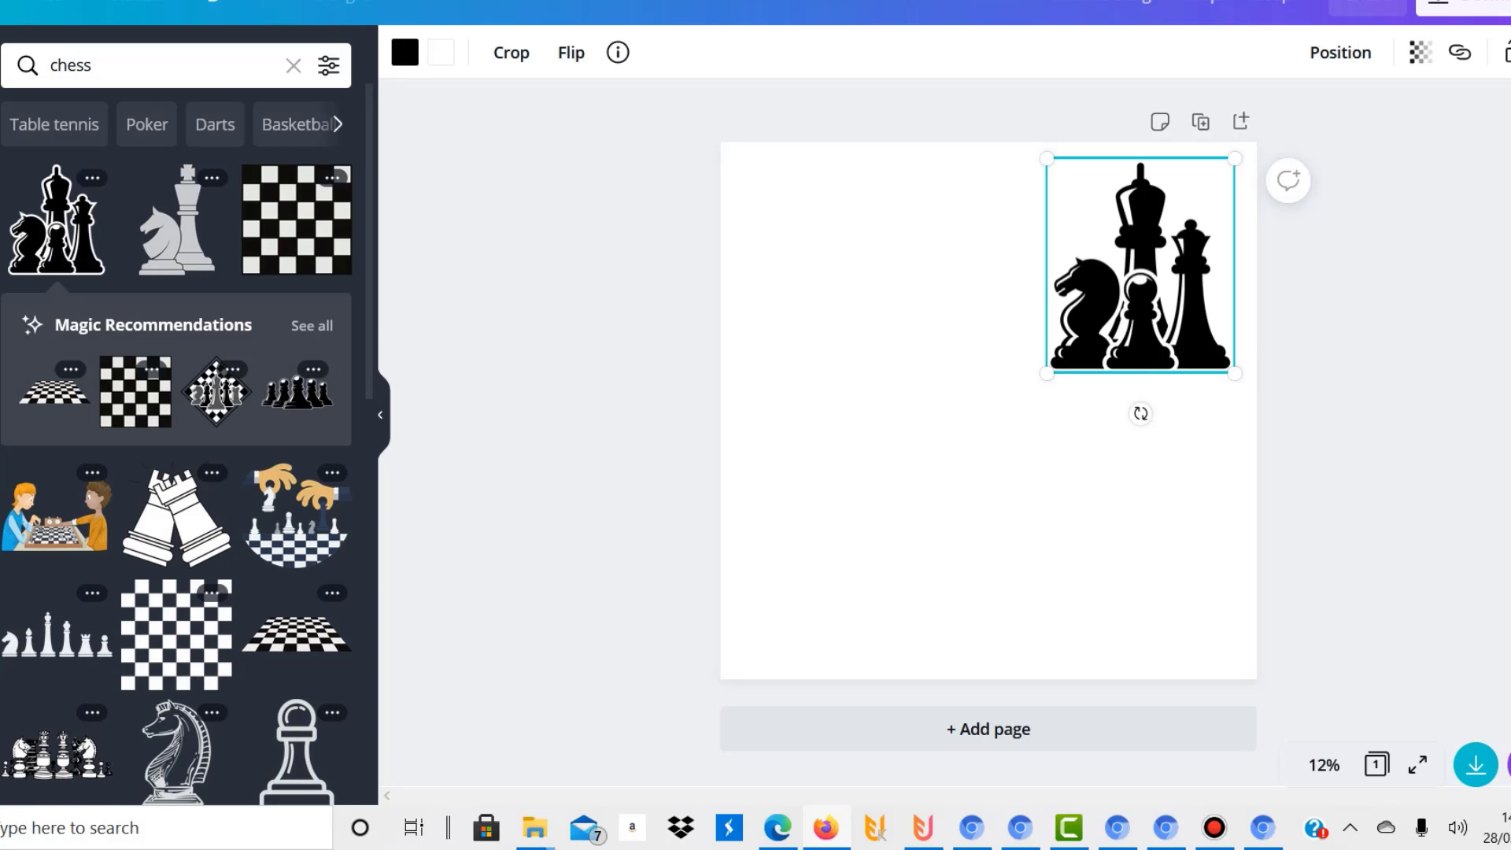
- Add the graphic with a row of six chess pieces near the bottom of the page
scroll(297, 533, down, 4)
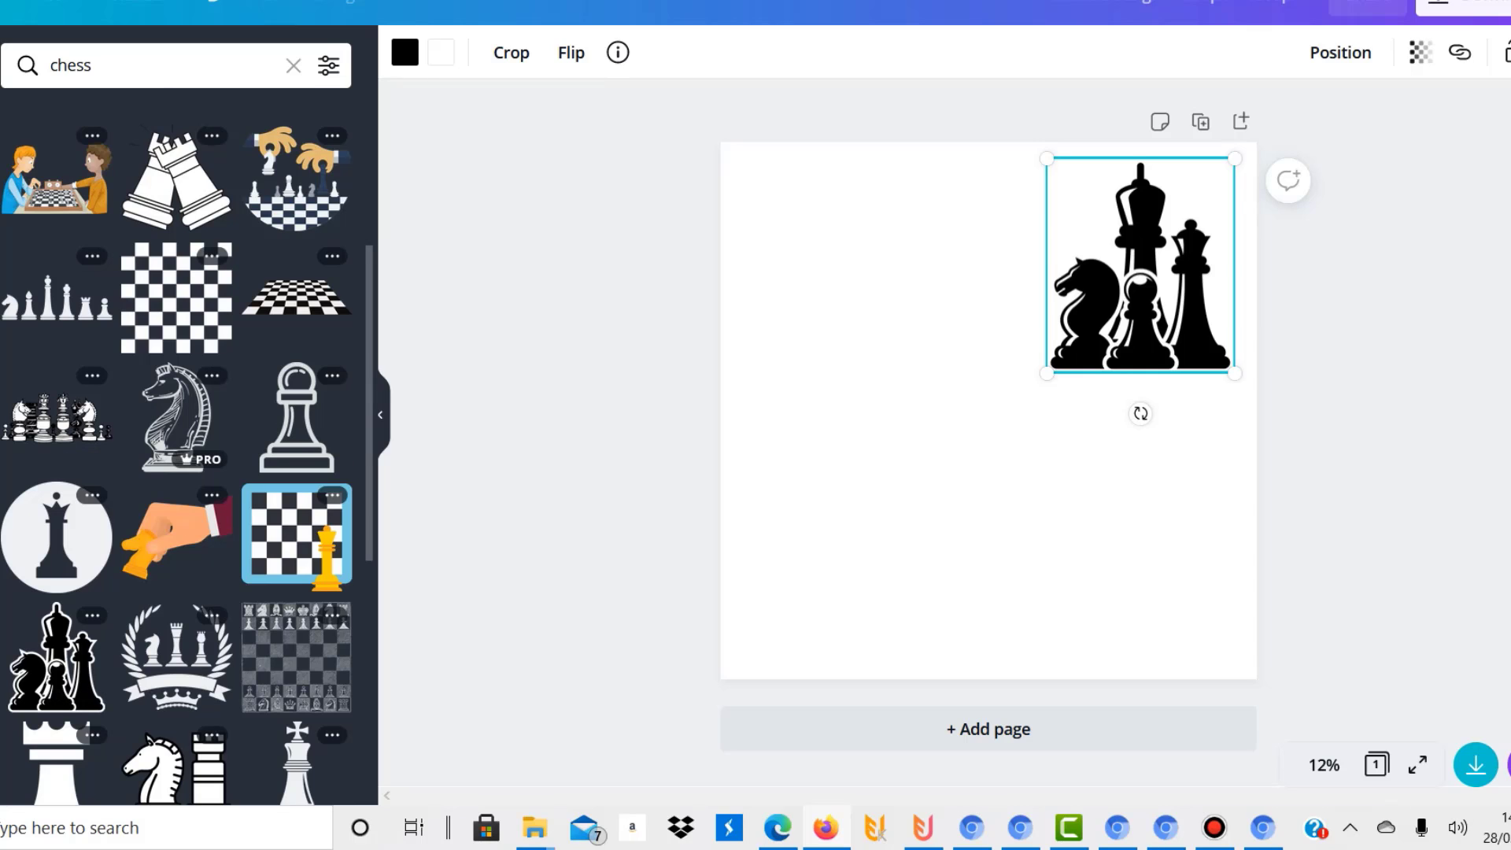
drag(55, 299, 1099, 572)
drag(991, 528, 995, 588)
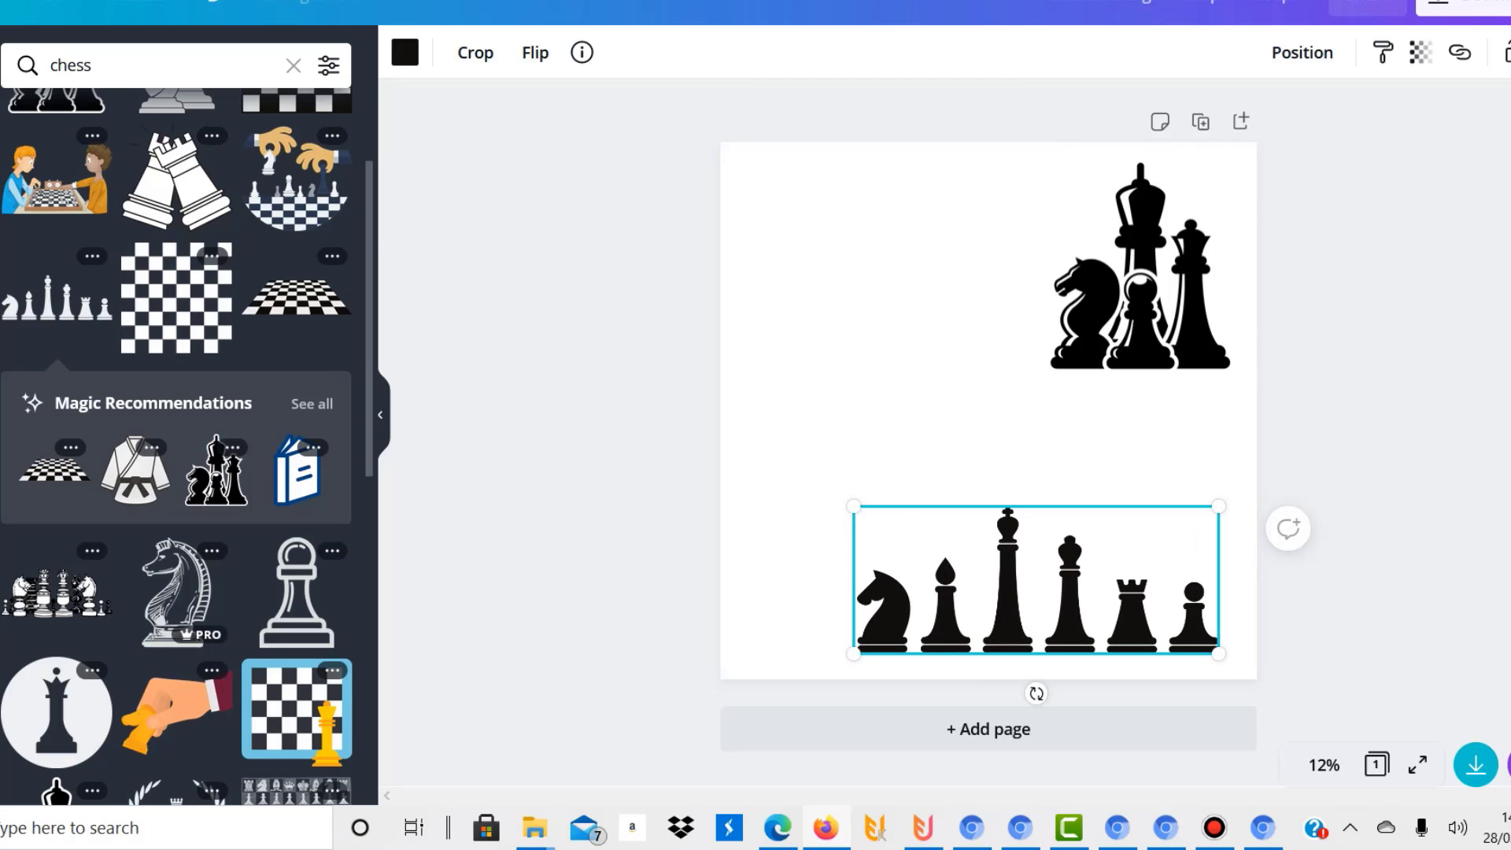
- Add the sketched knight beside the black chess group at the page's top and shift the row of six pieces slightly up
click(176, 590)
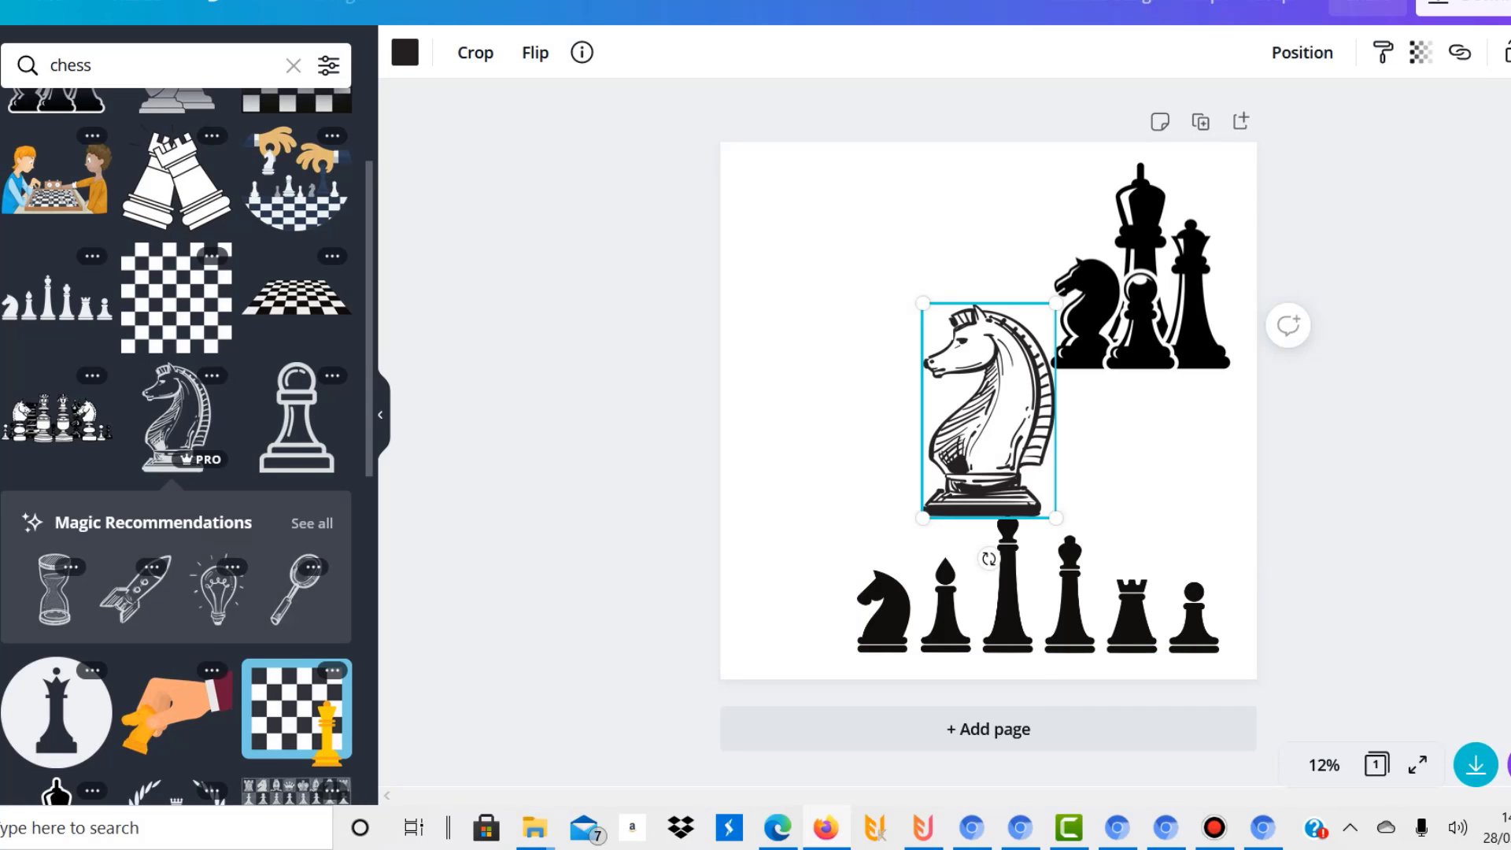
drag(989, 410, 829, 279)
drag(177, 180, 30, 290)
click(1015, 598)
mouse_move(1015, 598)
mouse_down()
mouse_move(1015, 533)
mouse_move(1015, 568)
mouse_up()
drag(826, 276, 920, 274)
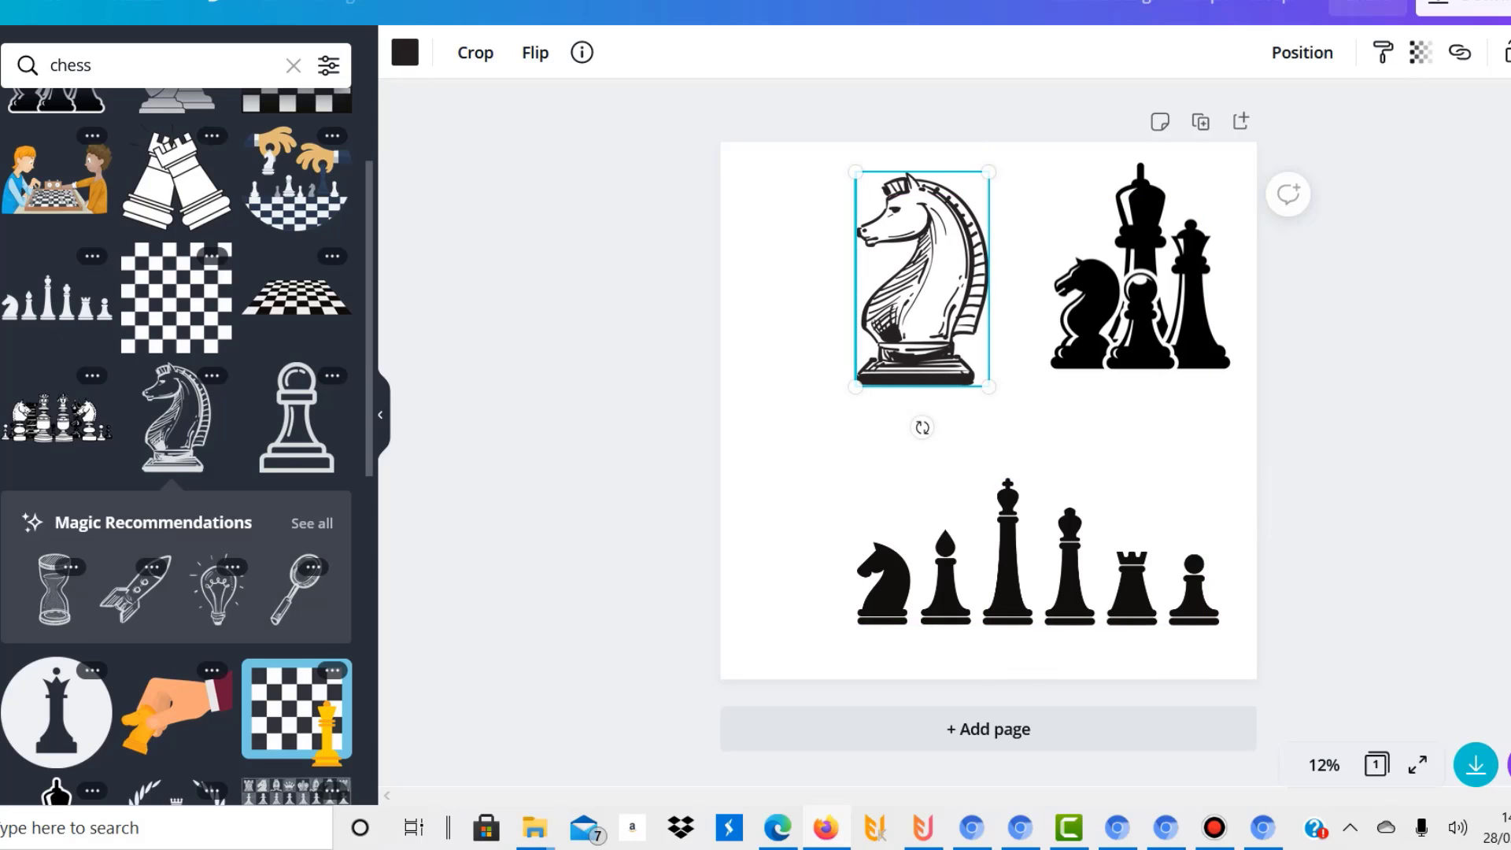
- Add the outlined pawn along the page's left edge and shift the sketched knight right to make room for it
drag(296, 417, 790, 405)
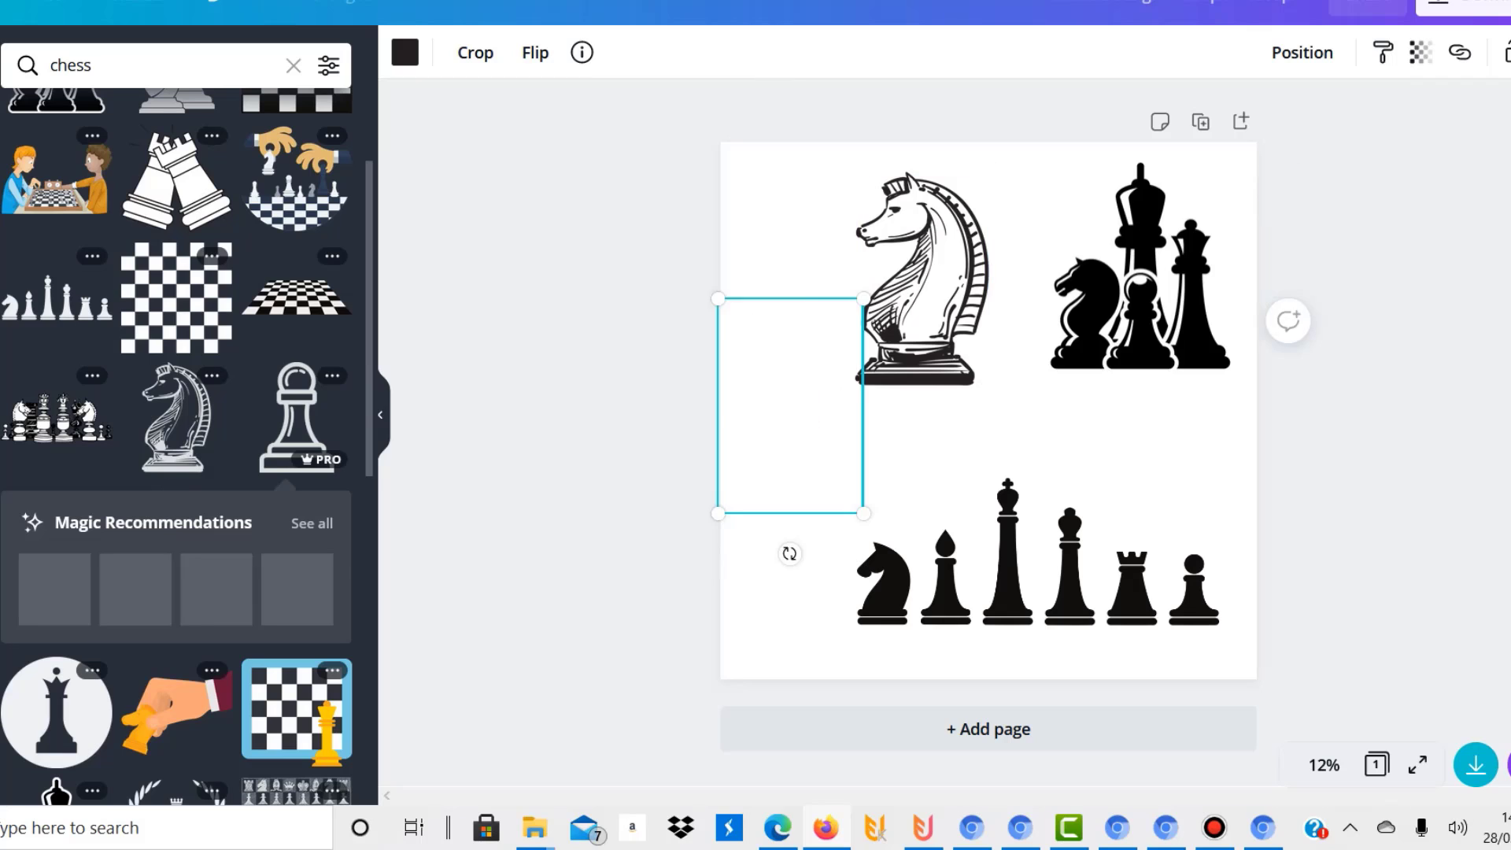
mouse_move(922, 279)
mouse_down()
mouse_move(969, 265)
mouse_move(950, 284)
mouse_up()
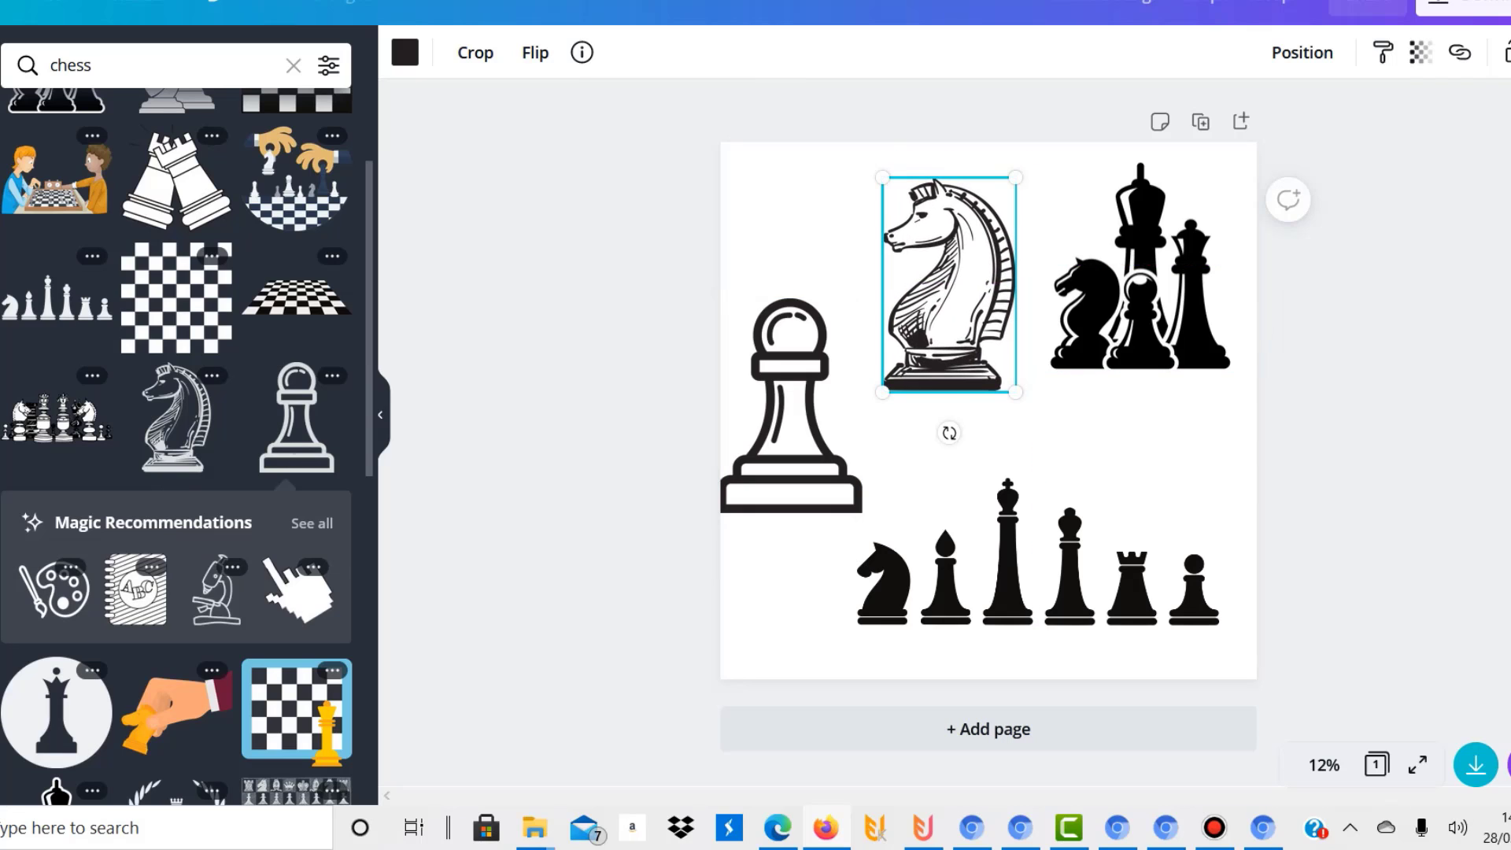
click(787, 496)
drag(787, 503, 795, 481)
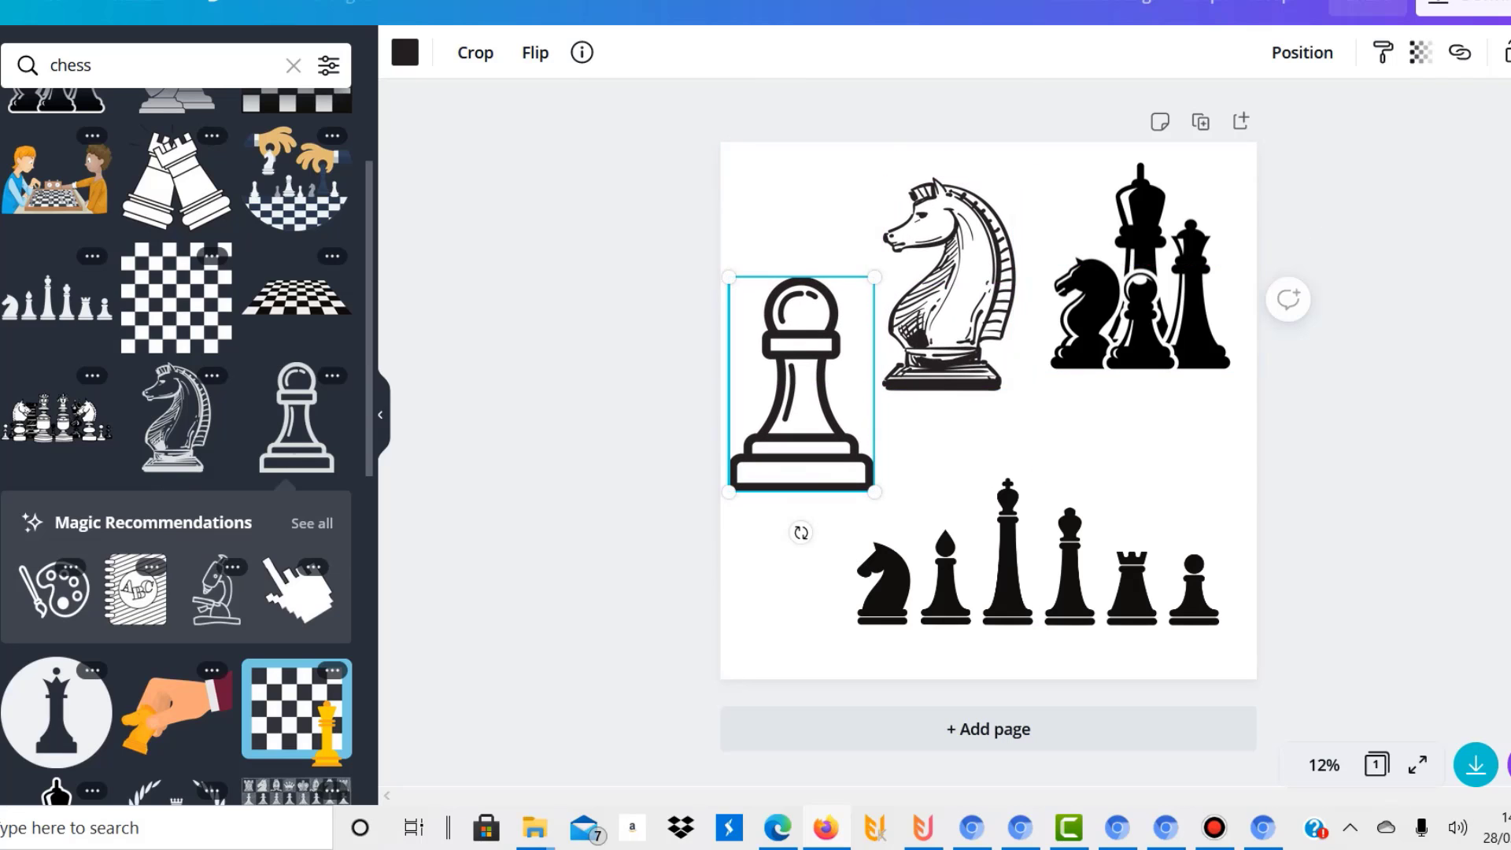
- Move the black chess group down above the row of six pieces, raise the sketched knight slightly, and deselect everything
click(944, 303)
right_click(941, 307)
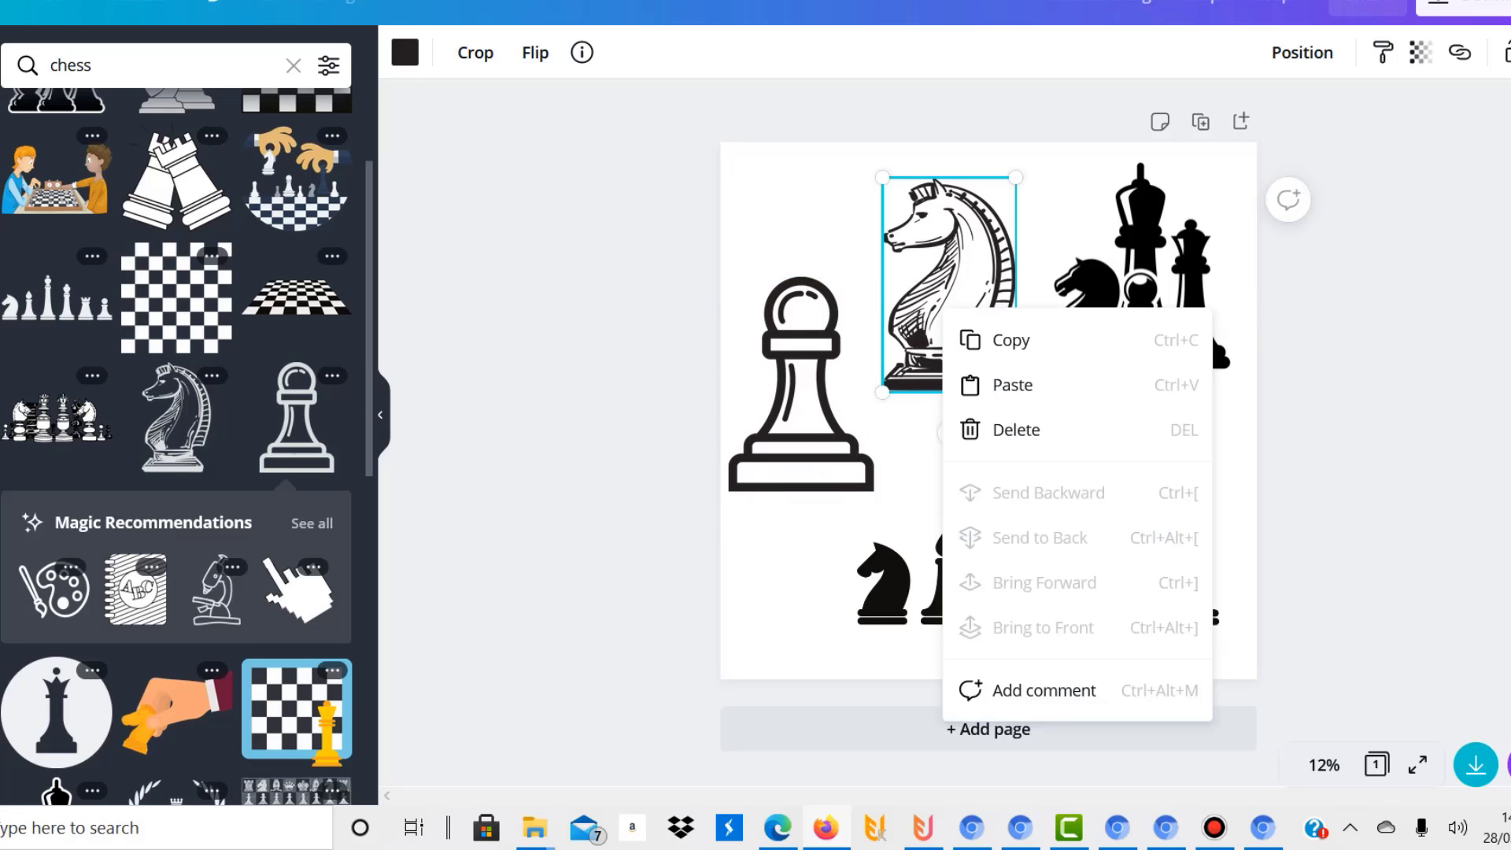
drag(1140, 303, 1151, 389)
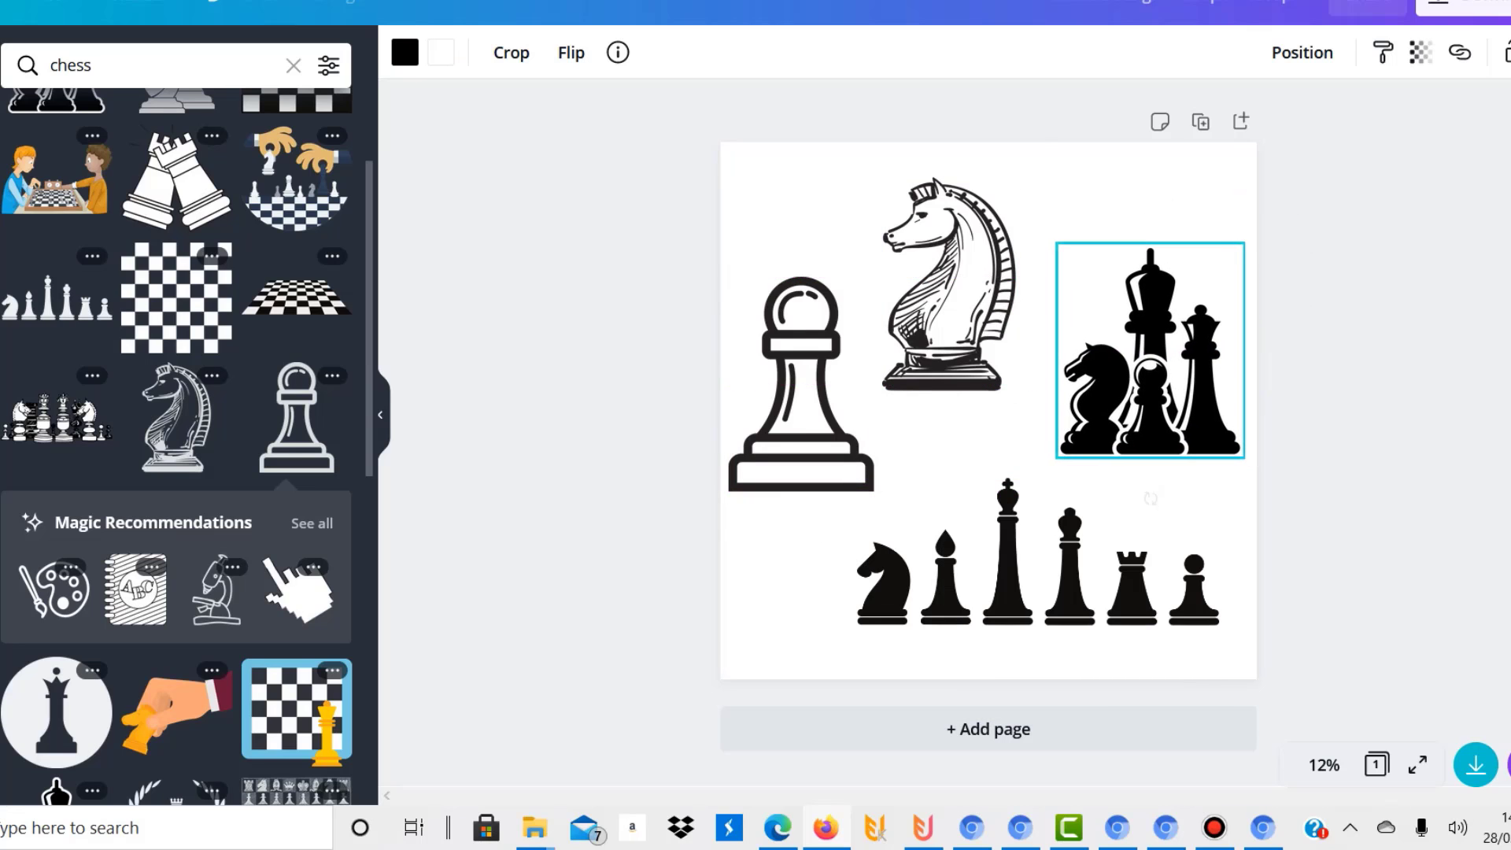
drag(949, 290, 956, 269)
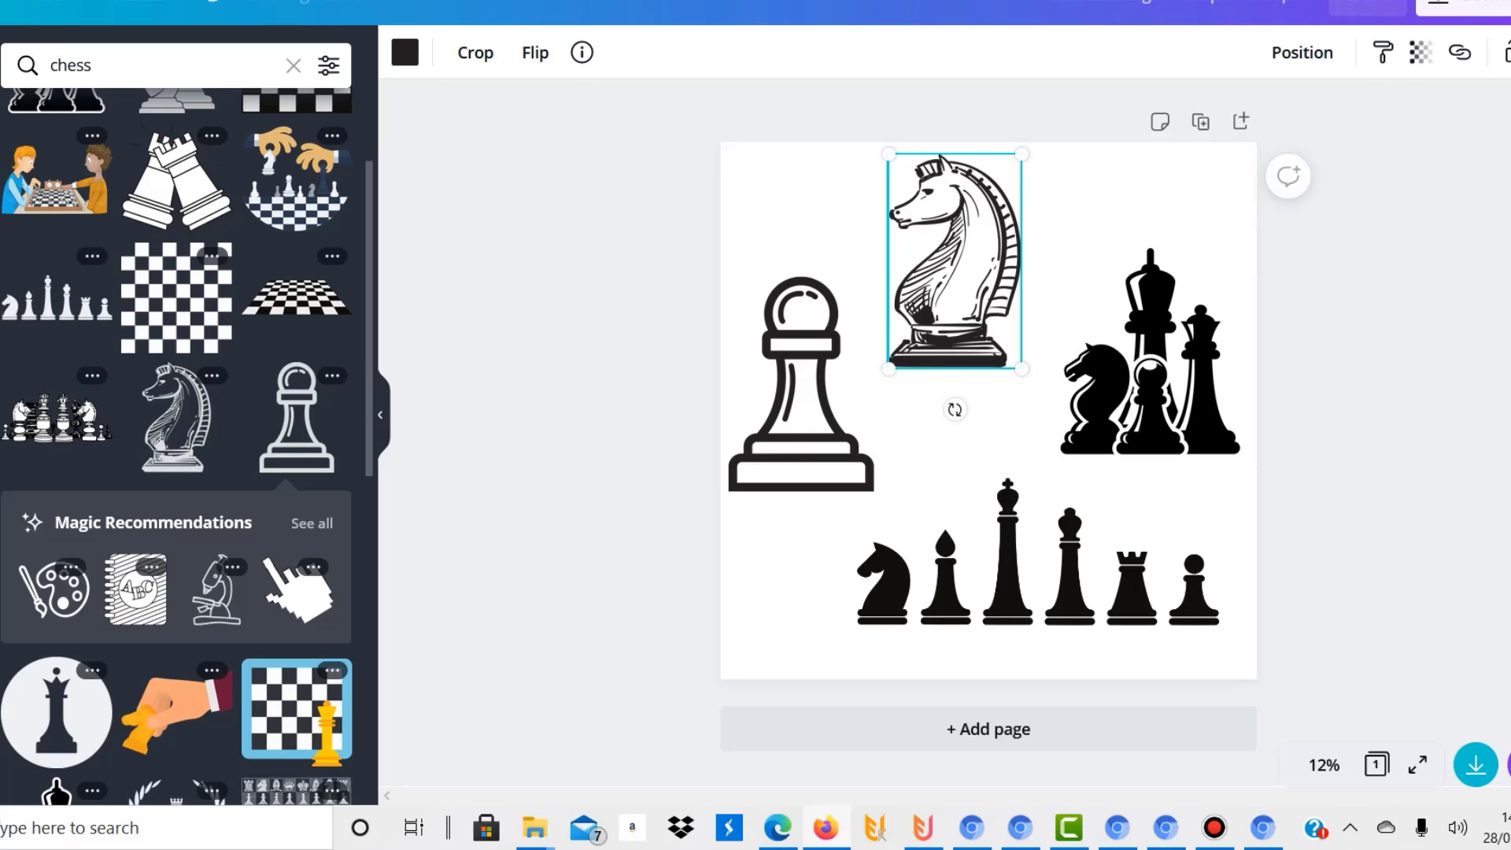
click(801, 384)
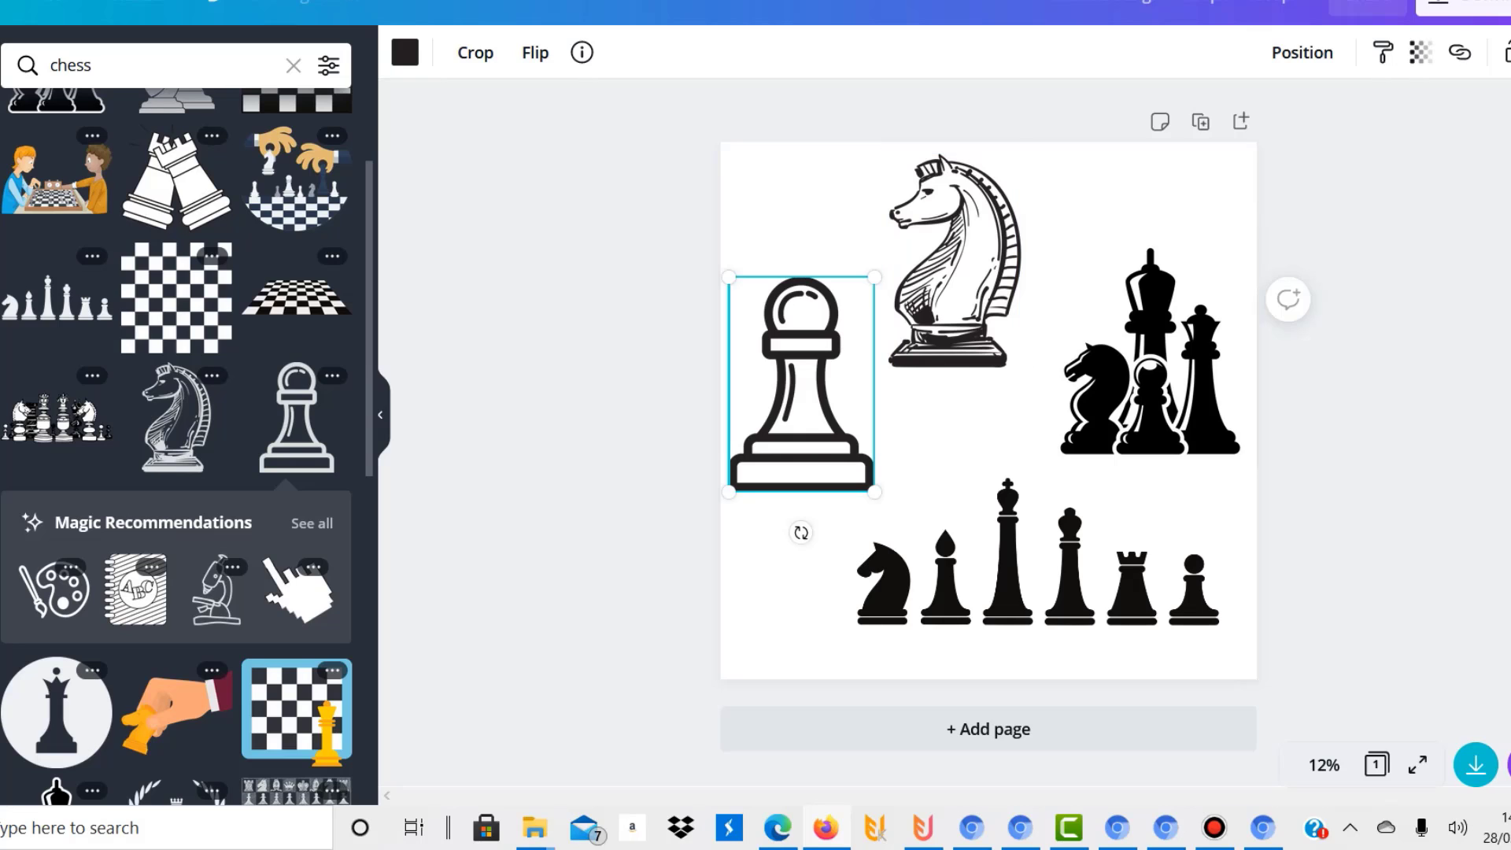
right_click(800, 385)
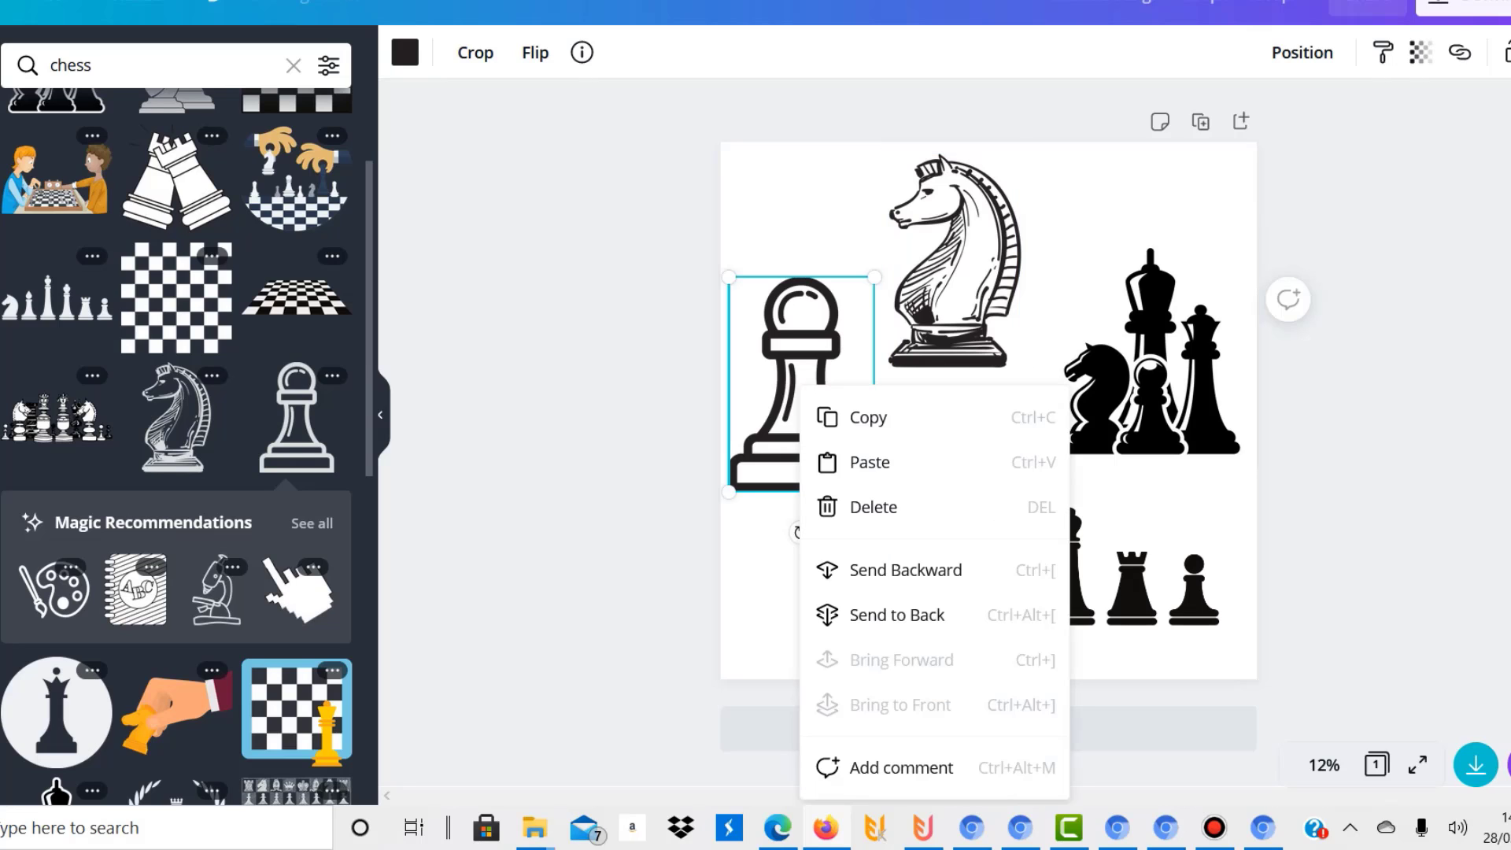
key(Escape)
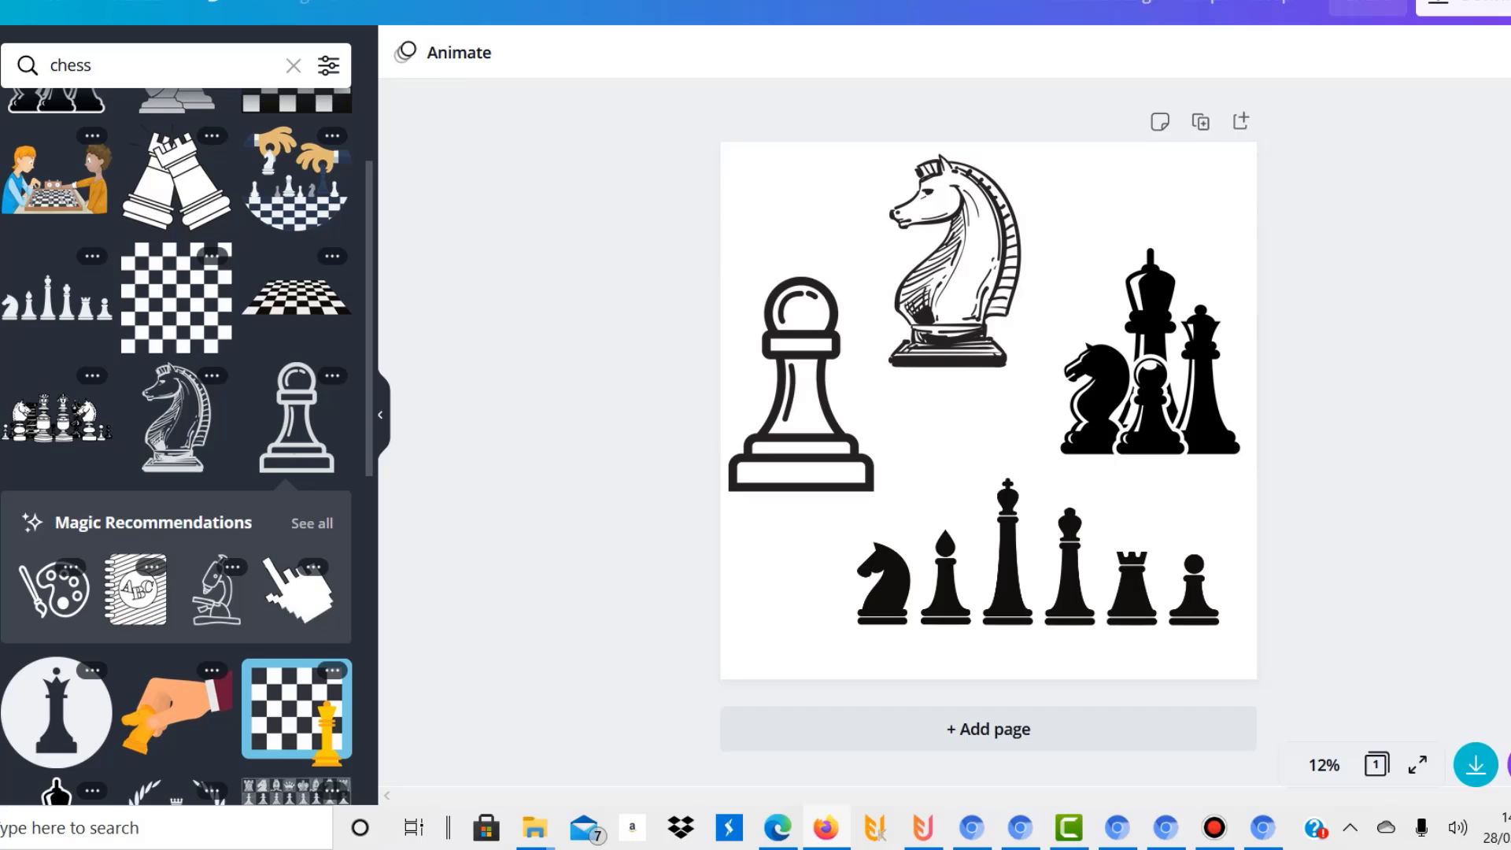
- Browse further through the chess graphics in the element search results
scroll(178, 446, down, 10)
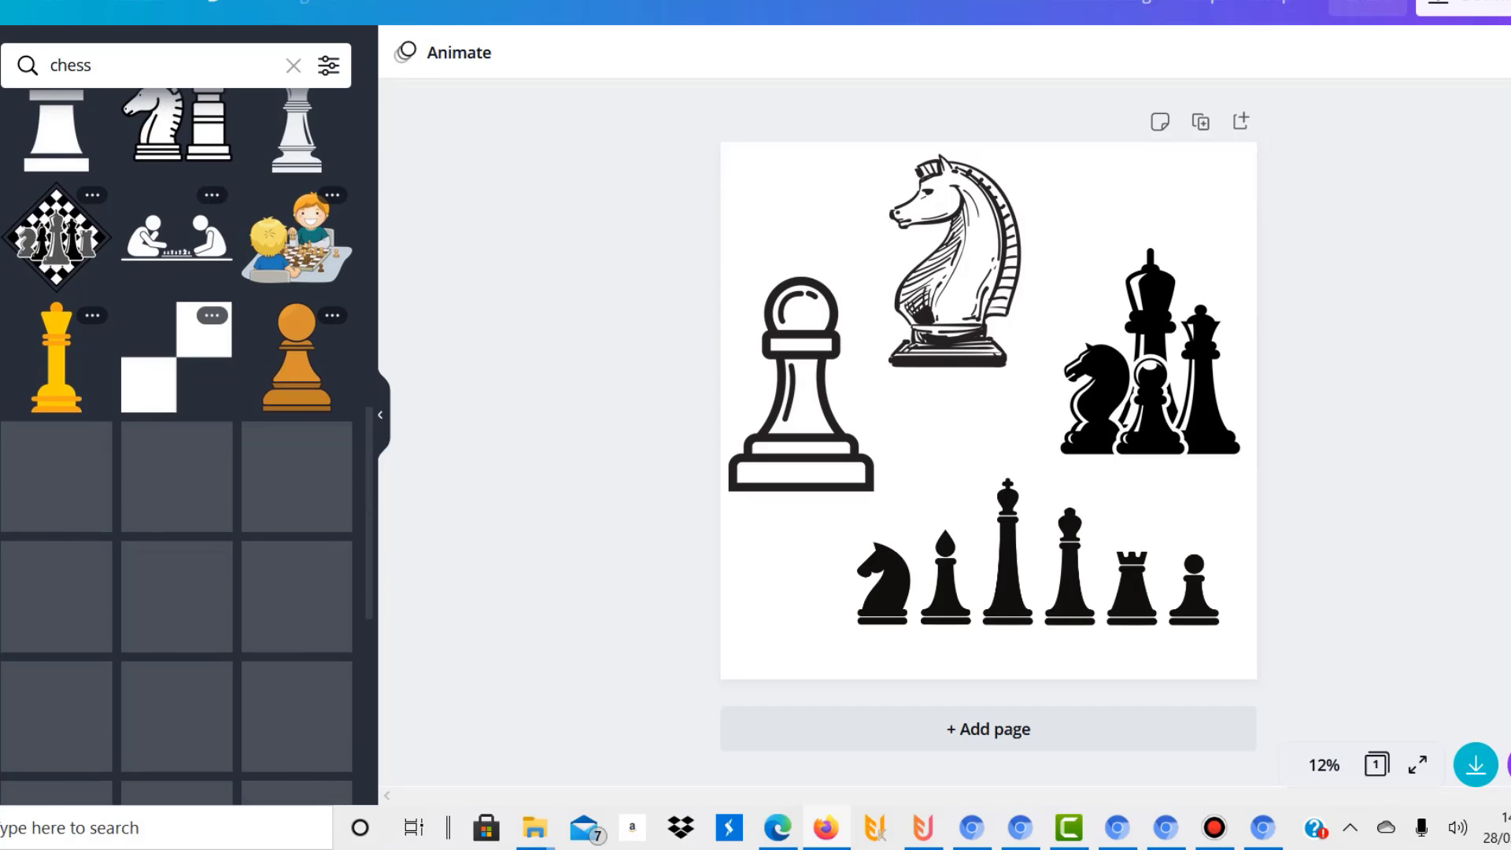
scroll(187, 447, down, 3)
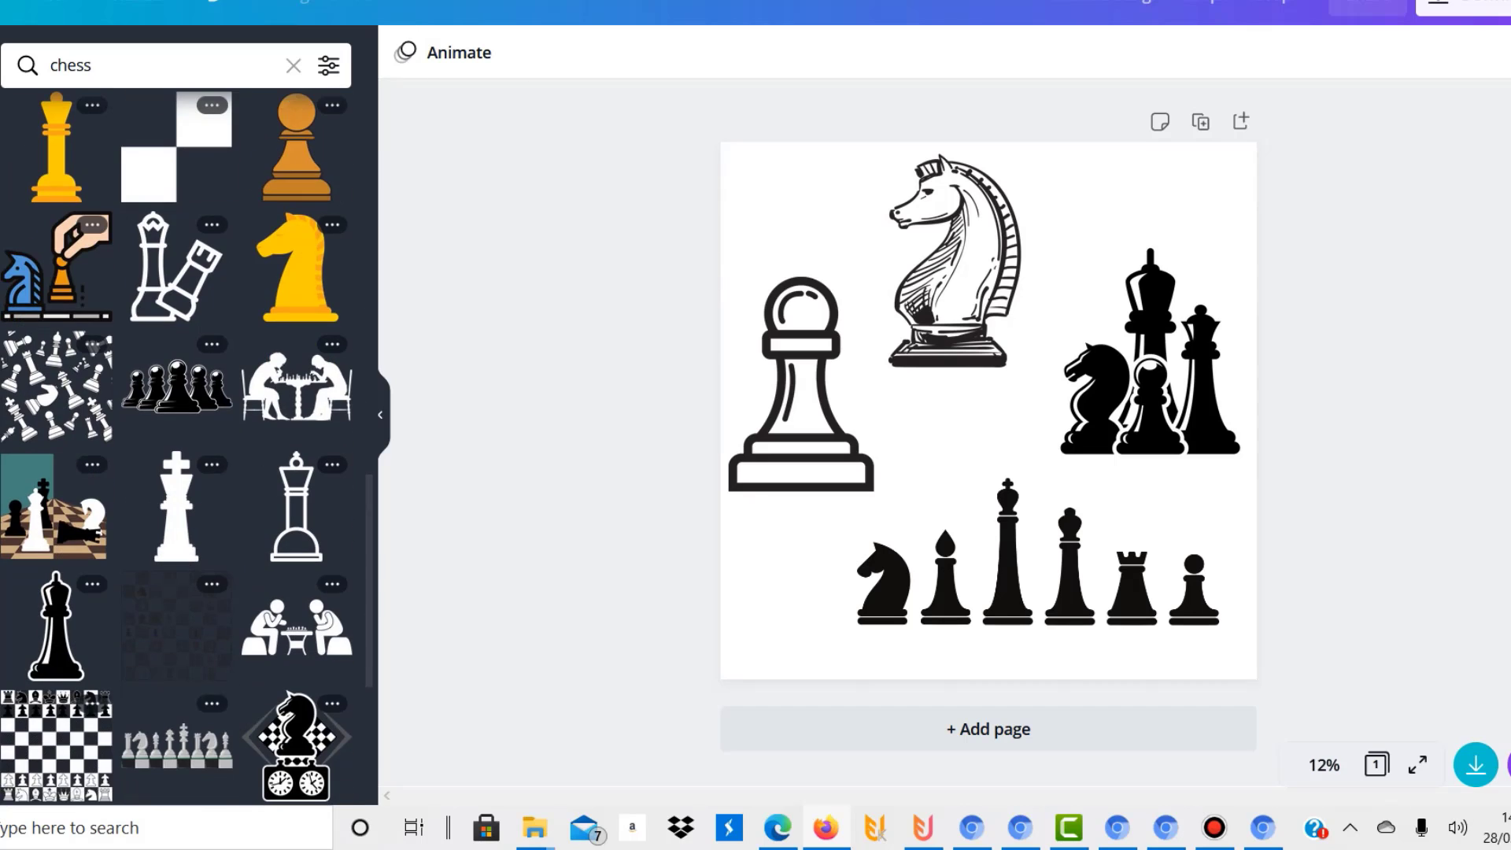
scroll(188, 446, down, 8)
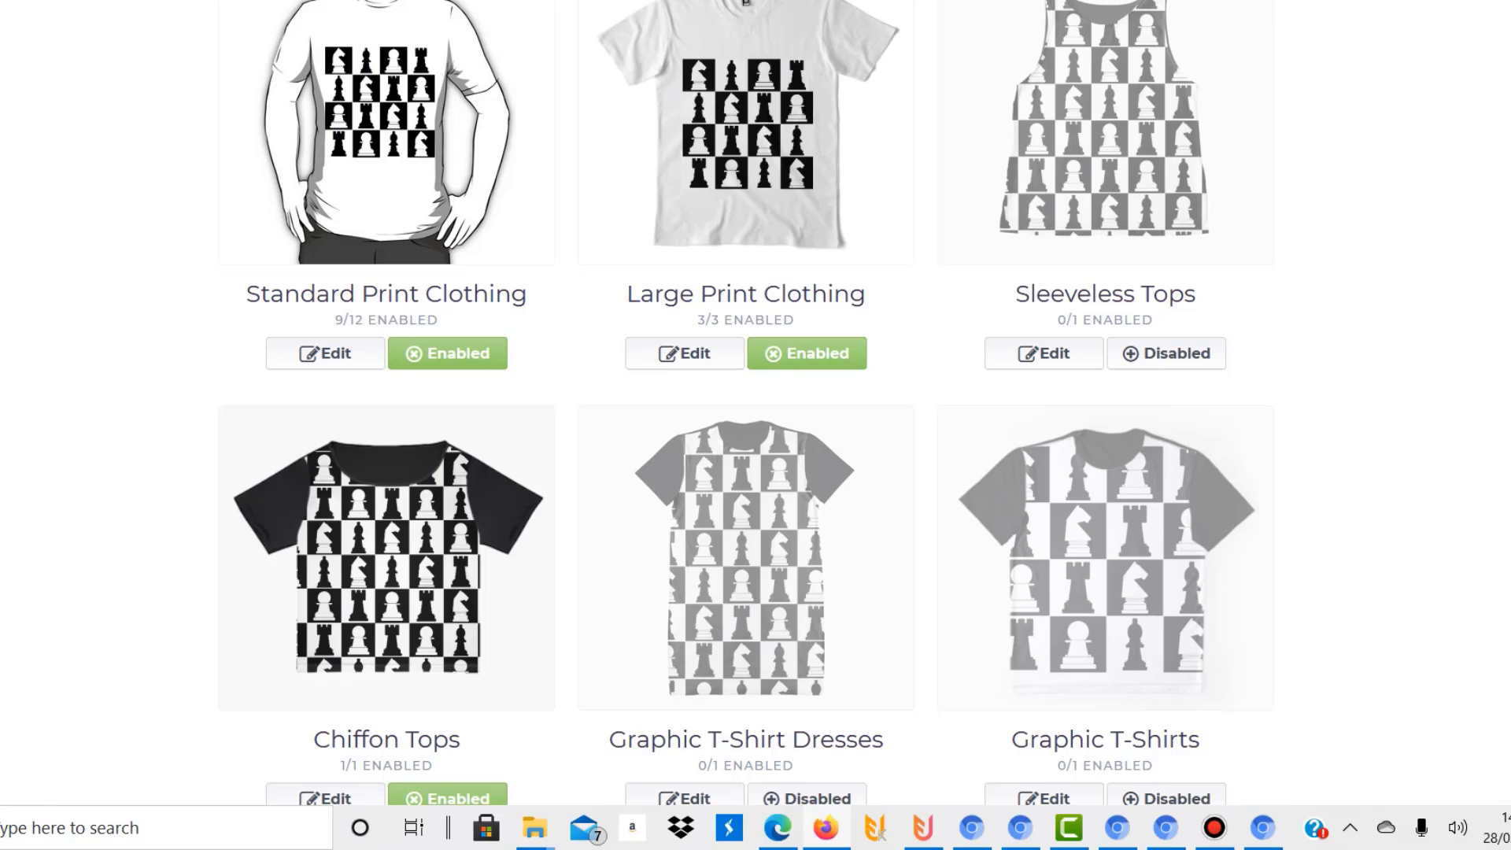
- Examine the title, tags and description fields and the clothing previews of the chess pattern on Redbubble's Add new work page
scroll(391, 472, up, 13)
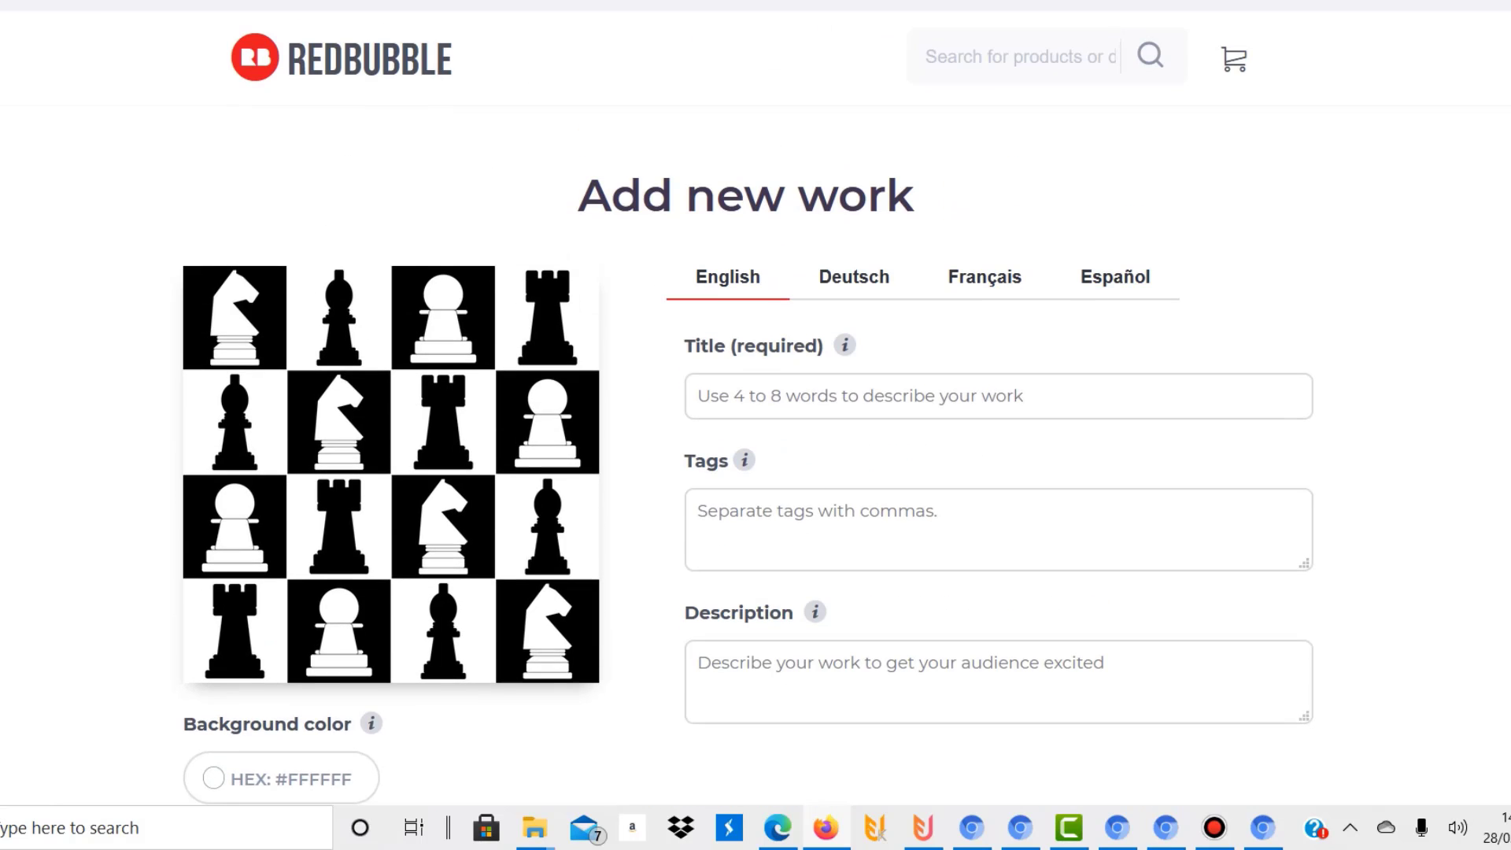
scroll(392, 472, down, 1)
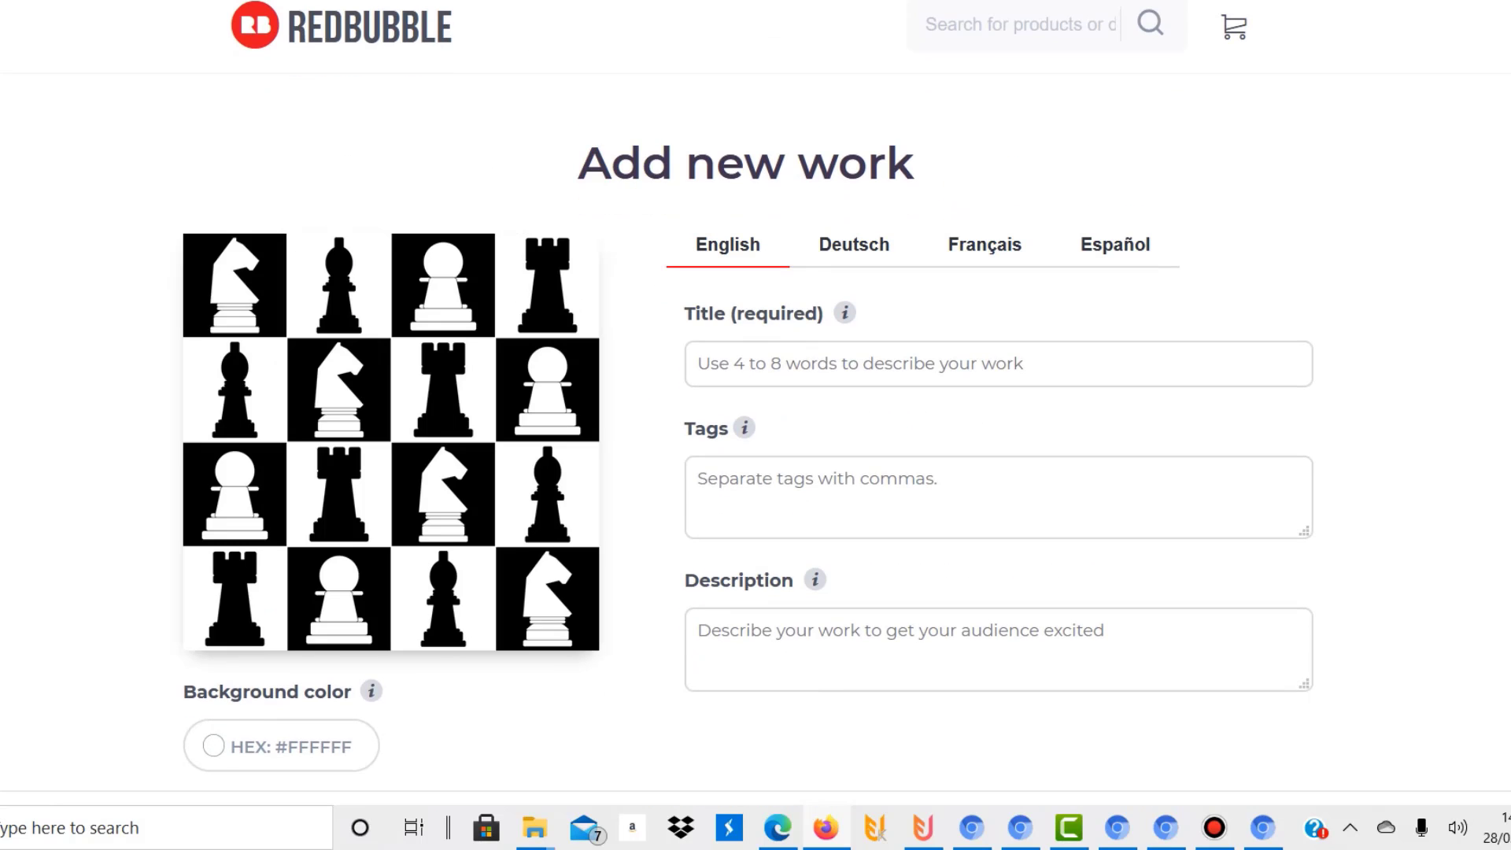
click(859, 364)
click(859, 498)
click(859, 649)
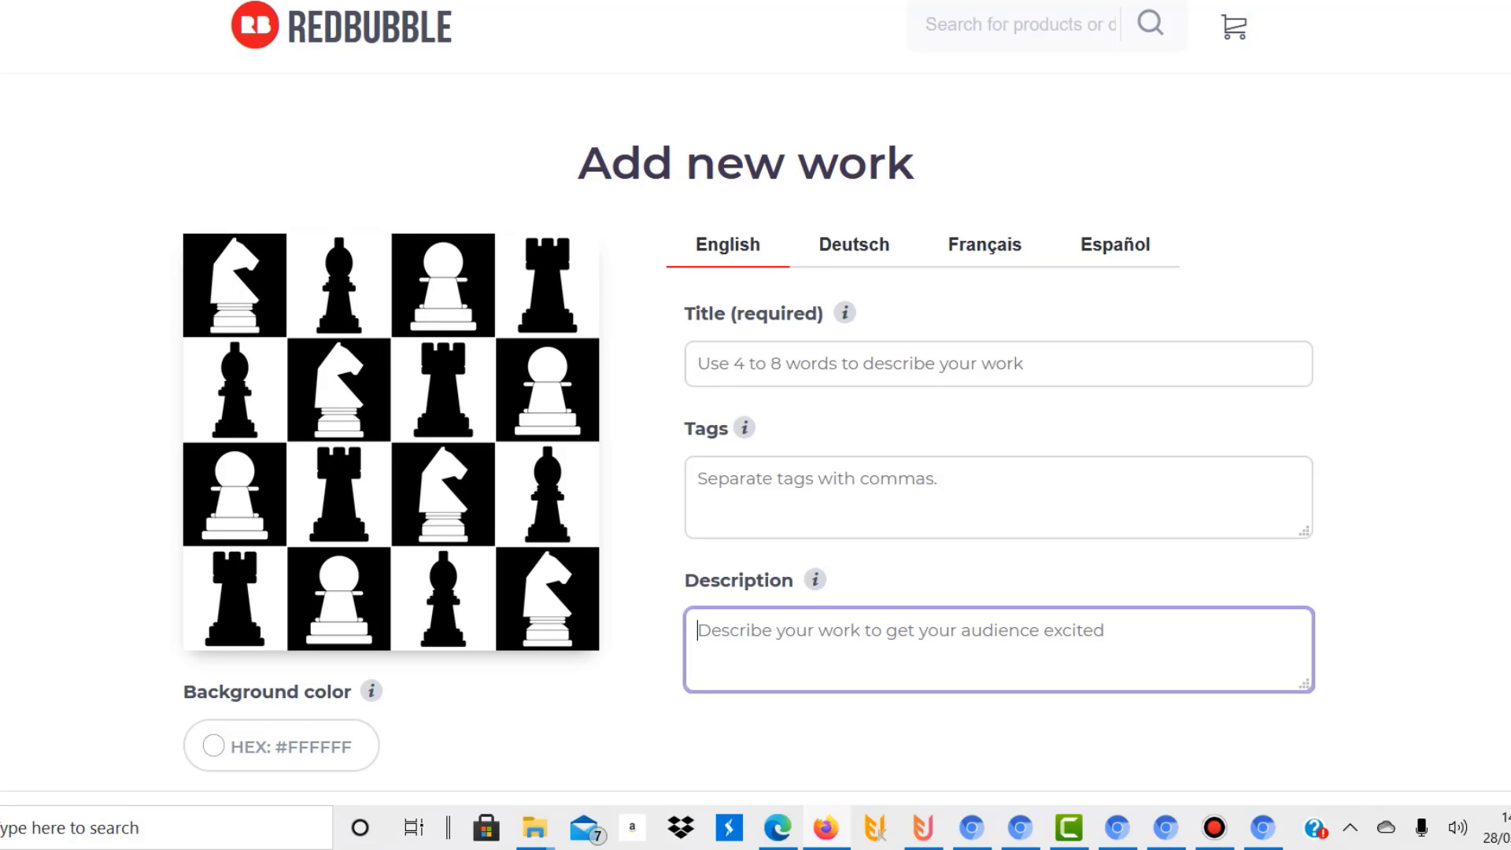
scroll(755, 425, down, 10)
scroll(755, 425, up, 4)
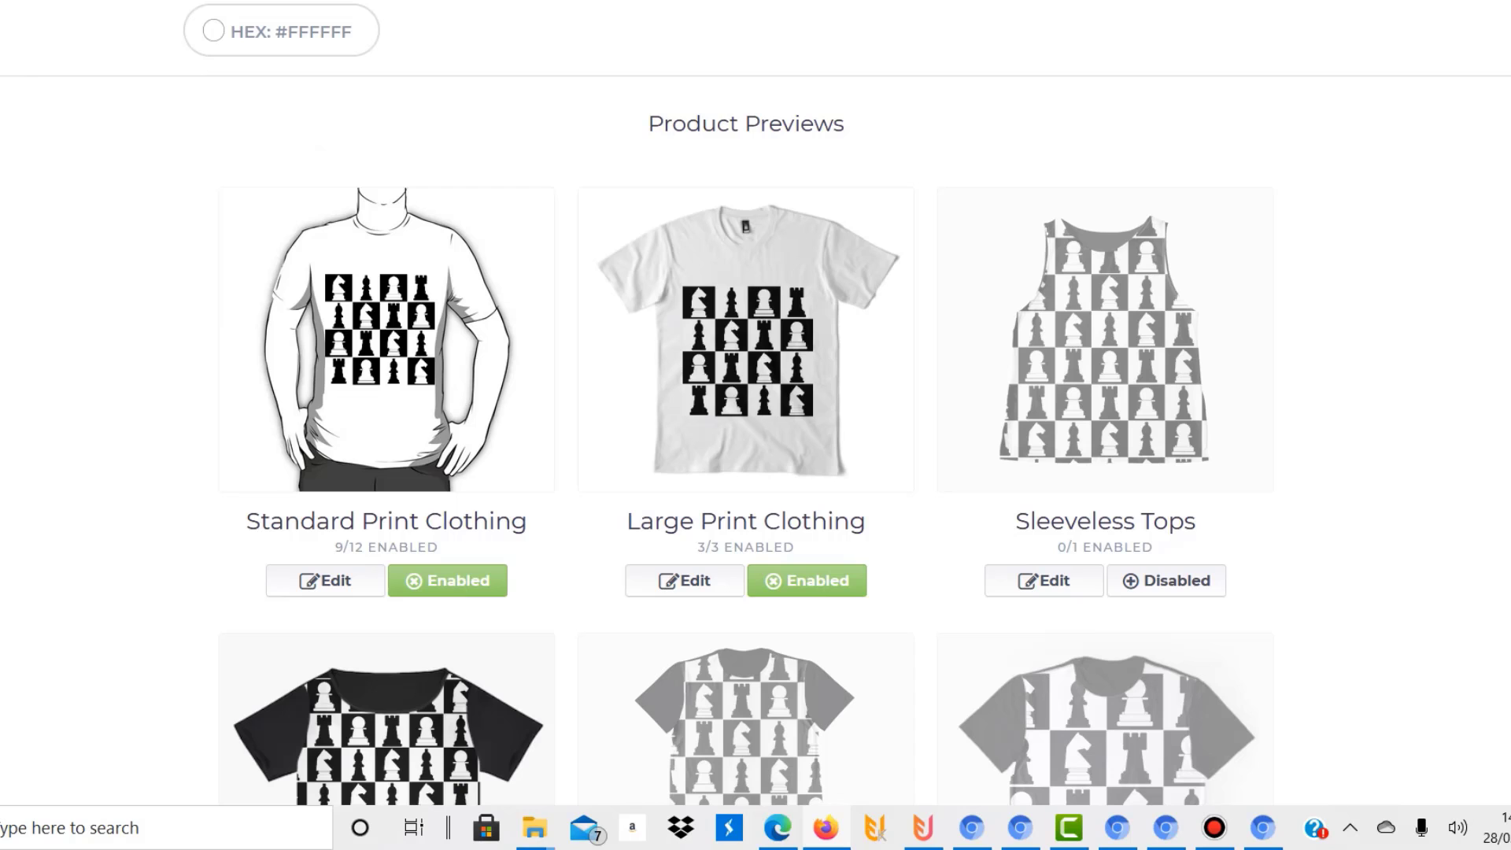
scroll(755, 425, down, 3)
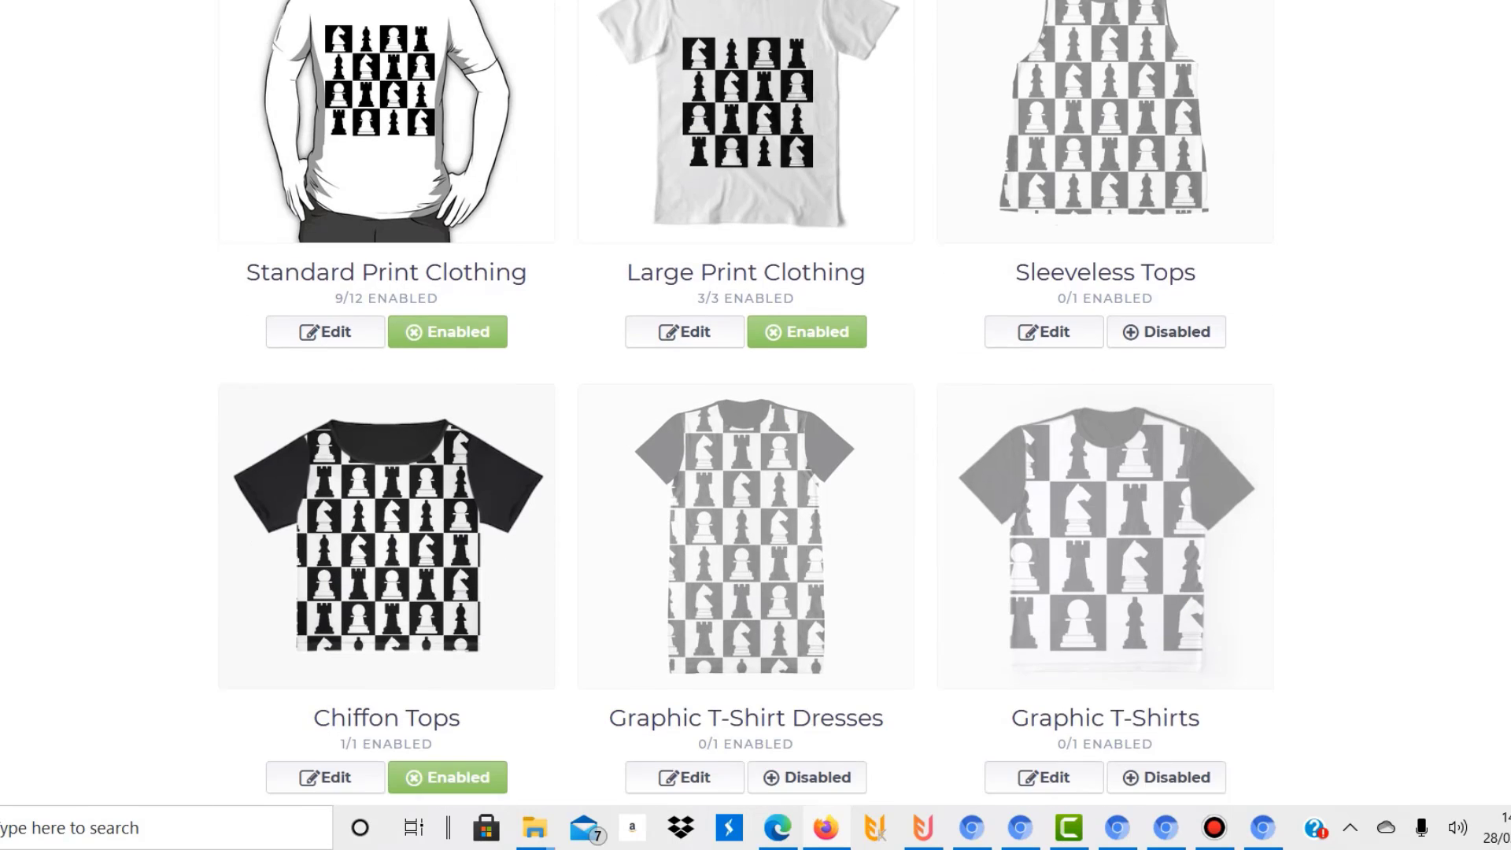
scroll(756, 424, up, 1)
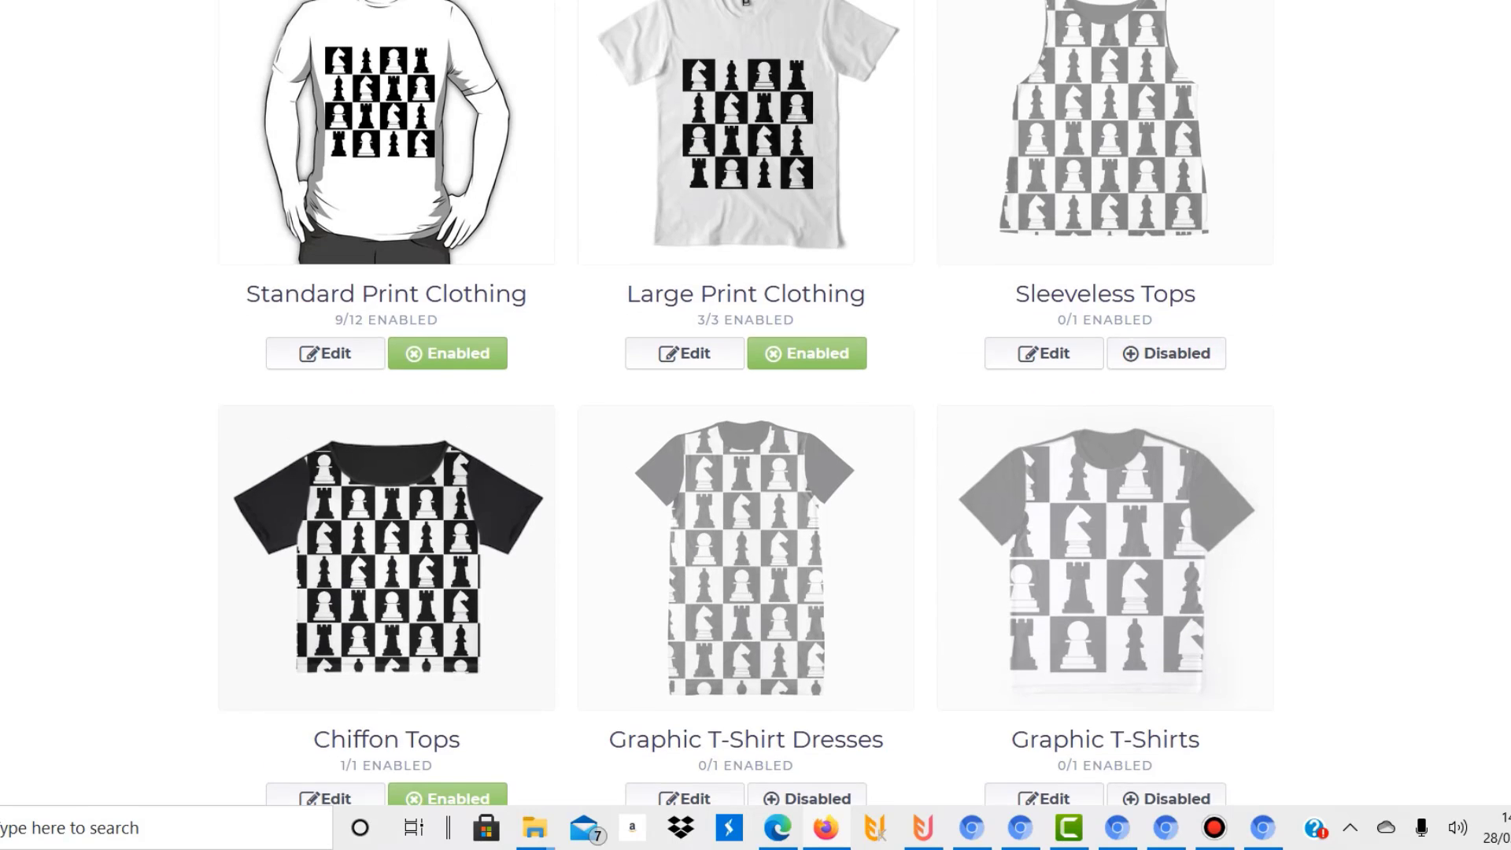
- Enable the sleeveless tops and rework the tiled chess pattern on them, scaling the image to 60%
click(1166, 353)
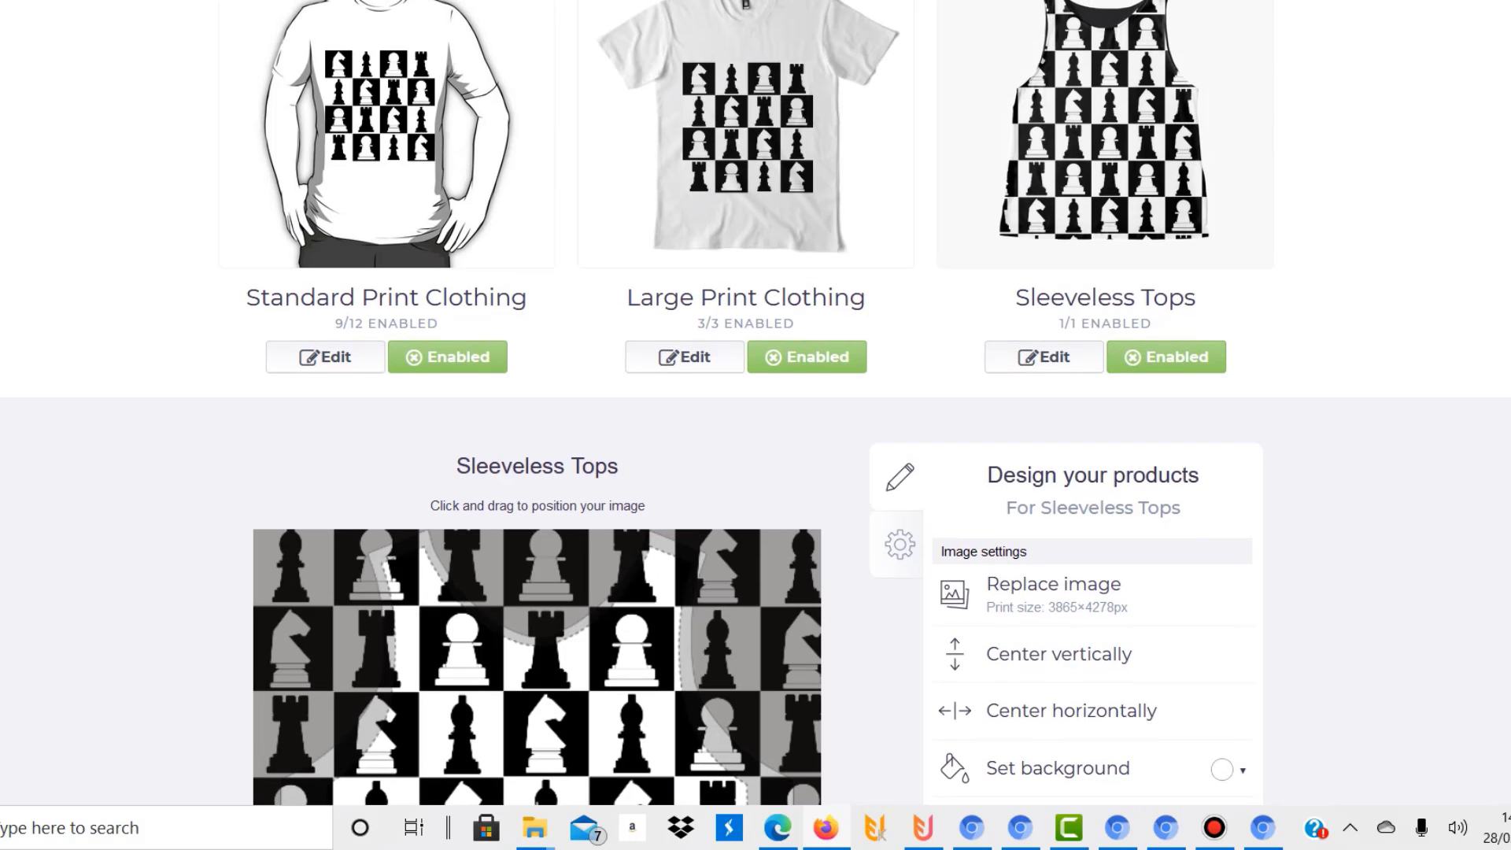
scroll(538, 407, down, 6)
scroll(537, 407, up, 2)
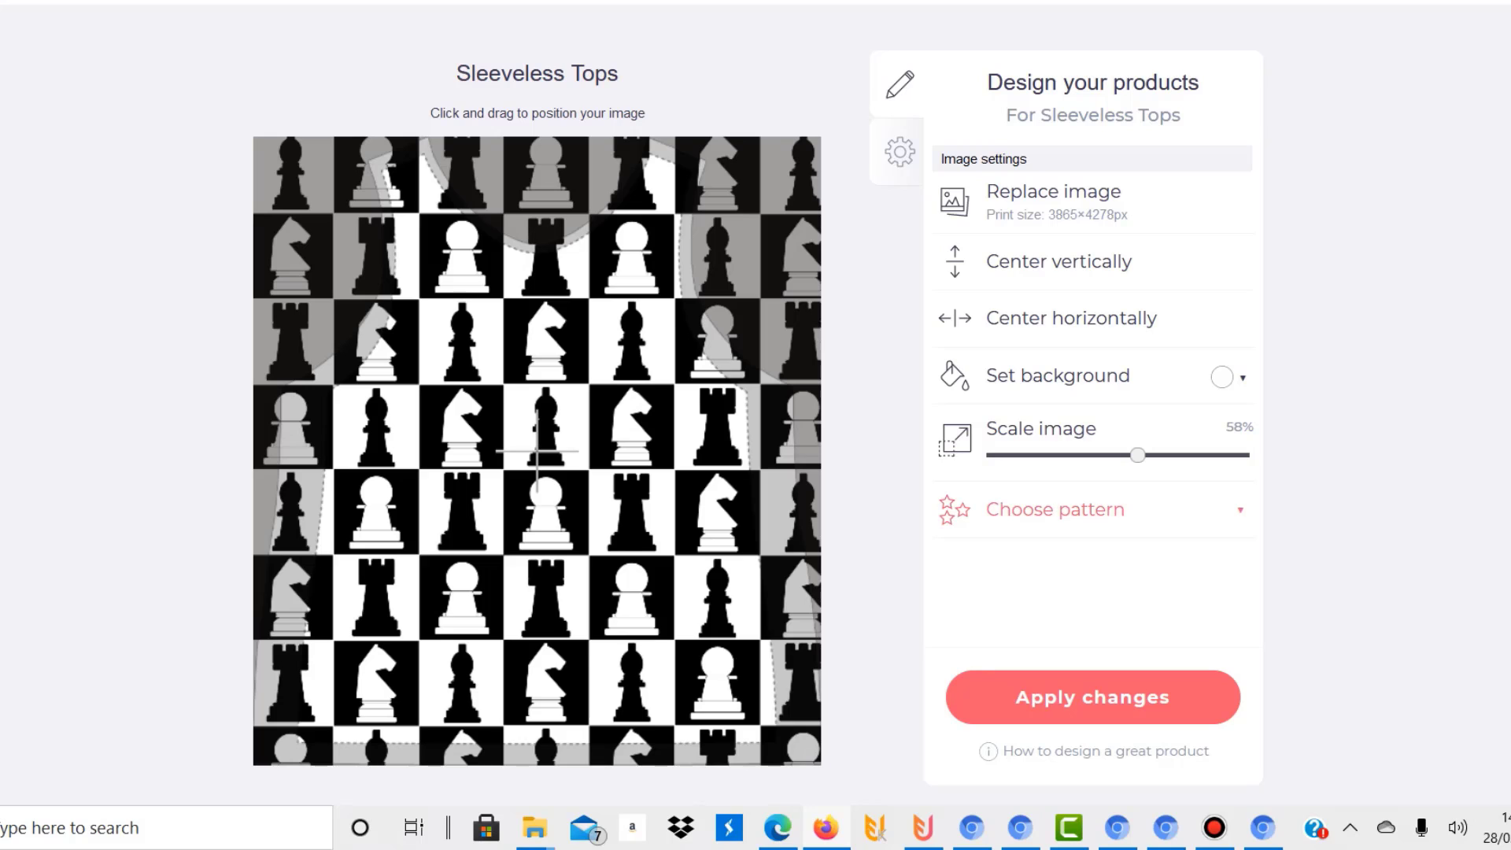
click(1095, 510)
drag(536, 451, 627, 461)
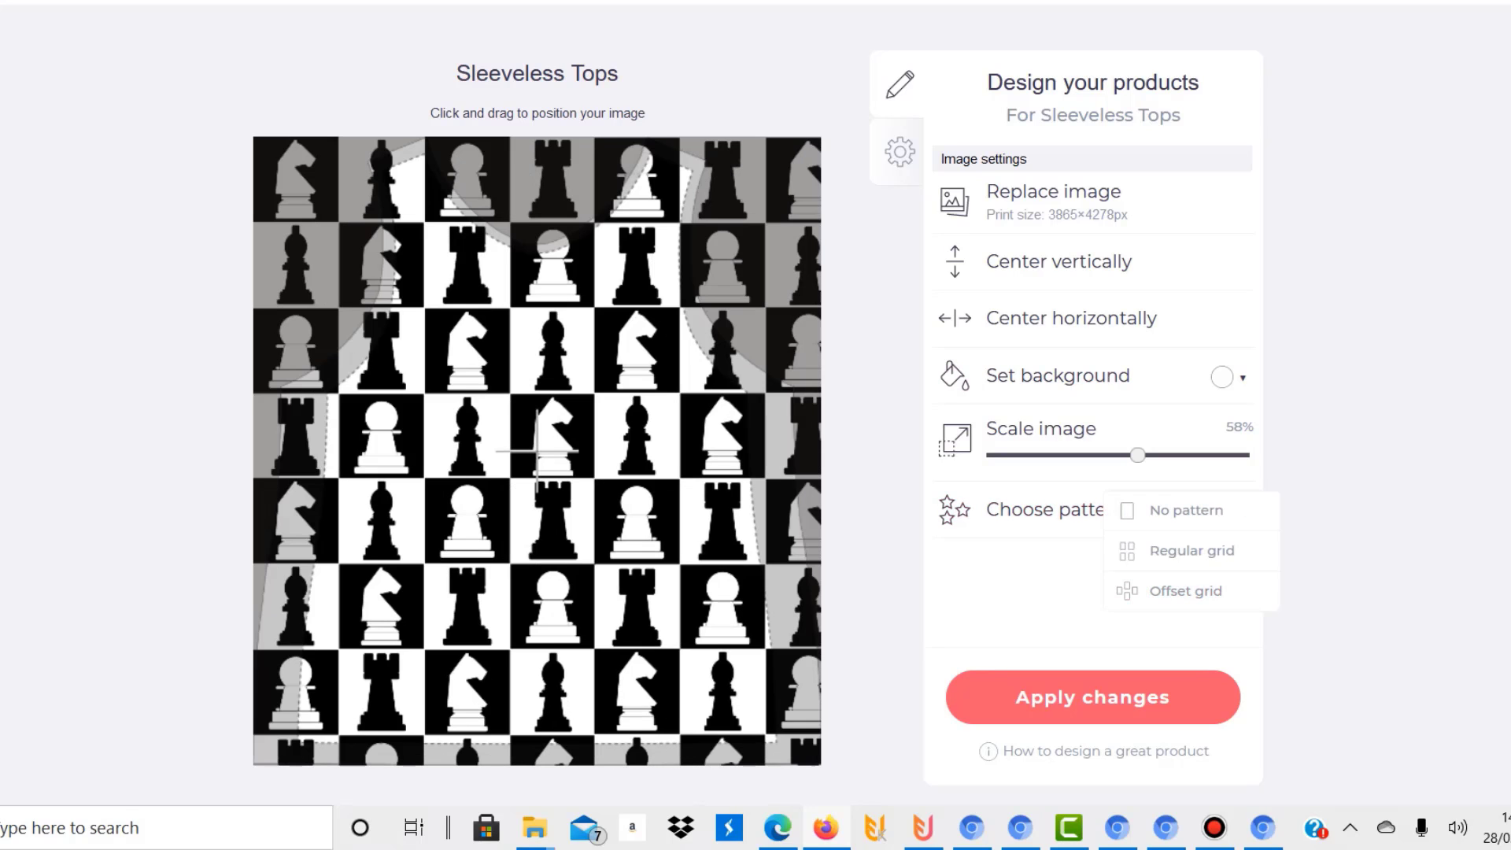
mouse_move(1138, 454)
mouse_down()
mouse_move(1207, 455)
mouse_move(1142, 455)
mouse_up()
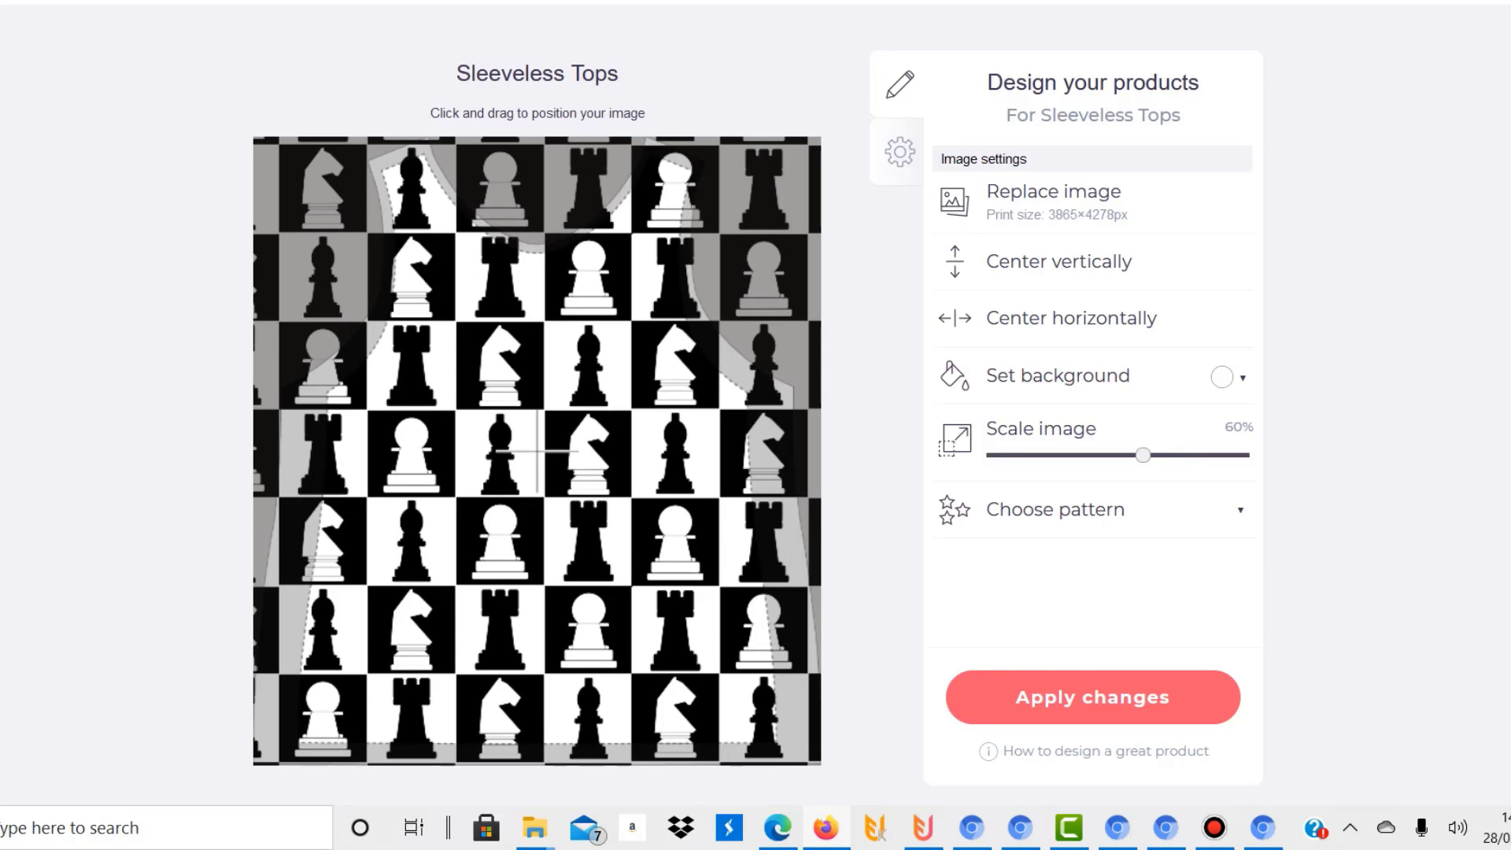
- Nudge the chess pattern on the sleeveless tops slightly up and to the left, and check it in the product preview
scroll(755, 425, up, 10)
scroll(756, 425, down, 5)
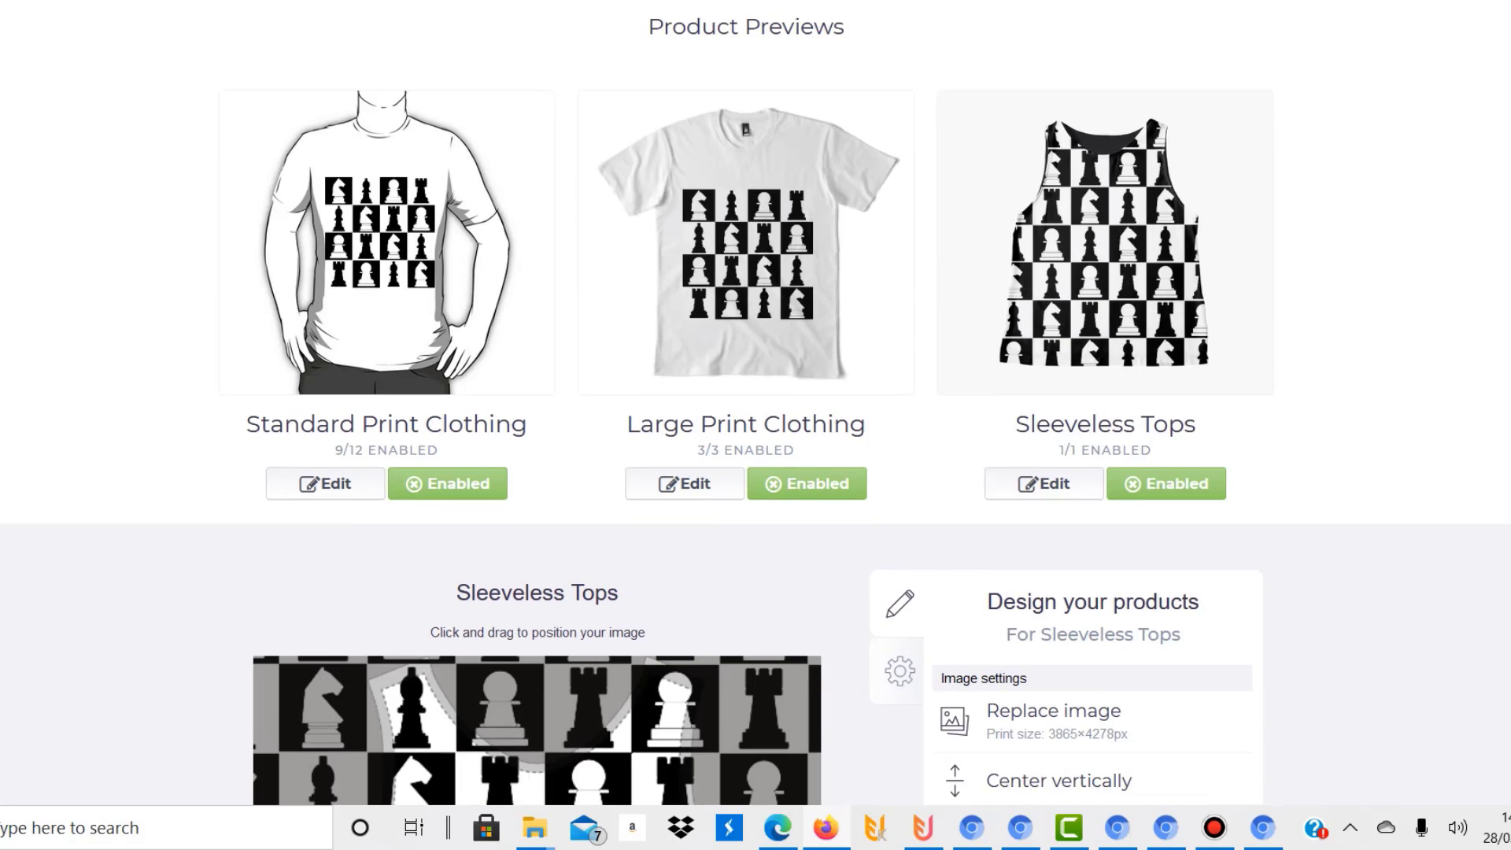
scroll(538, 244, down, 10)
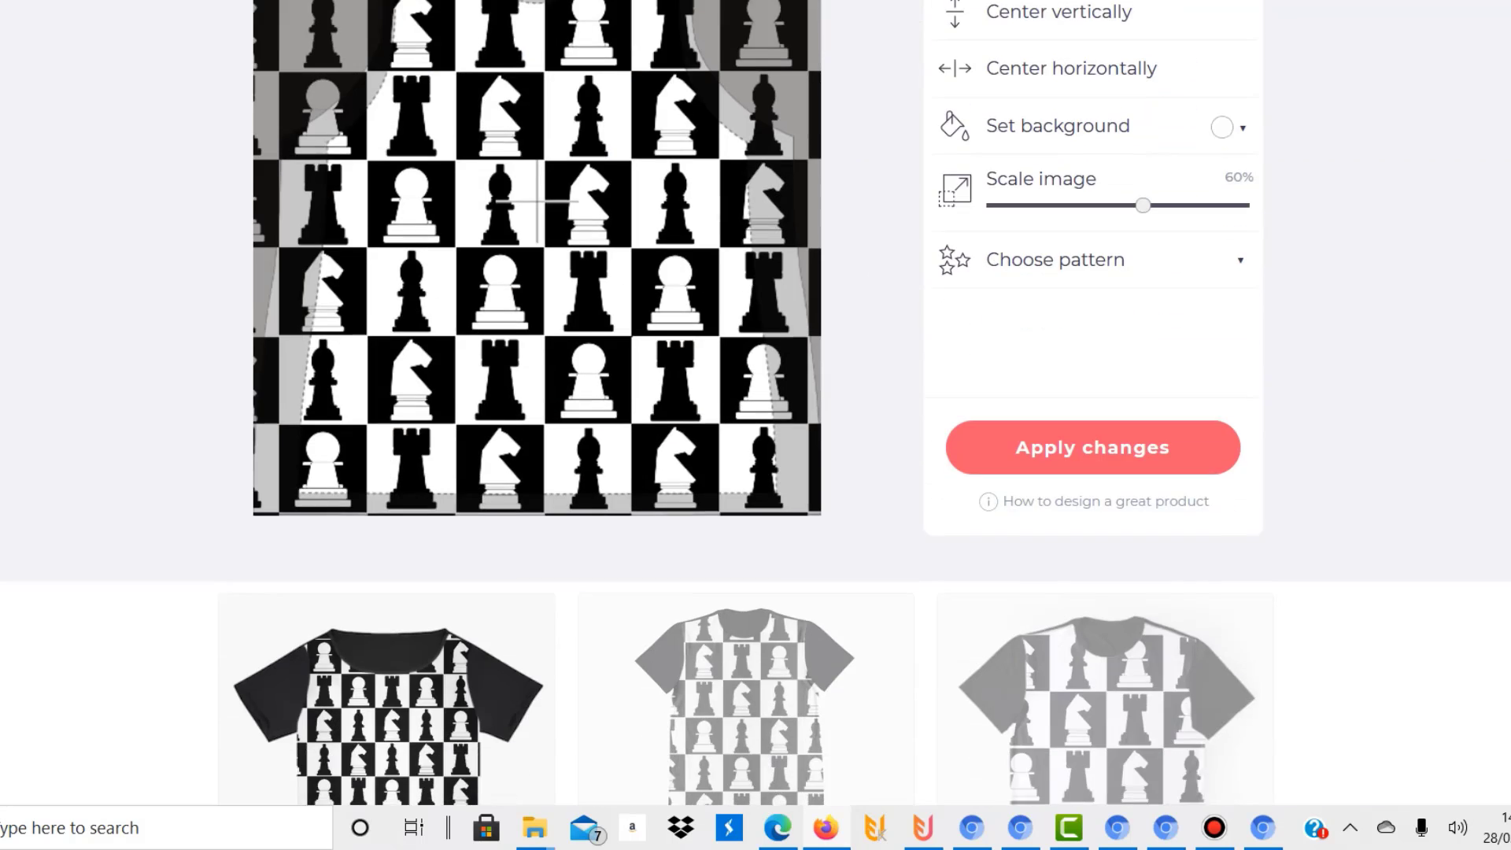
scroll(537, 244, up, 1)
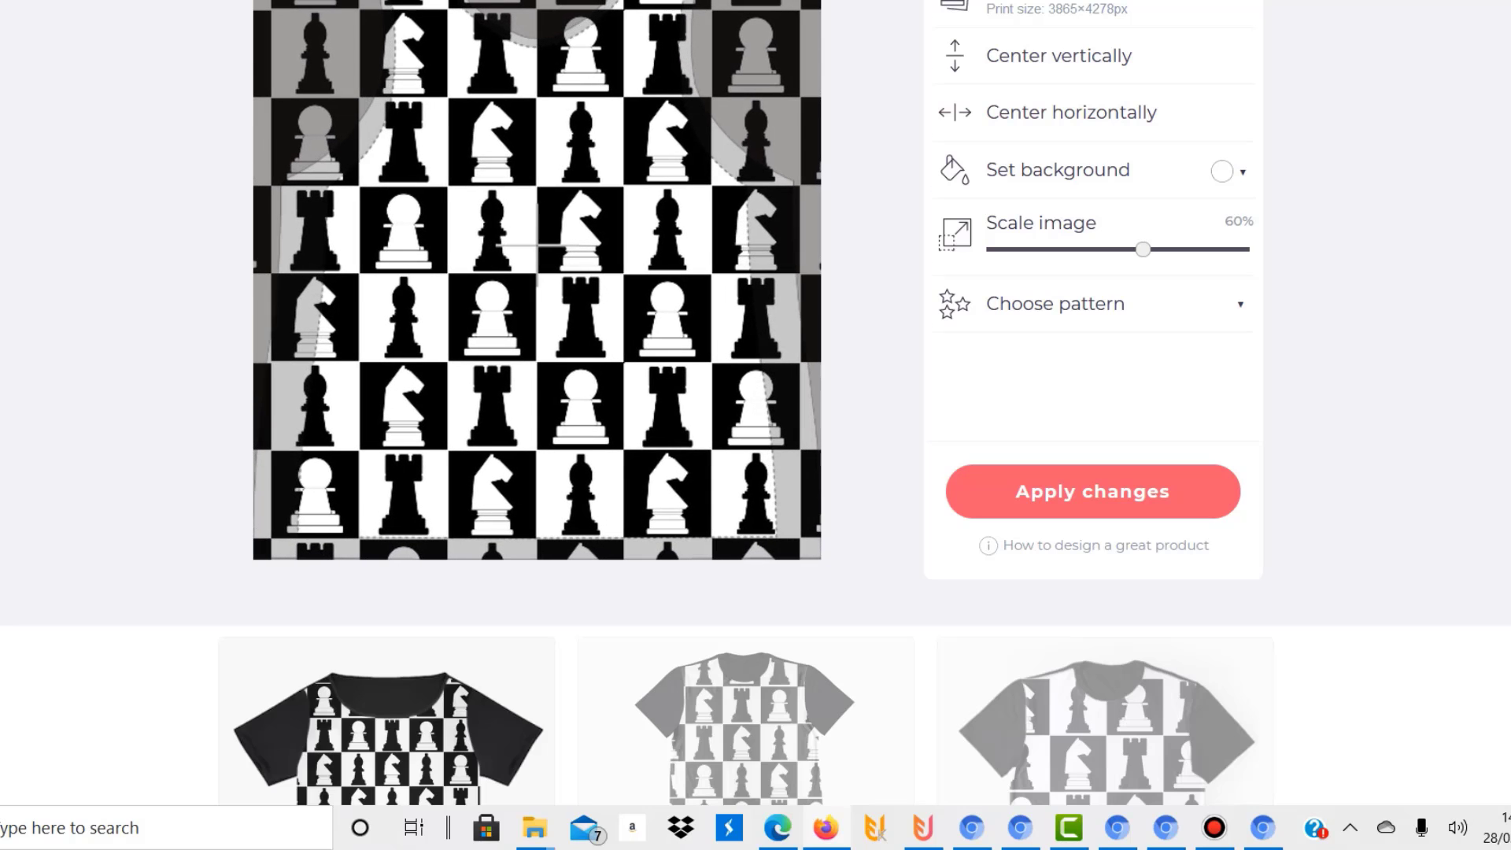
scroll(755, 393, up, 10)
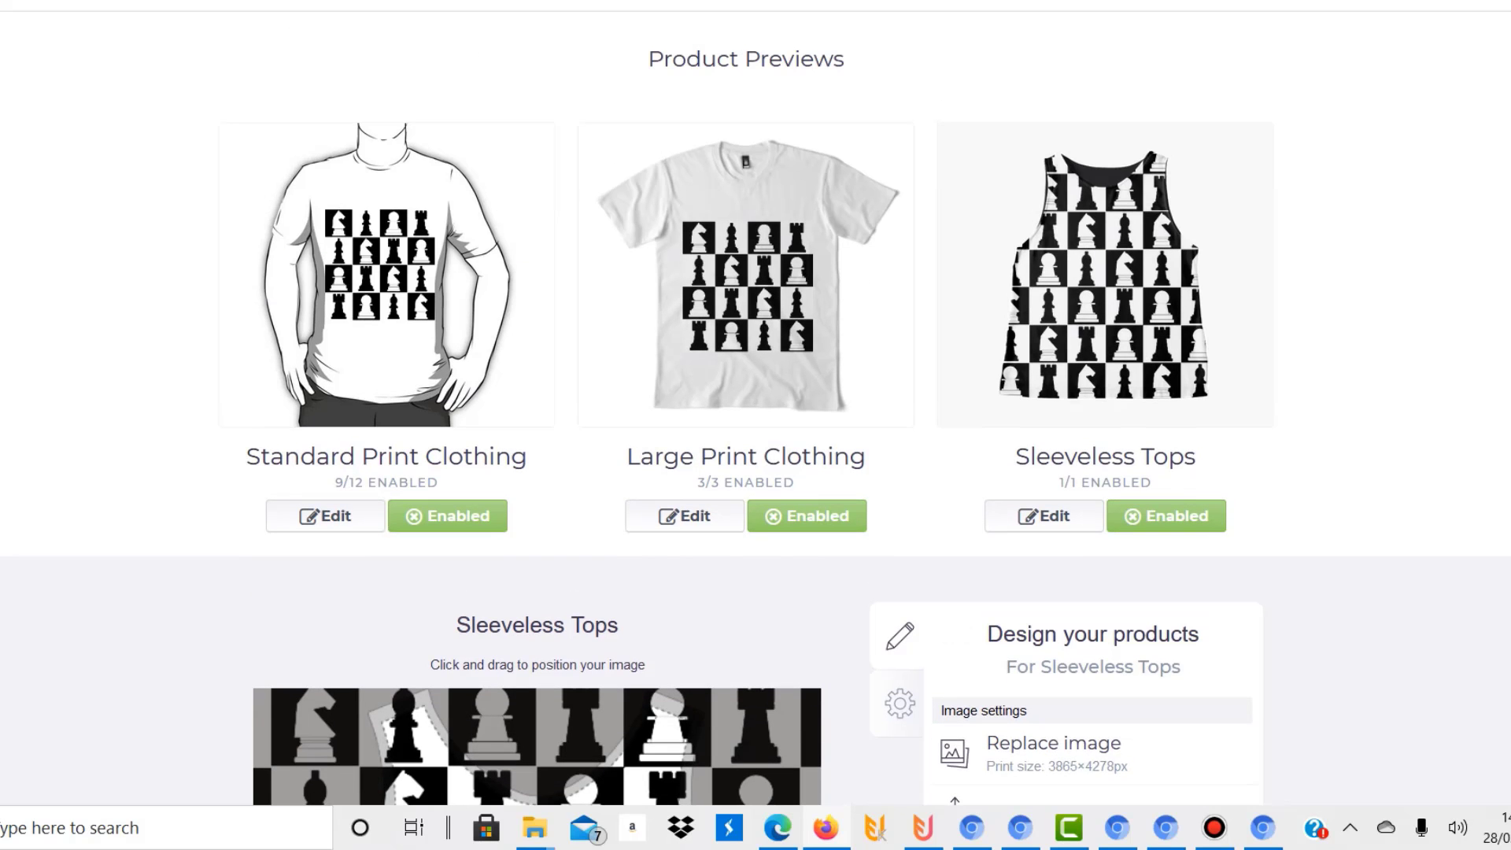
- Edit the chiffon tops and tile the chess design on them in an offset grid
scroll(756, 394, down, 18)
scroll(755, 394, up, 8)
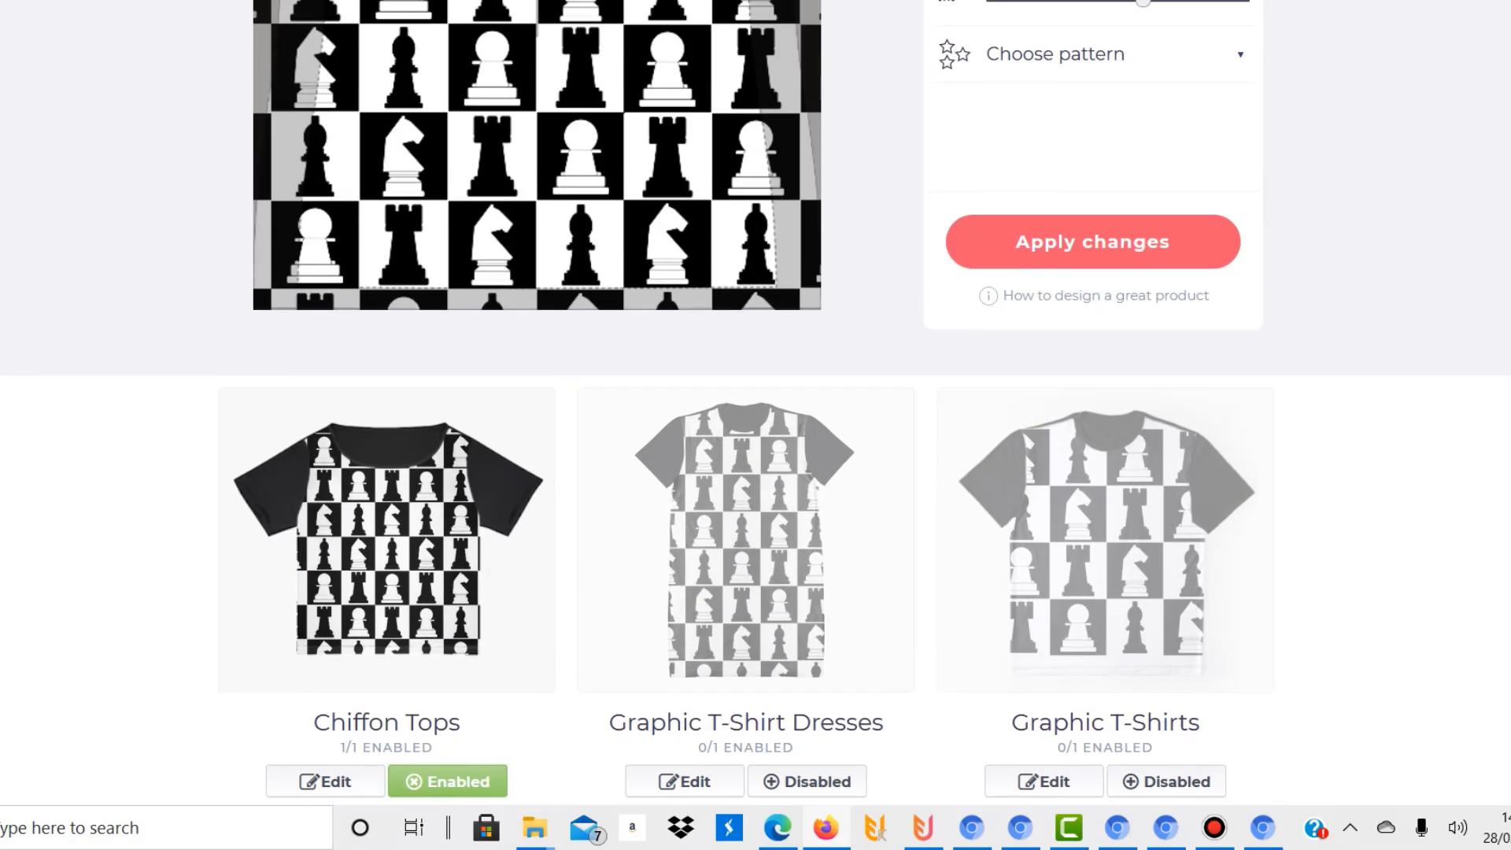
scroll(755, 393, down, 2)
scroll(756, 393, down, 3)
click(325, 467)
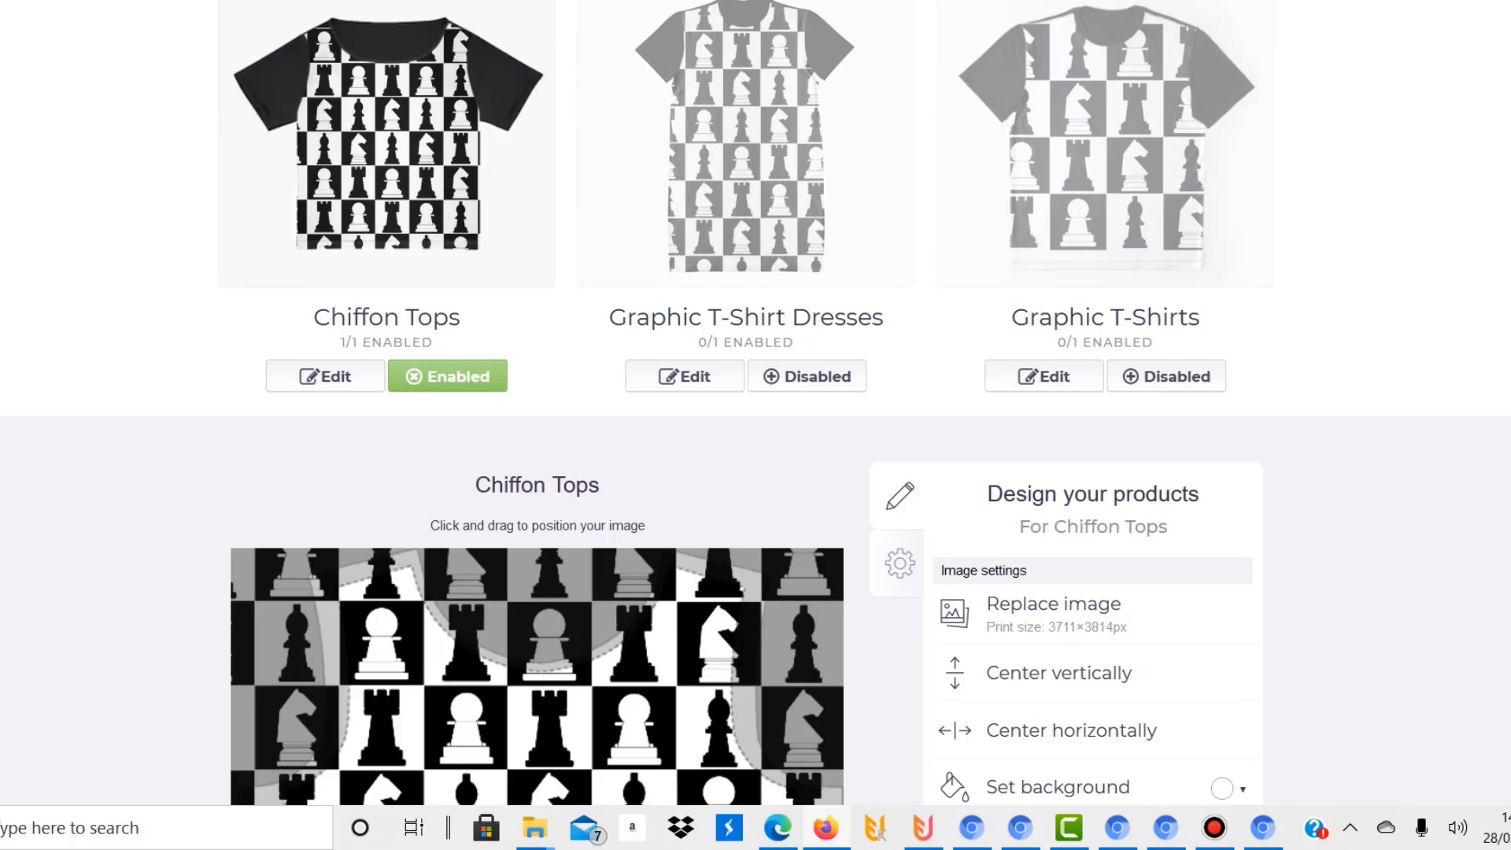
scroll(756, 393, down, 10)
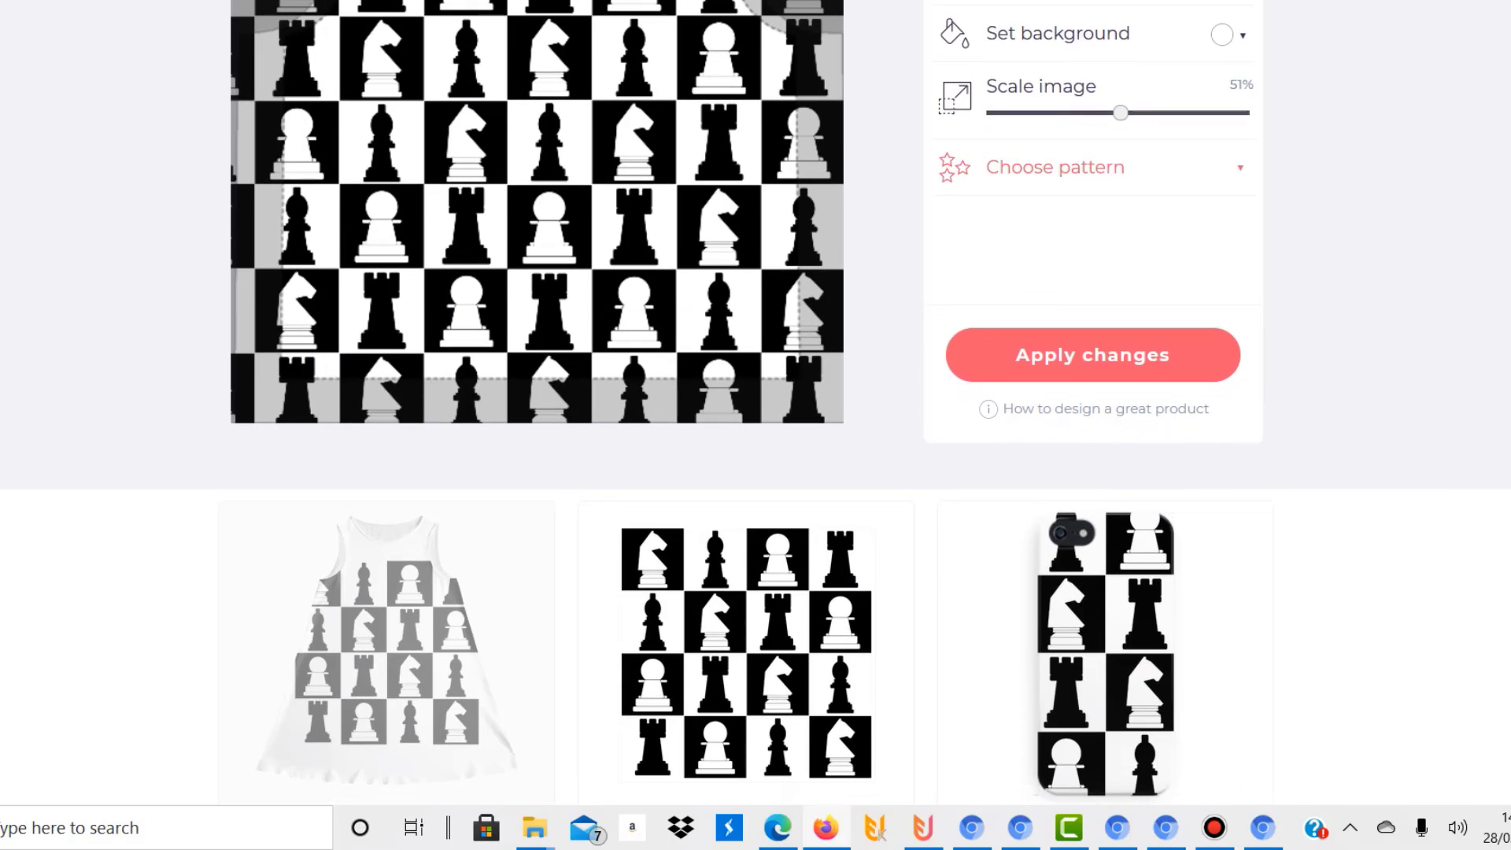
click(1055, 167)
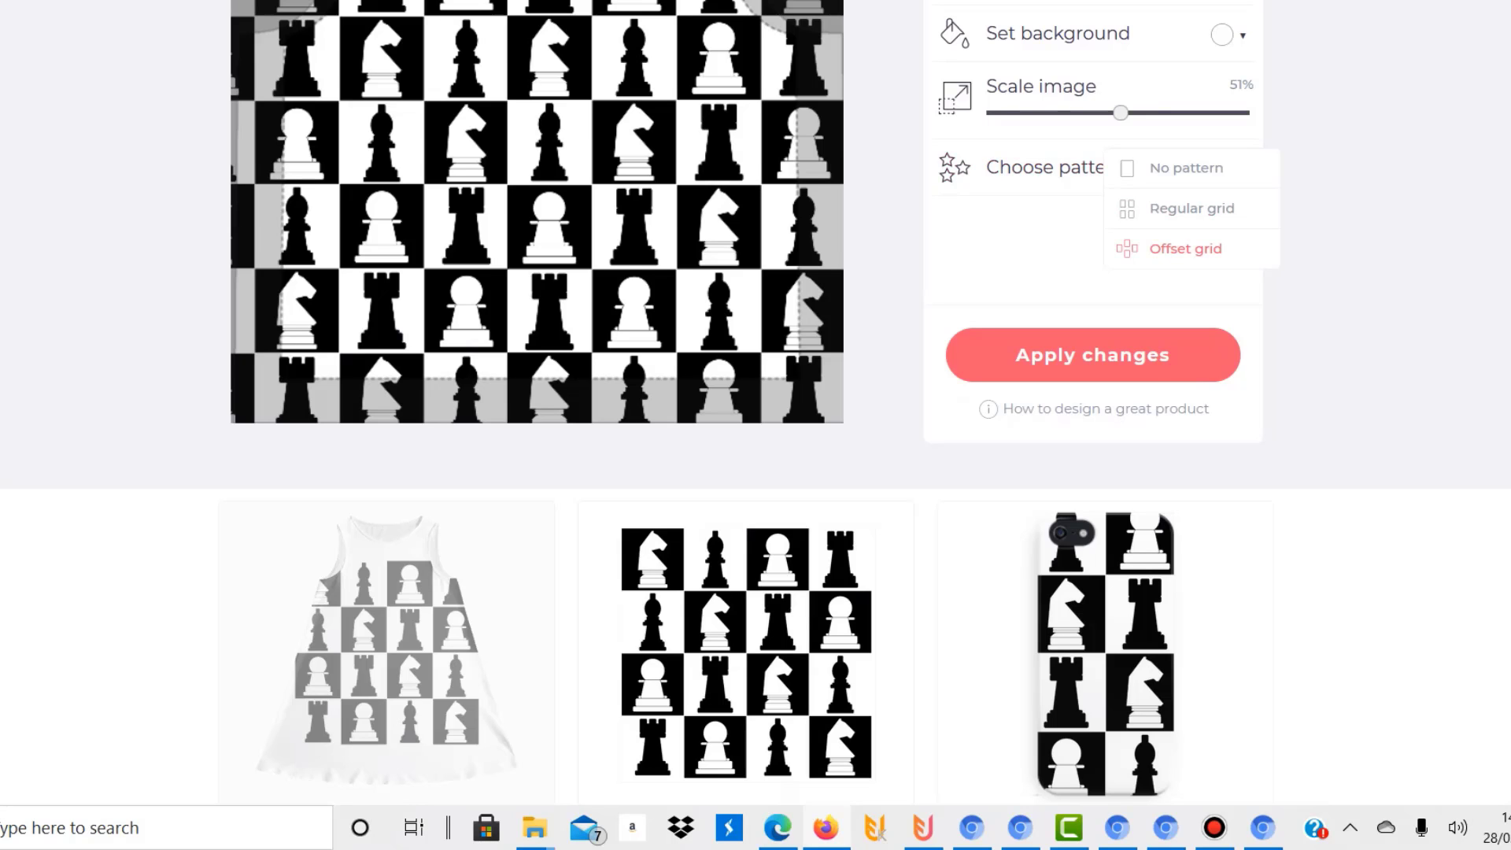
scroll(755, 393, up, 10)
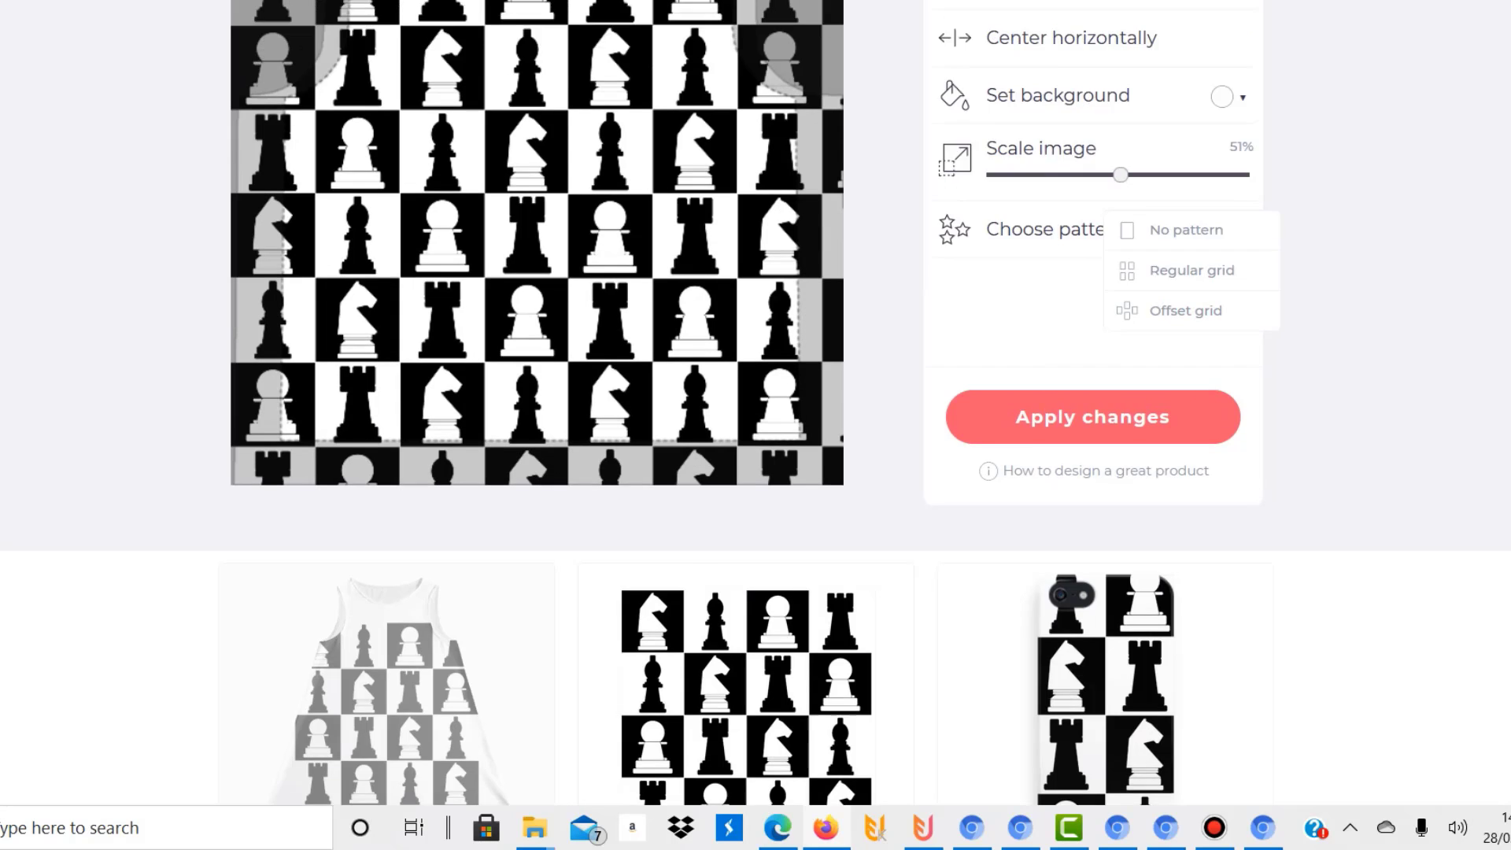
- Edit the graphic T-shirts, tile the chess design in an offset grid and scale the image to 73%
scroll(755, 393, down, 2)
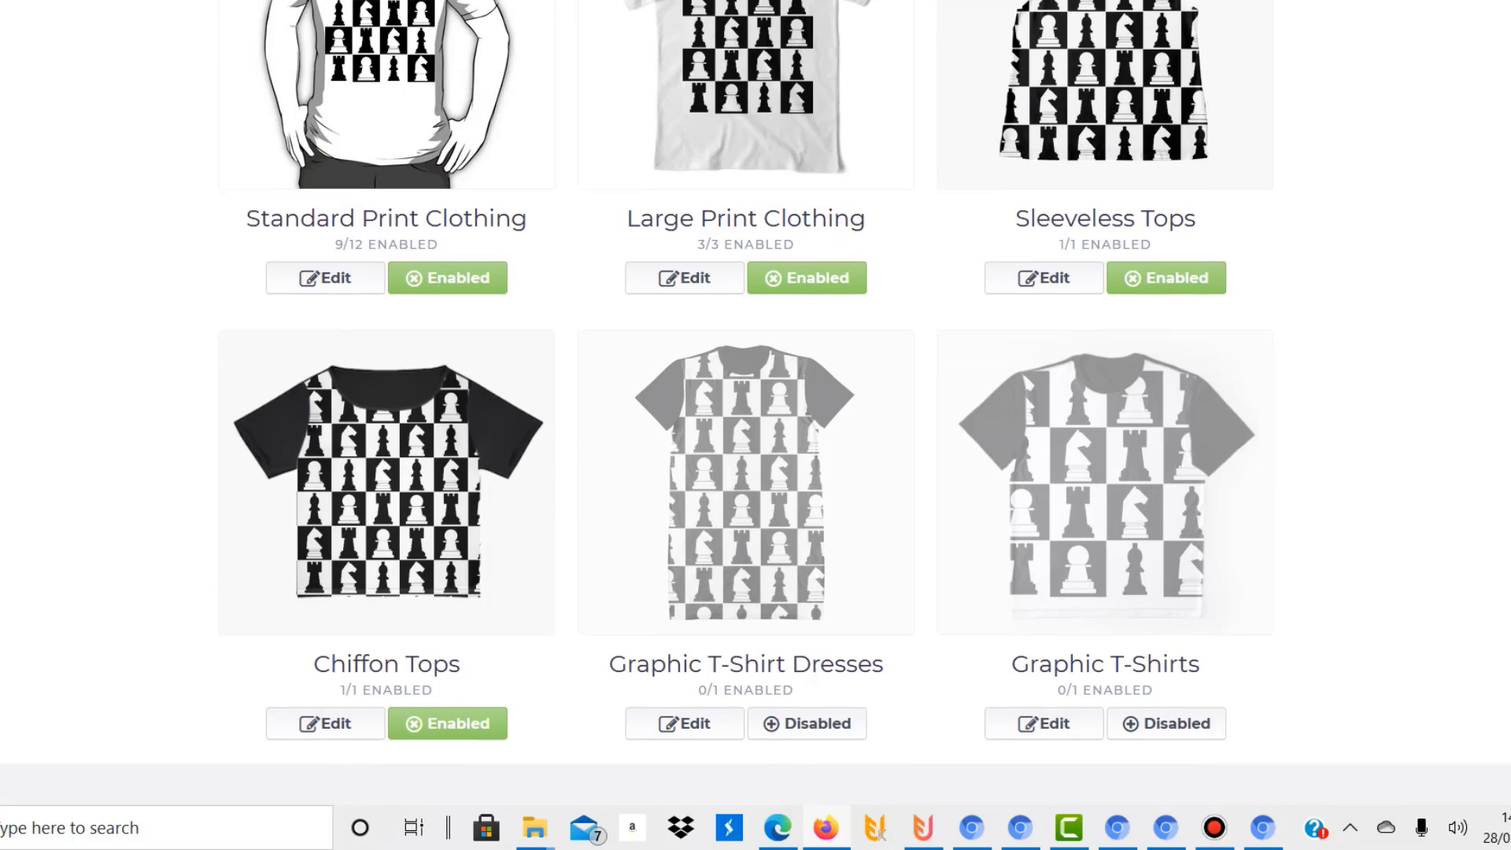
click(1043, 723)
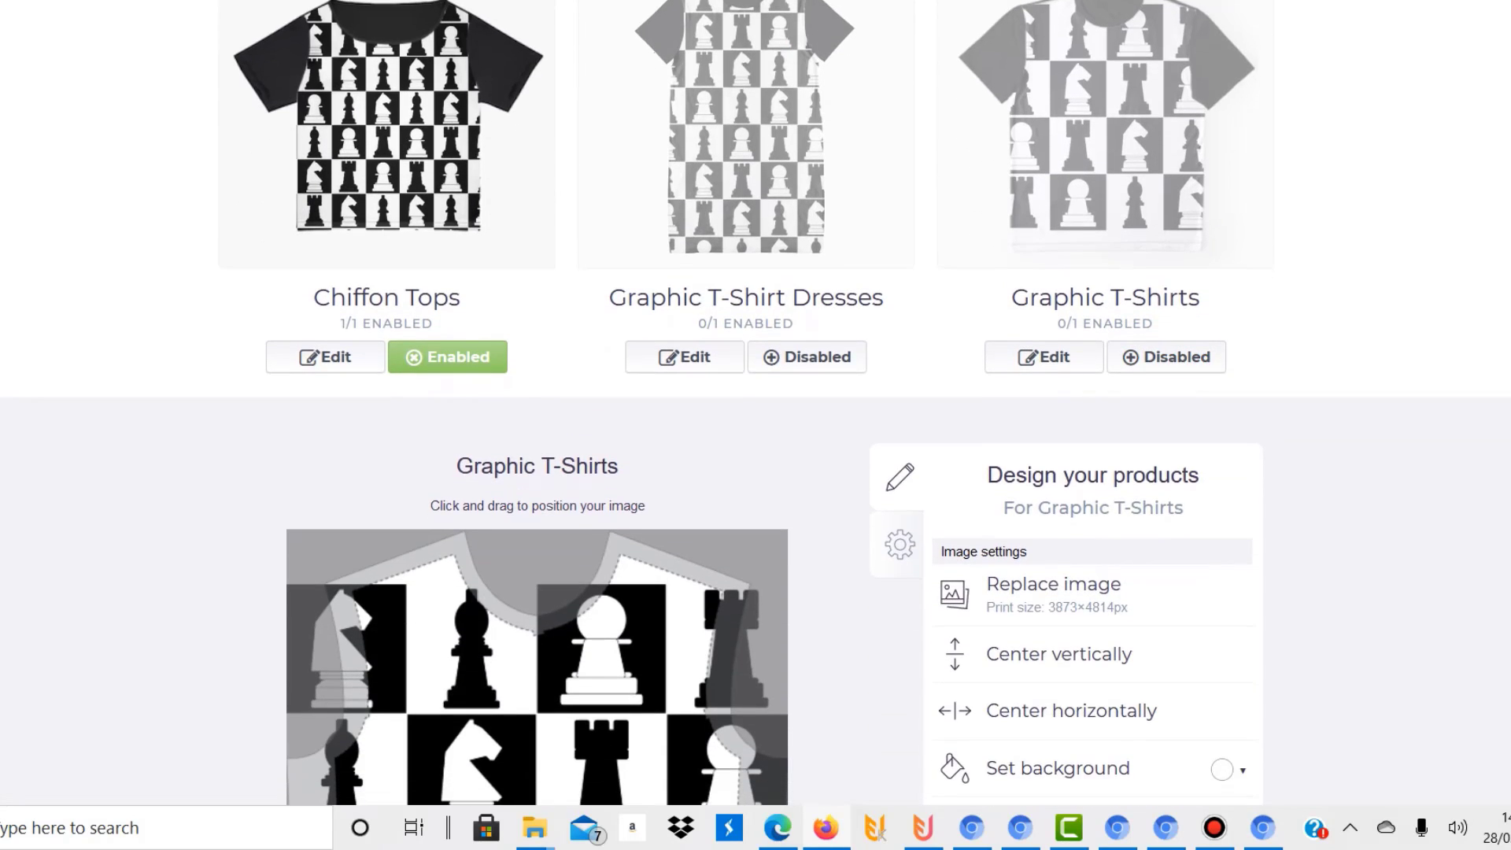
scroll(755, 401, down, 6)
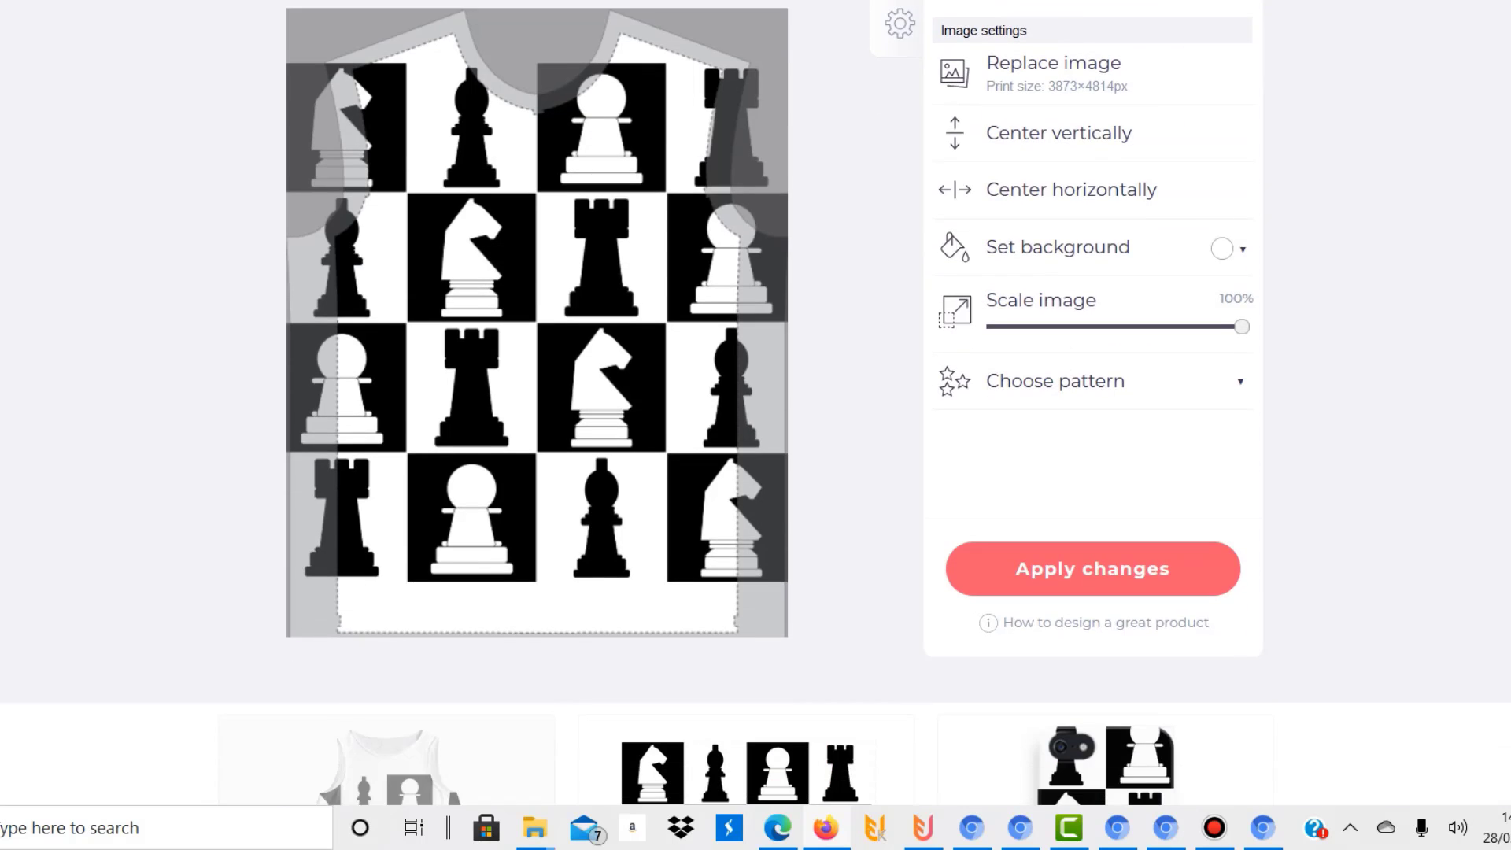
drag(1242, 327, 1210, 326)
click(1212, 382)
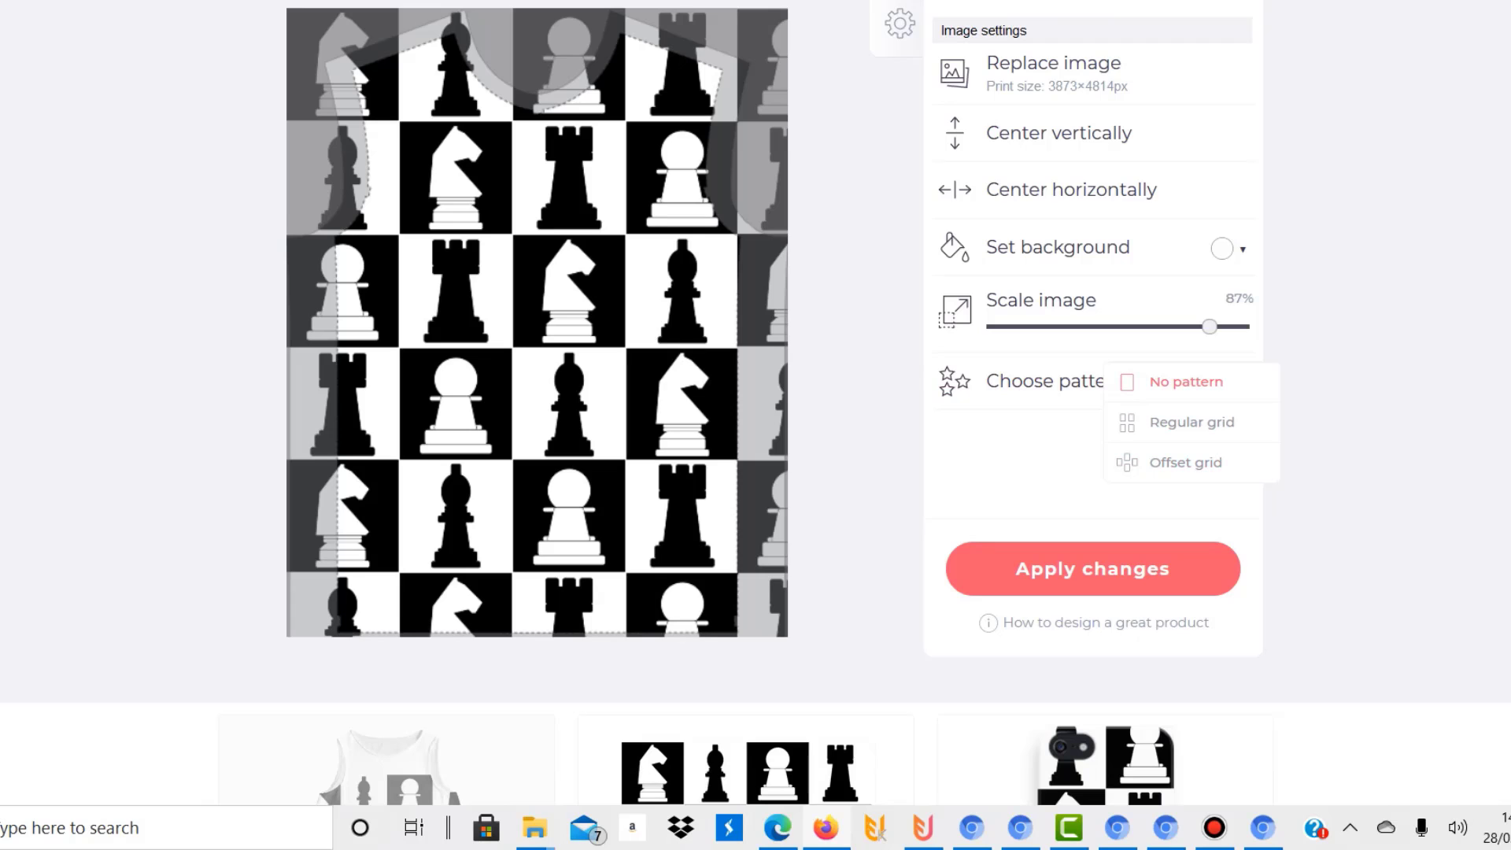
drag(1210, 327, 1176, 327)
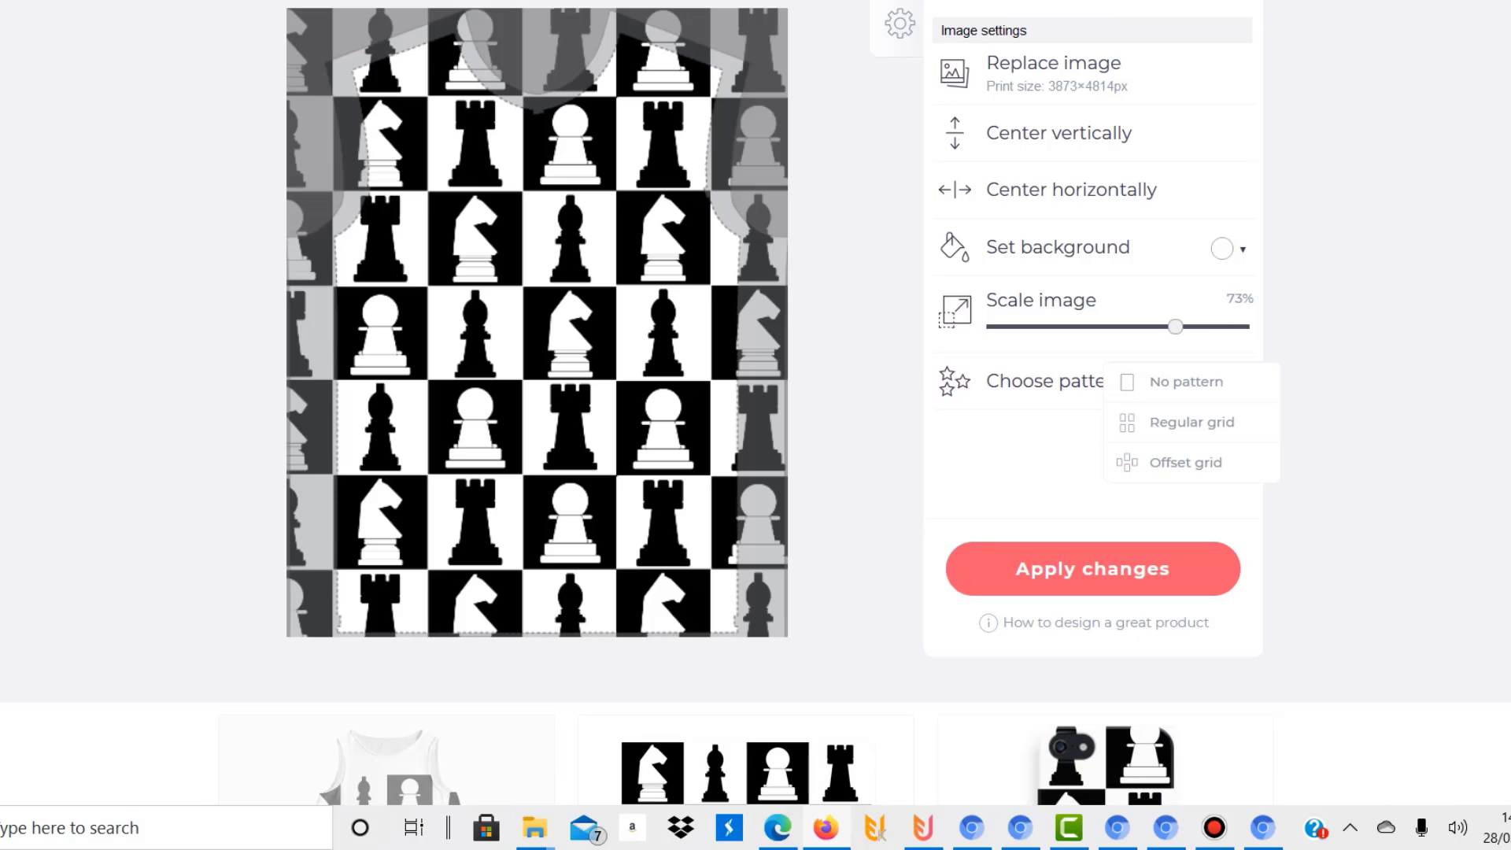
- Open the A-line dresses for editing and enable them as a product
scroll(756, 401, down, 8)
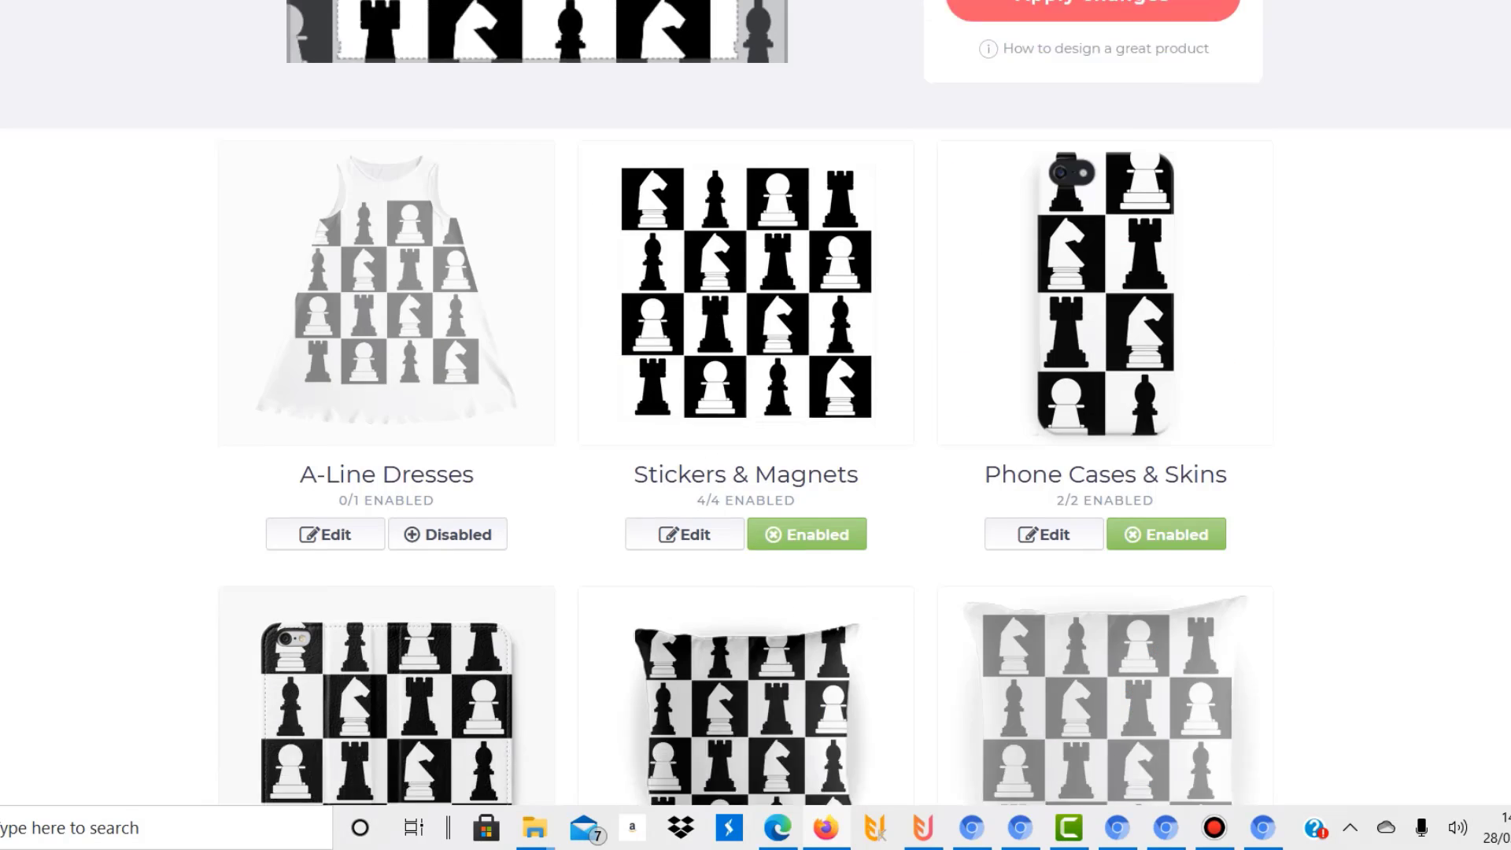
click(325, 392)
scroll(755, 401, down, 8)
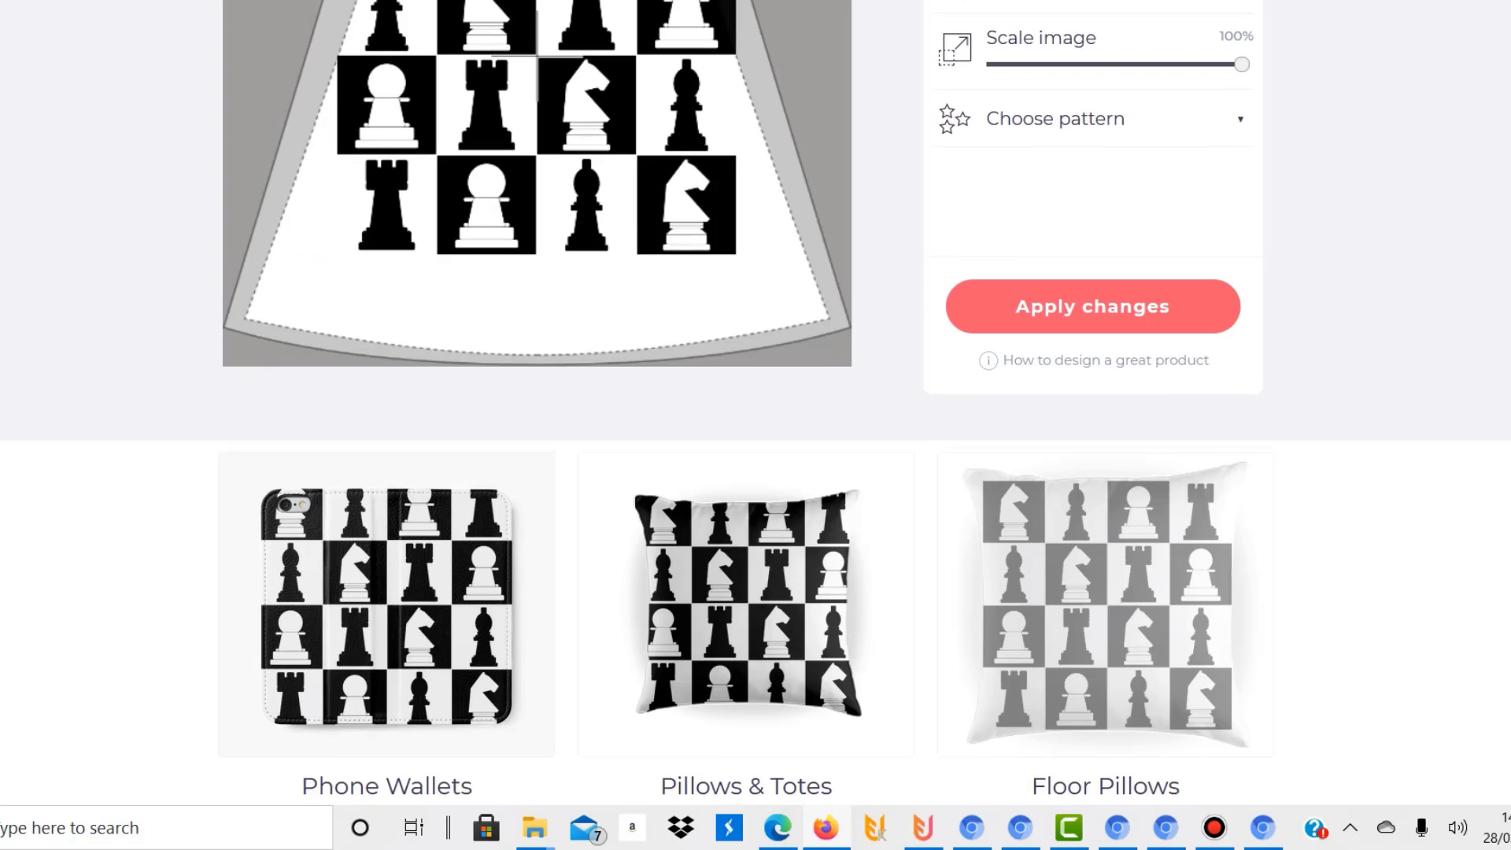
scroll(755, 401, up, 7)
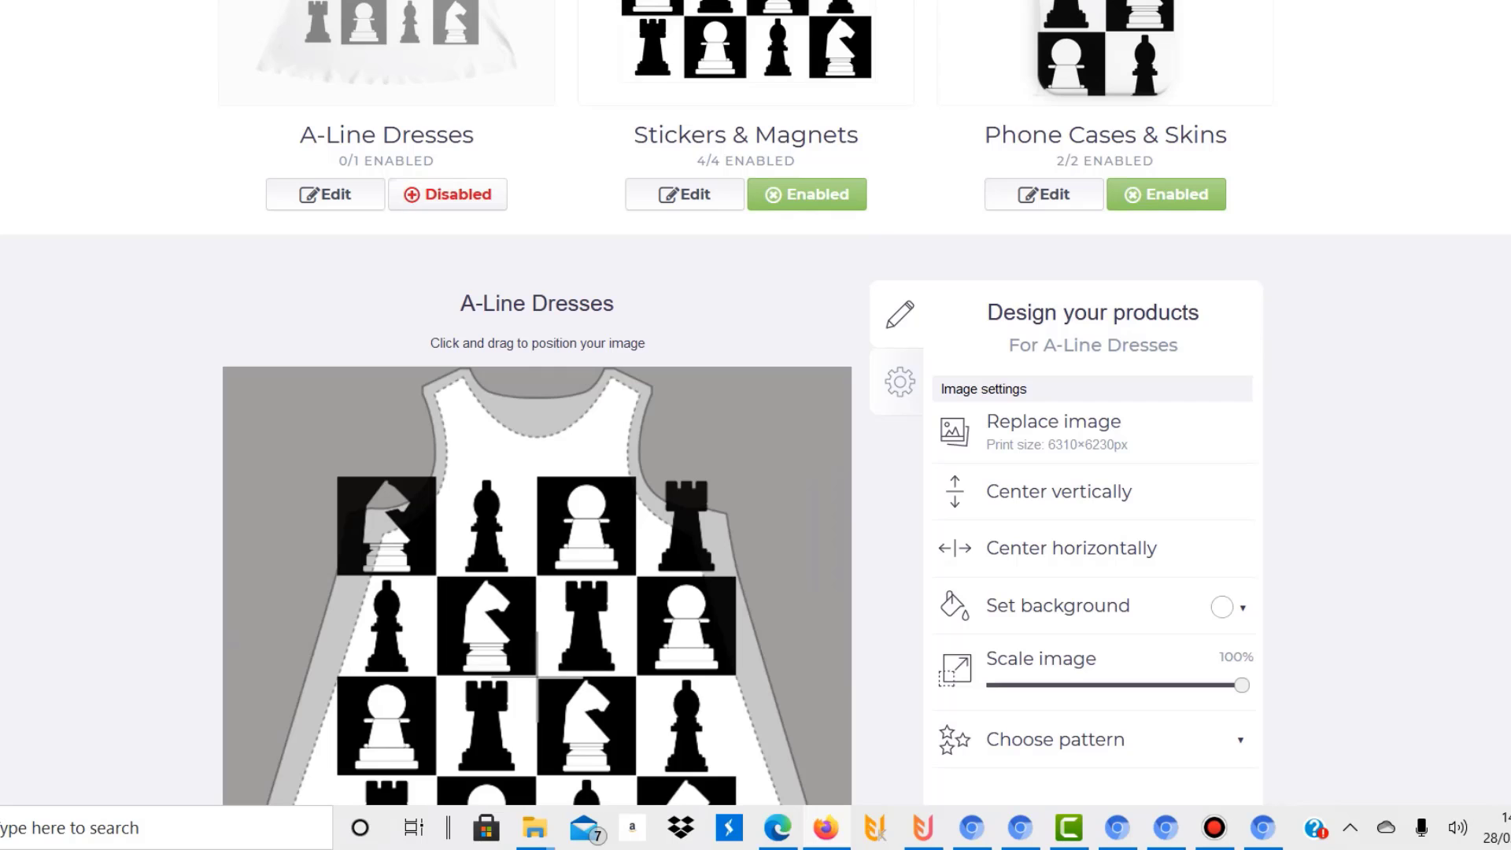
click(447, 194)
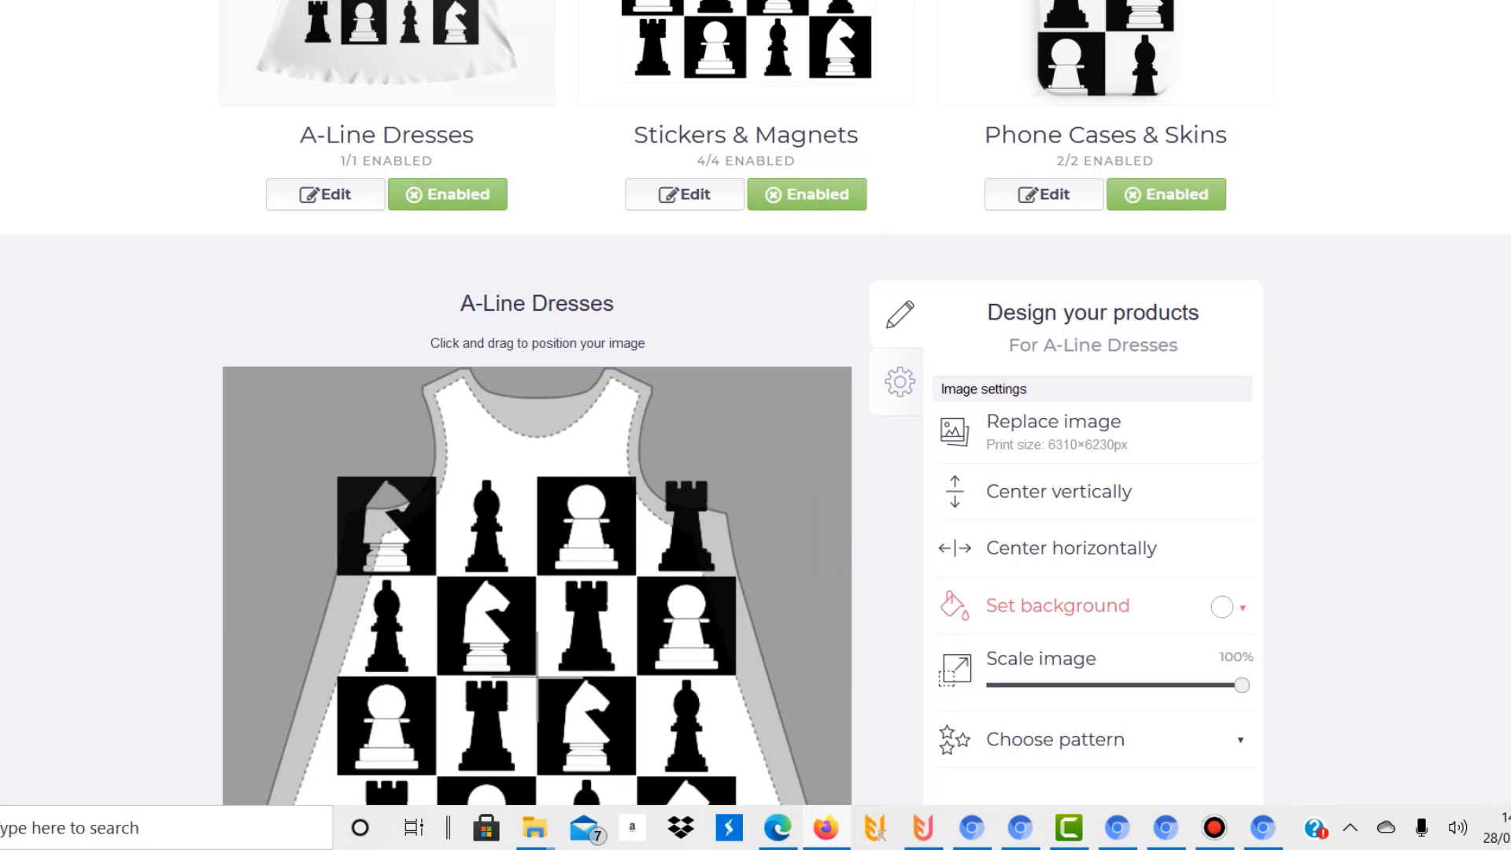
- Tile the chess design on the A-line dresses in an offset grid and check the product preview
scroll(1054, 386, down, 8)
scroll(1054, 386, up, 4)
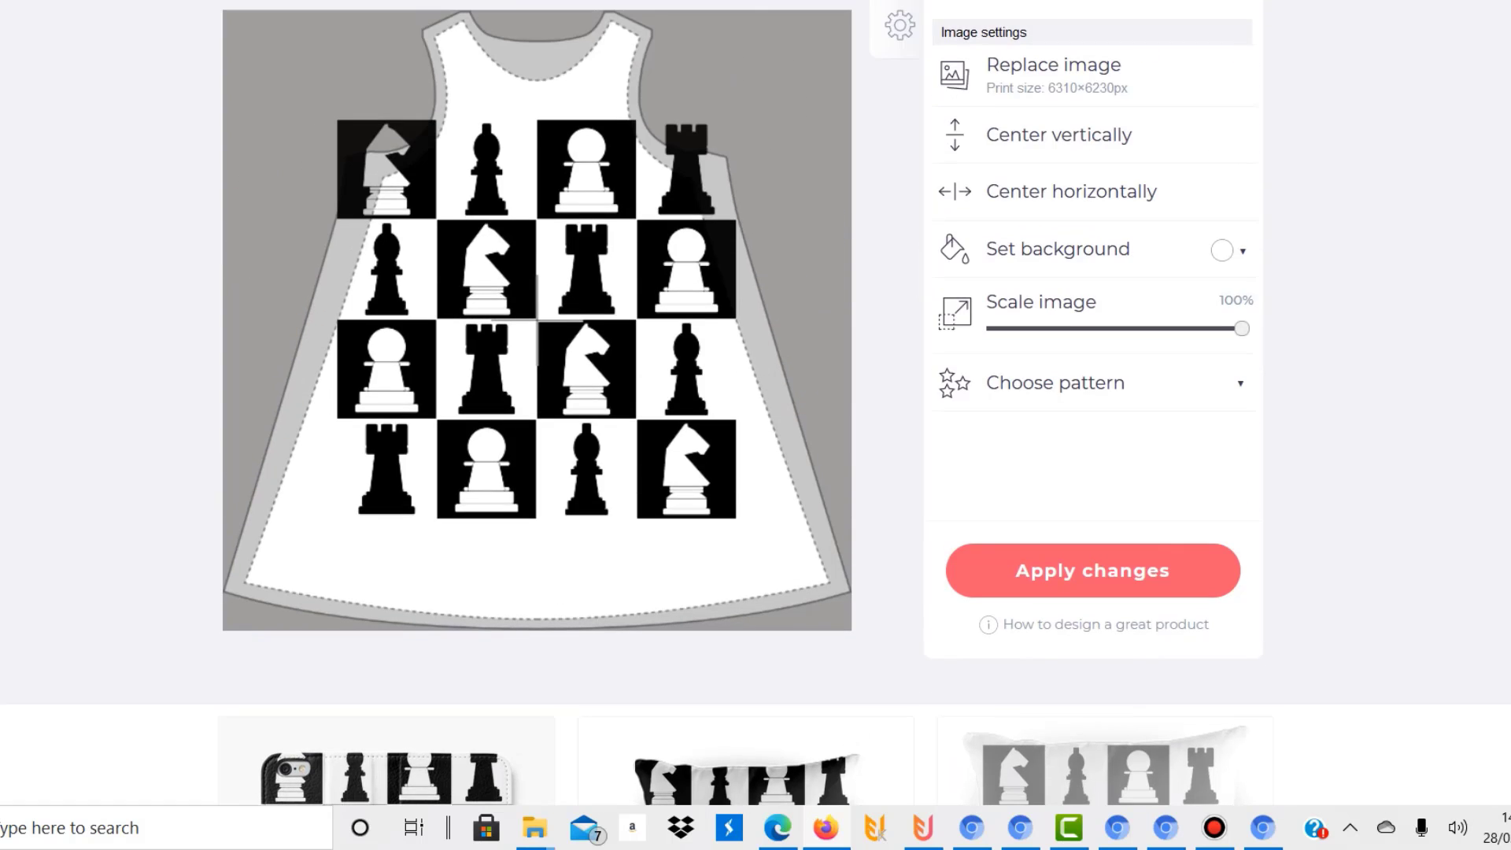
click(1054, 383)
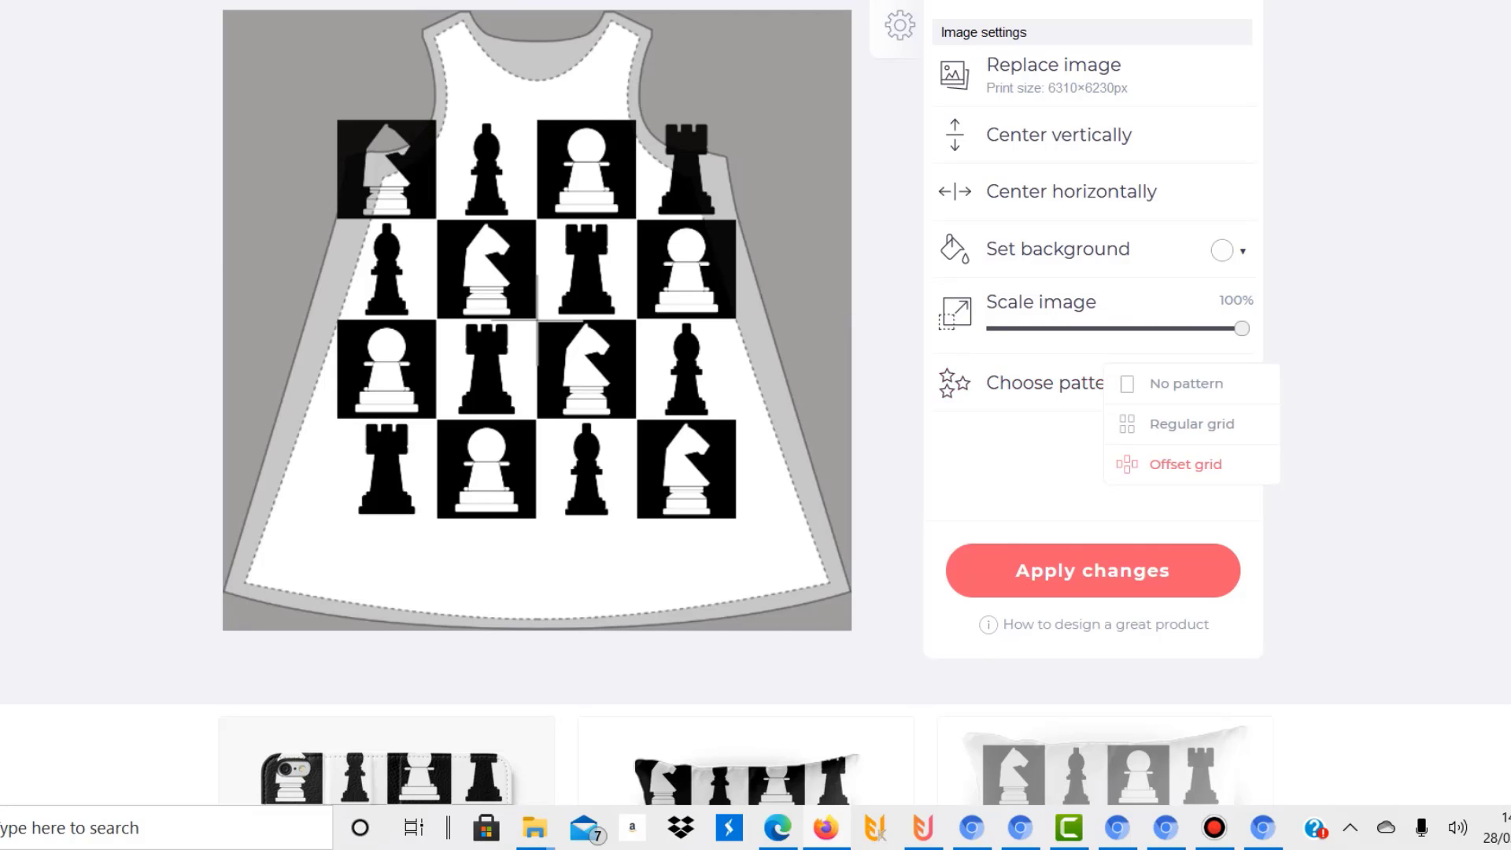
click(1185, 464)
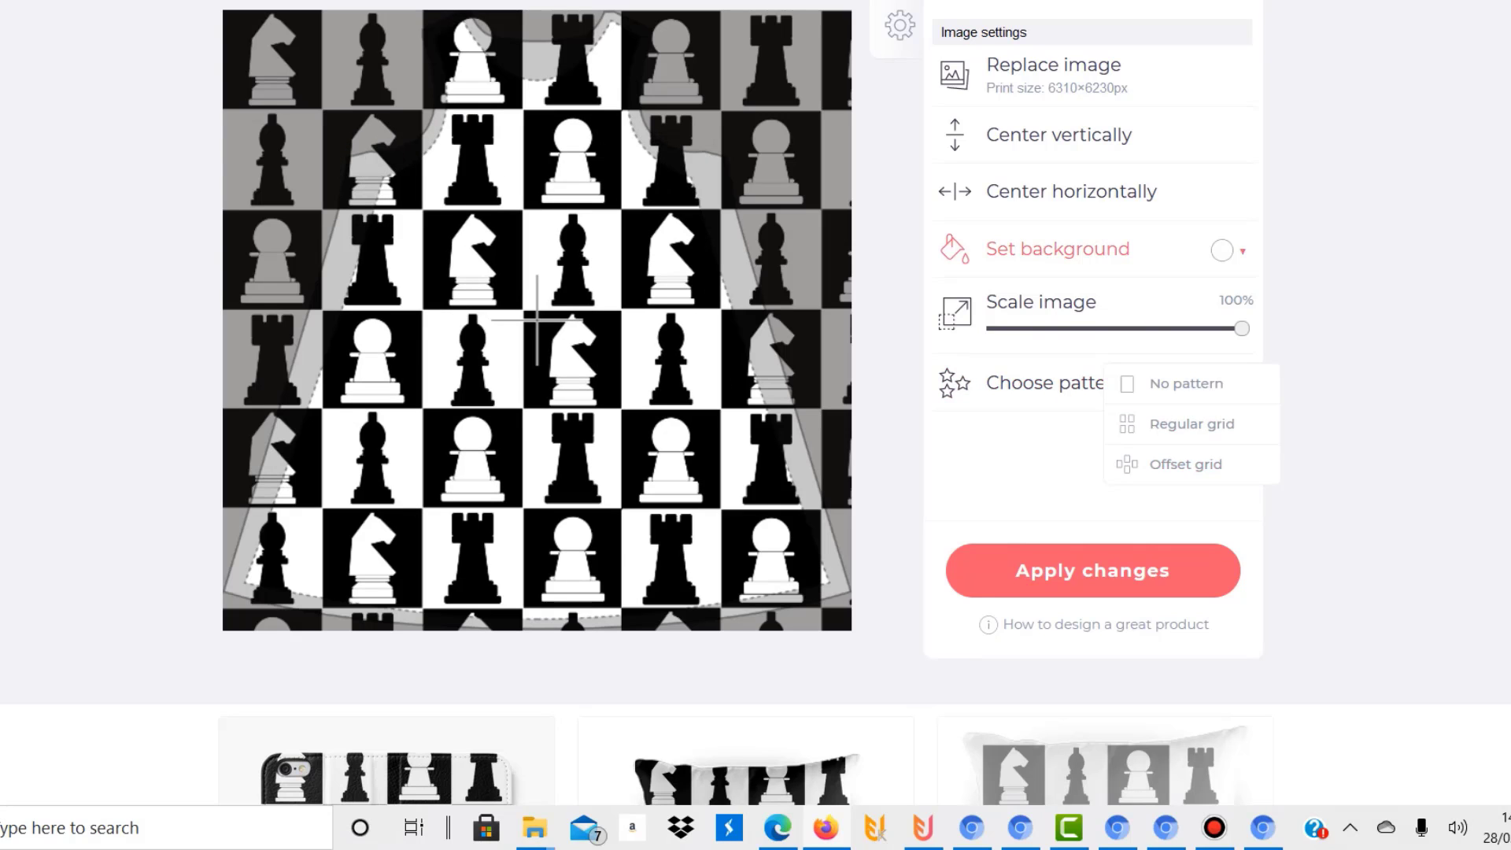
scroll(537, 319, up, 8)
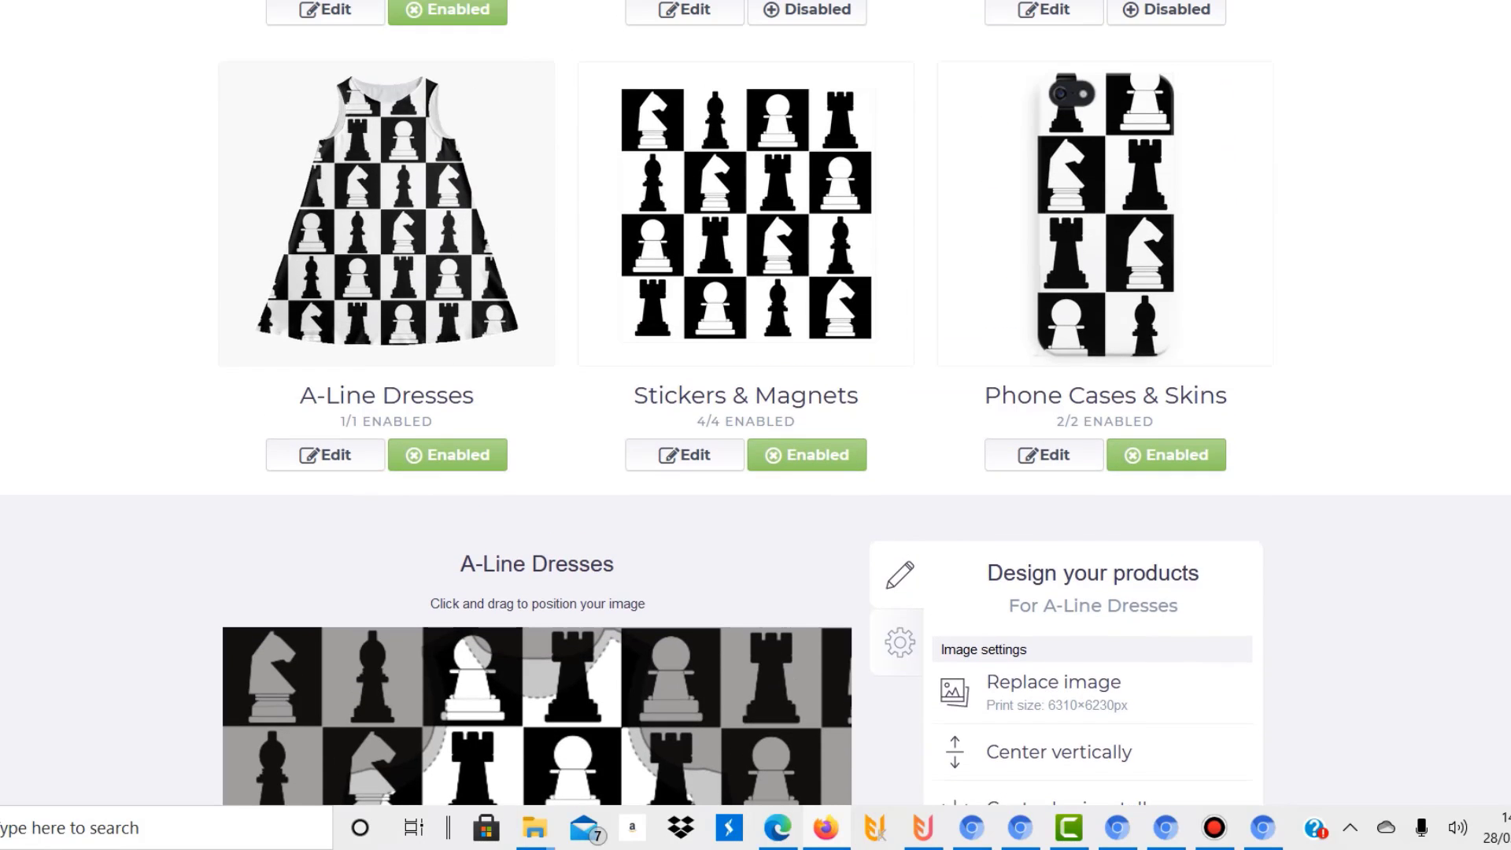
- Open the stickers and magnets settings to view how the chess design is placed
click(685, 455)
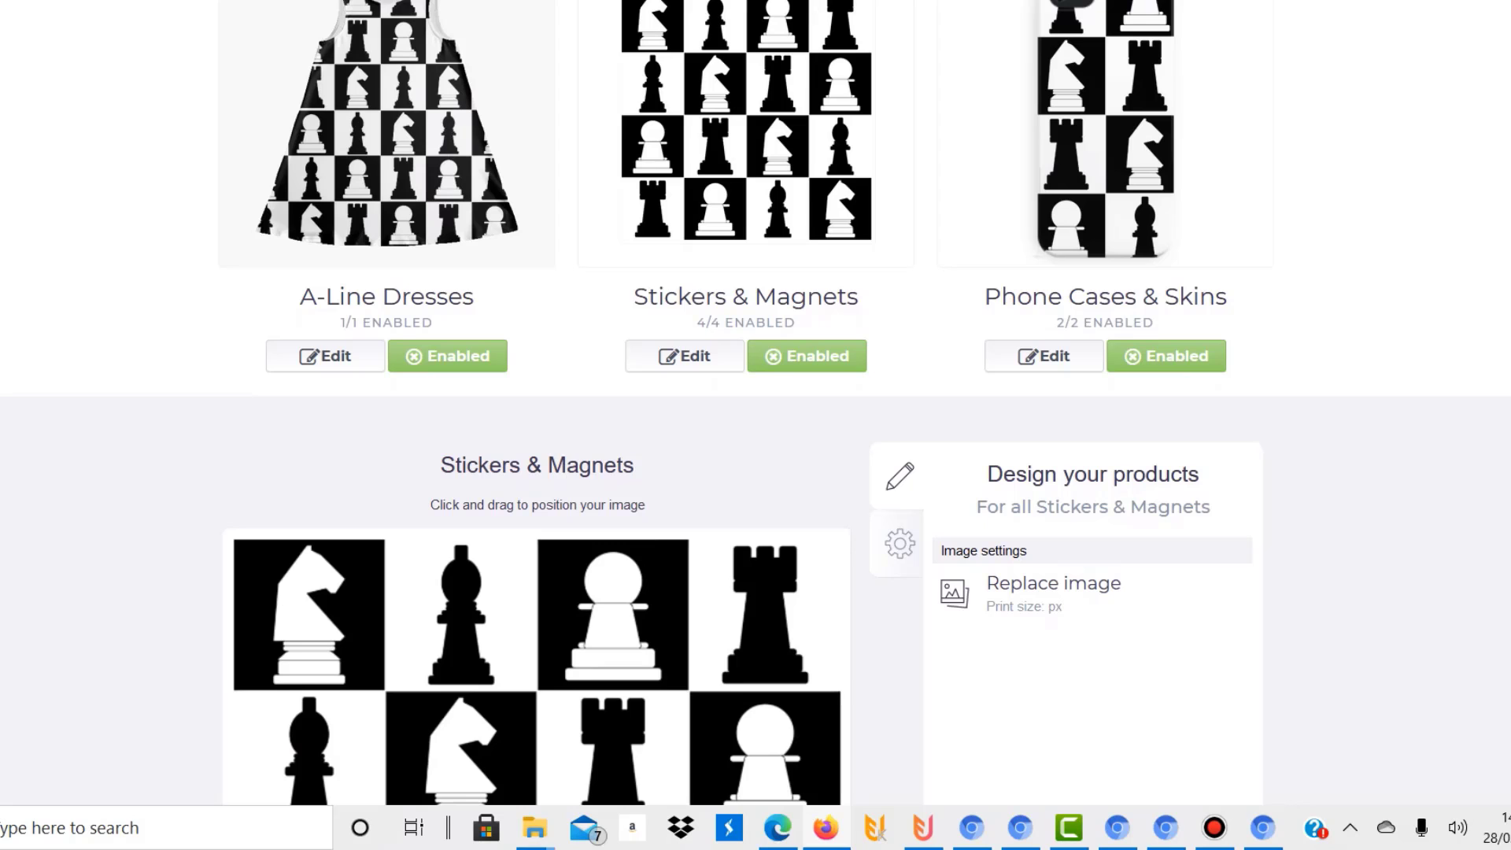
scroll(755, 425, down, 12)
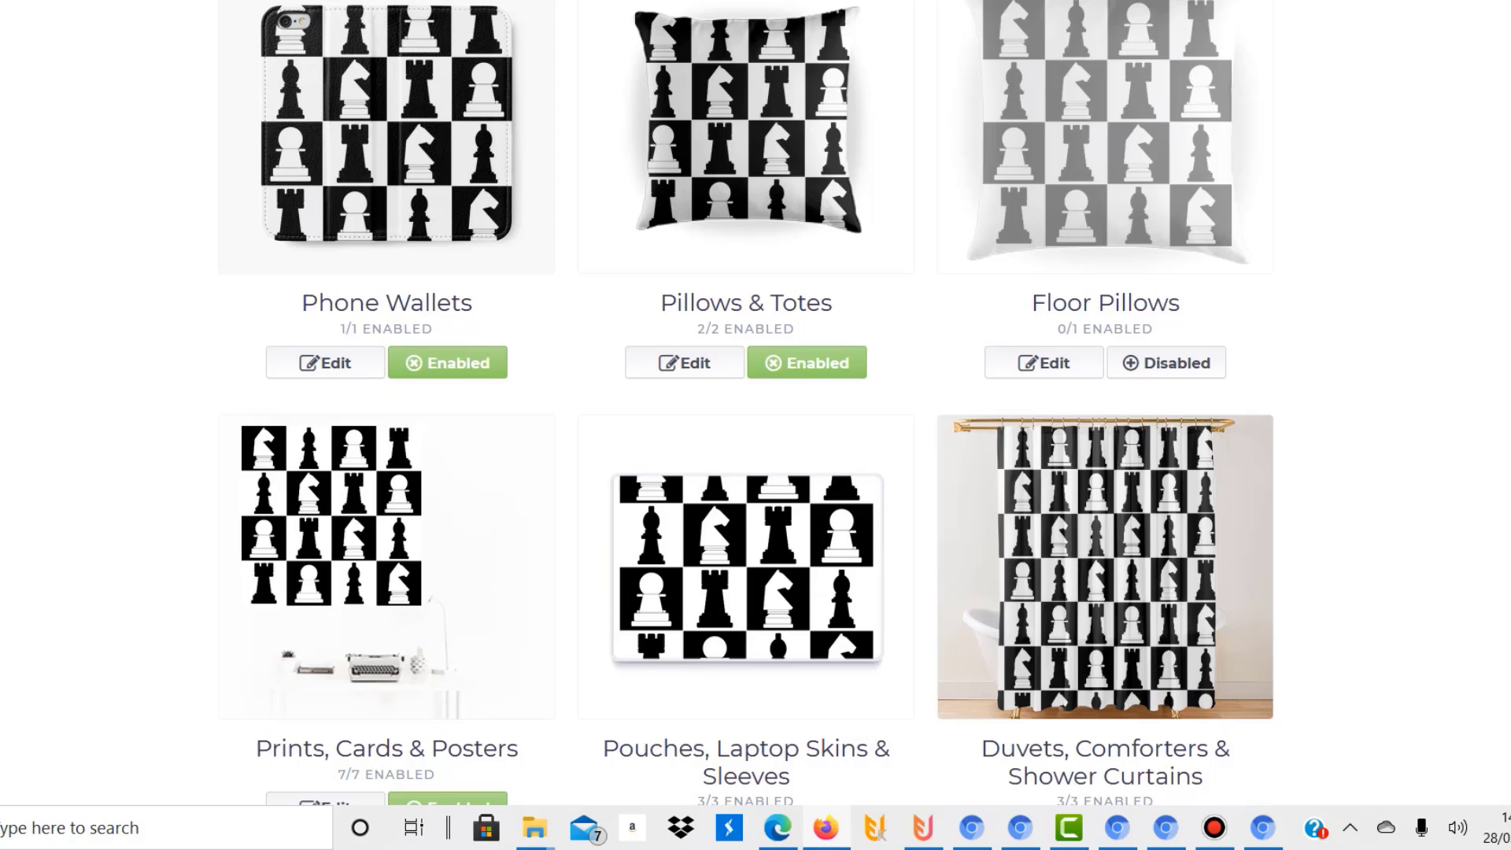
- Edit the pillows and totes, tile the chess design across them at 55% scale and check the product preview
click(684, 362)
scroll(755, 403, up, 1)
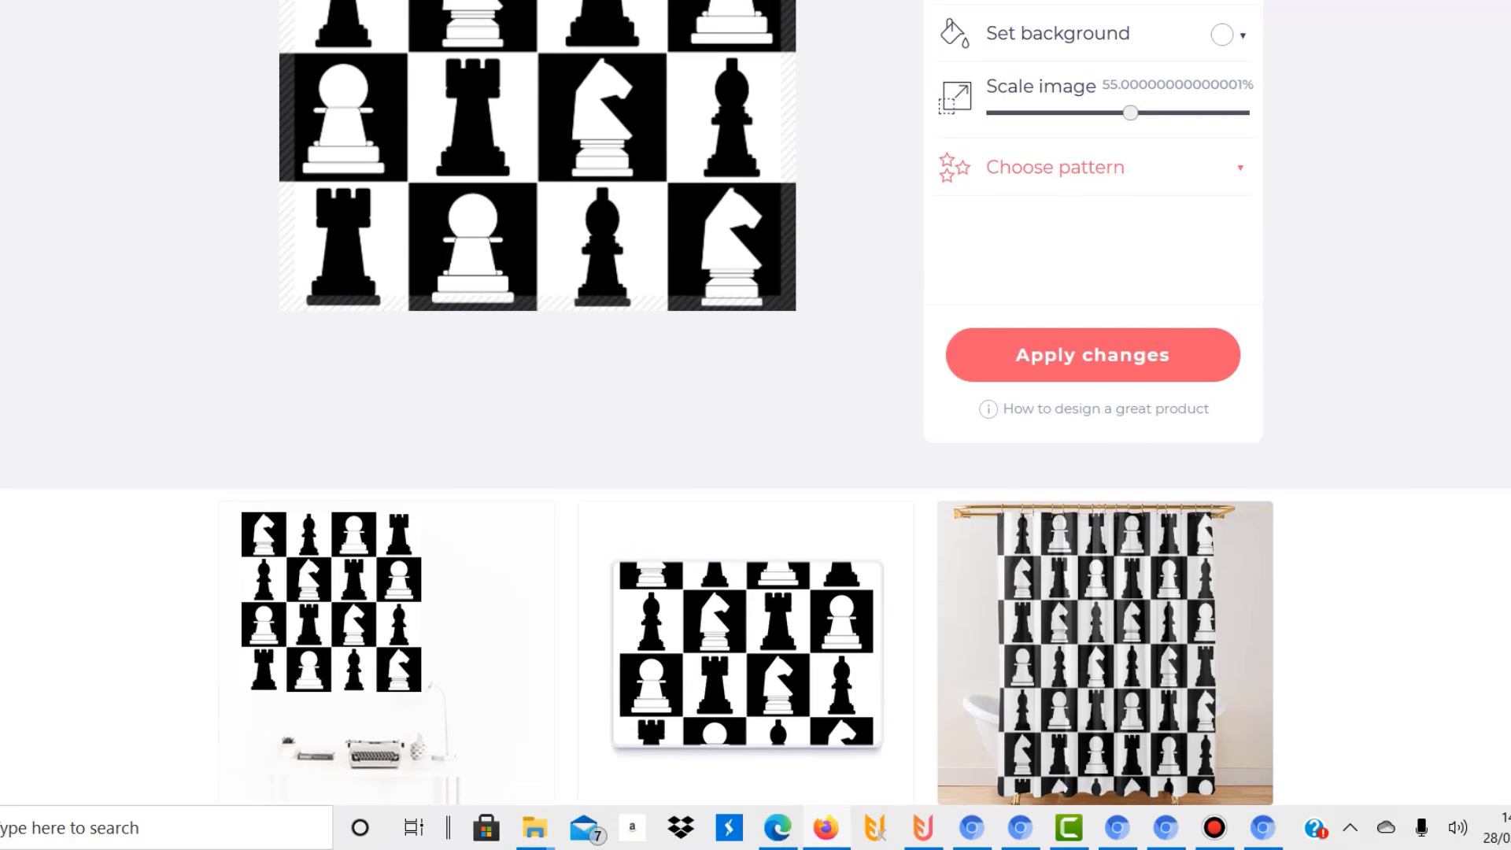
click(1102, 168)
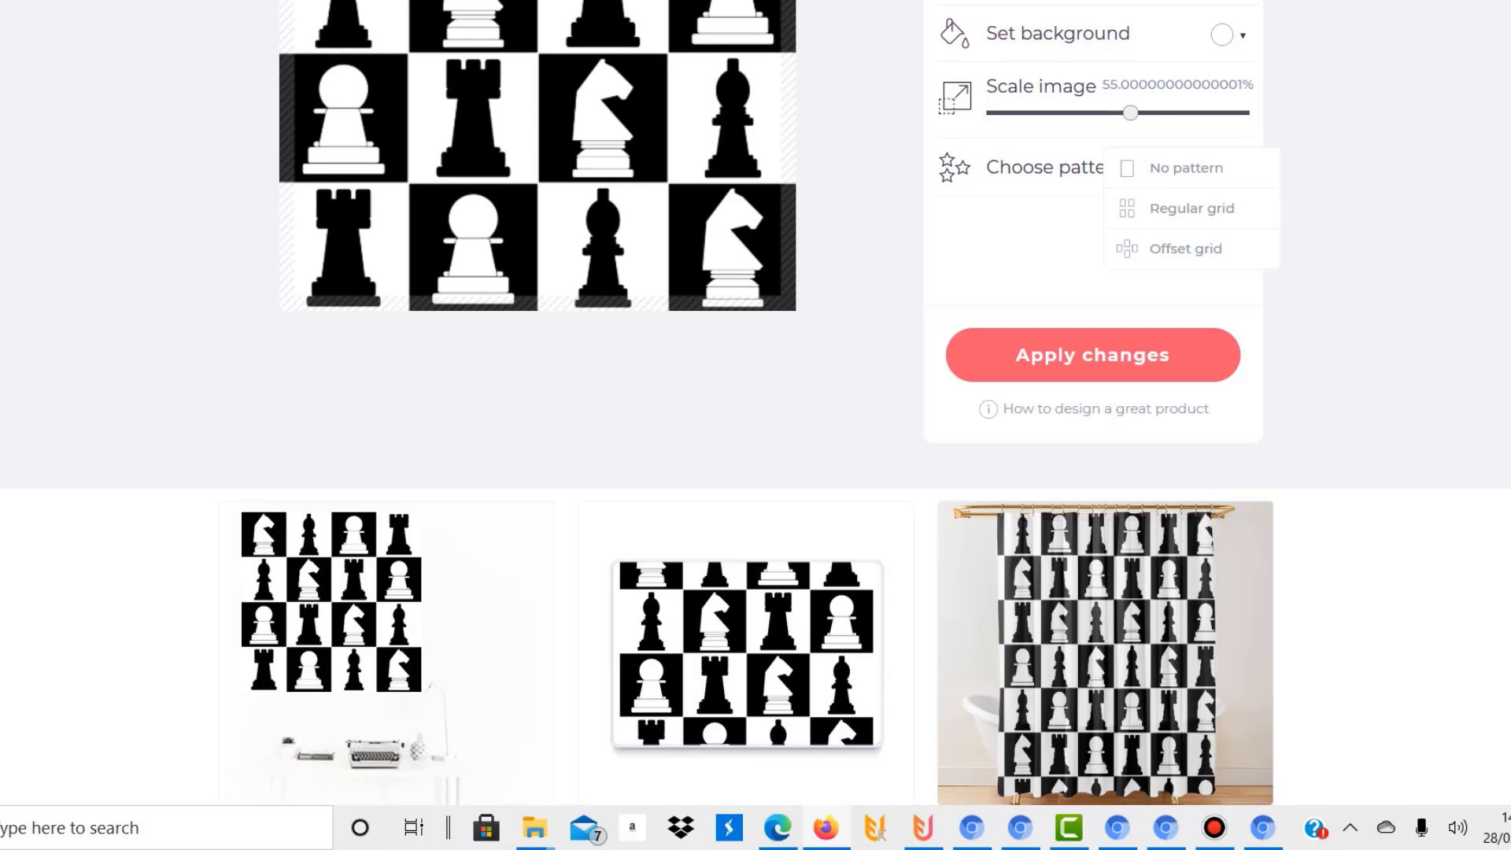
mouse_move(1130, 113)
mouse_down()
mouse_move(1158, 113)
mouse_move(1130, 113)
mouse_up()
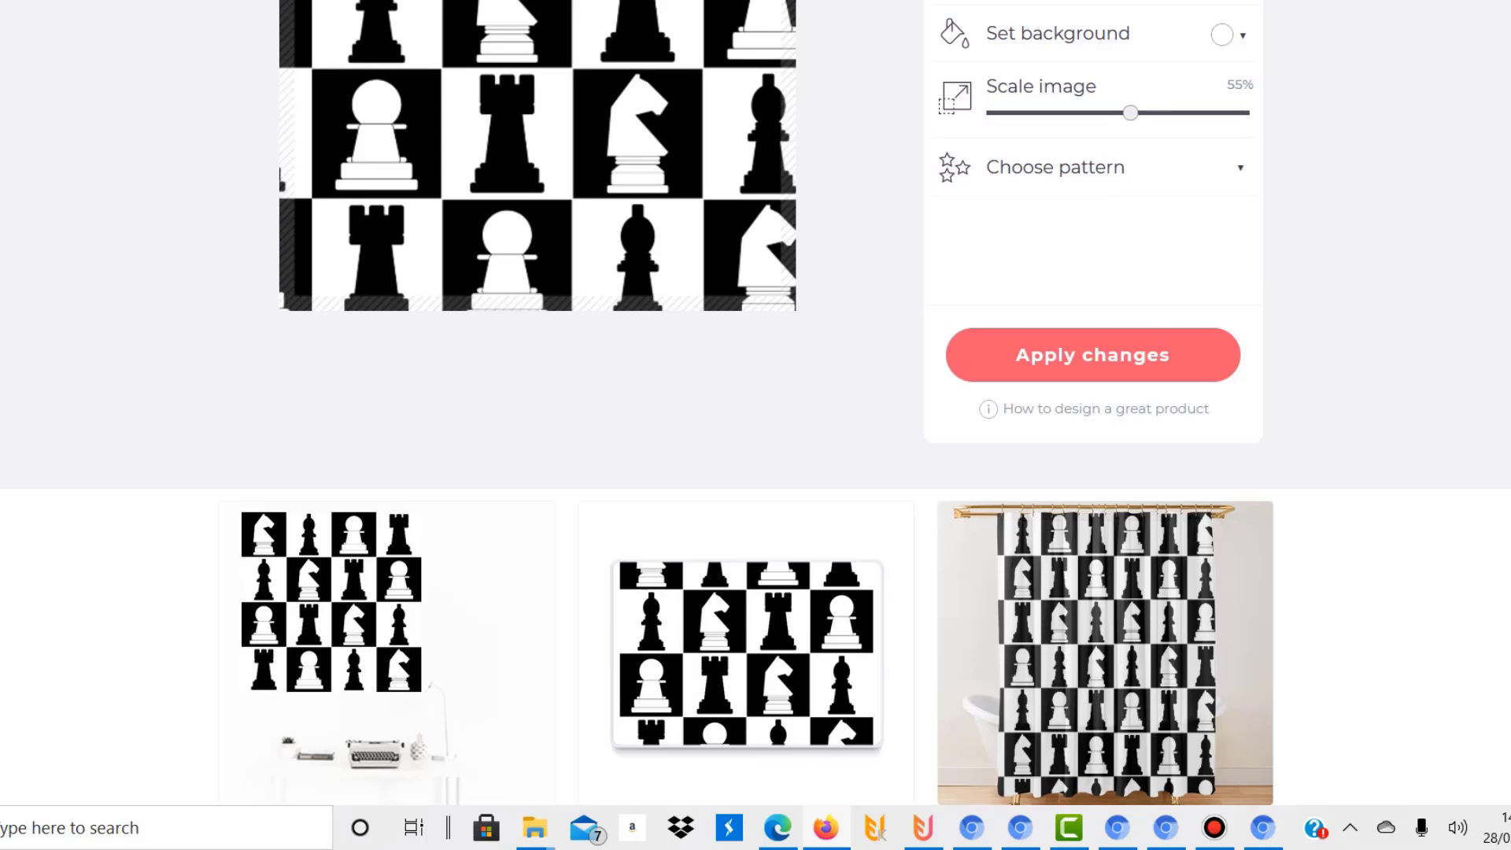
scroll(755, 425, up, 10)
scroll(755, 425, down, 4)
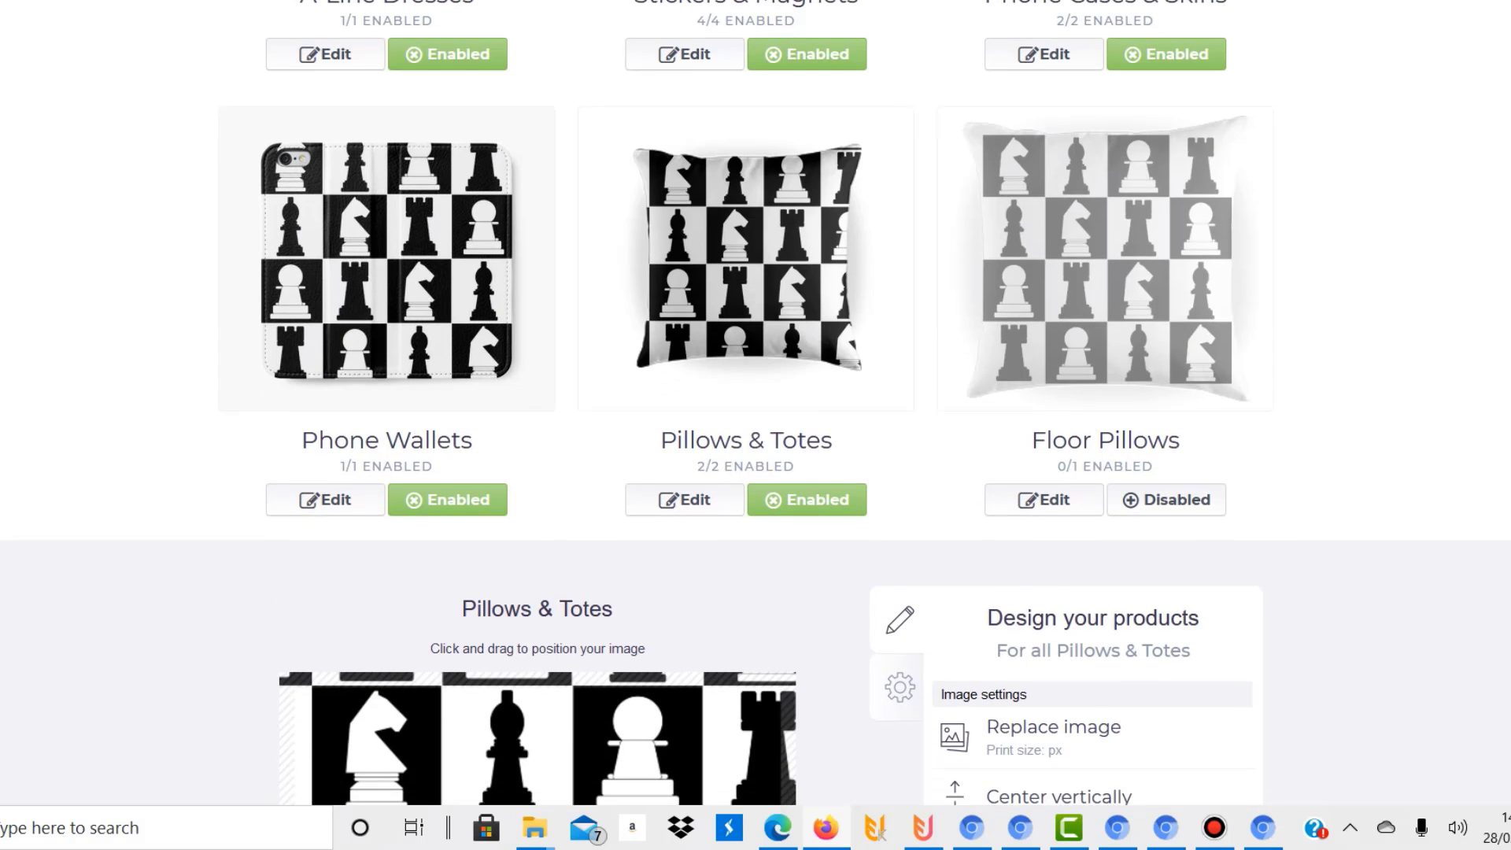
scroll(756, 425, up, 3)
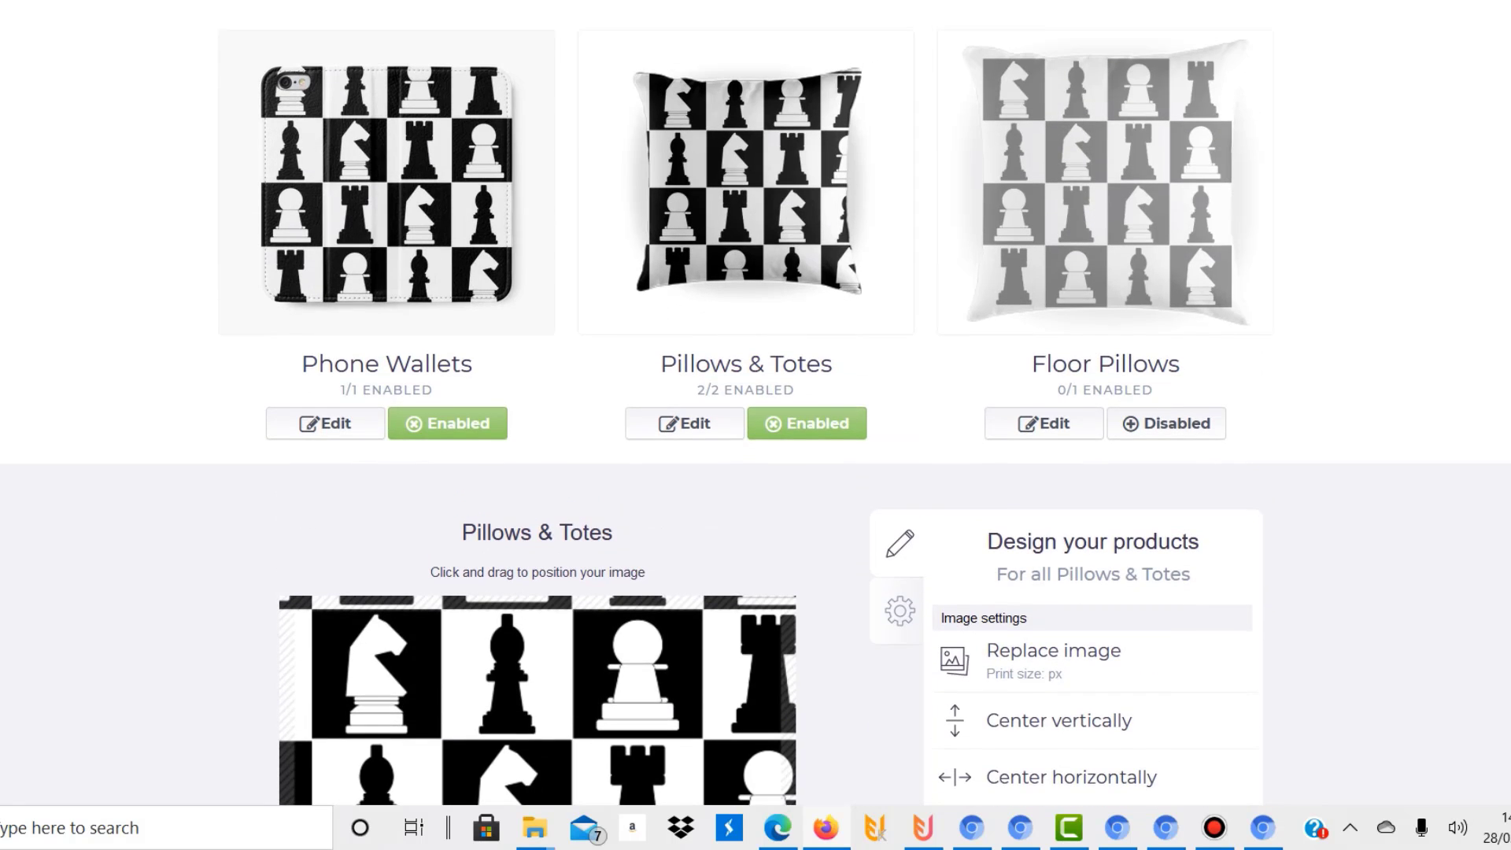
- Open the floor pillows for editing, tile the chess design in an offset grid and check the product preview
scroll(756, 425, down, 2)
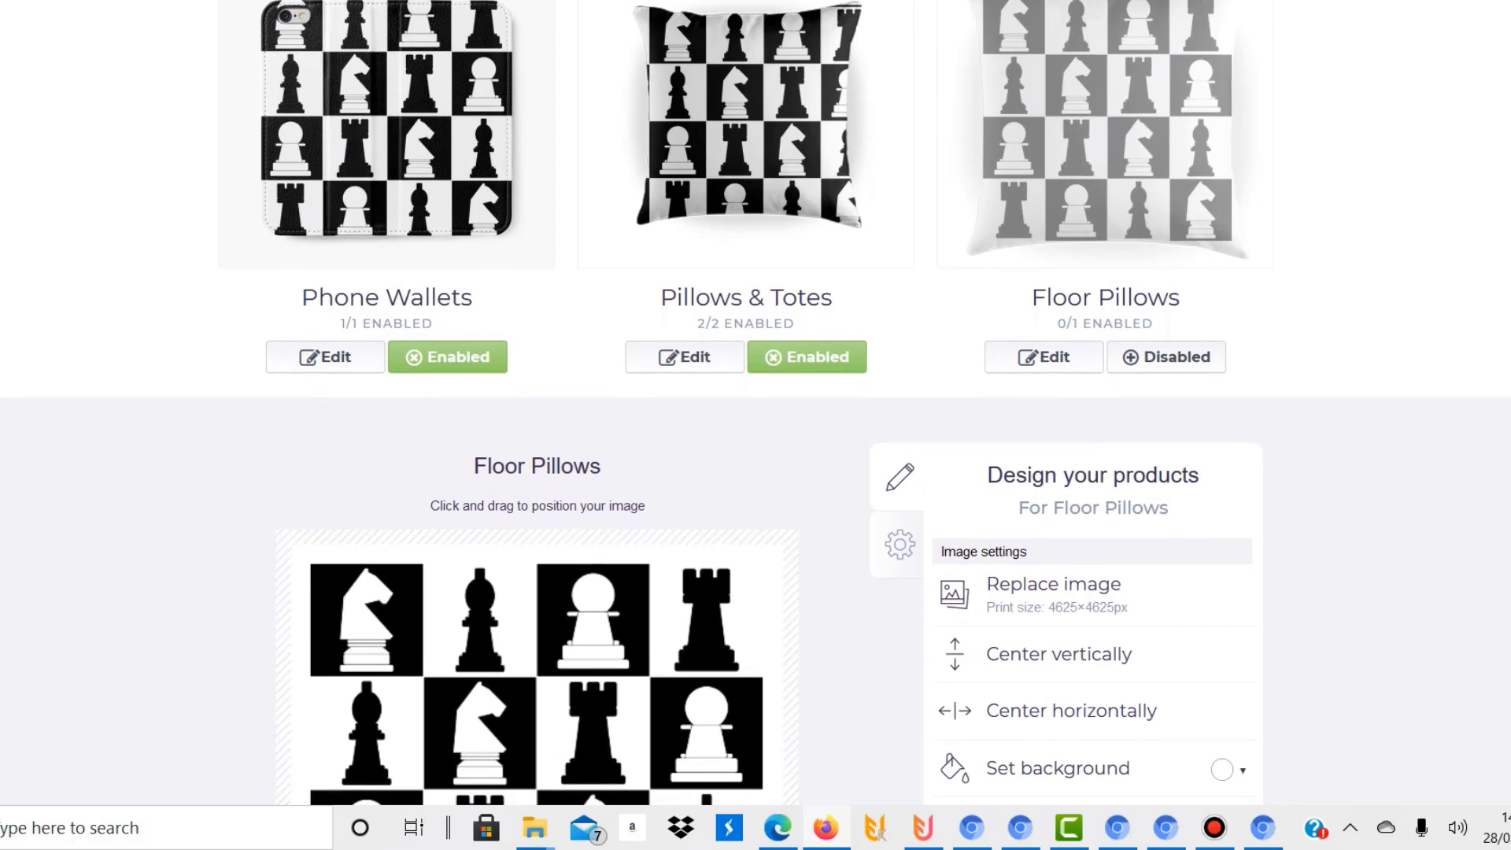
scroll(755, 425, down, 2)
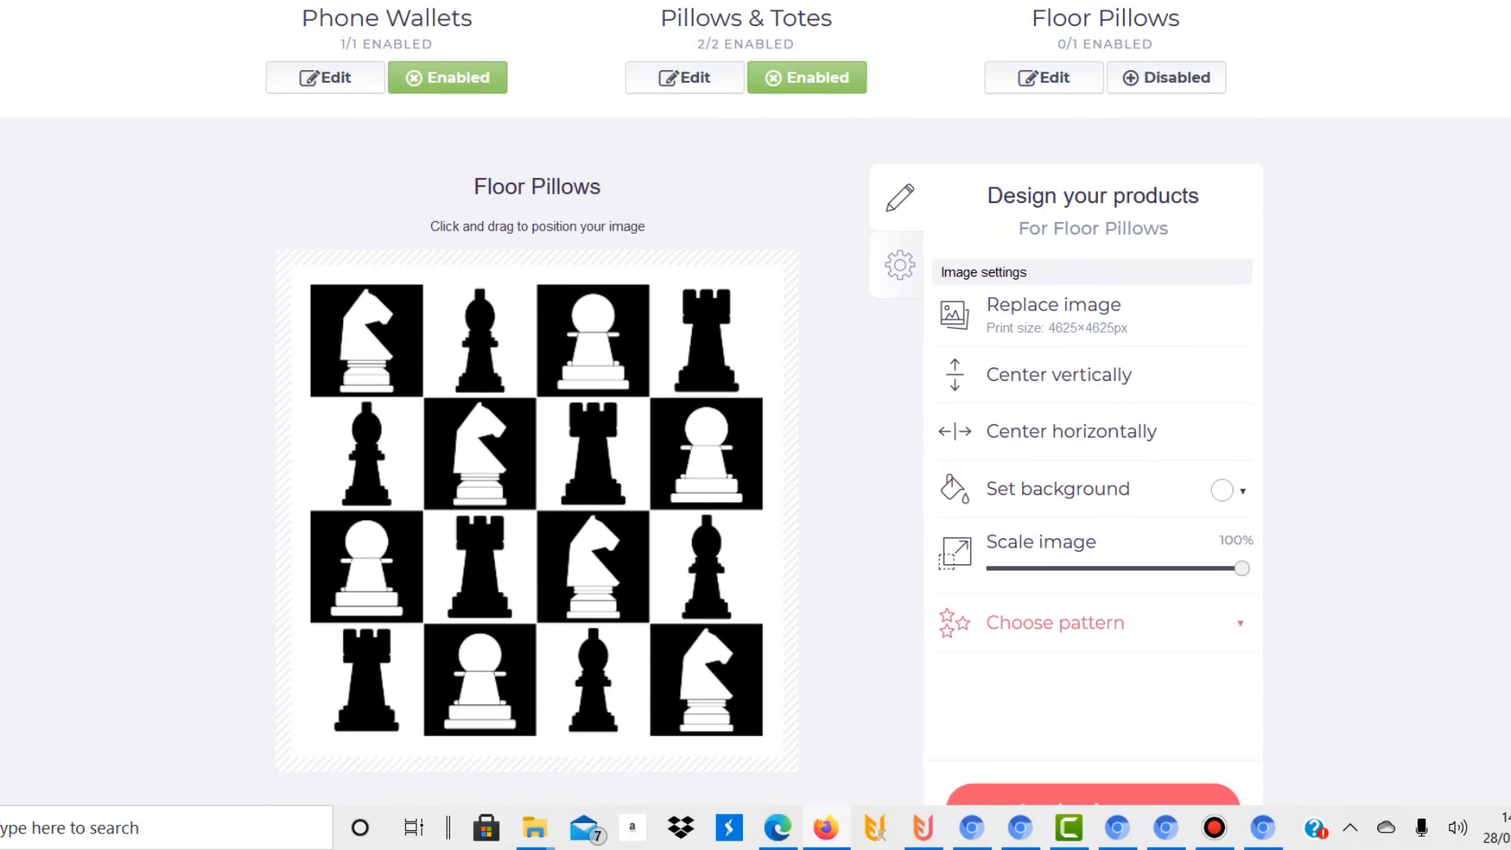
click(1180, 622)
click(1185, 704)
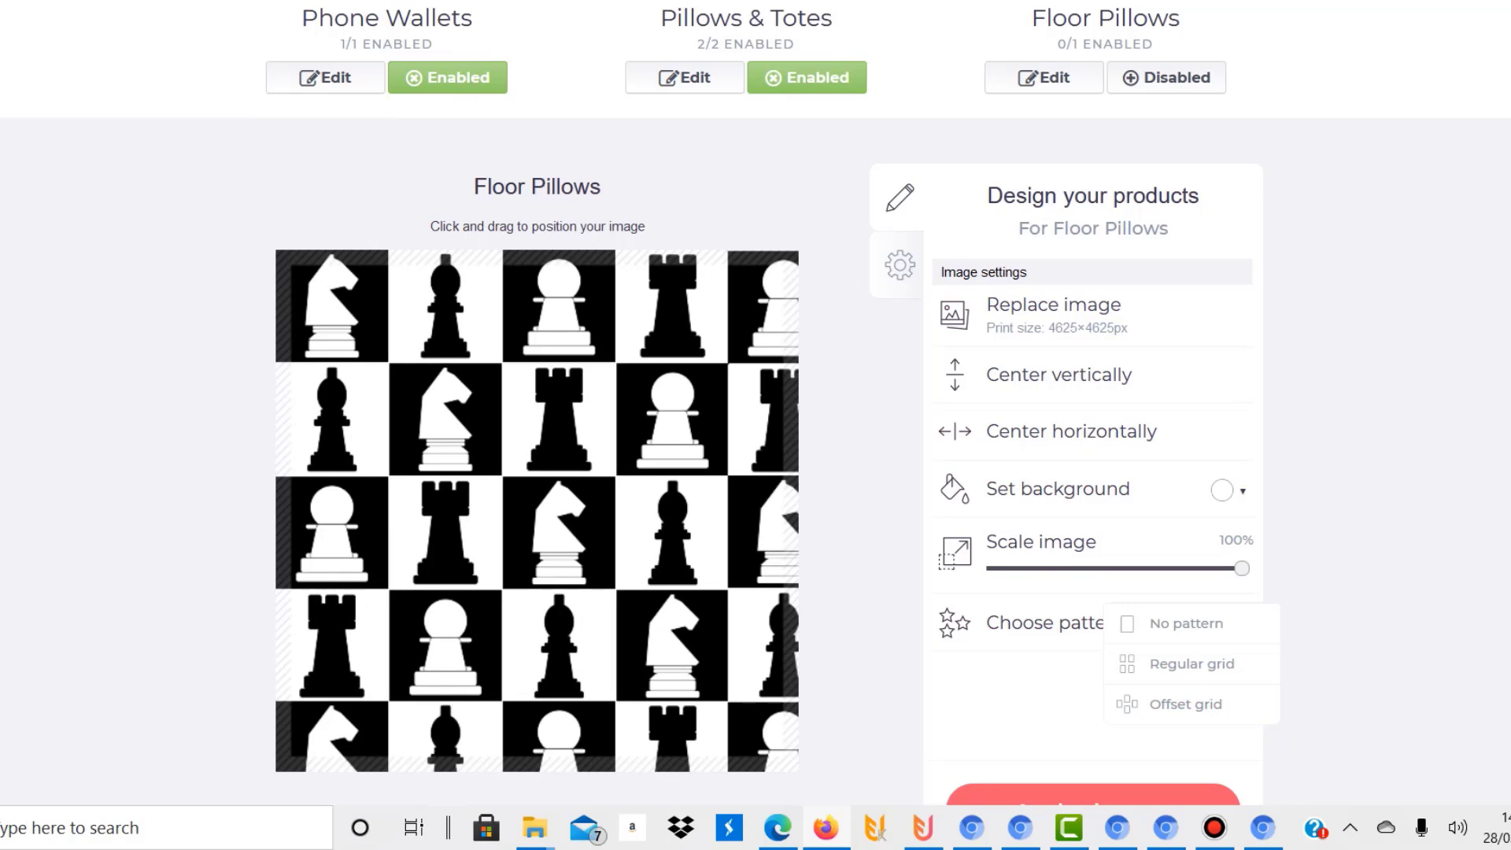
scroll(755, 425, up, 8)
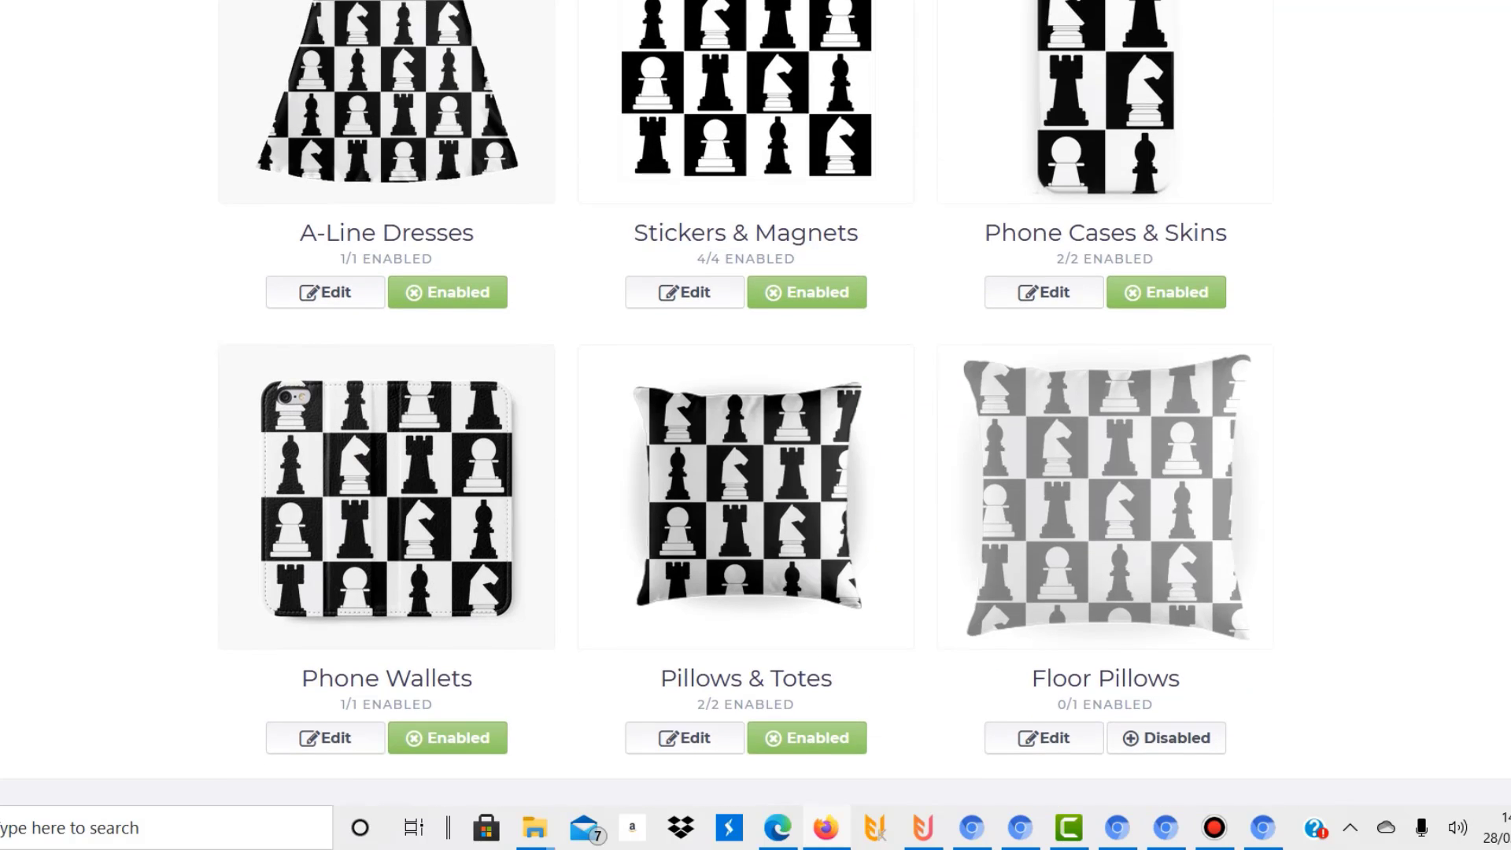
scroll(755, 425, down, 10)
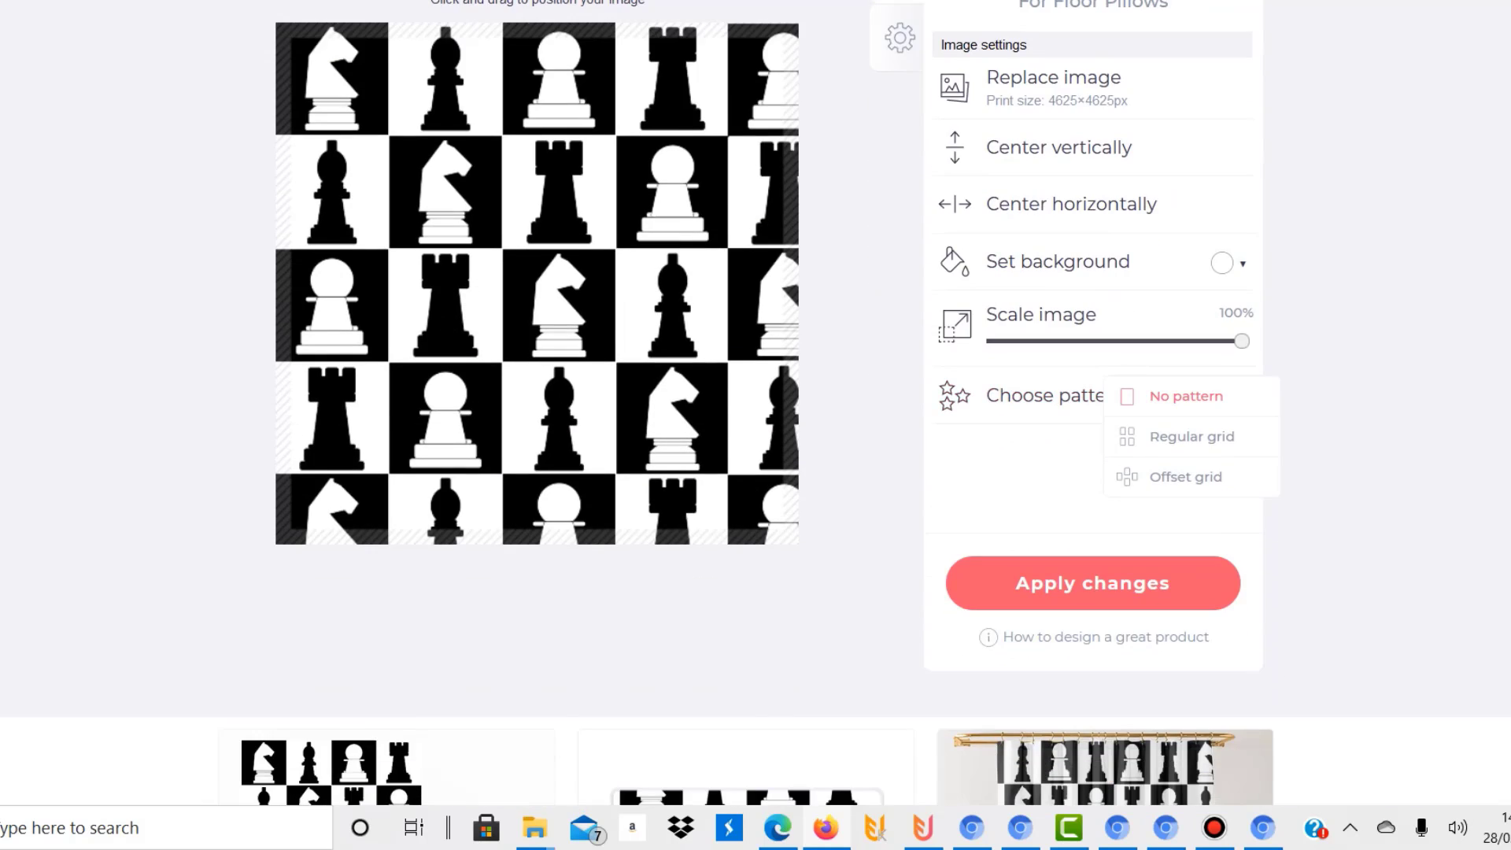
- Scale the floor pillow design to 69% and check how the tighter pattern looks on the product preview
drag(1242, 340, 1166, 341)
scroll(756, 425, down, 10)
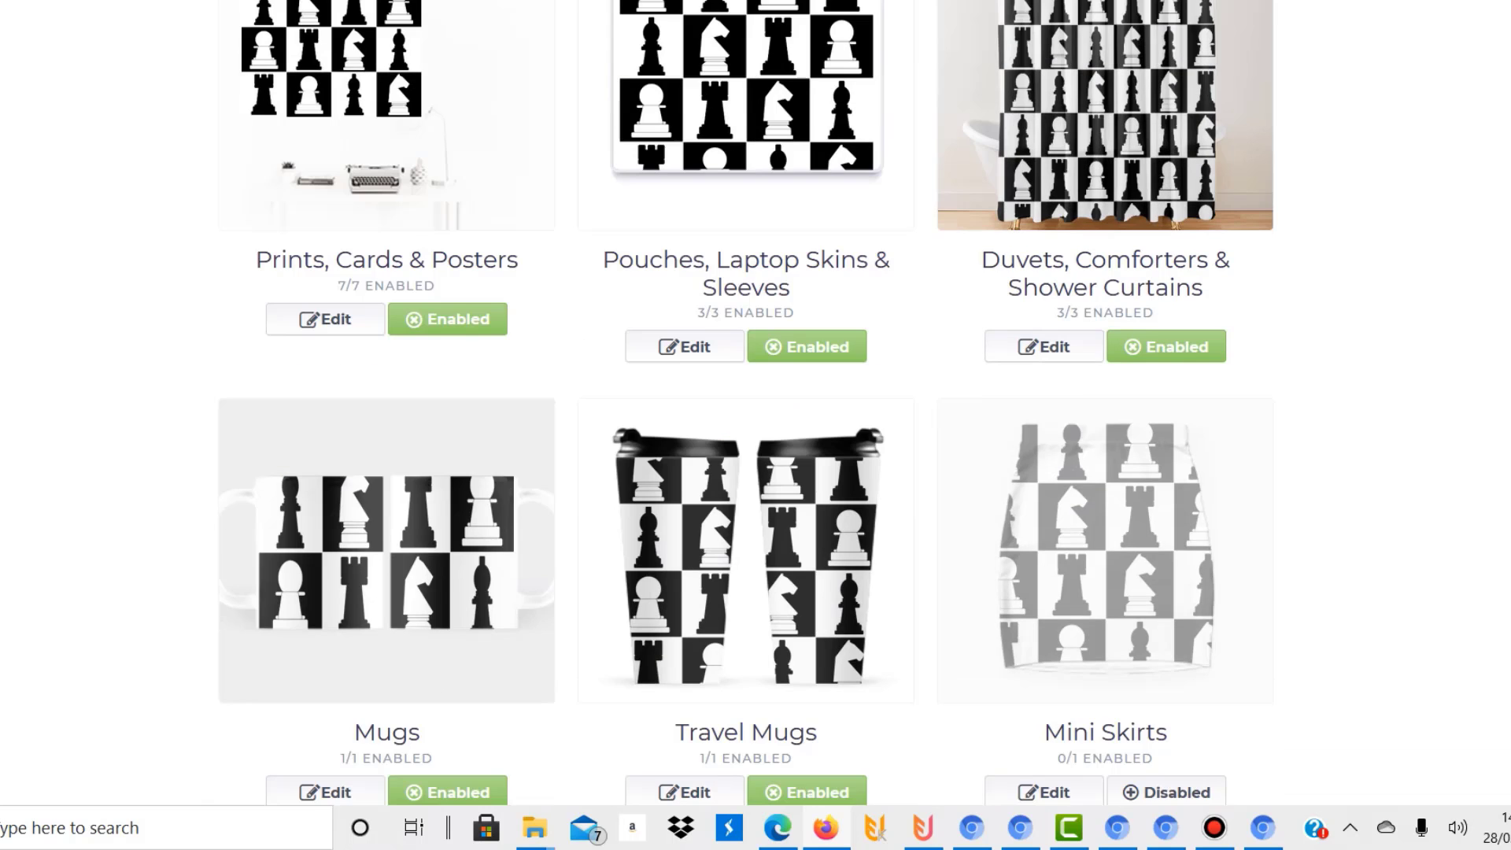
scroll(755, 425, up, 16)
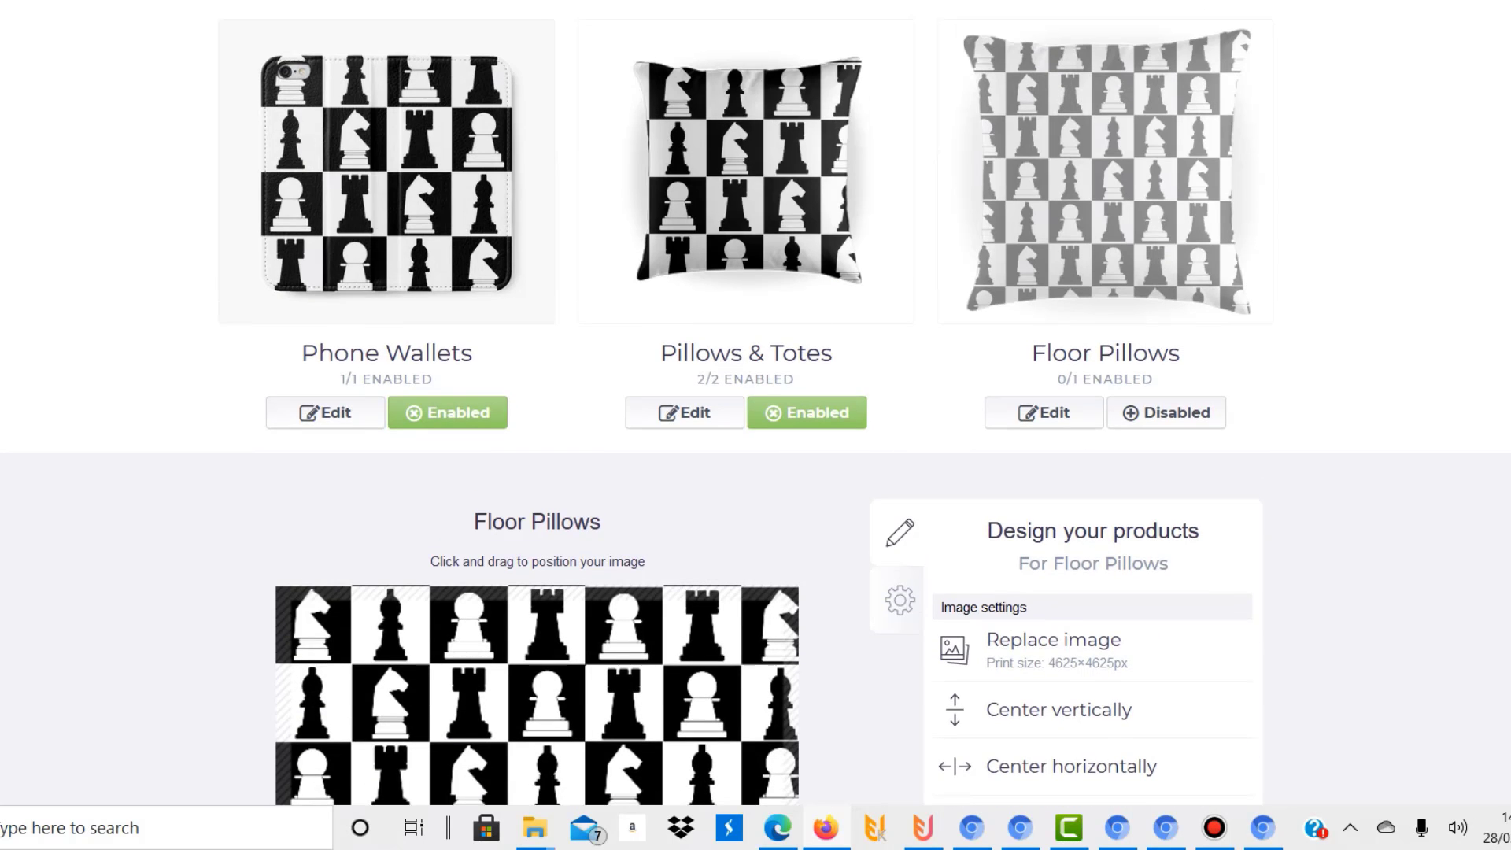
scroll(755, 425, down, 7)
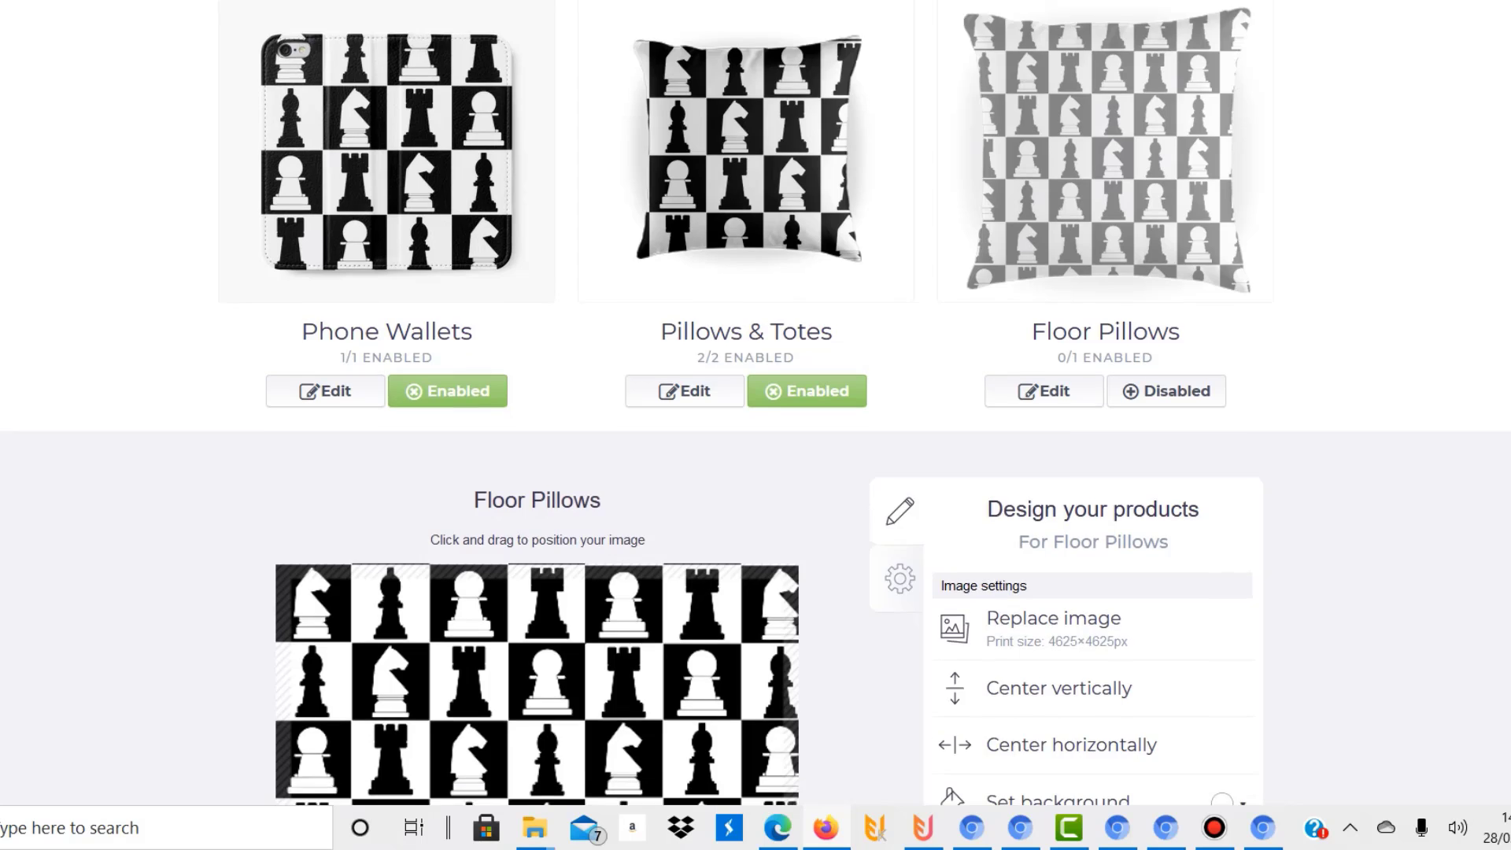
scroll(755, 425, down, 5)
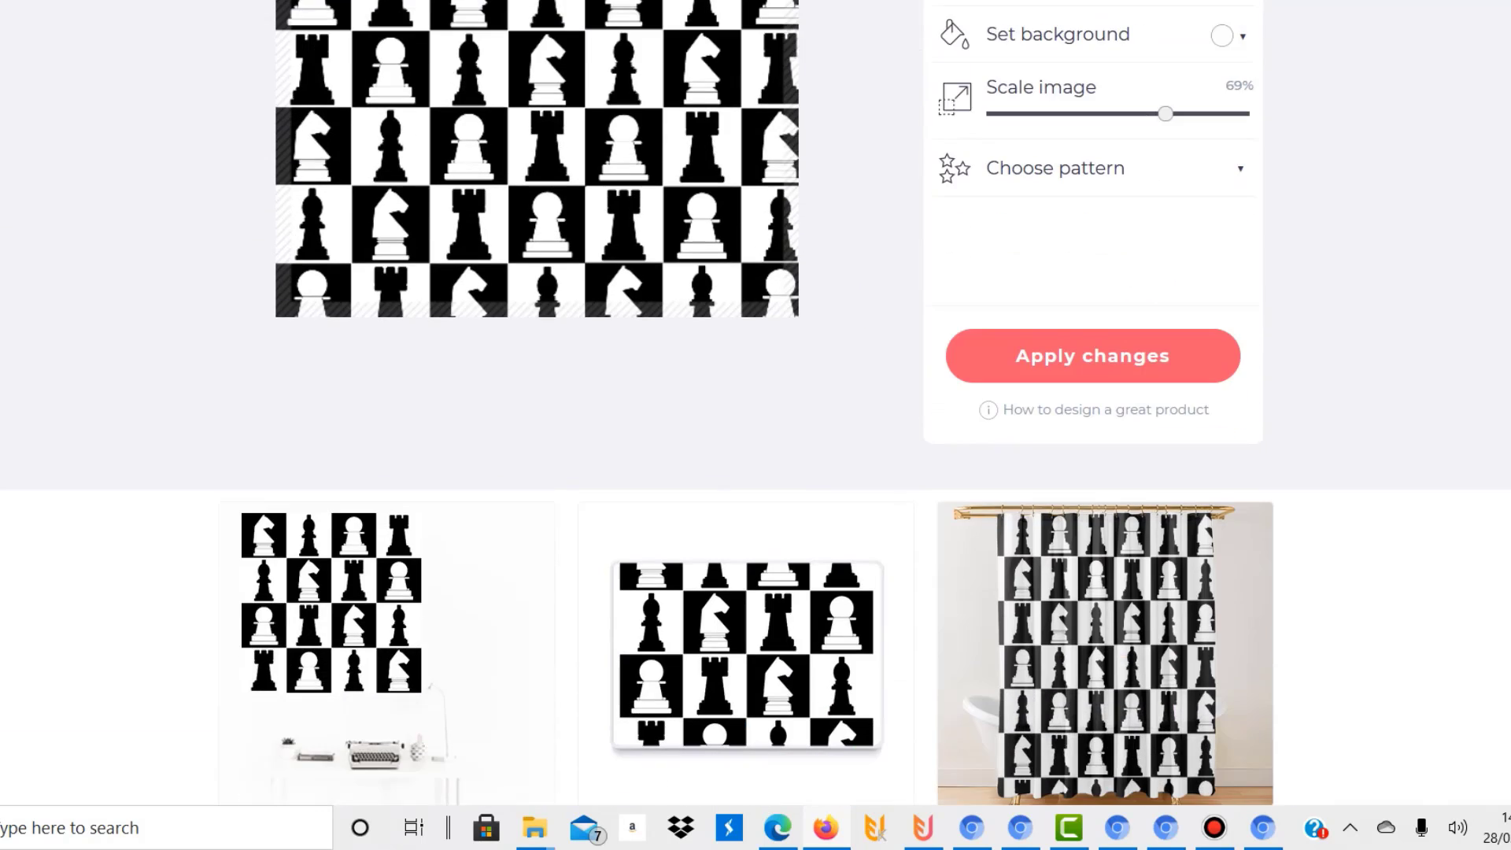
scroll(756, 425, down, 1)
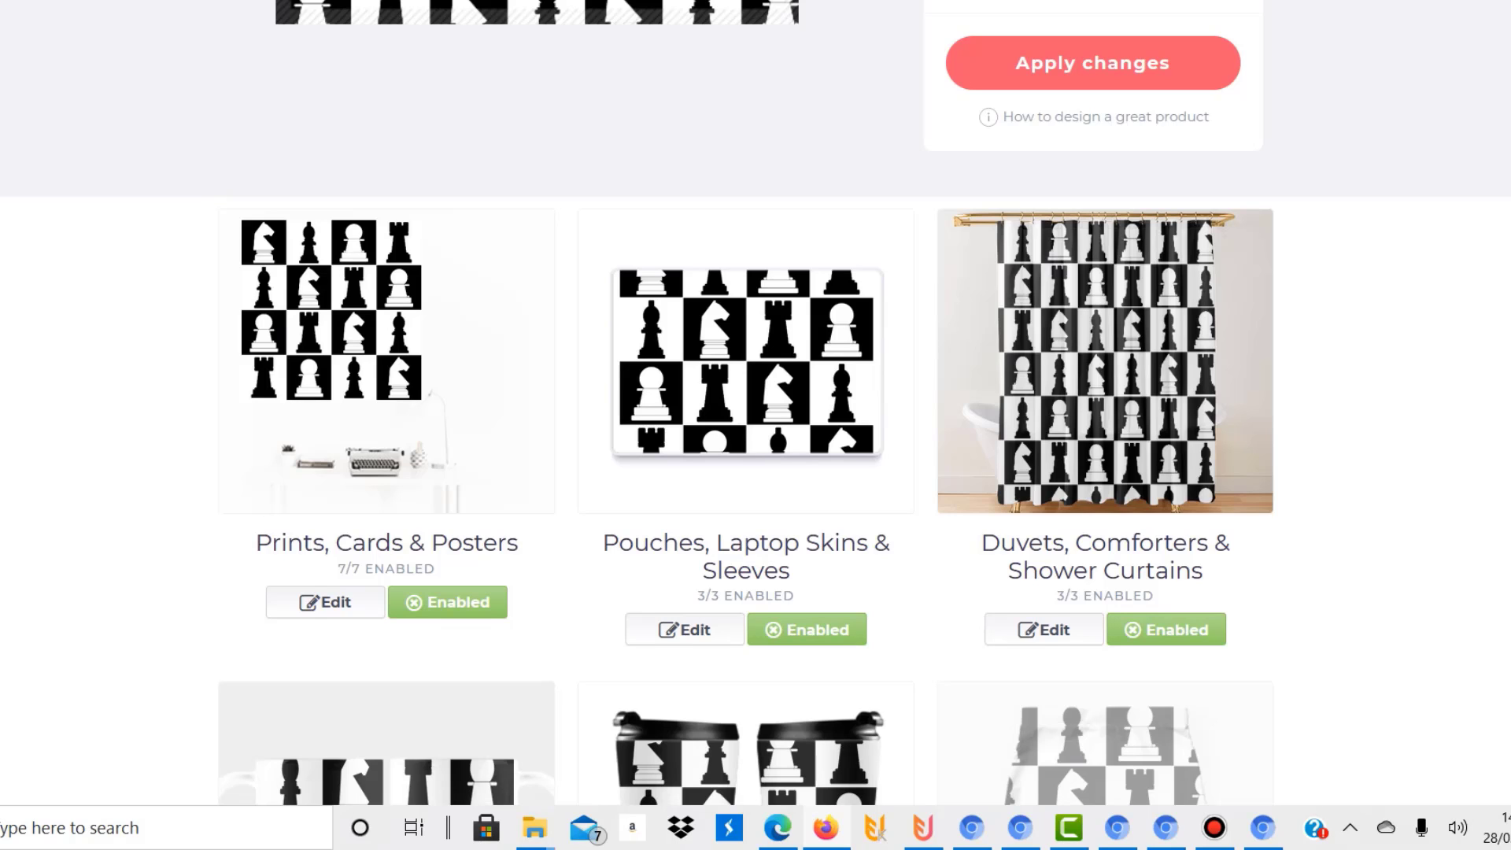
- Open the mugs for editing and repeat the chess design across them in an offset grid
scroll(756, 425, down, 8)
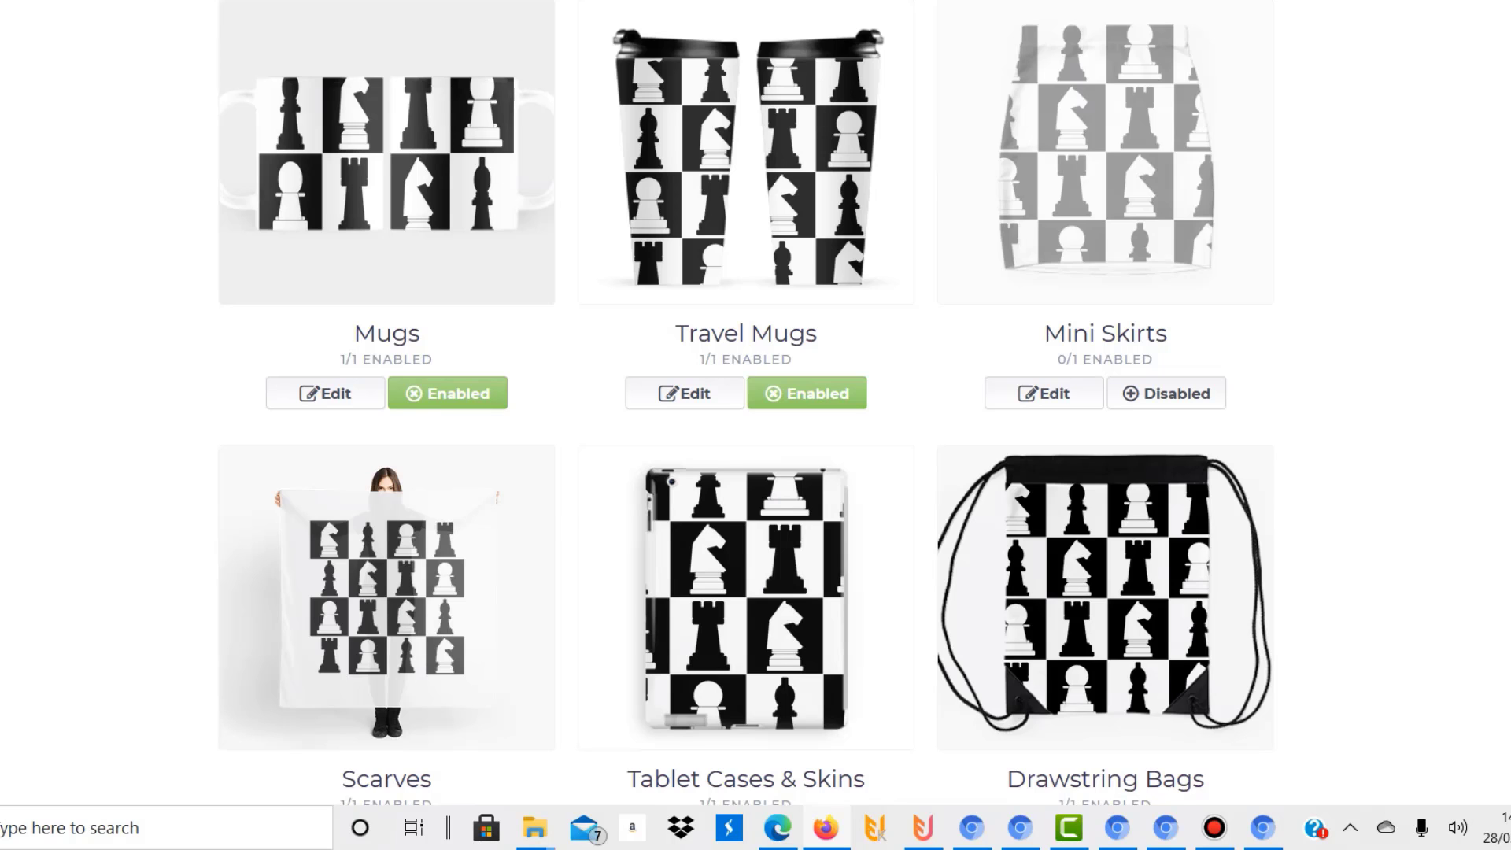
click(325, 394)
scroll(746, 403, down, 7)
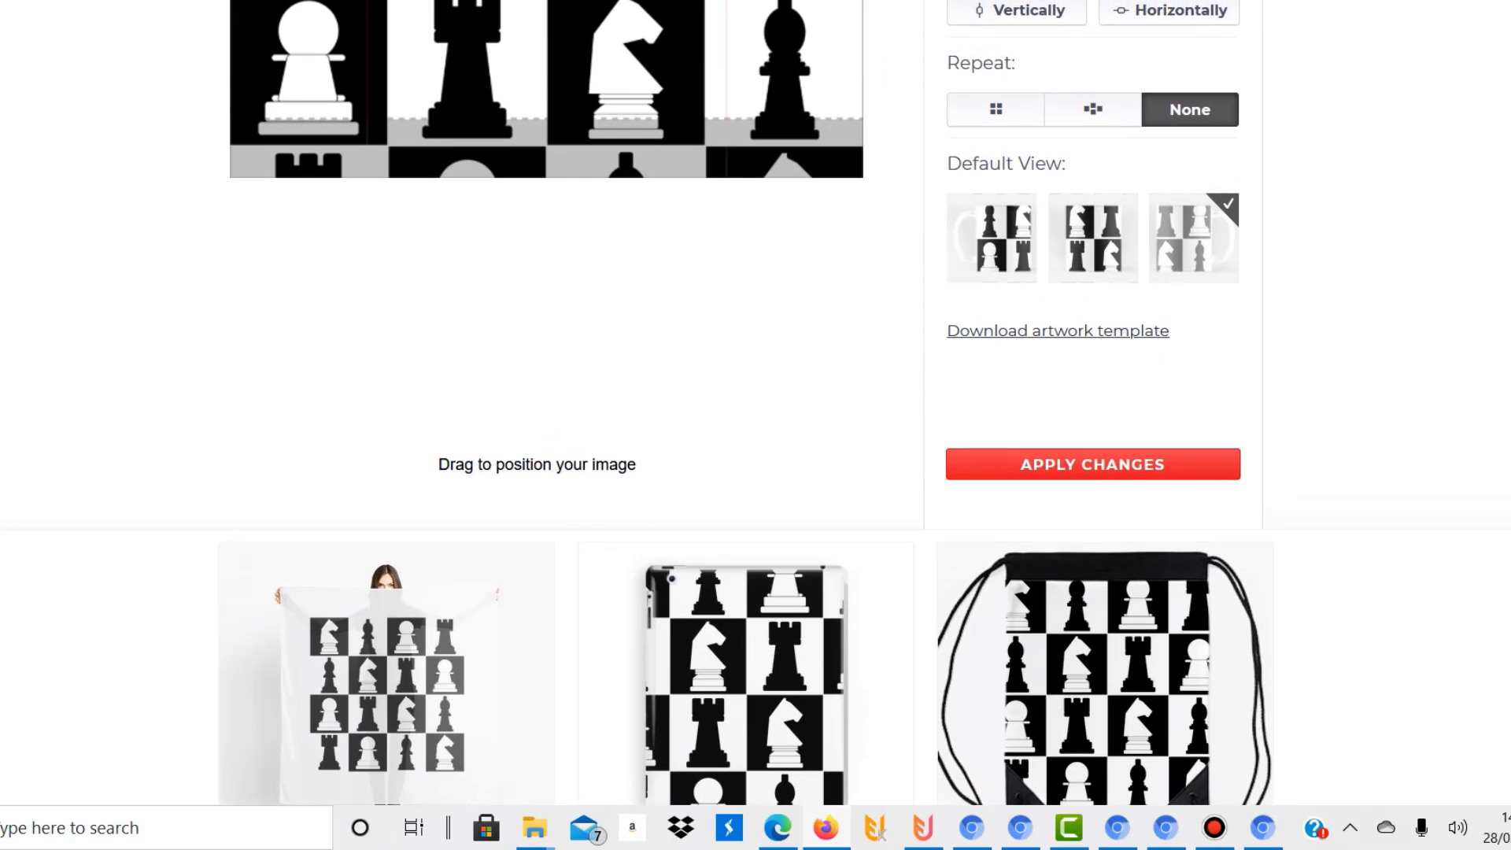
scroll(1071, 367, up, 6)
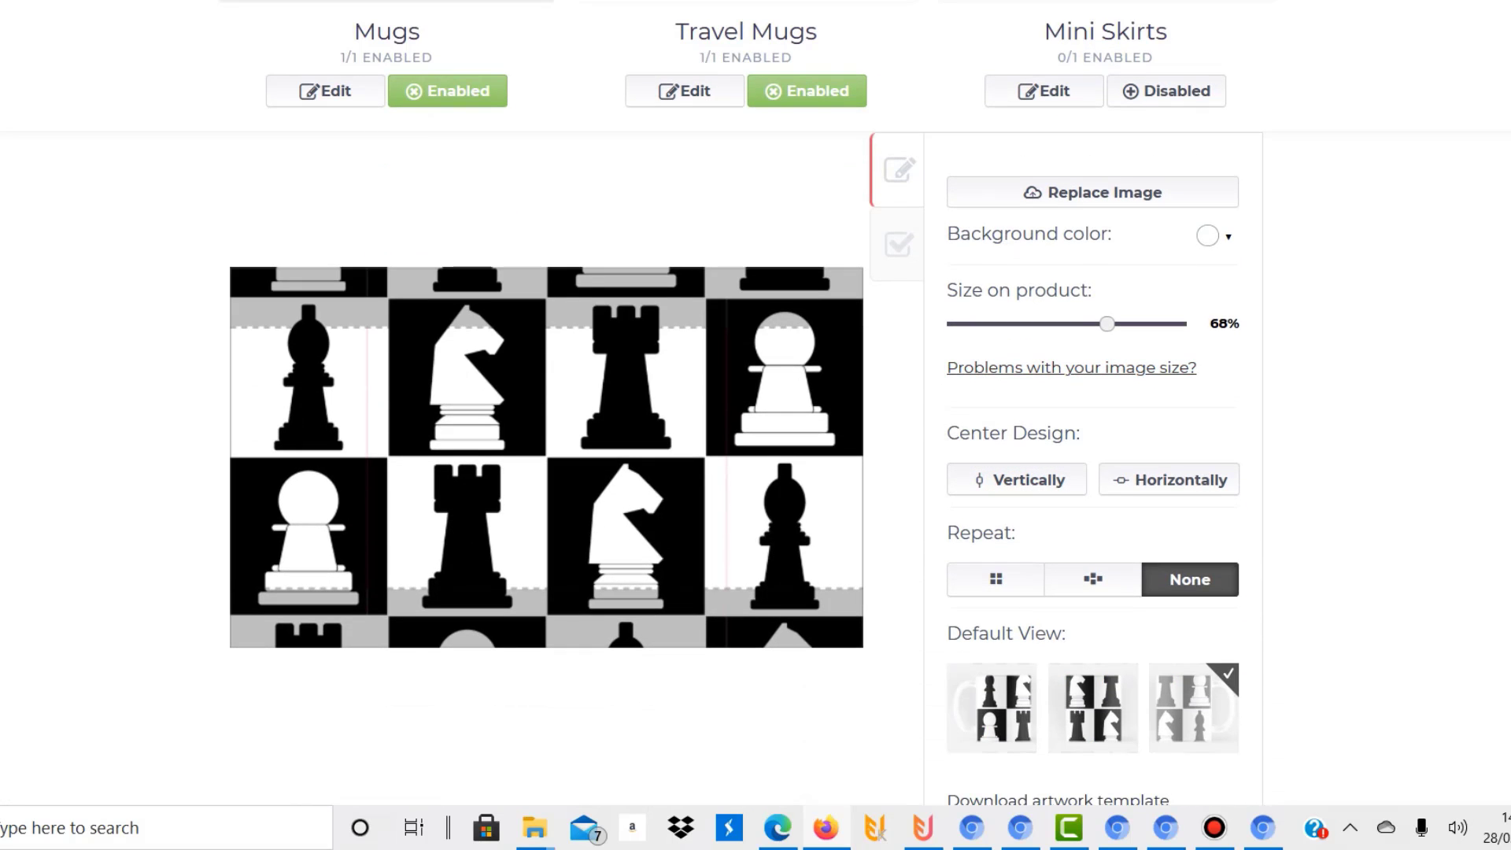
mouse_move(1108, 324)
mouse_down()
mouse_move(1037, 324)
mouse_move(1107, 323)
mouse_up()
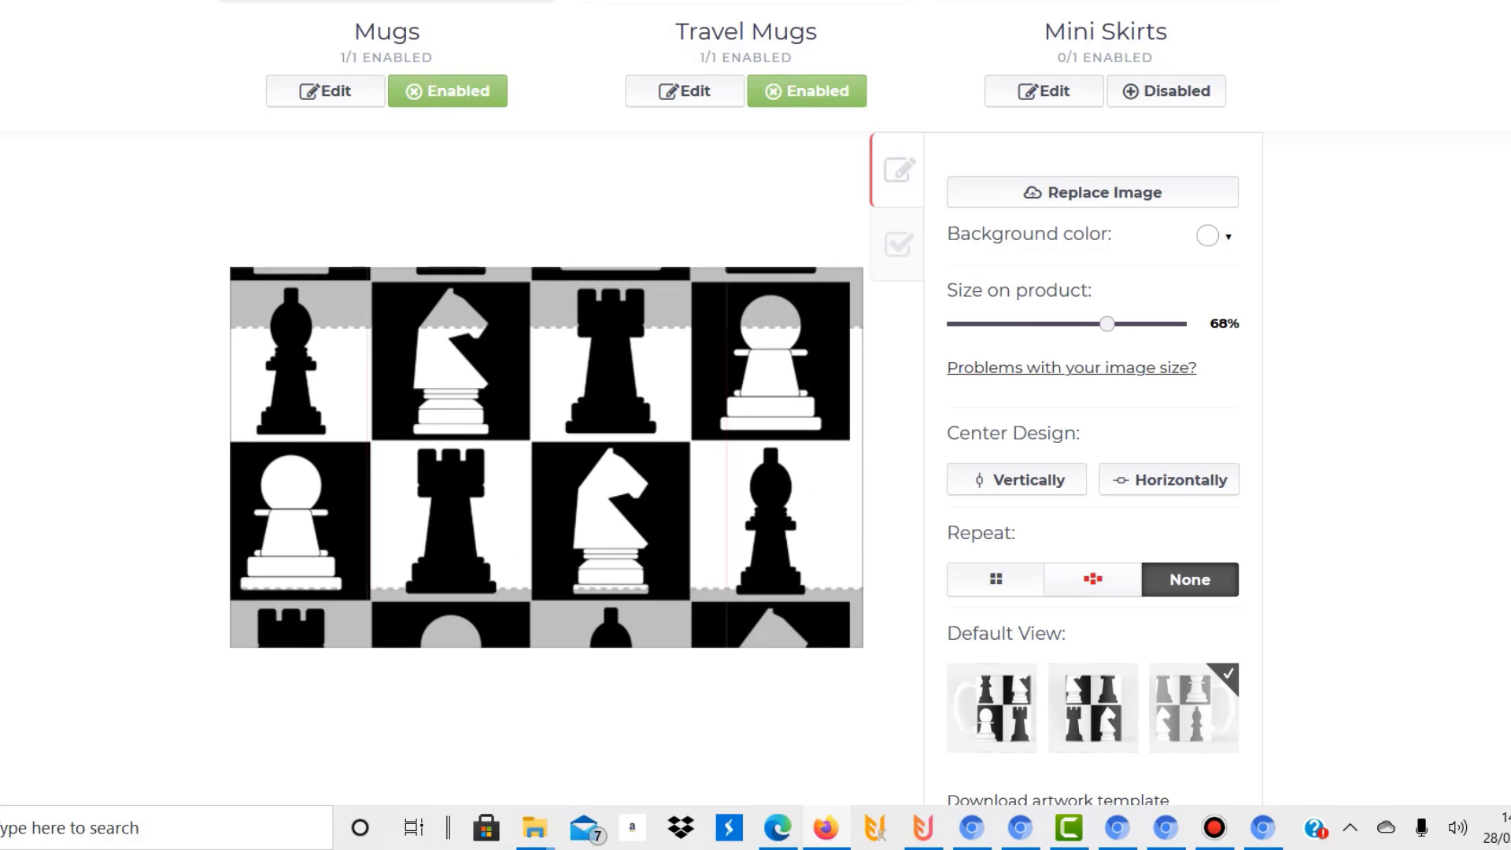
click(1092, 579)
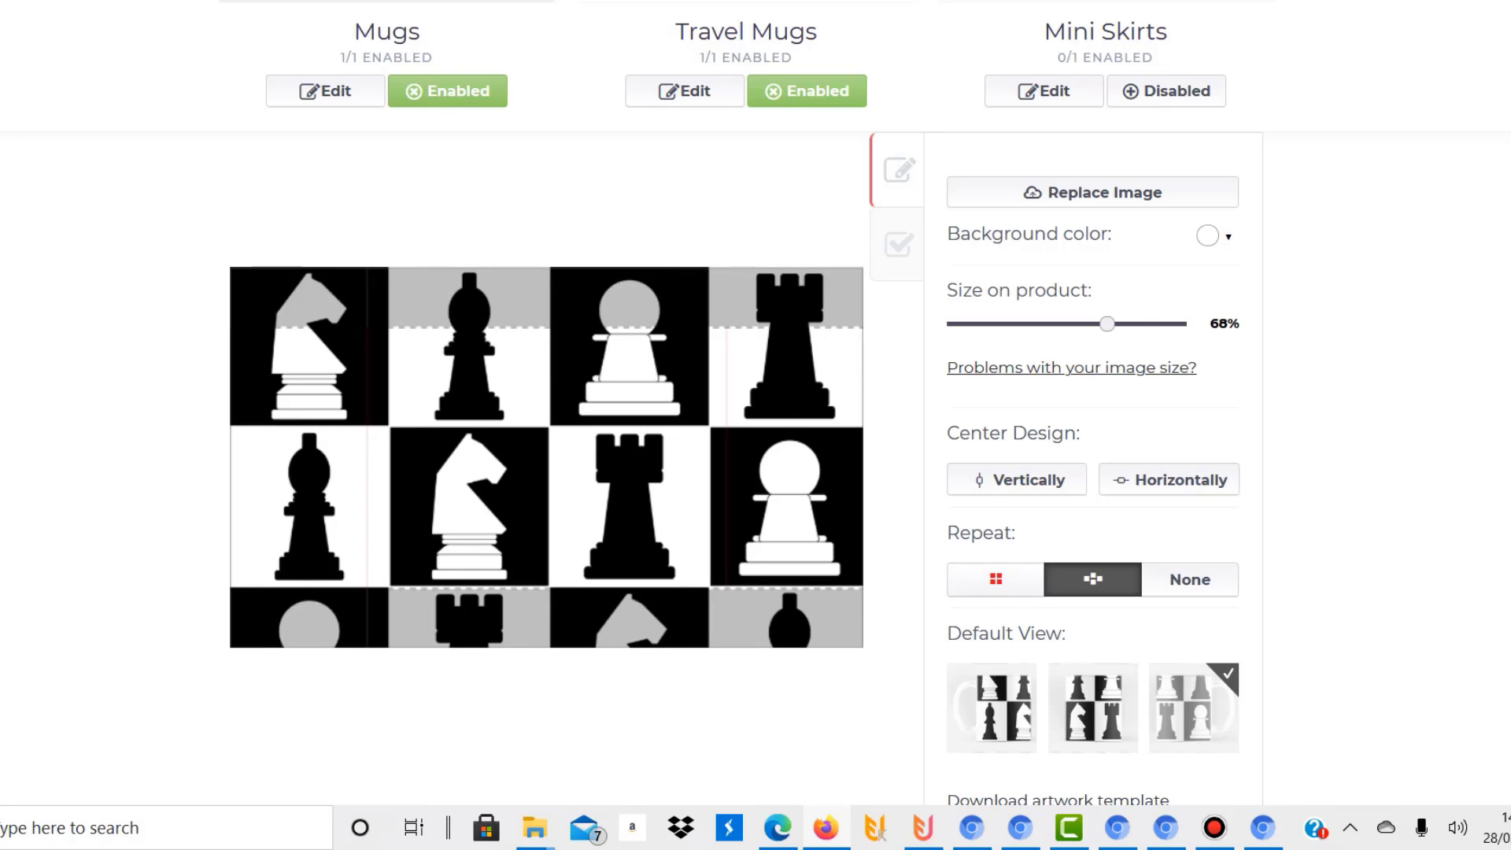
- Set the design's size on the mugs to 48% and check the mug preview
drag(1107, 323, 1062, 323)
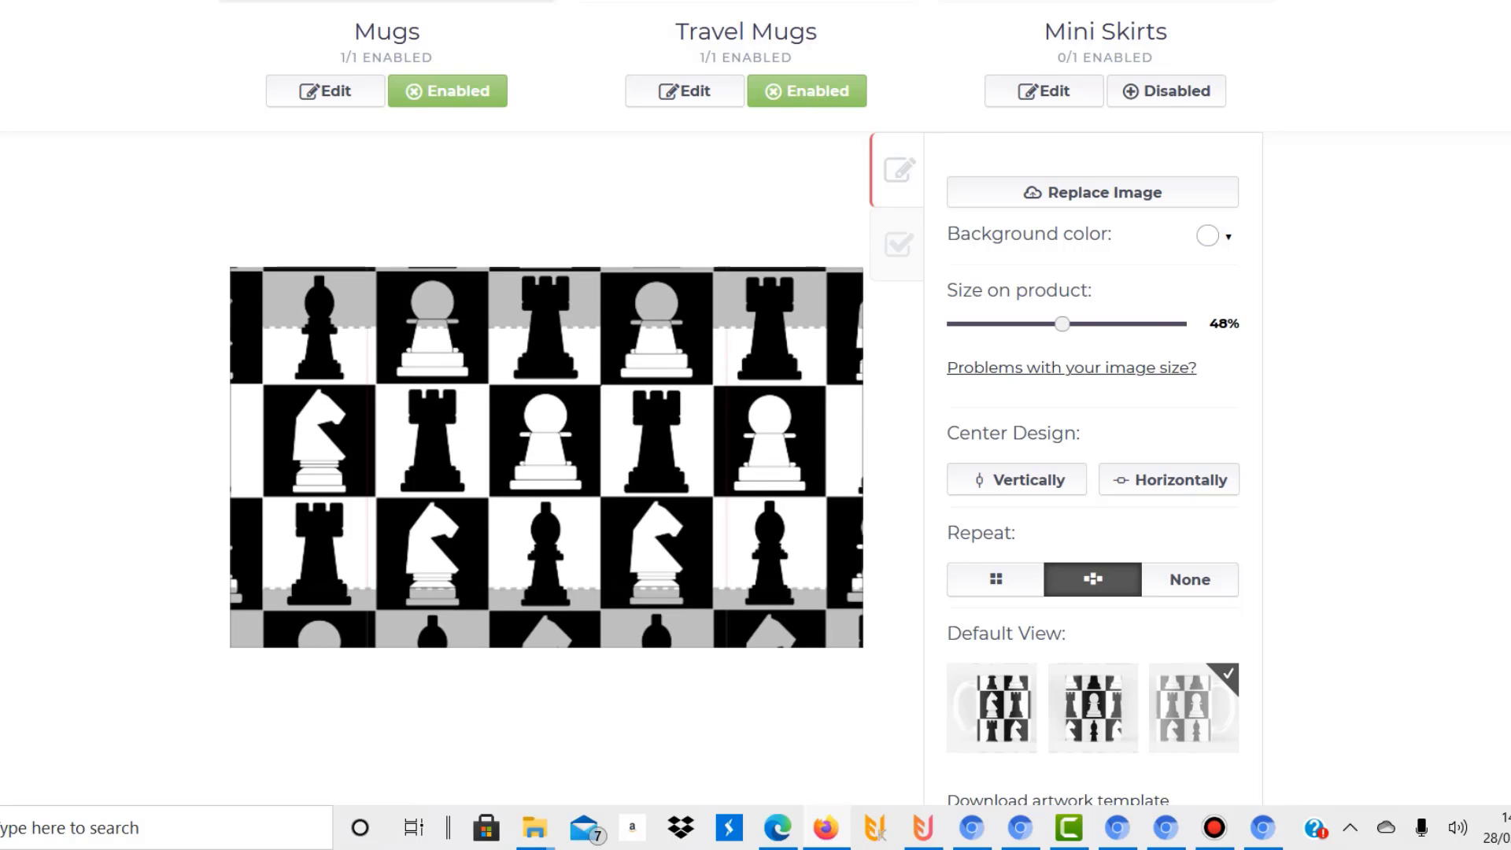
scroll(746, 393, up, 10)
scroll(746, 393, down, 2)
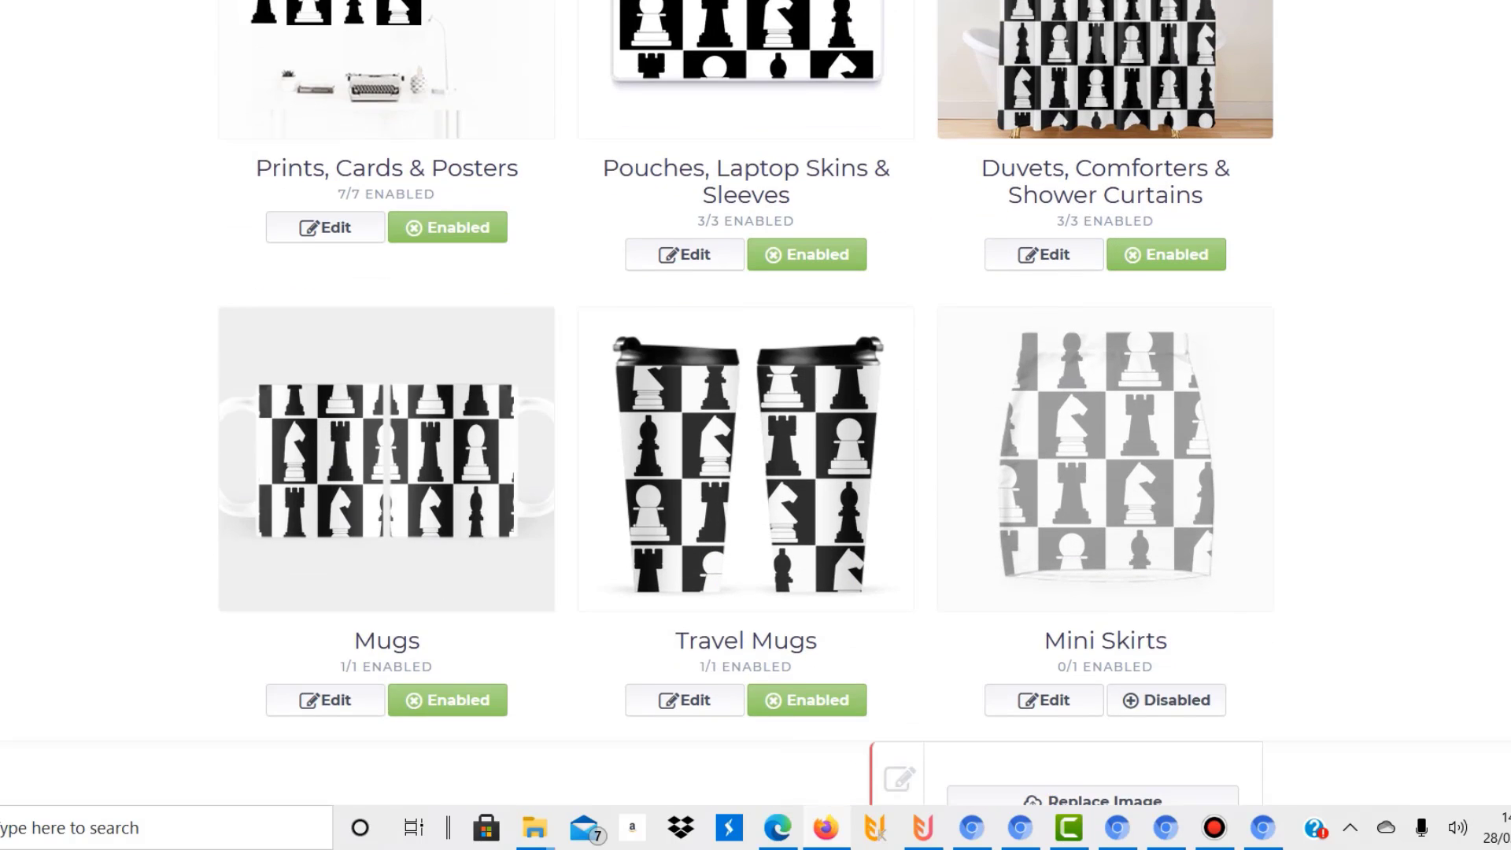
scroll(746, 393, down, 6)
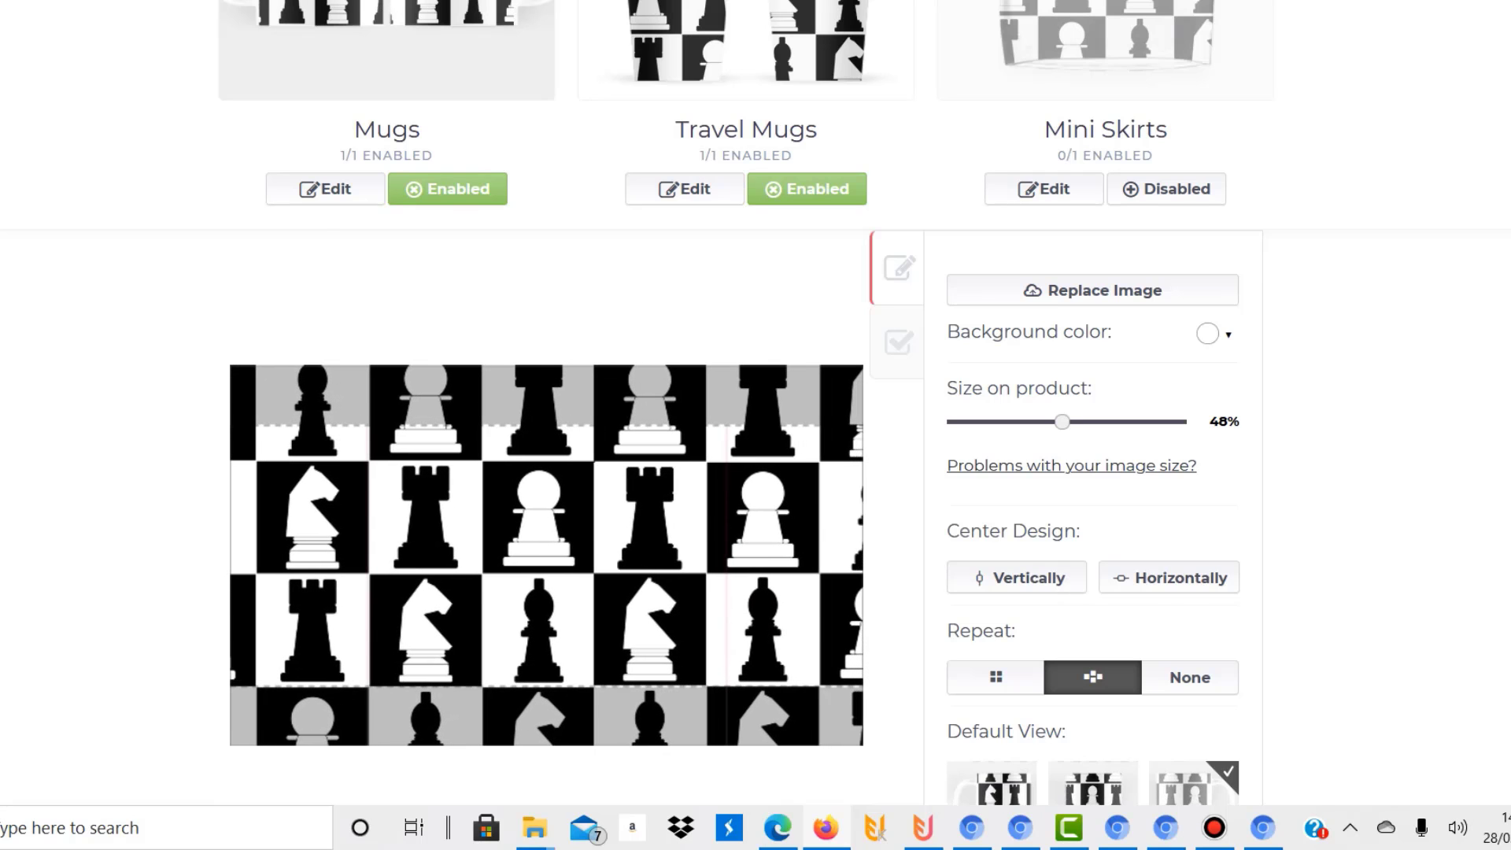
scroll(746, 394, up, 9)
scroll(746, 394, down, 6)
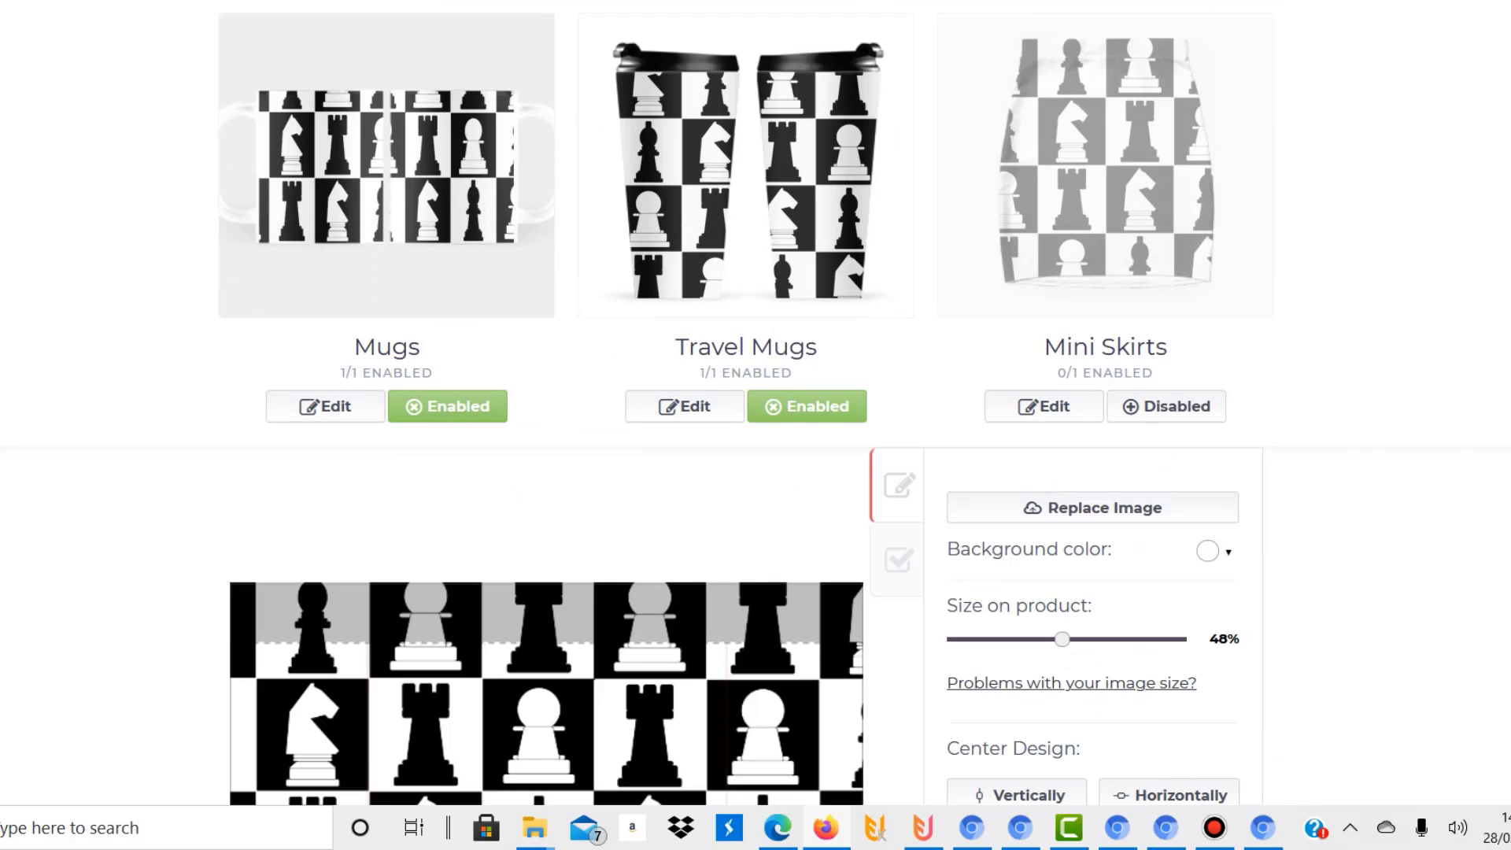
scroll(746, 394, down, 6)
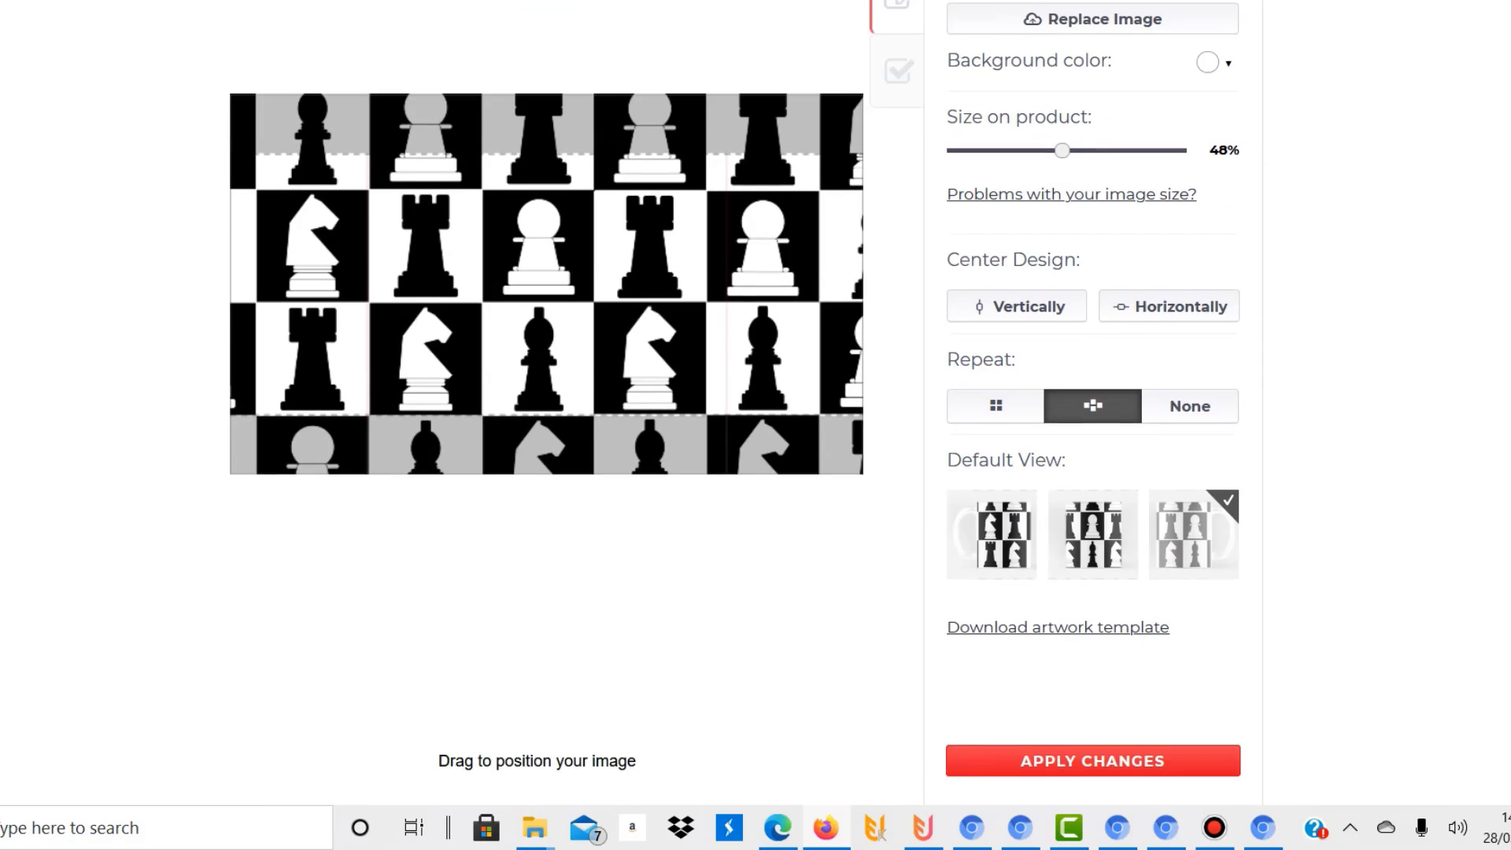
- Nudge the mug pattern upward, enlarge it to 53% and check the mug preview
key(Up)
key(Up)
key(Up)
key(Up)
key(Up)
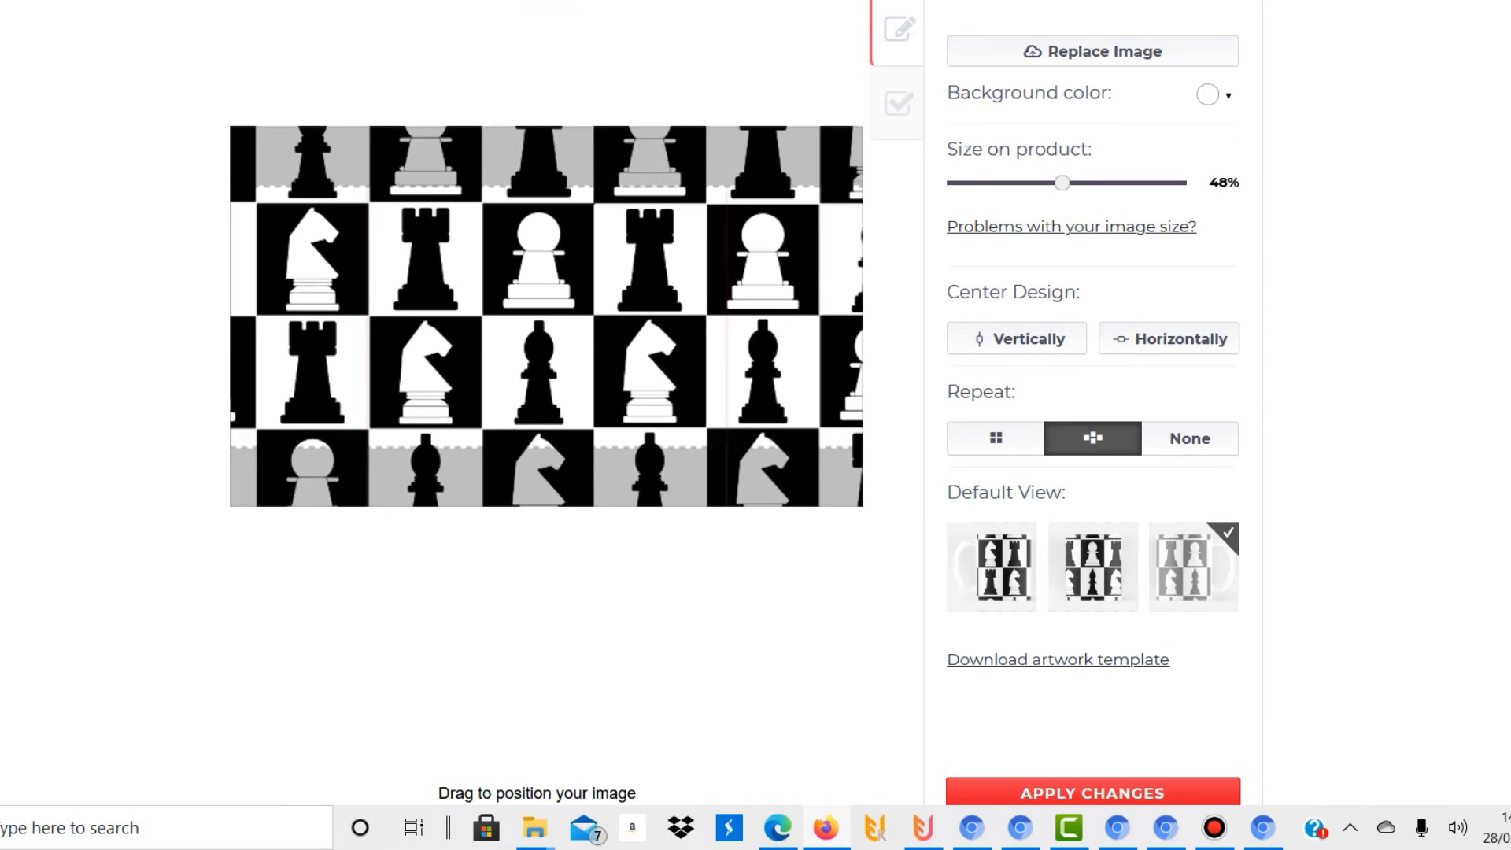
key(Up)
key(Up)
key(Up)
key(Up)
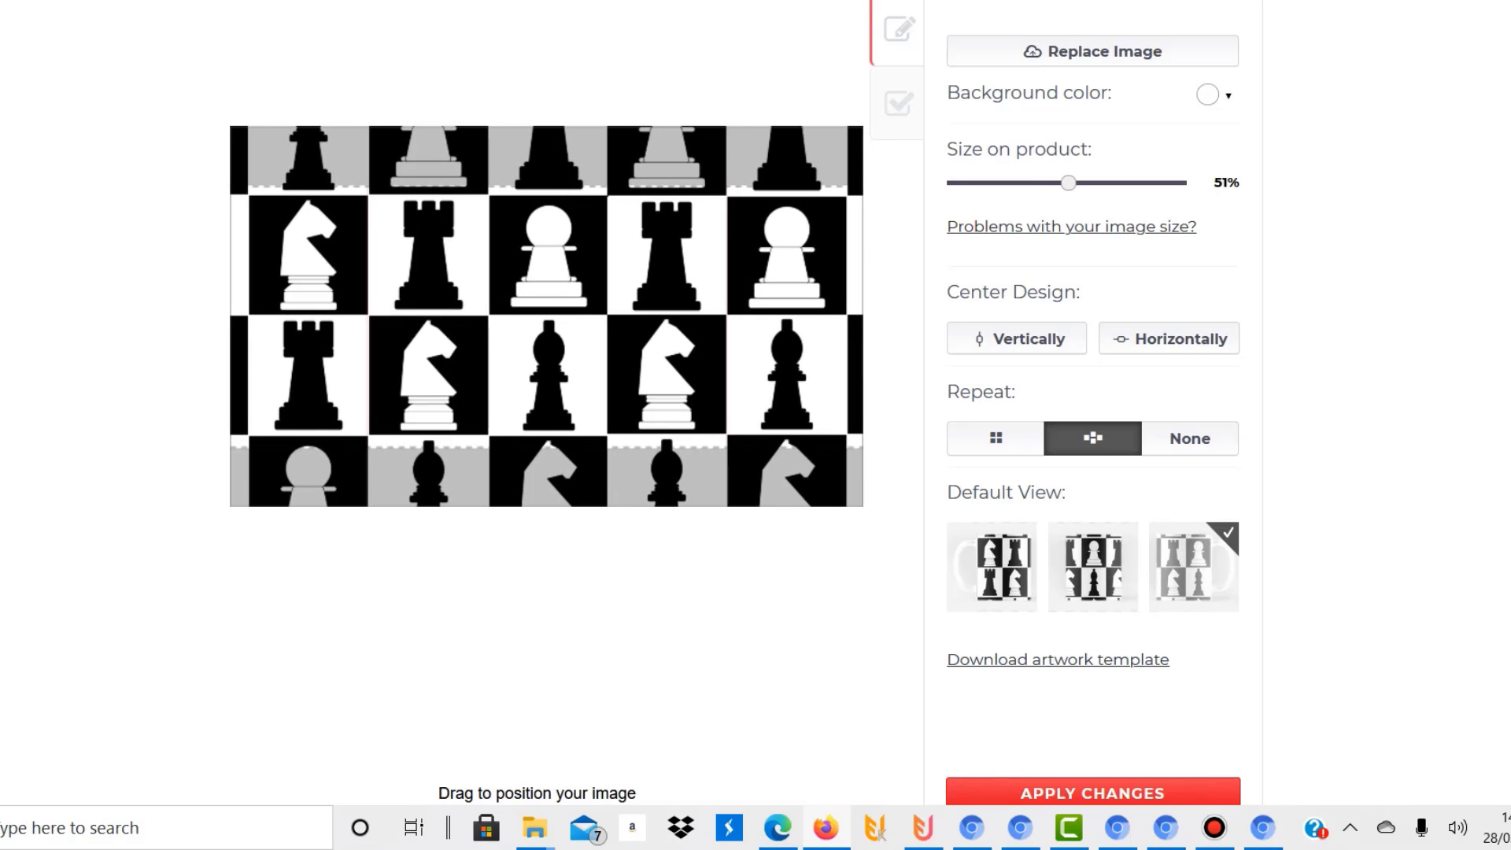
key(Up)
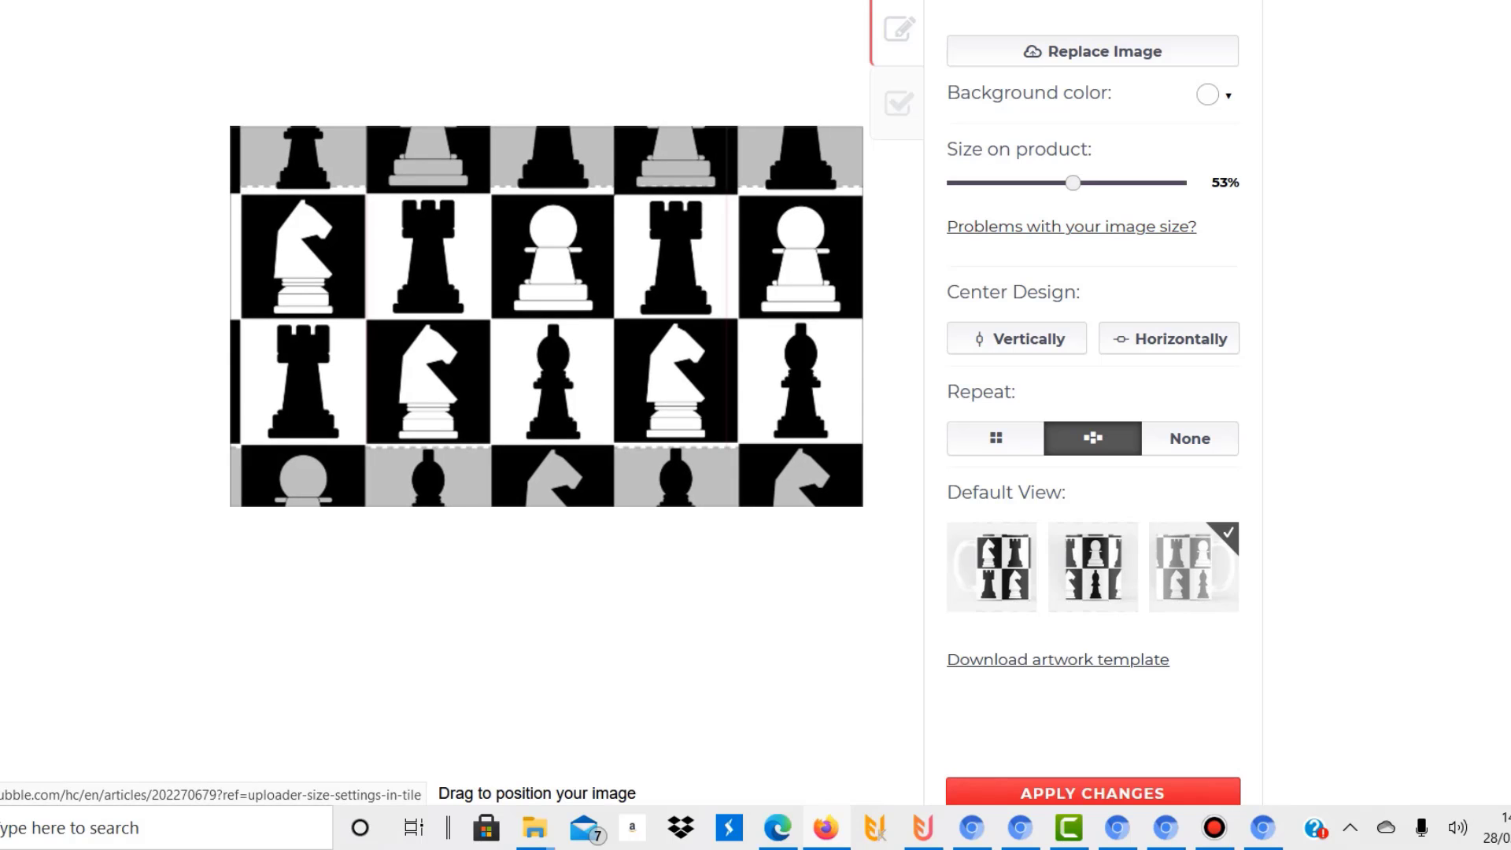
scroll(755, 425, up, 1)
scroll(755, 425, up, 5)
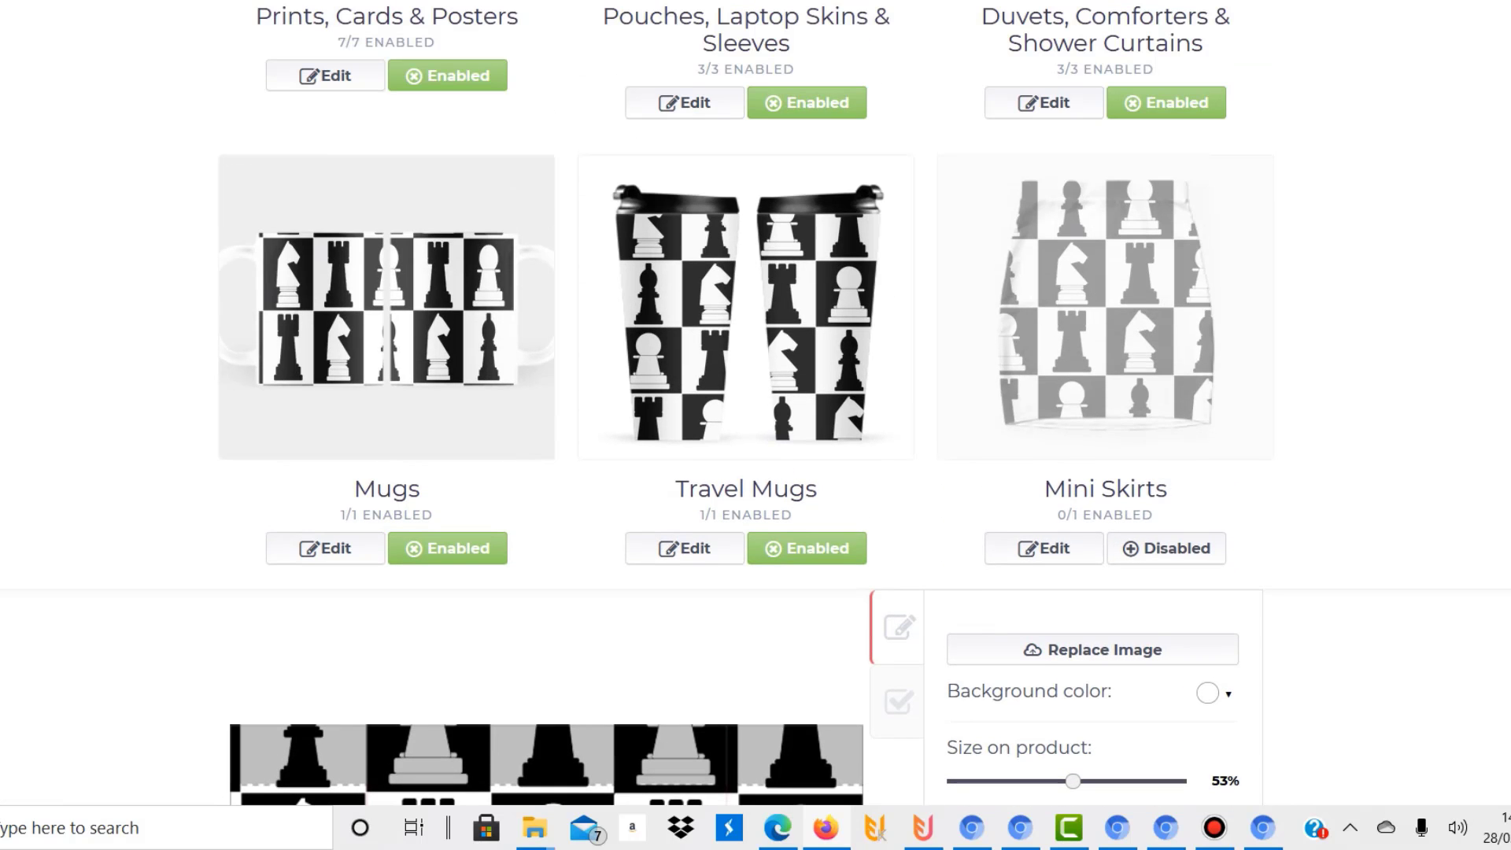
- Reduce the design's size on the mugs to 50% and check the mug preview again
scroll(755, 425, down, 6)
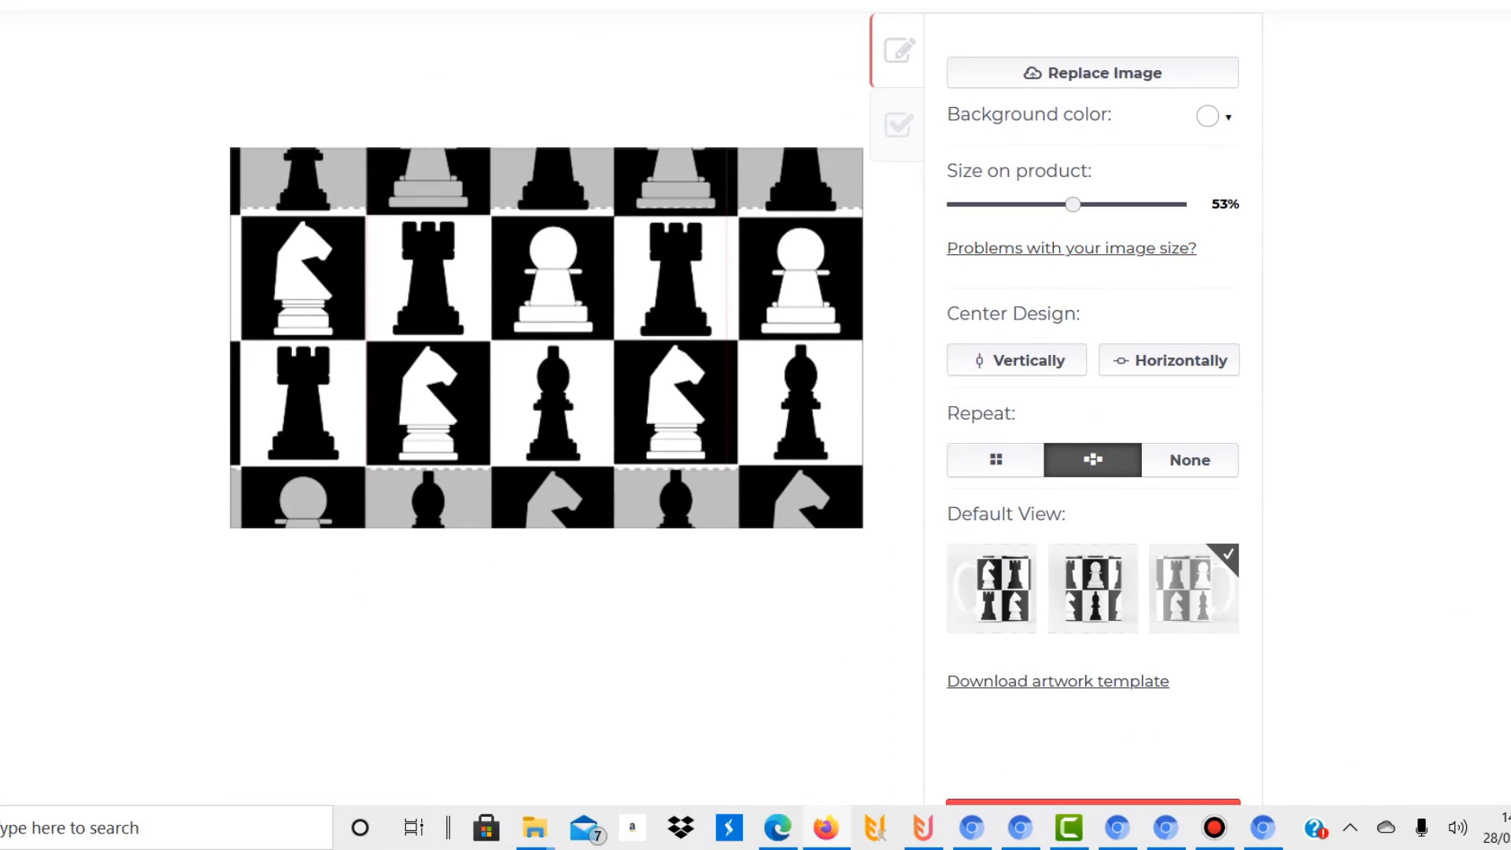
key(Right)
key(Left)
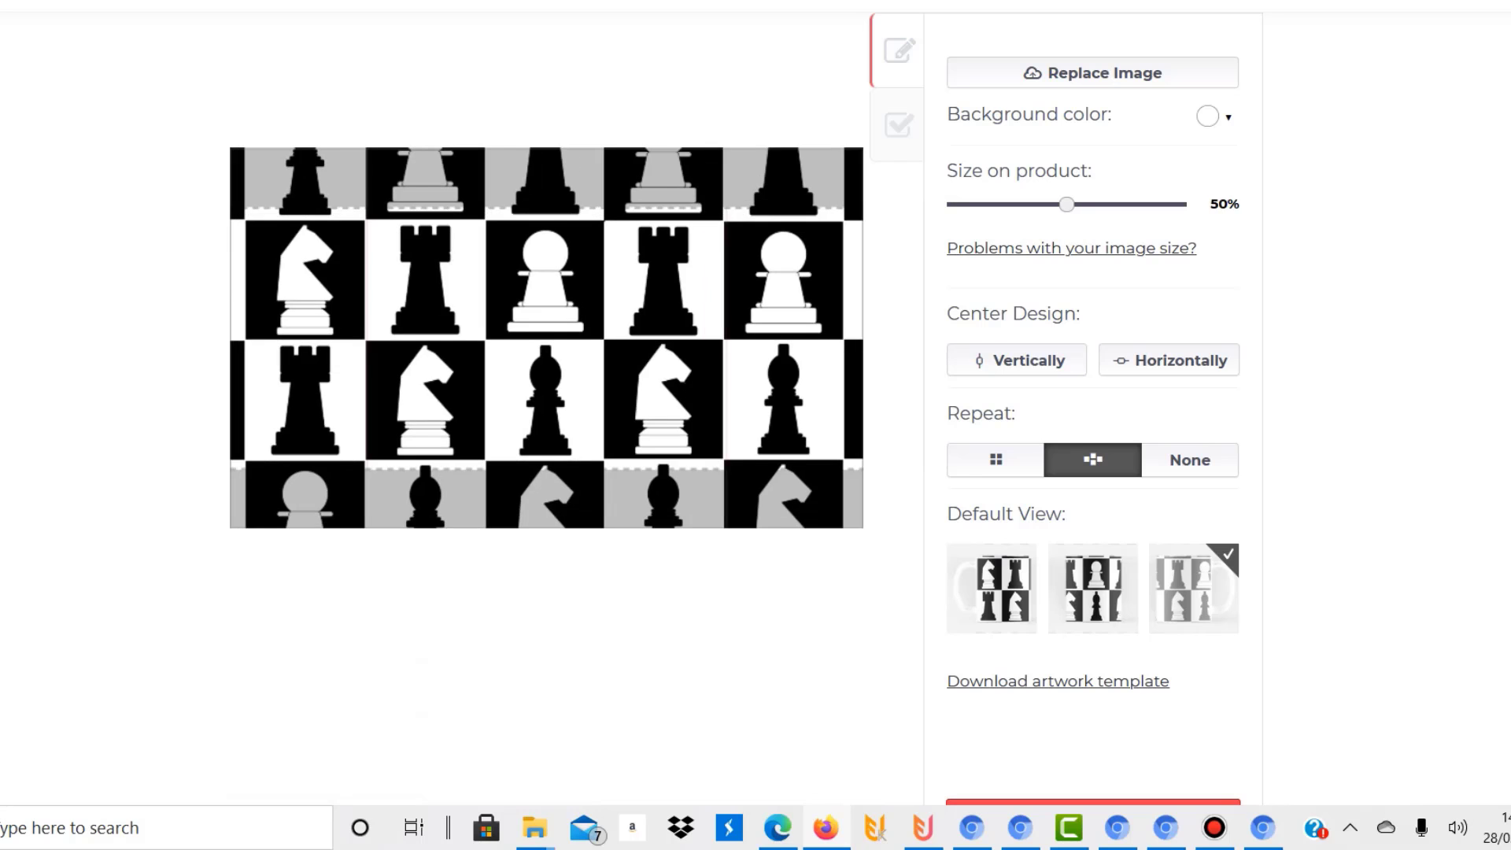
scroll(746, 403, down, 1)
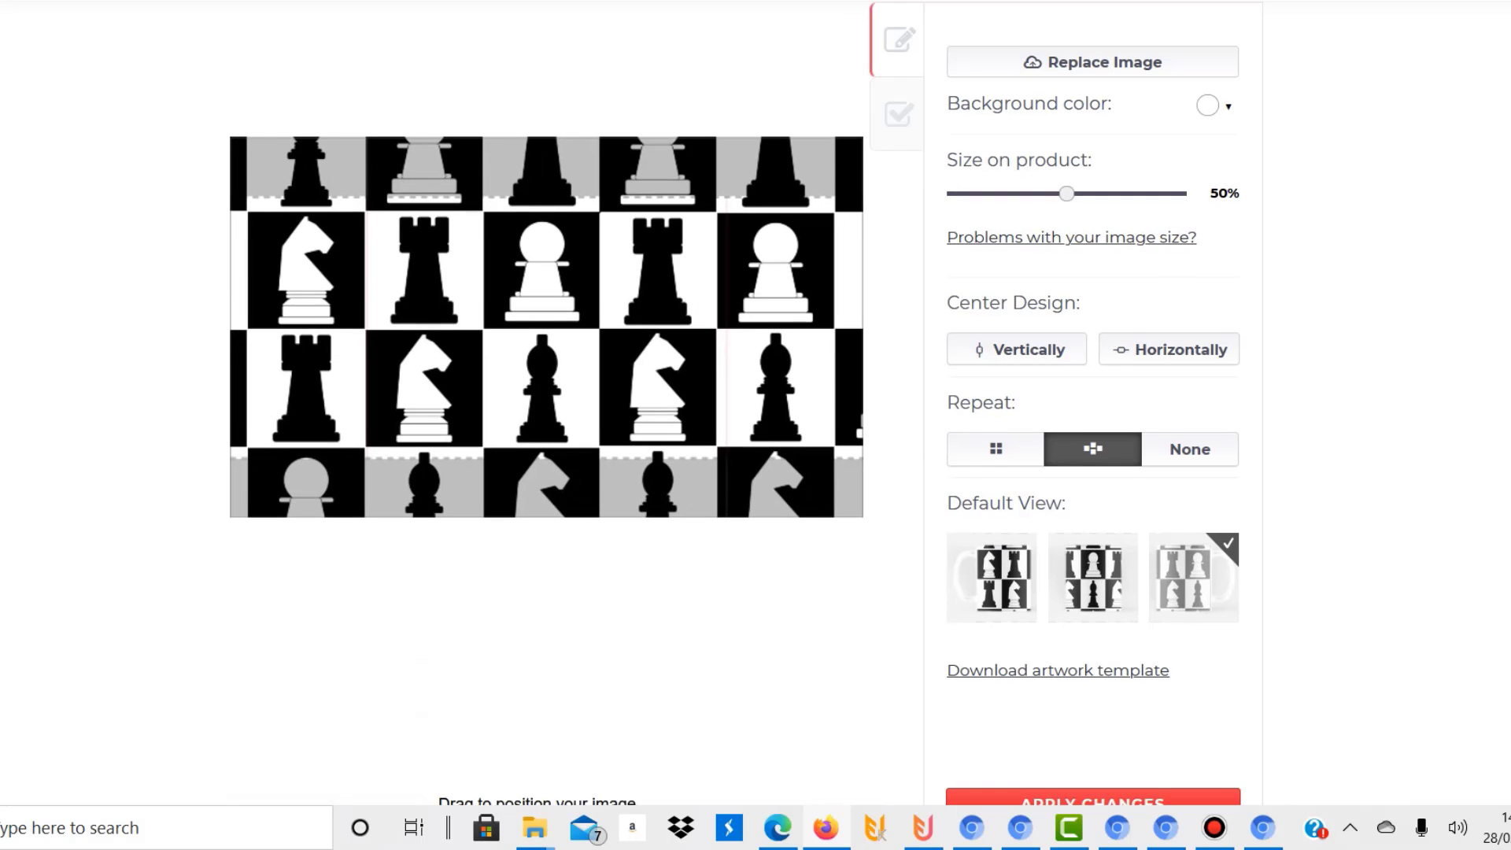
scroll(746, 403, up, 7)
scroll(746, 403, down, 3)
- Edit the scarves, tile the chess design across them in an offset grid and check the scarf preview
scroll(746, 403, down, 10)
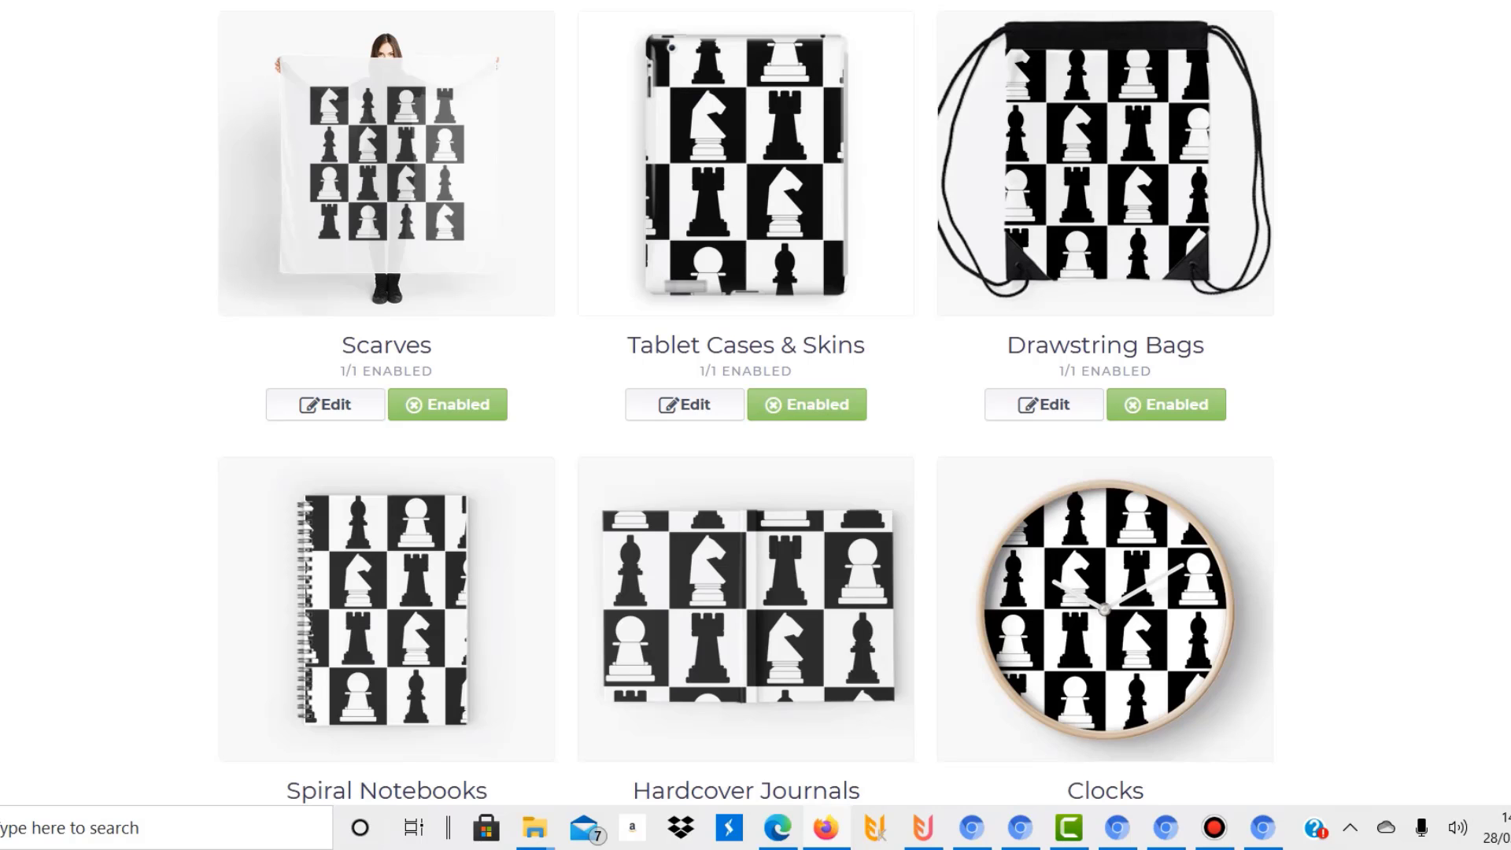
click(326, 404)
scroll(746, 403, down, 11)
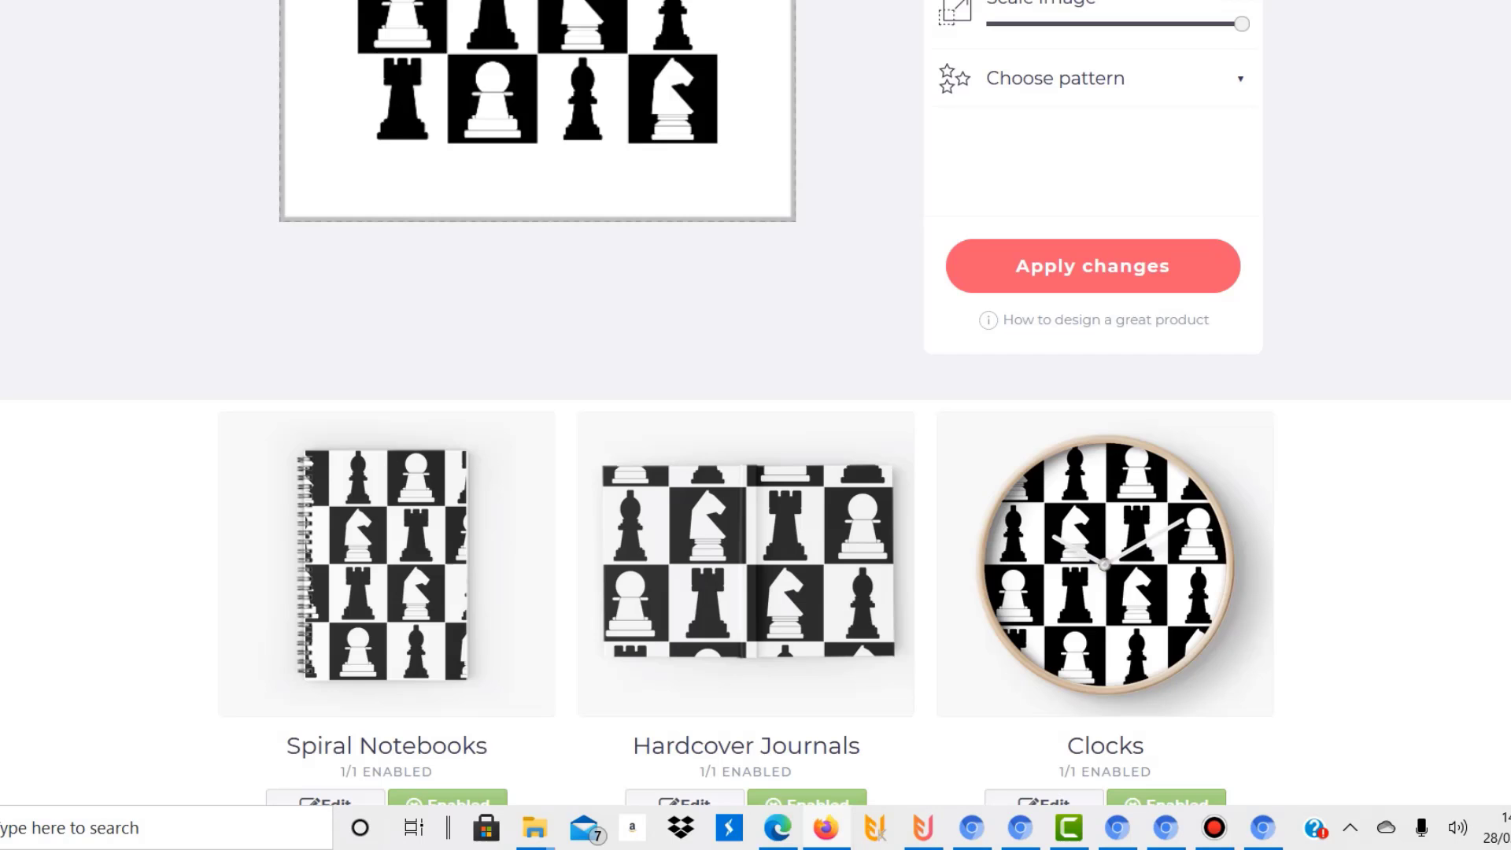
scroll(746, 403, up, 5)
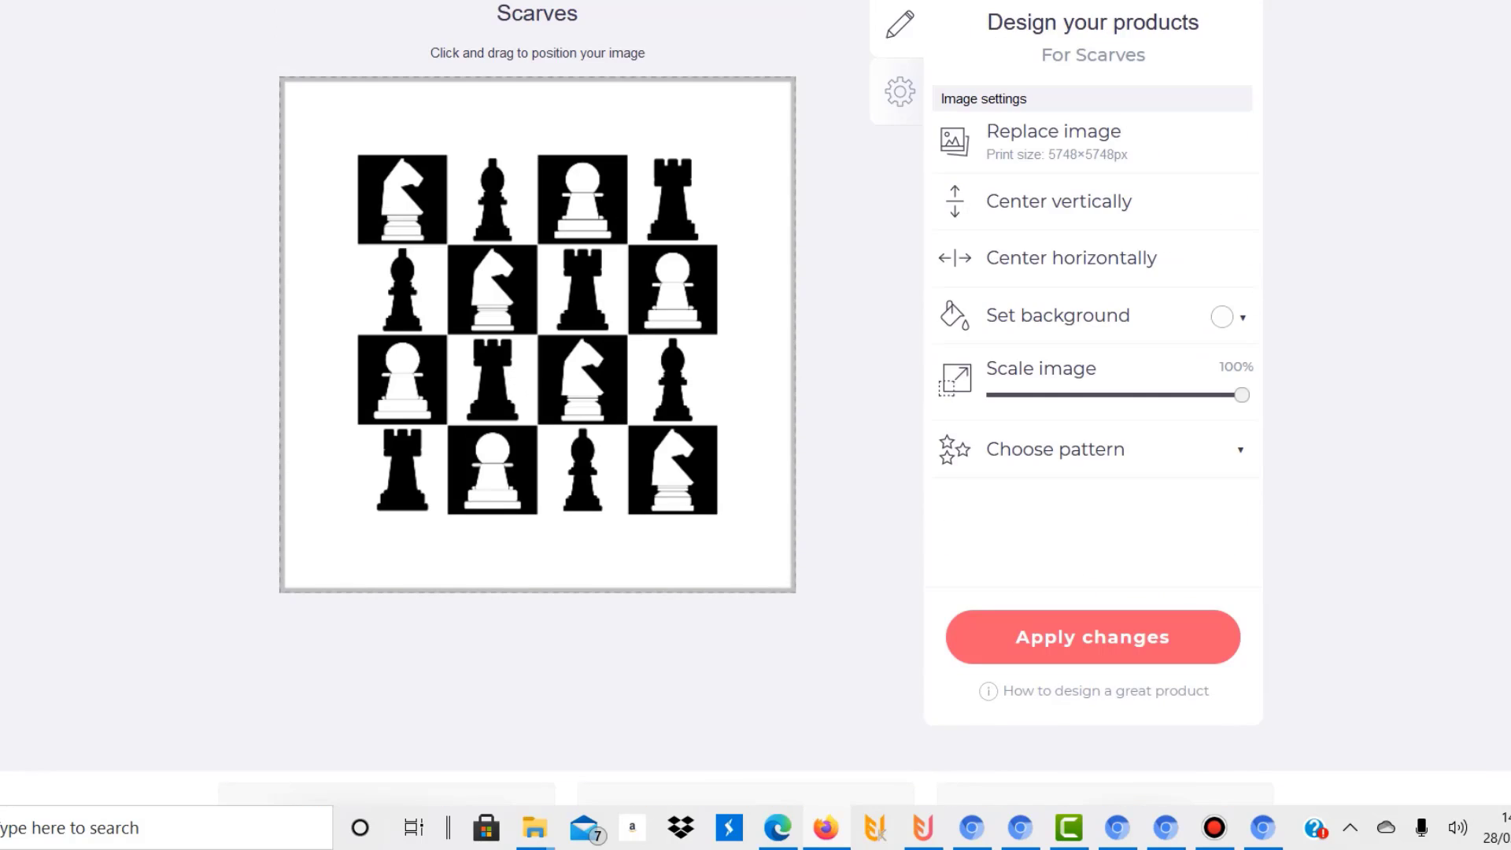
click(1054, 448)
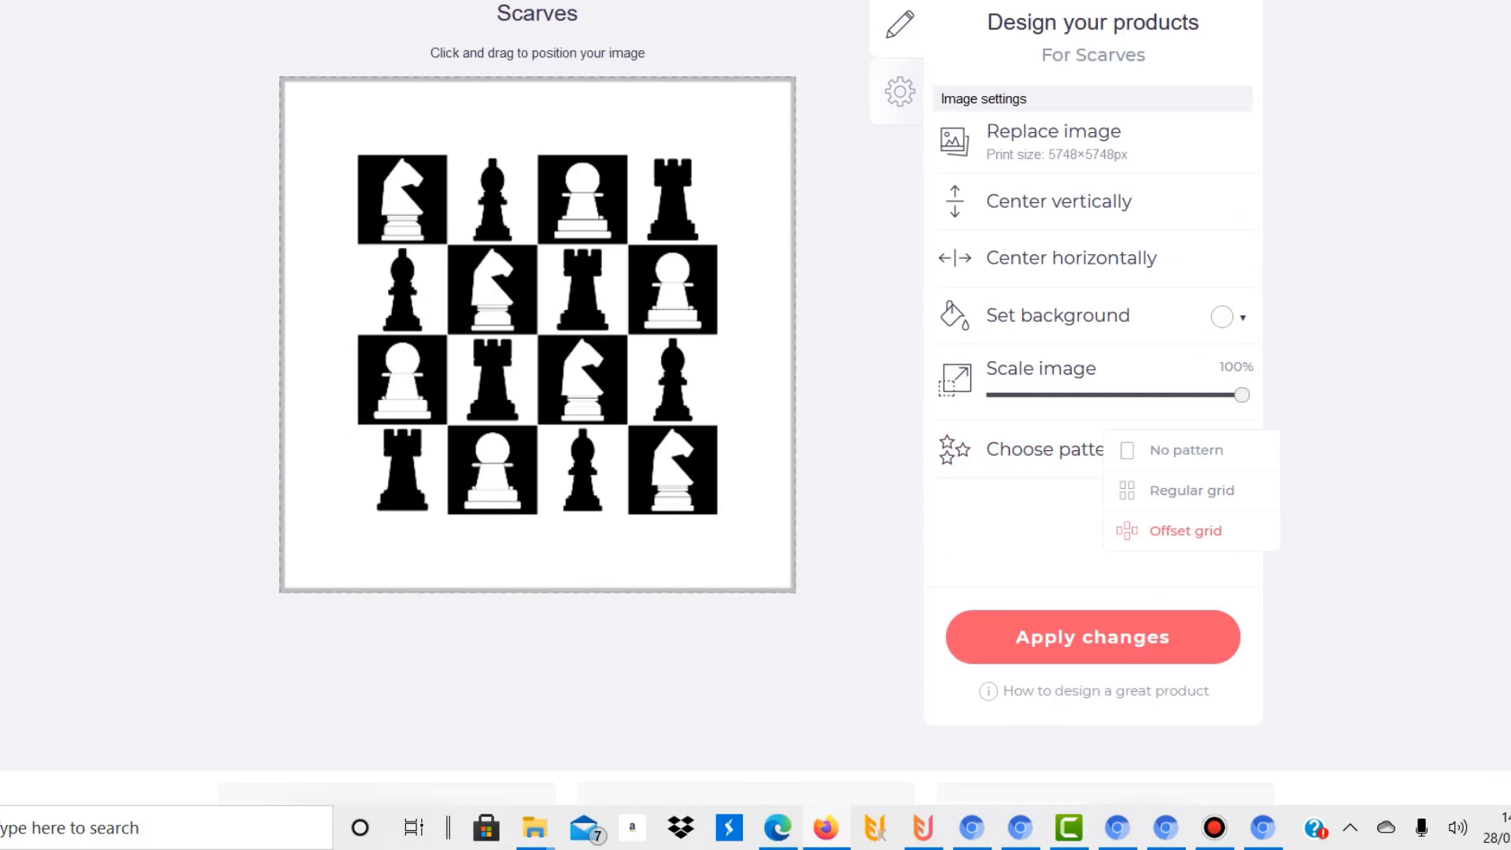
click(1185, 530)
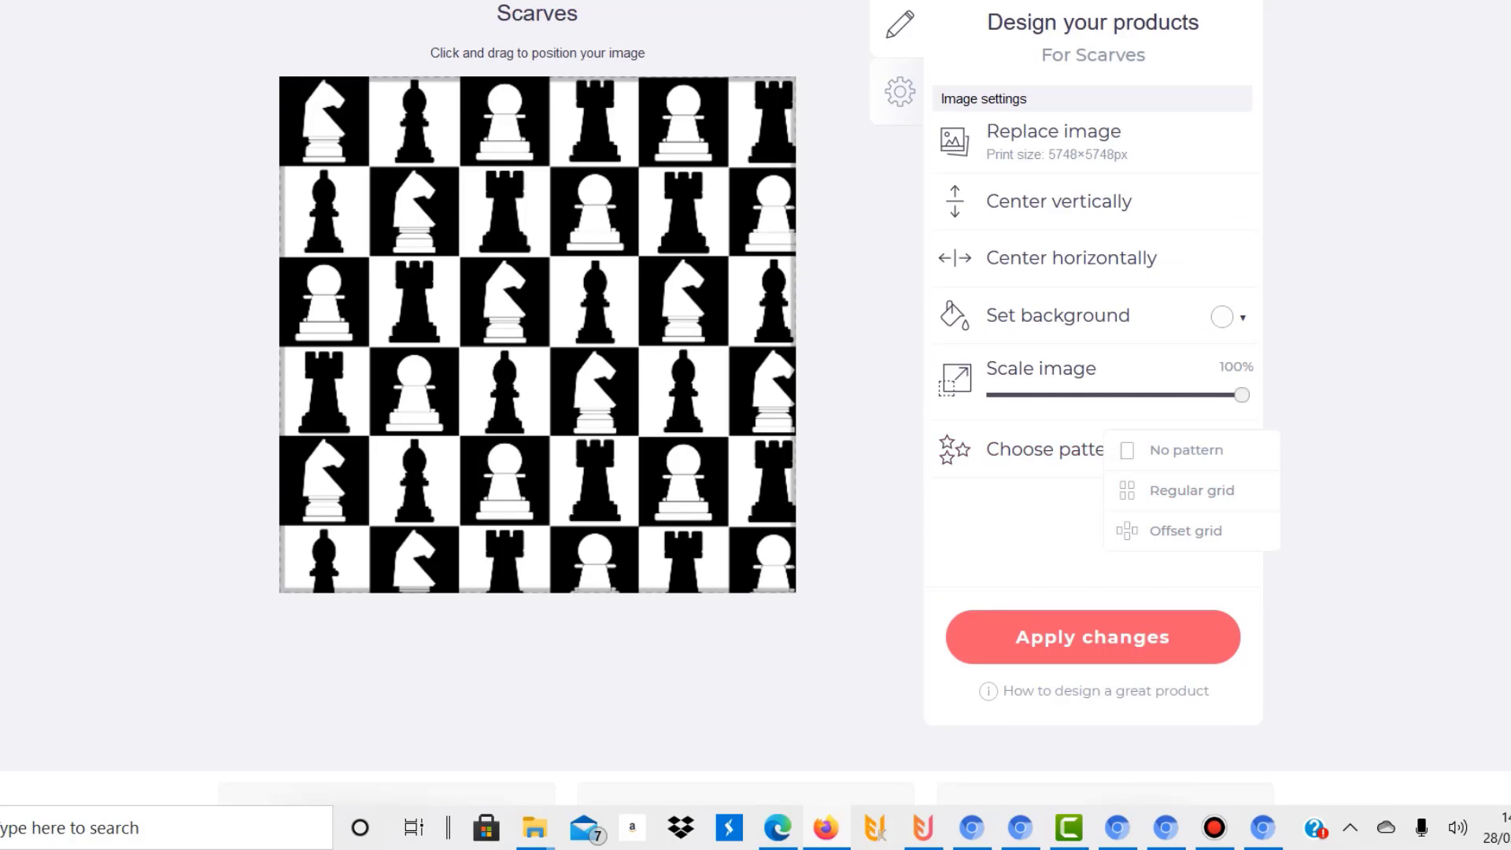
scroll(755, 403, up, 7)
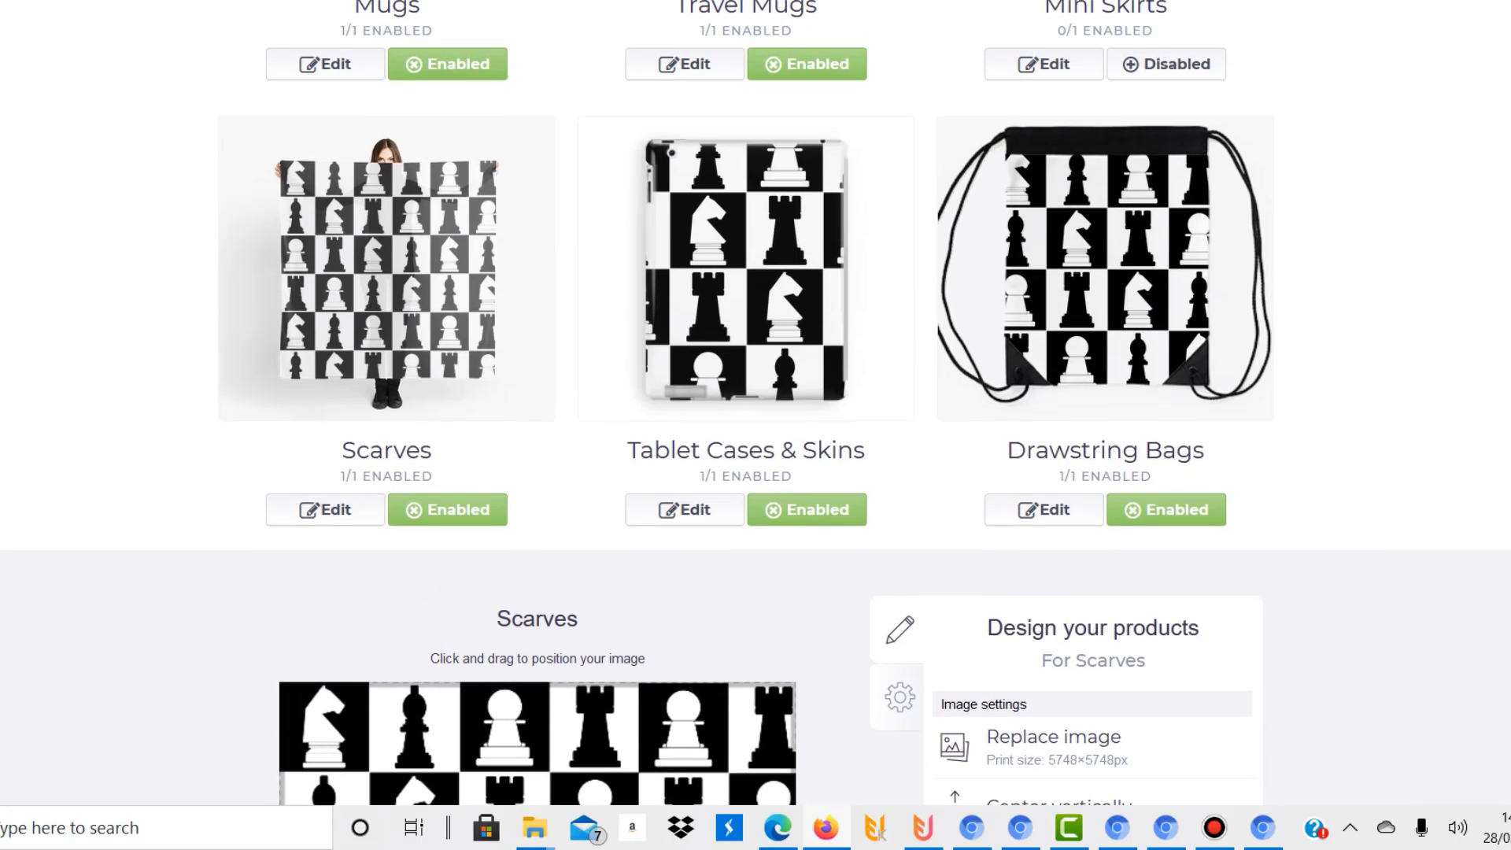
scroll(755, 403, up, 2)
scroll(755, 403, down, 15)
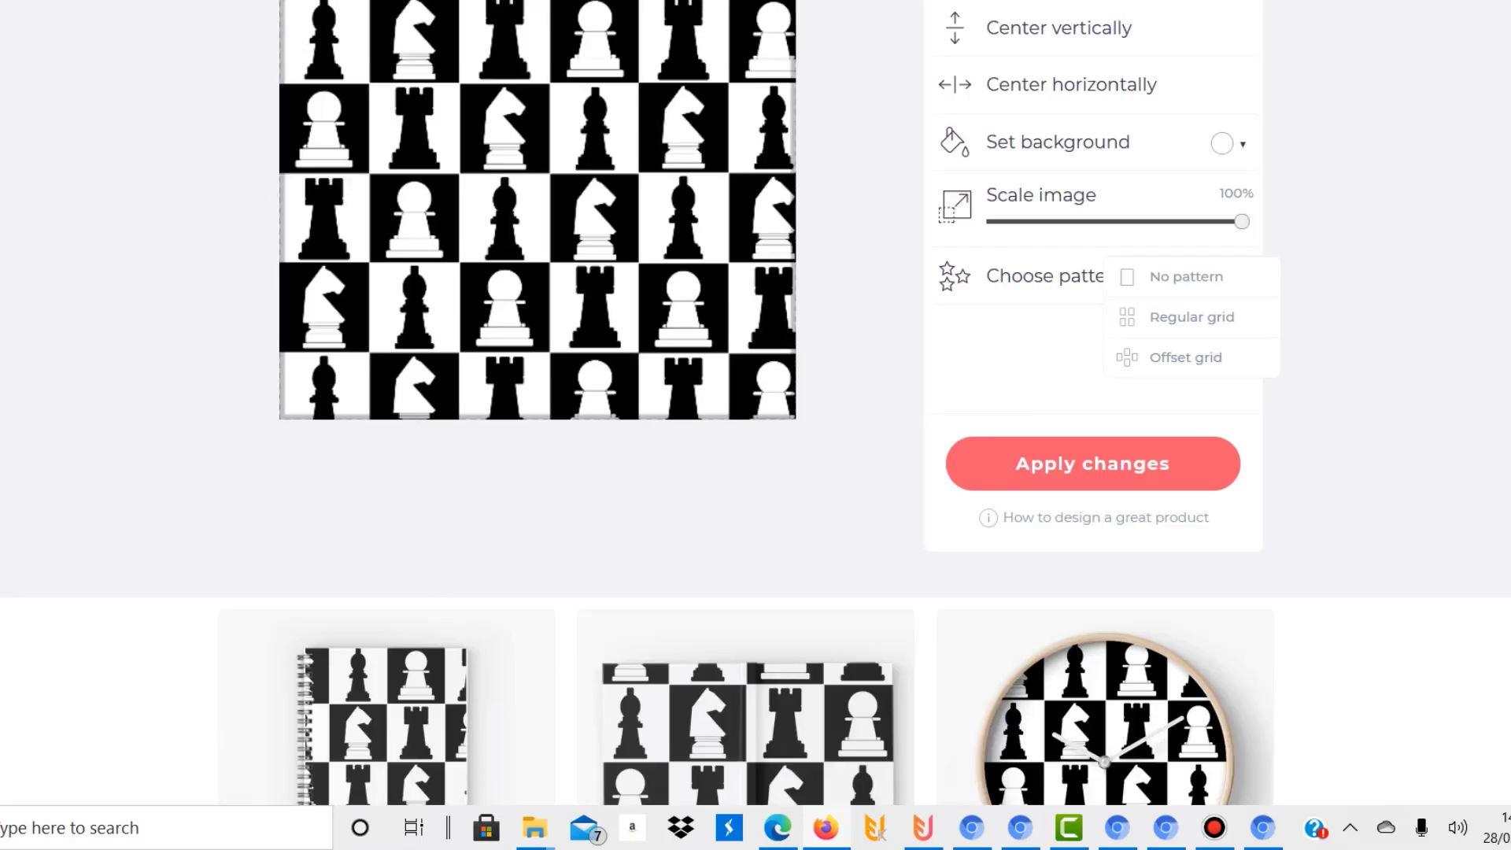
scroll(755, 403, down, 10)
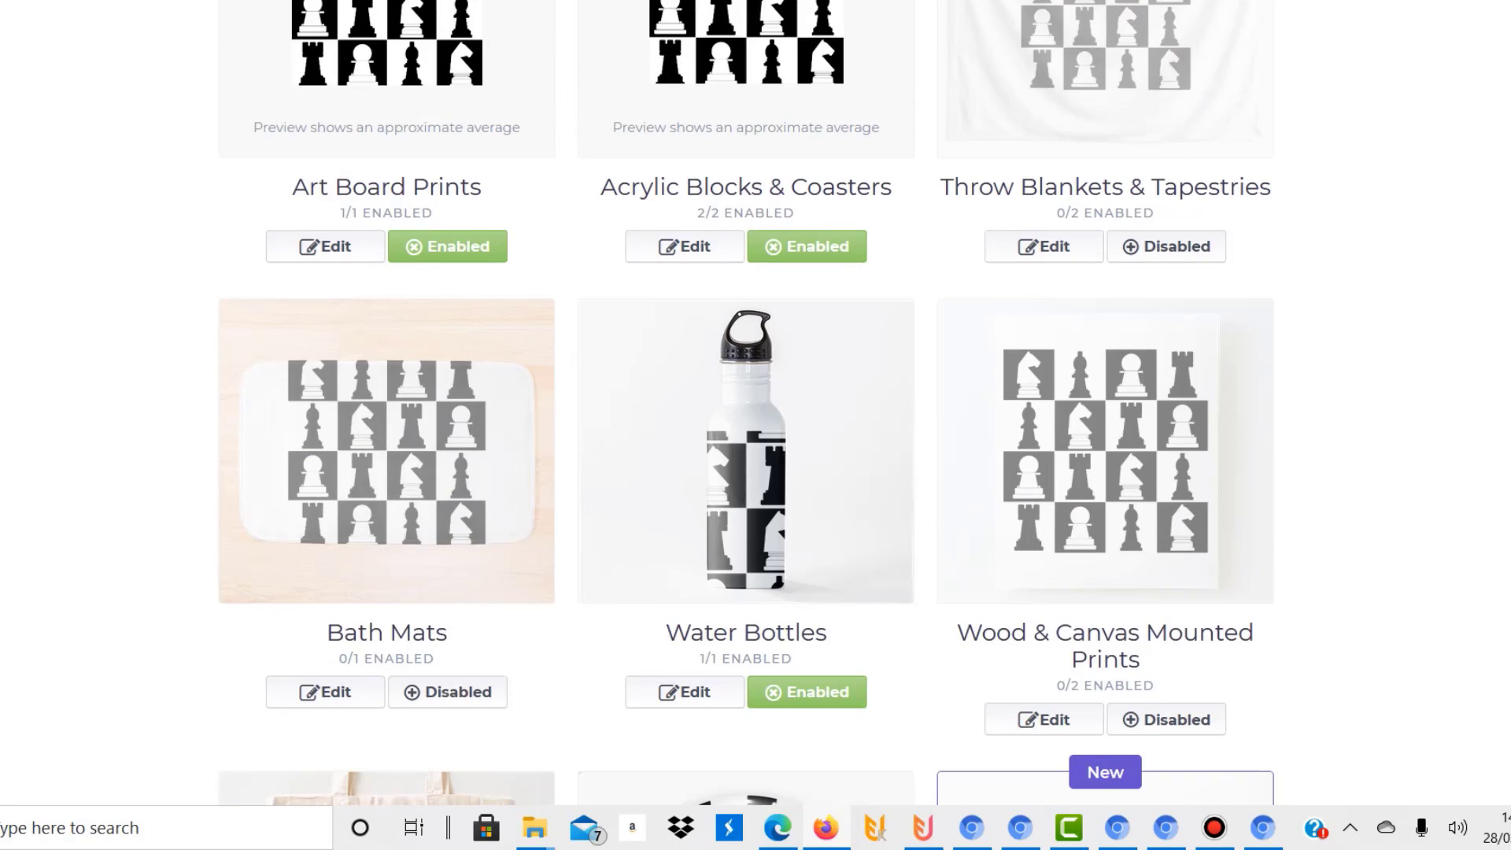
- Edit the bath mats, tile the chess design across them in an offset grid and check the resulting layout
scroll(756, 402, up, 9)
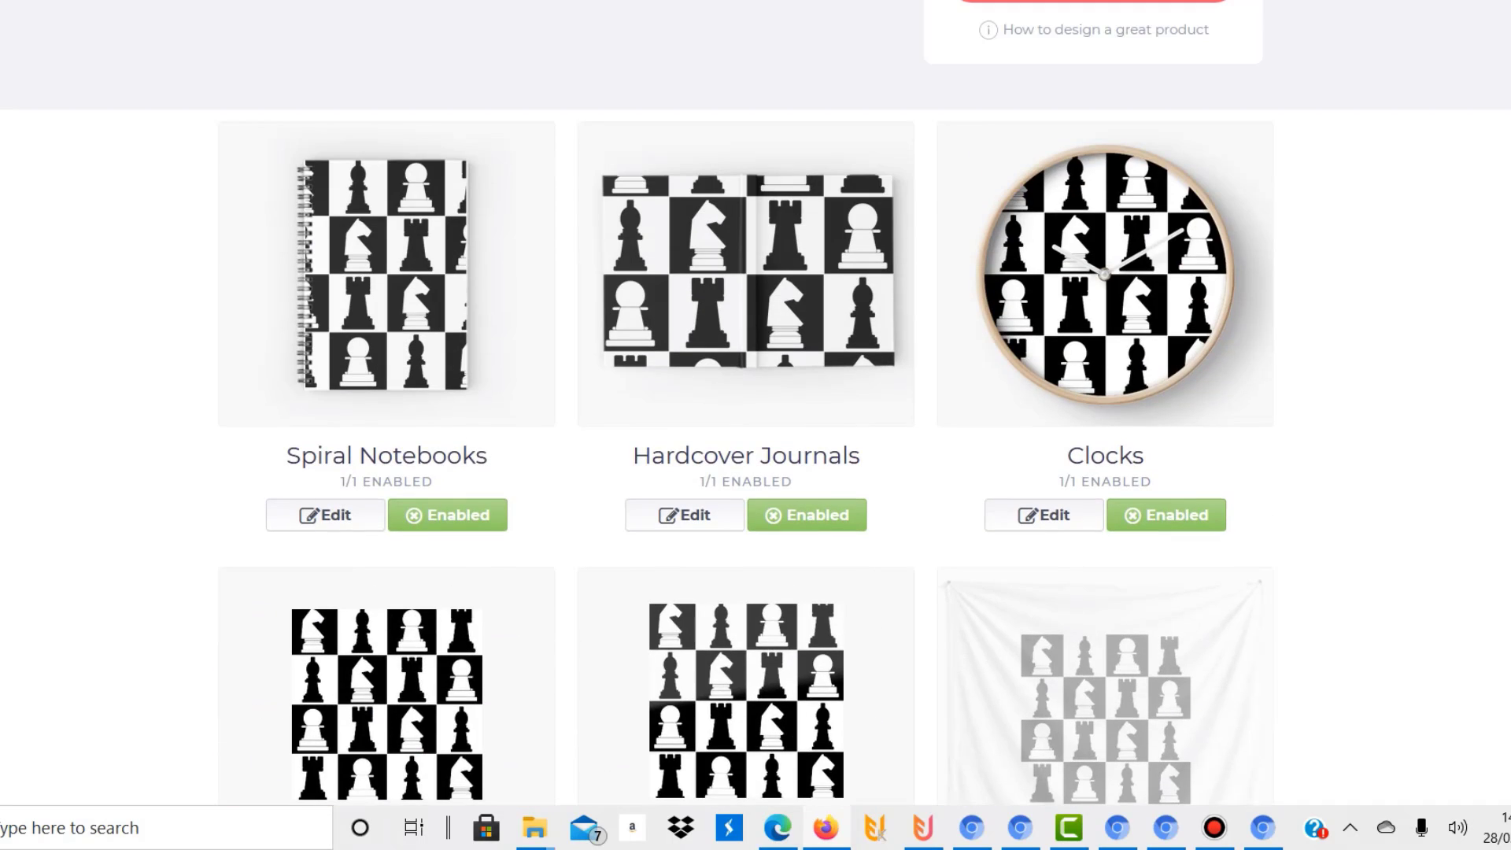
scroll(755, 403, down, 8)
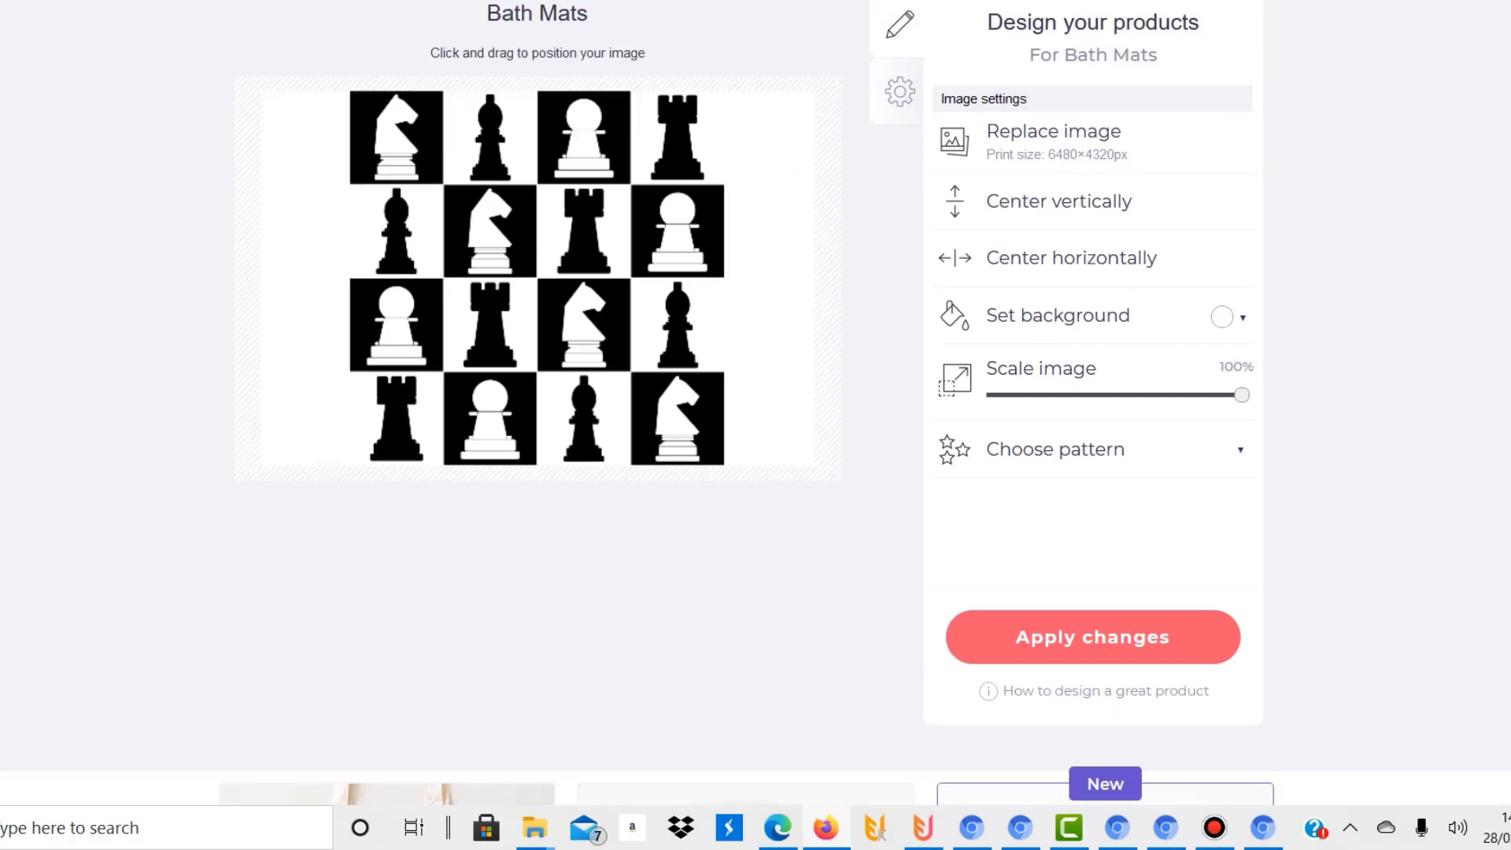
scroll(756, 403, down, 3)
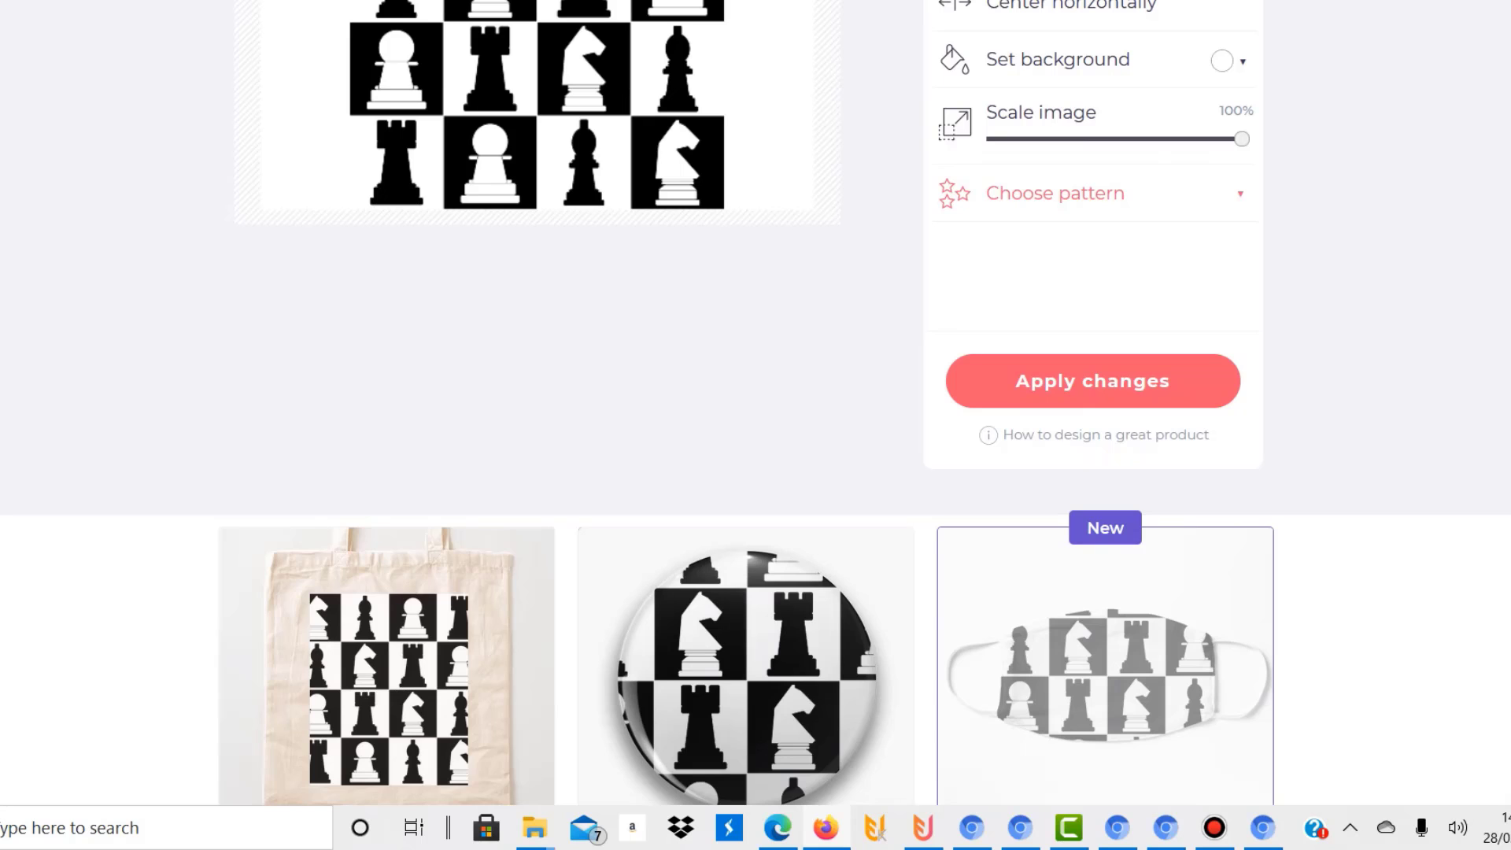
click(1064, 194)
click(1185, 274)
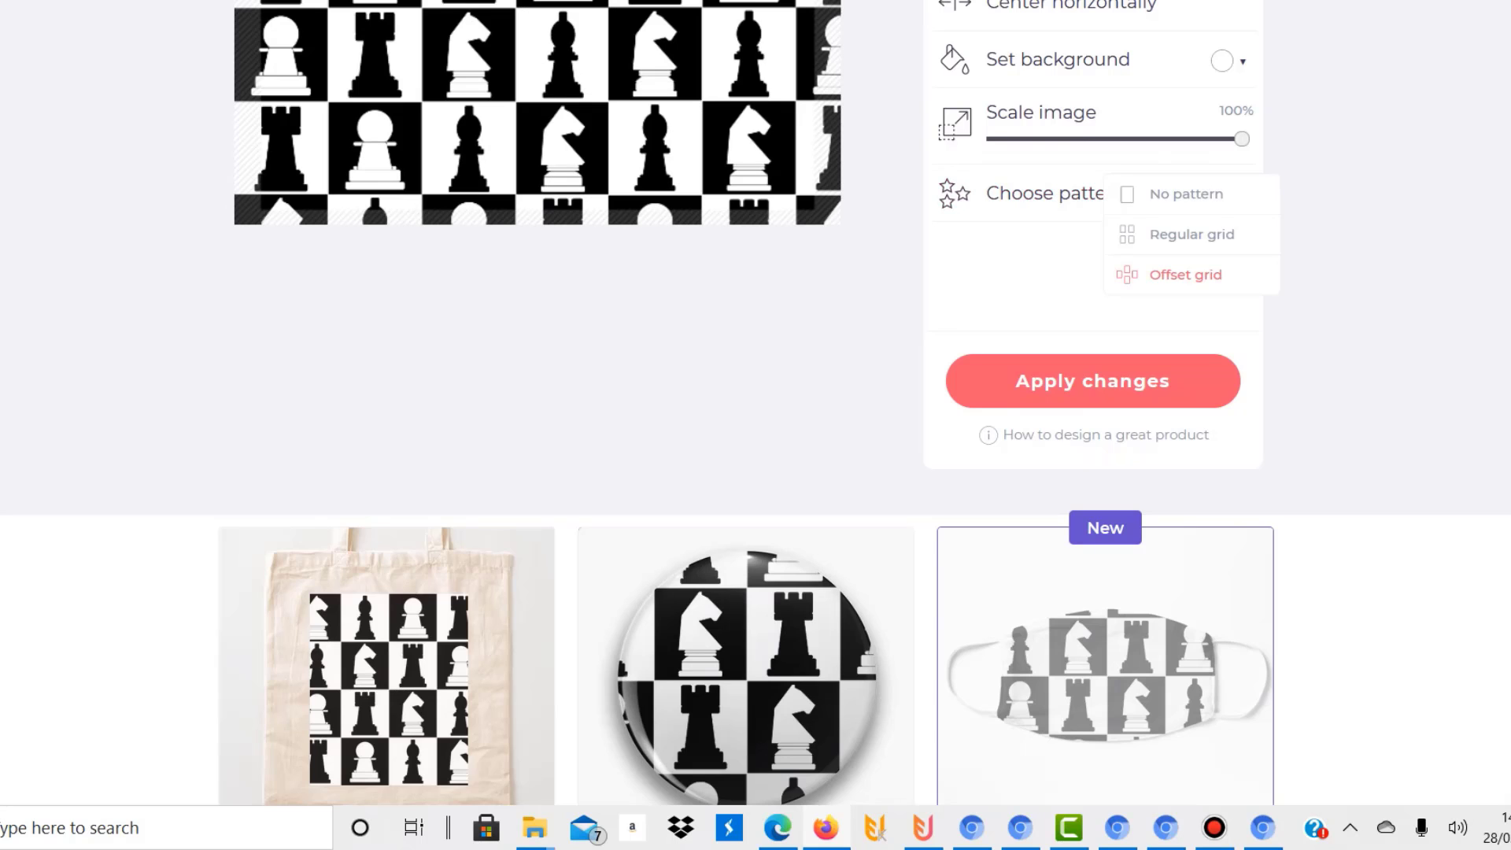
scroll(756, 403, up, 10)
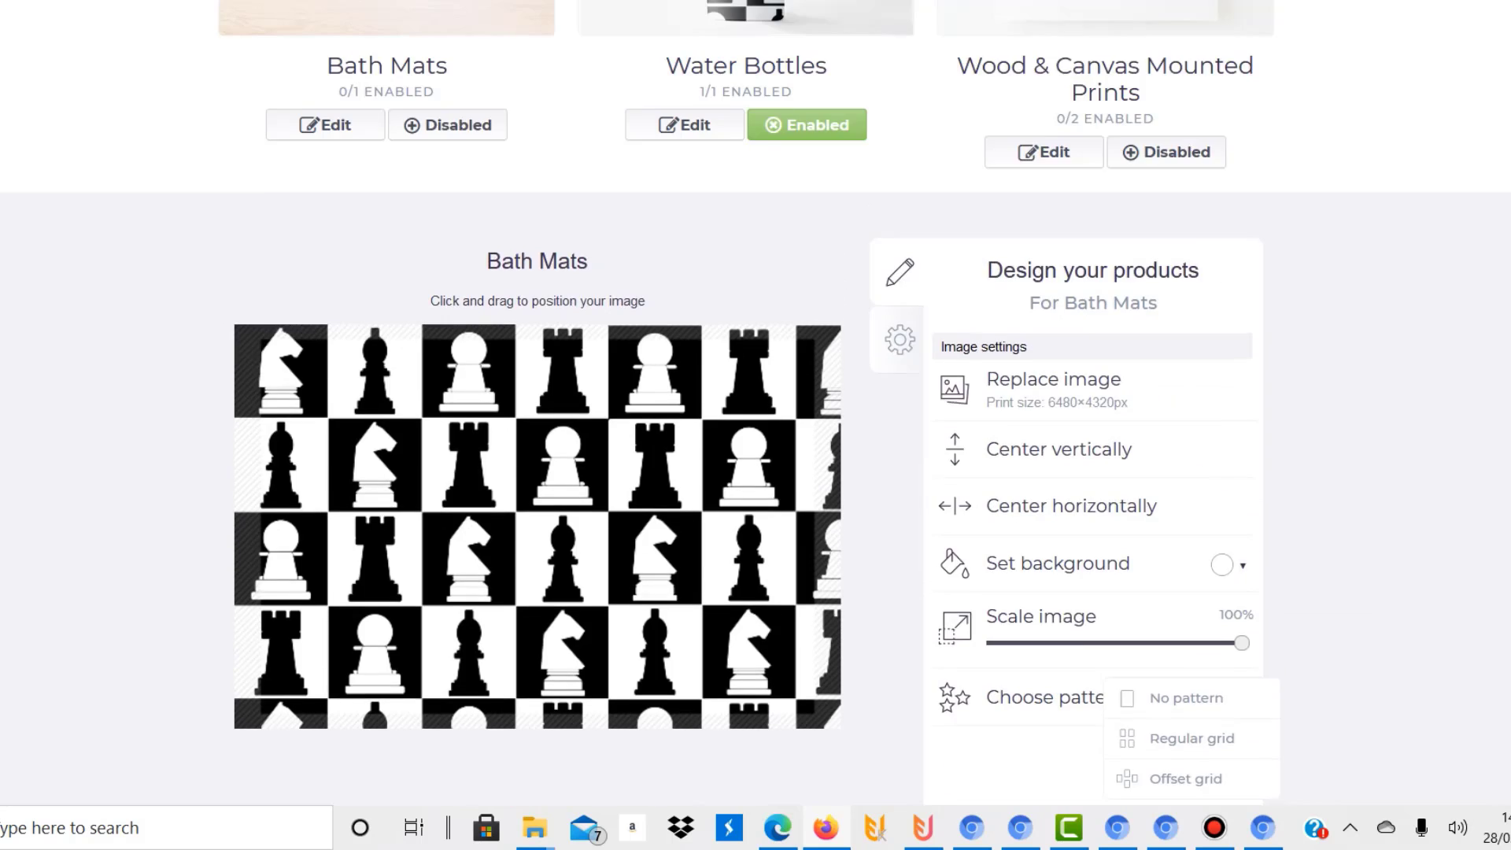
scroll(755, 403, down, 10)
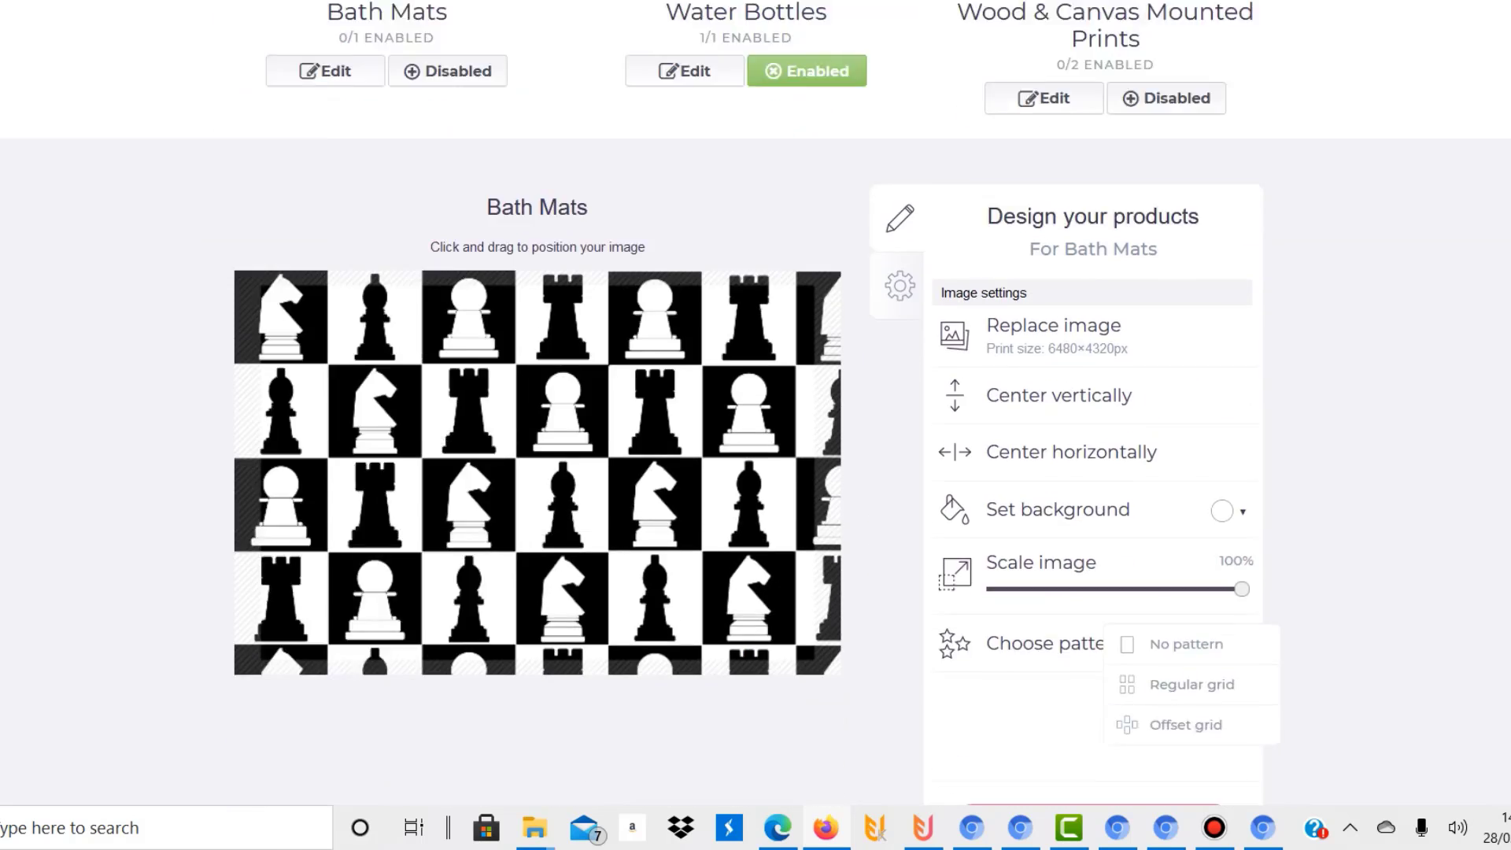
scroll(755, 403, down, 2)
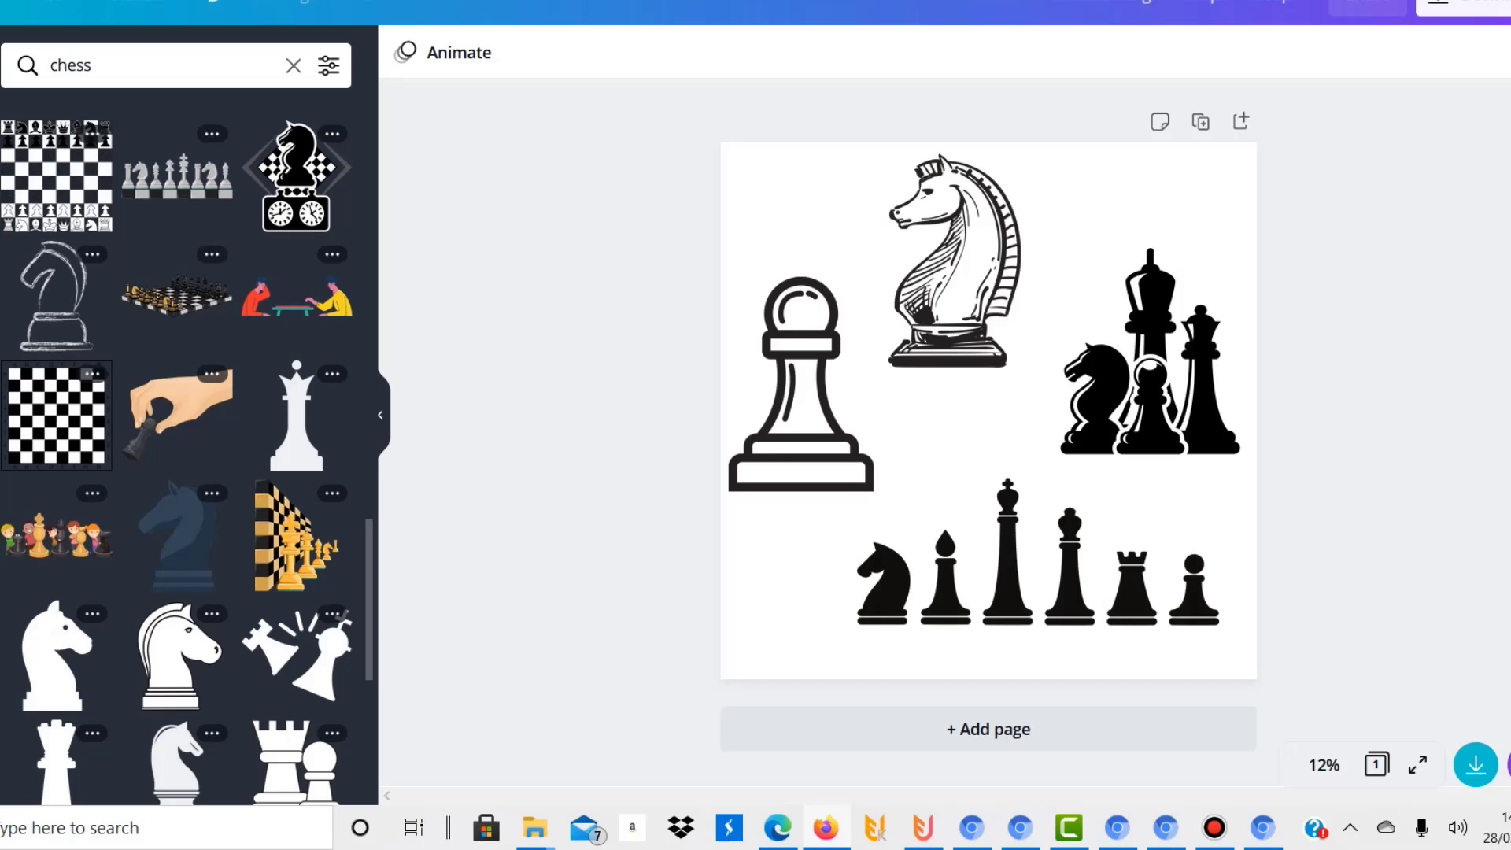
- Switch to Canva, clear the chess search and look through the themed graphics collections in the elements library
click(292, 65)
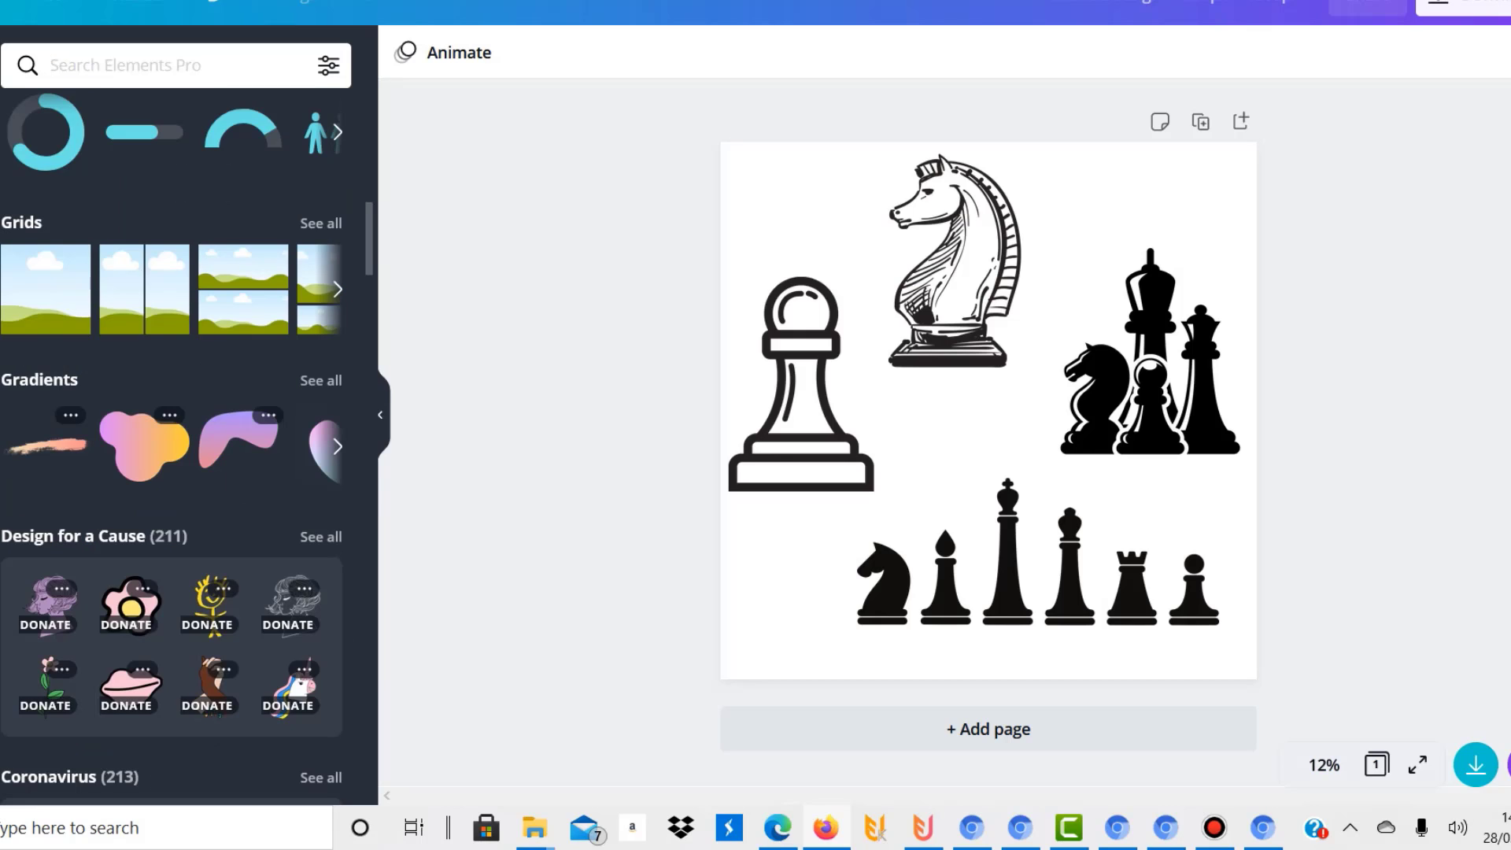
scroll(172, 449, down, 6)
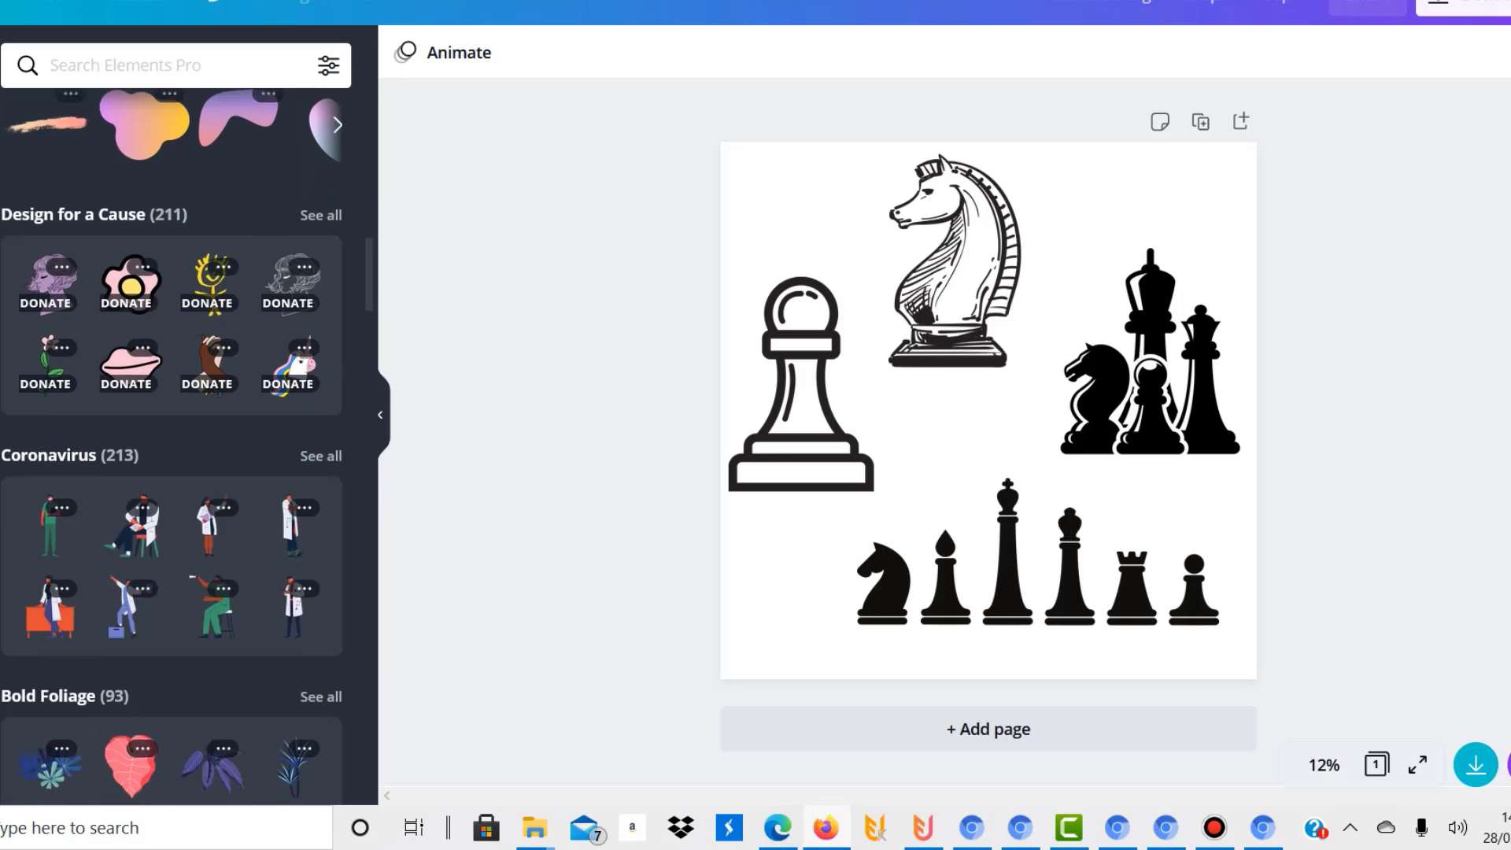
scroll(171, 449, down, 4)
scroll(171, 449, down, 6)
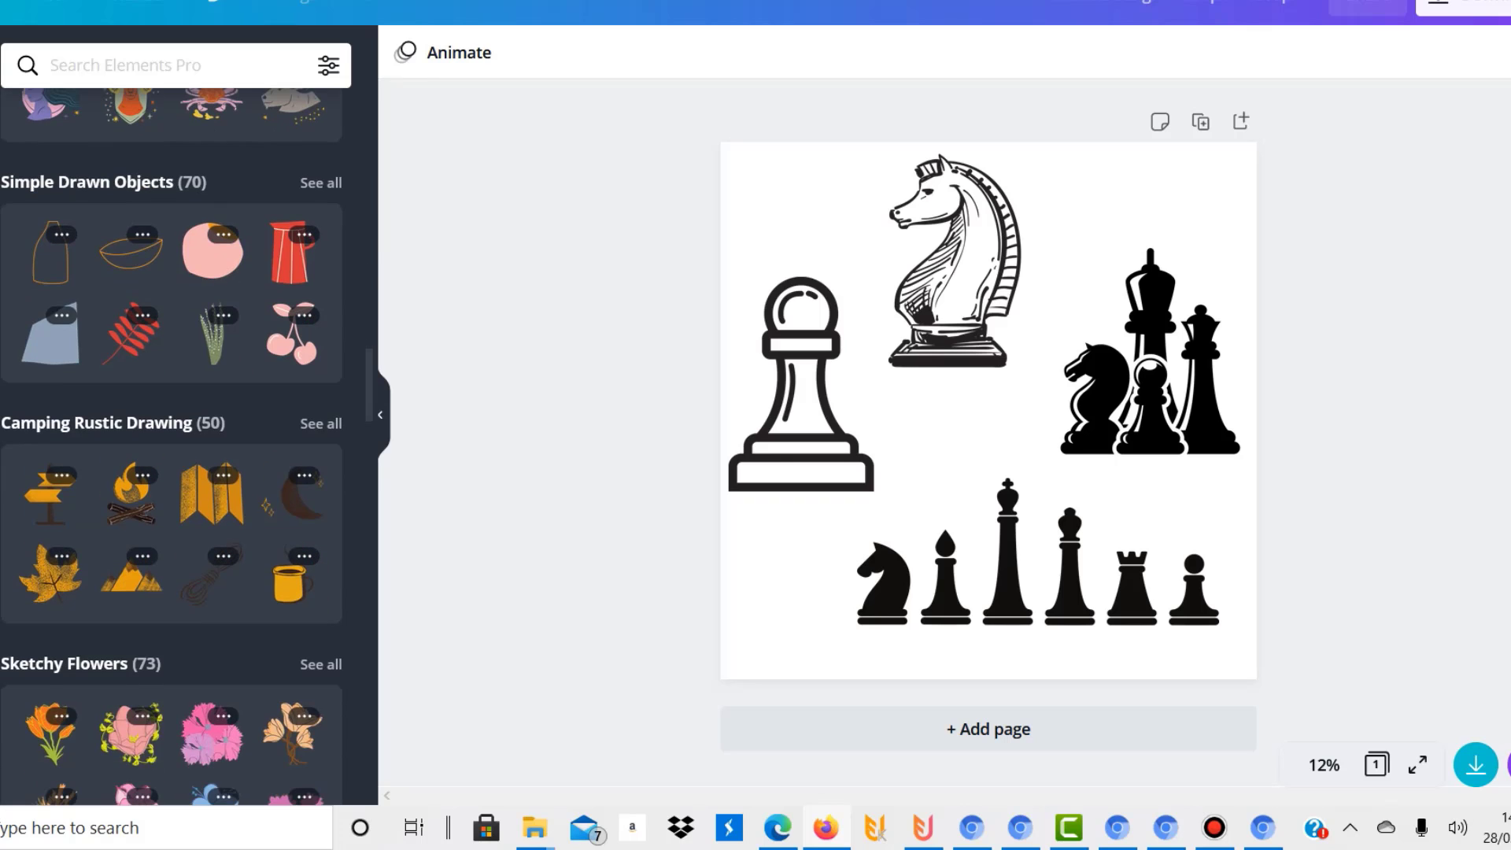
scroll(171, 448, down, 7)
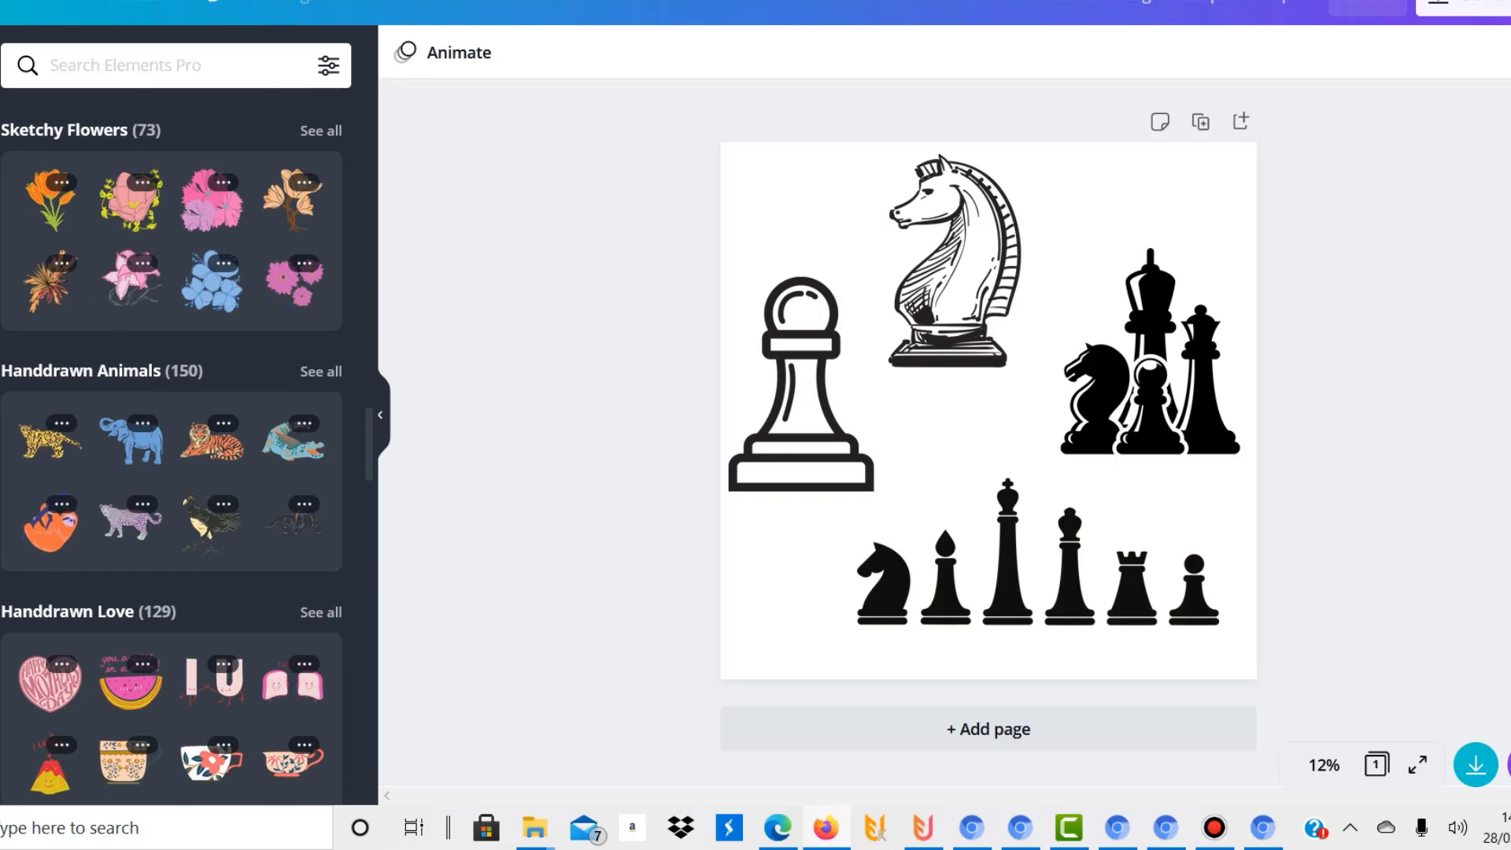
scroll(171, 449, down, 5)
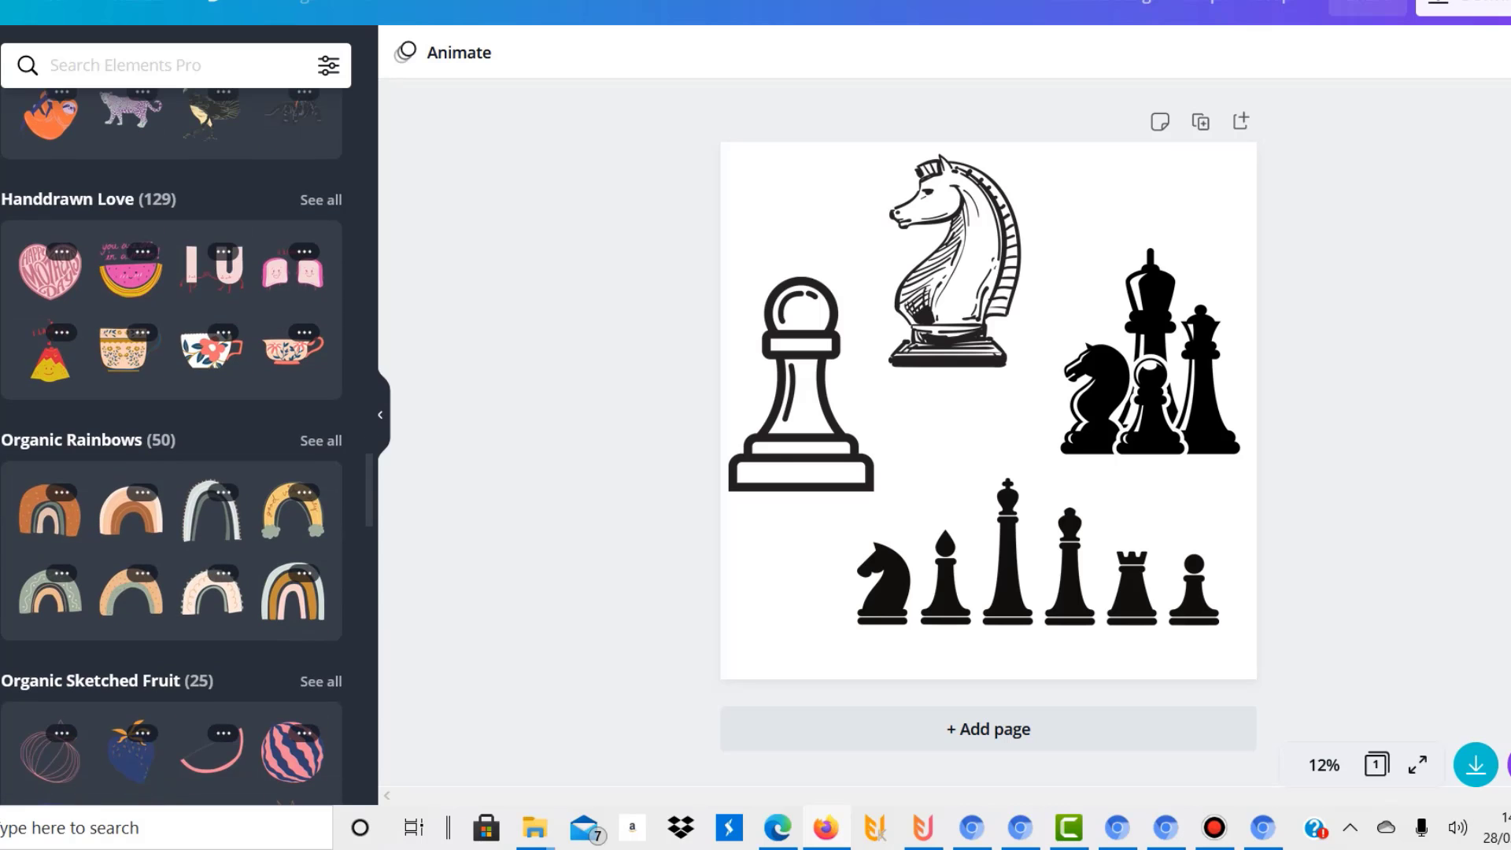
scroll(172, 446, down, 9)
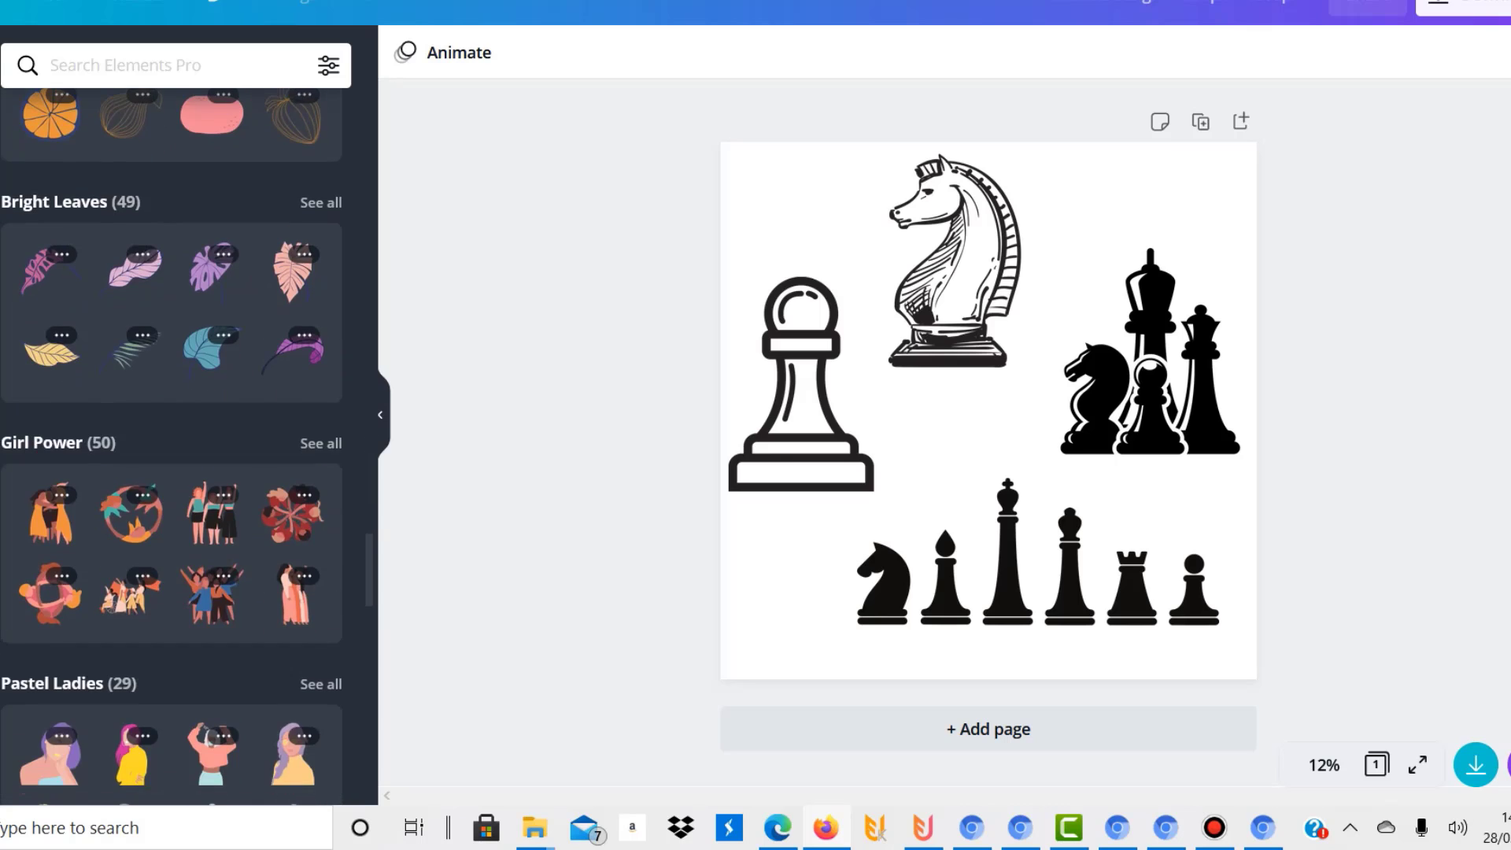
scroll(172, 447, down, 7)
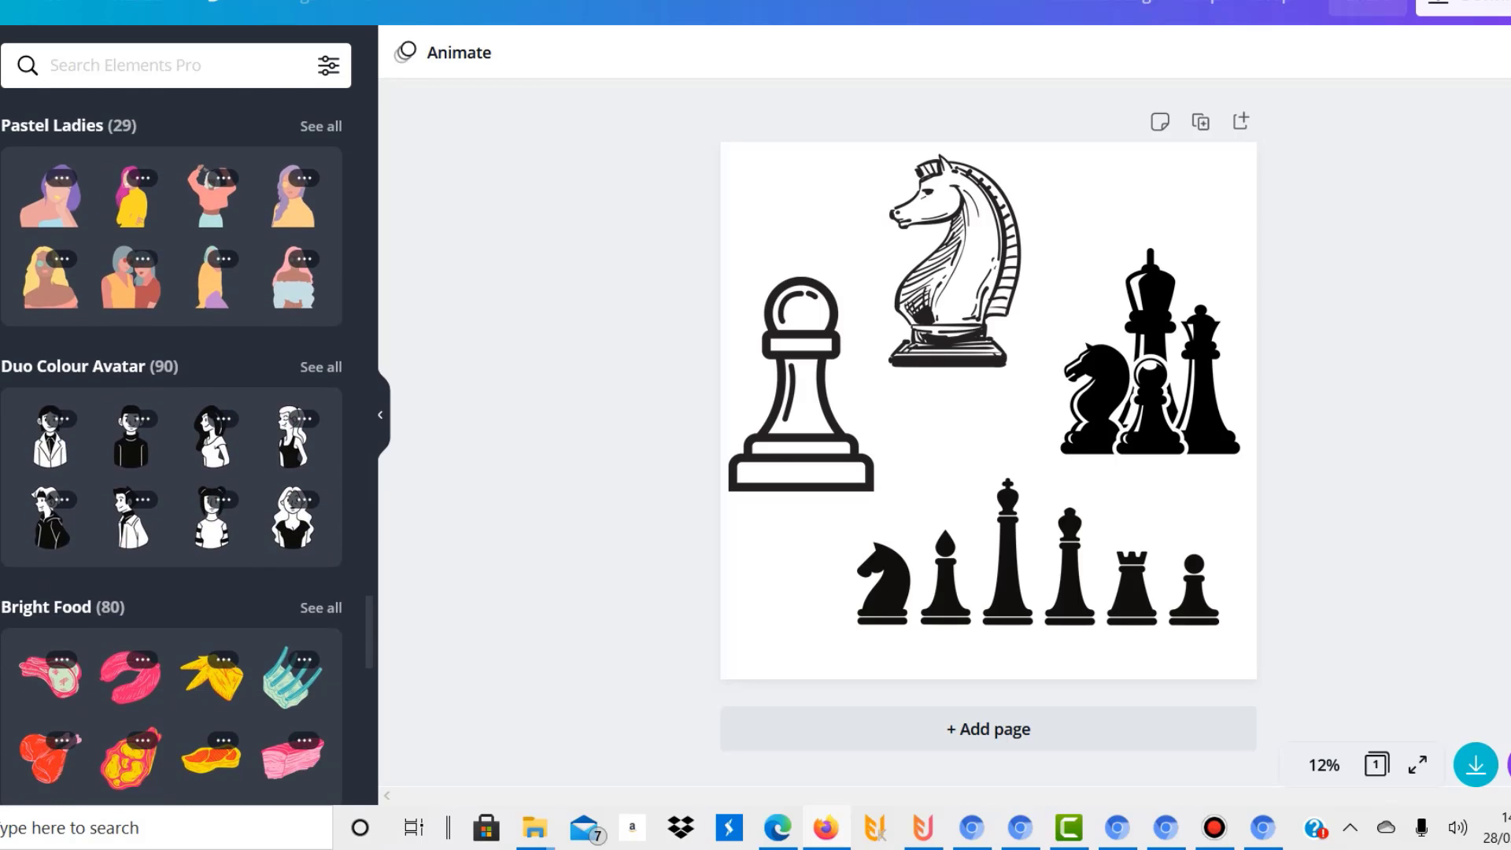
scroll(172, 446, down, 7)
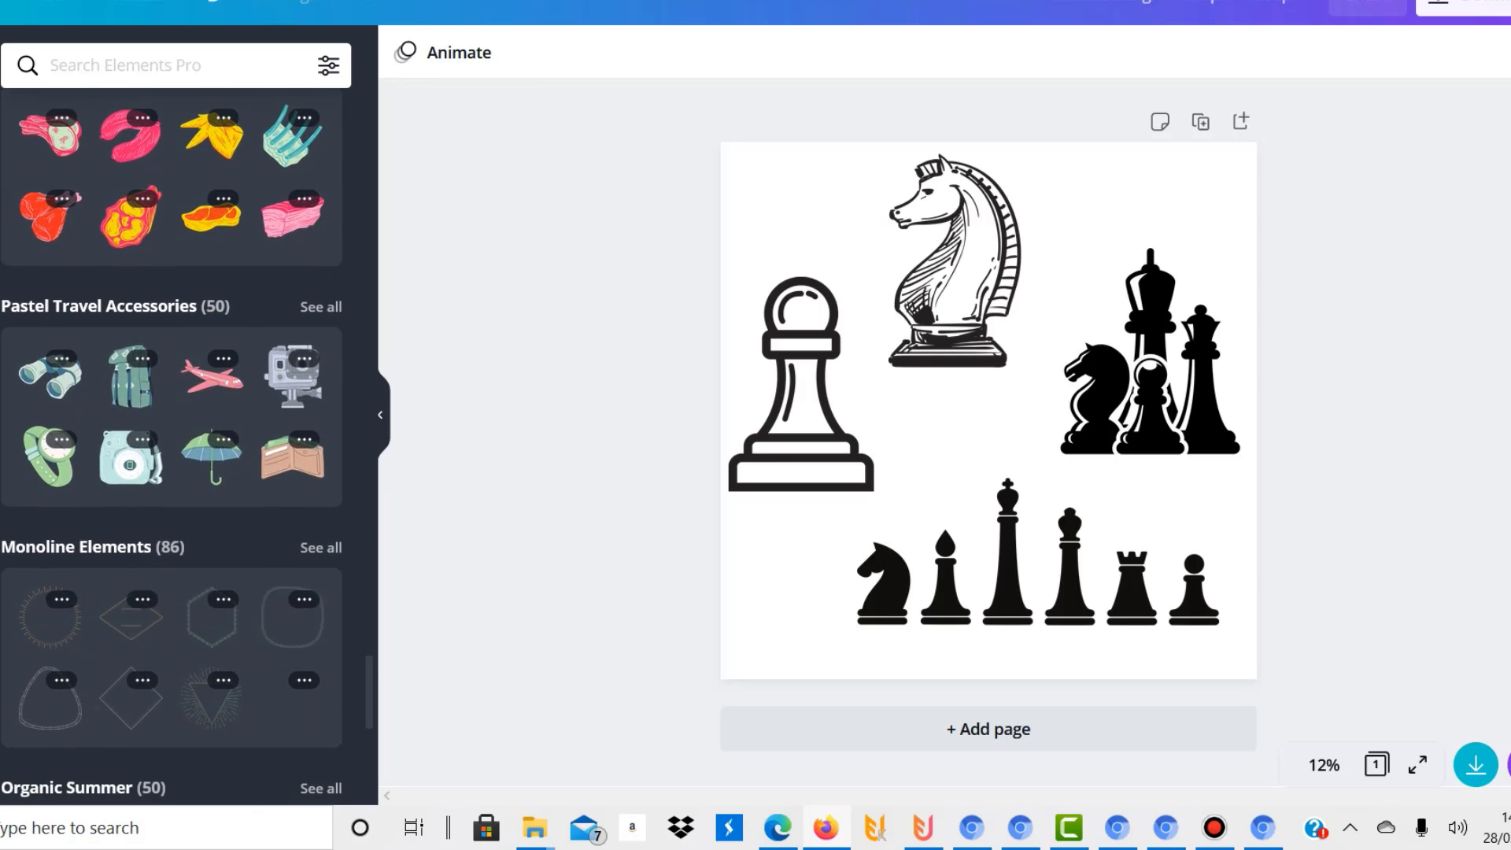
scroll(172, 446, down, 7)
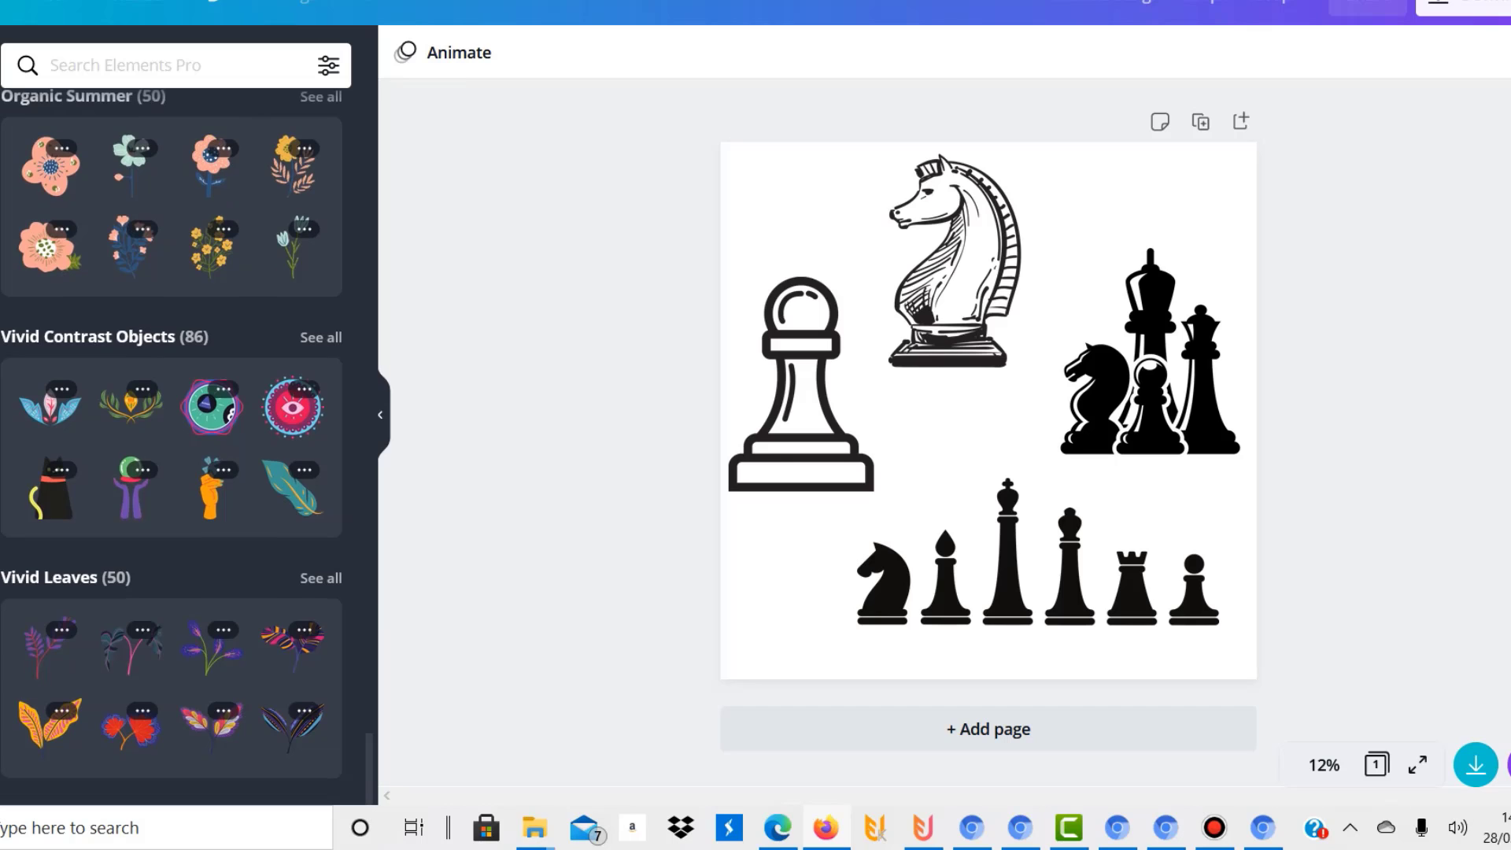
scroll(171, 446, up, 20)
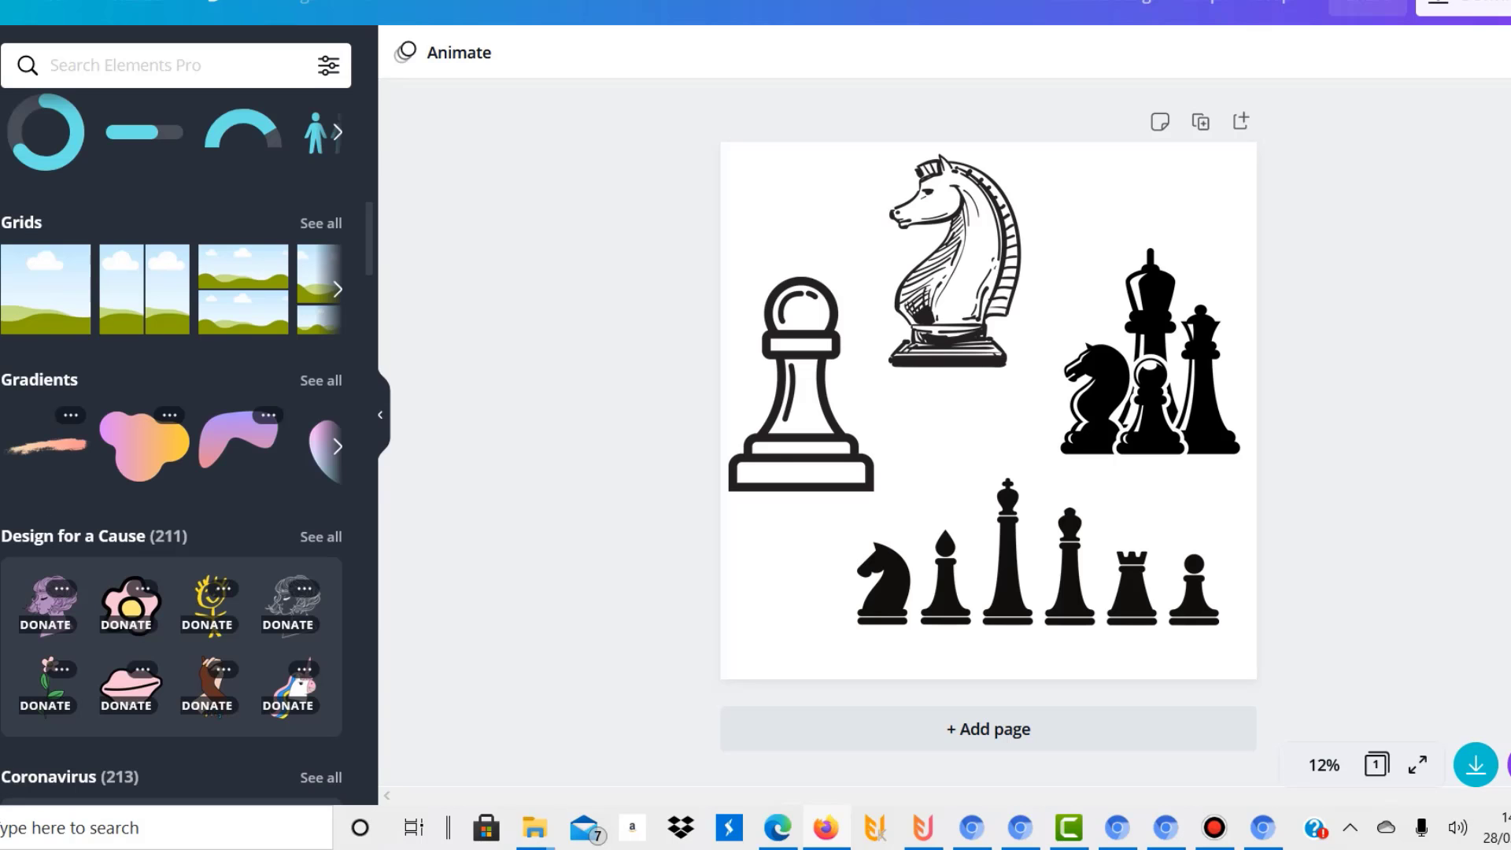
scroll(172, 447, up, 8)
- Return to Redbubble and review the chess design previews and enabled settings across the product list
scroll(172, 446, down, 8)
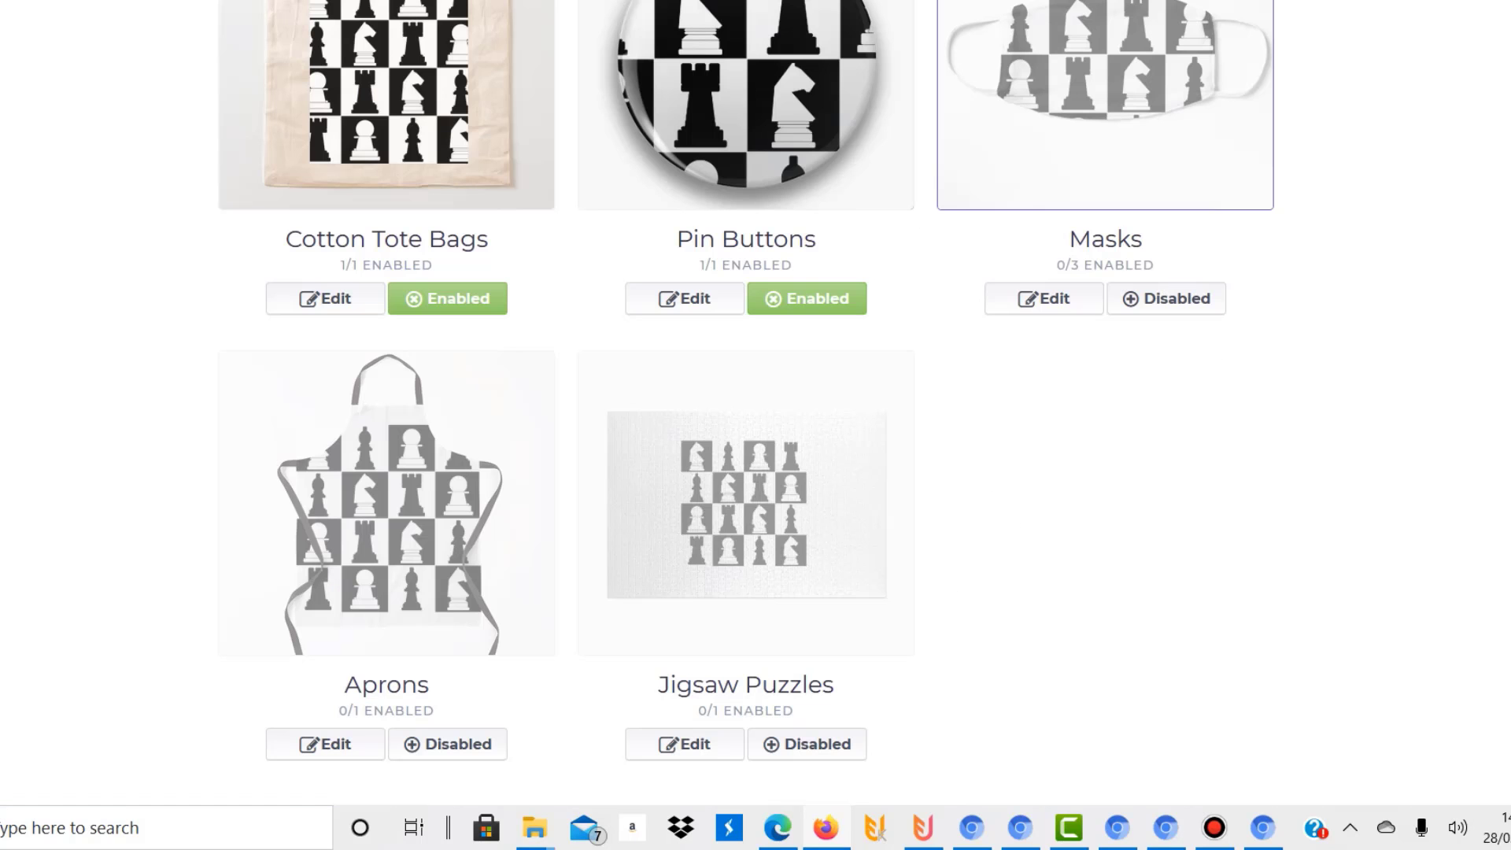
scroll(756, 425, up, 20)
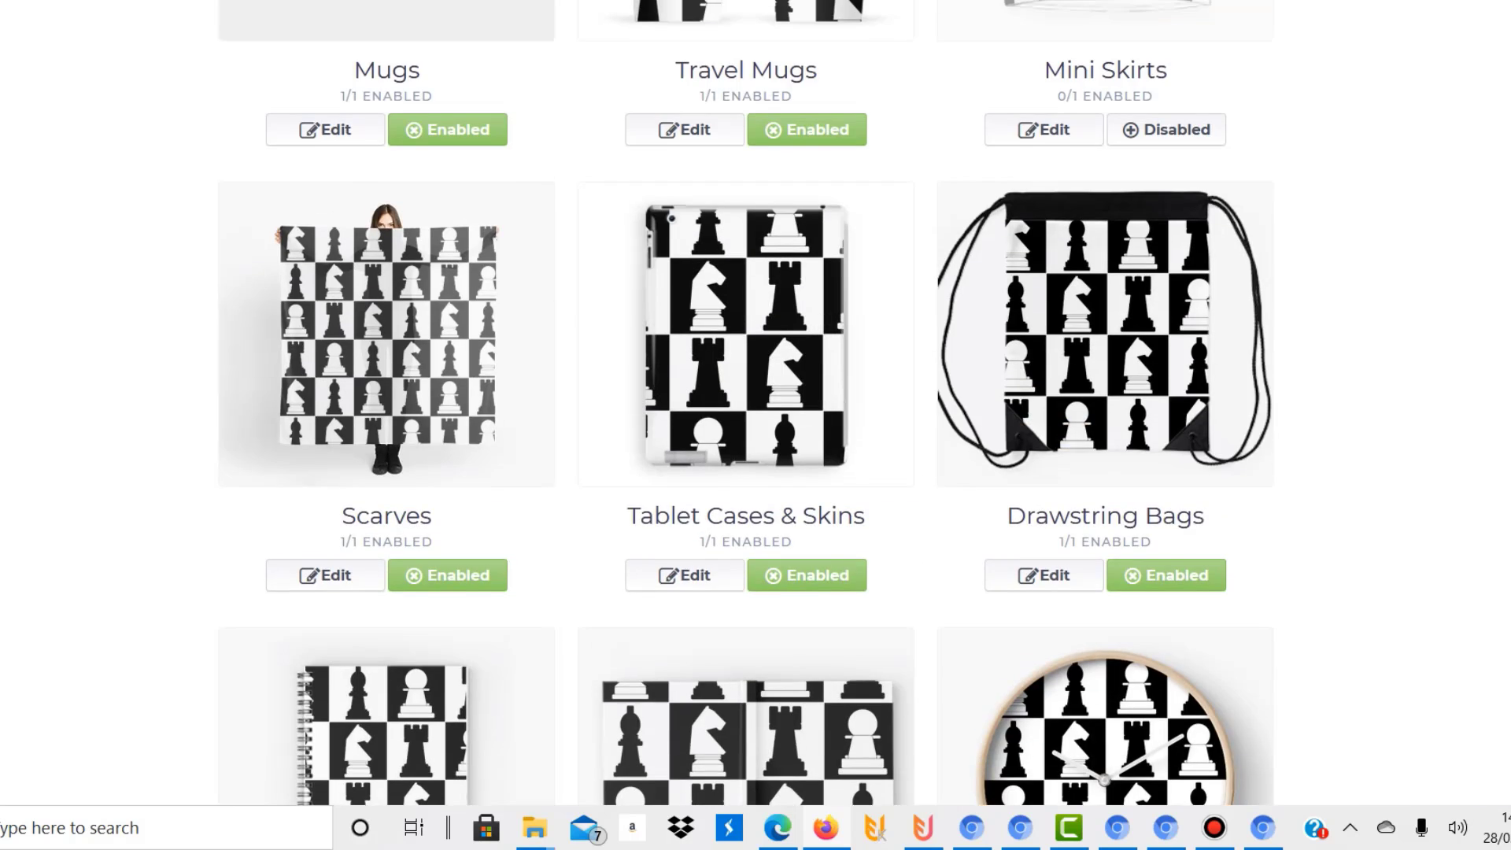
scroll(755, 425, up, 20)
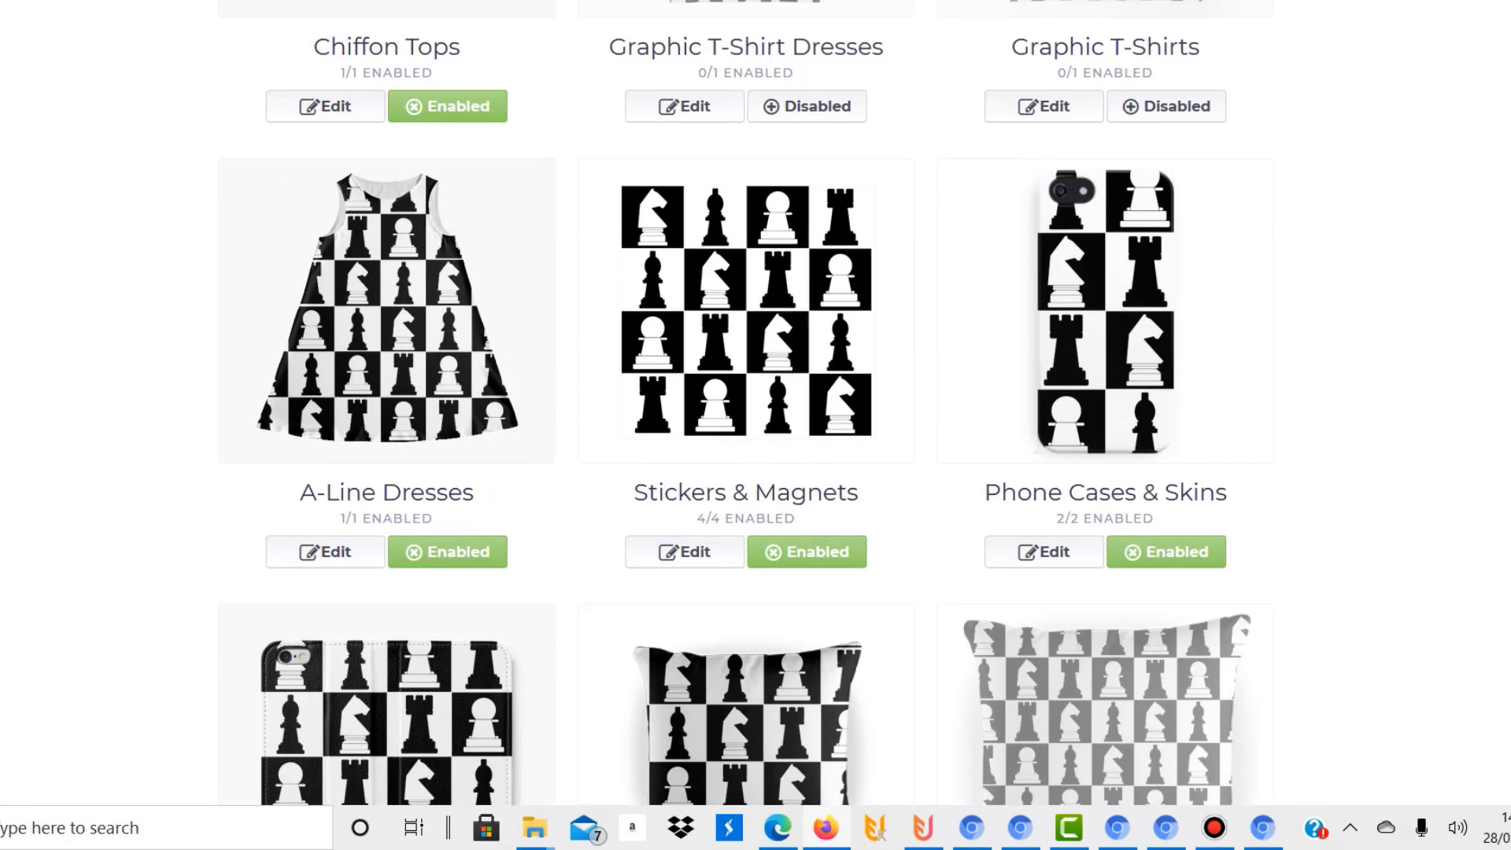
scroll(755, 425, down, 3)
scroll(756, 425, down, 1)
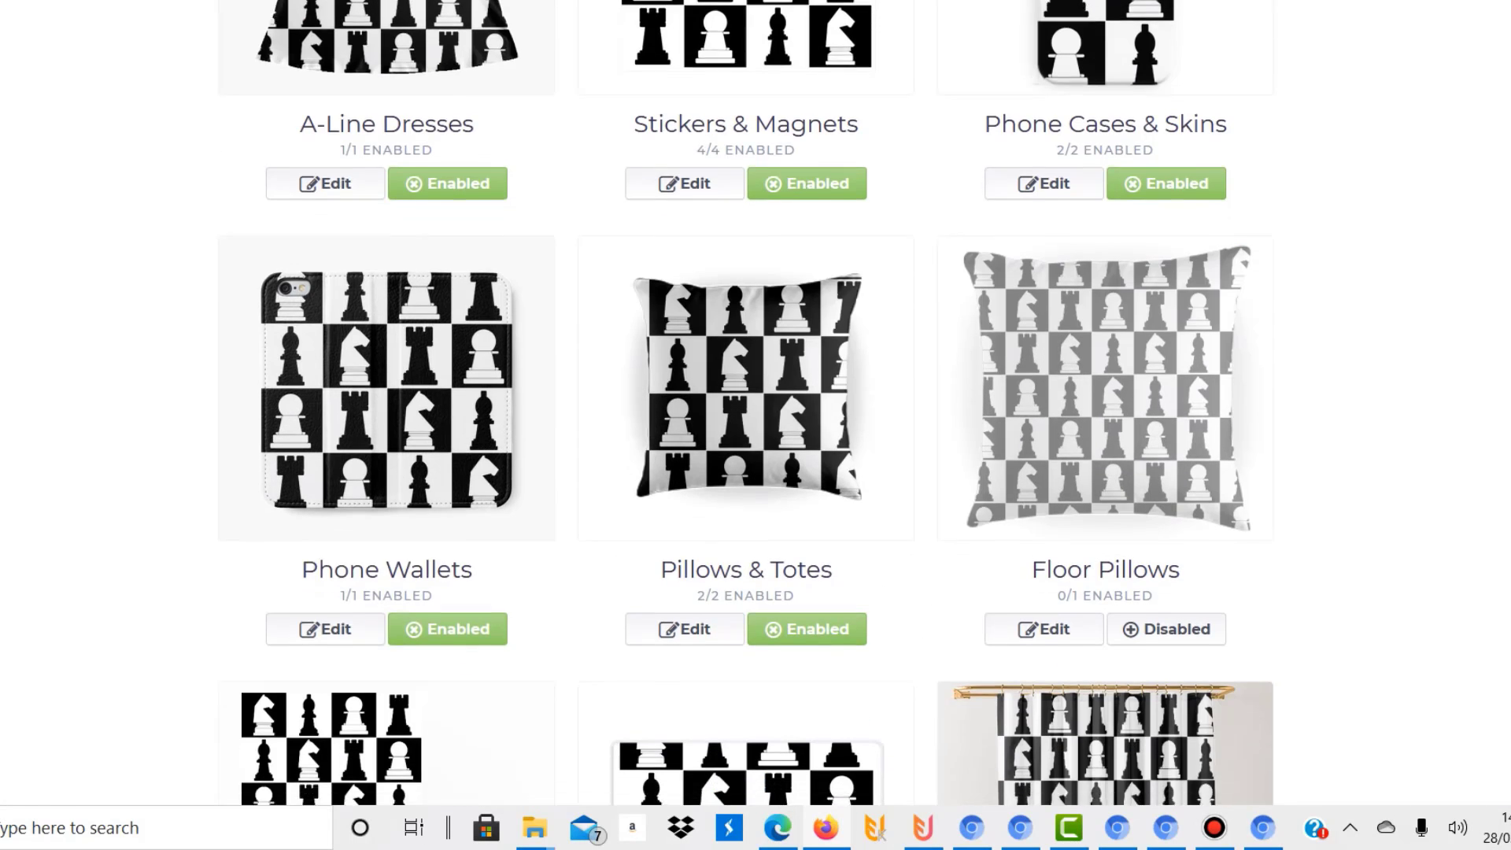
scroll(756, 425, down, 3)
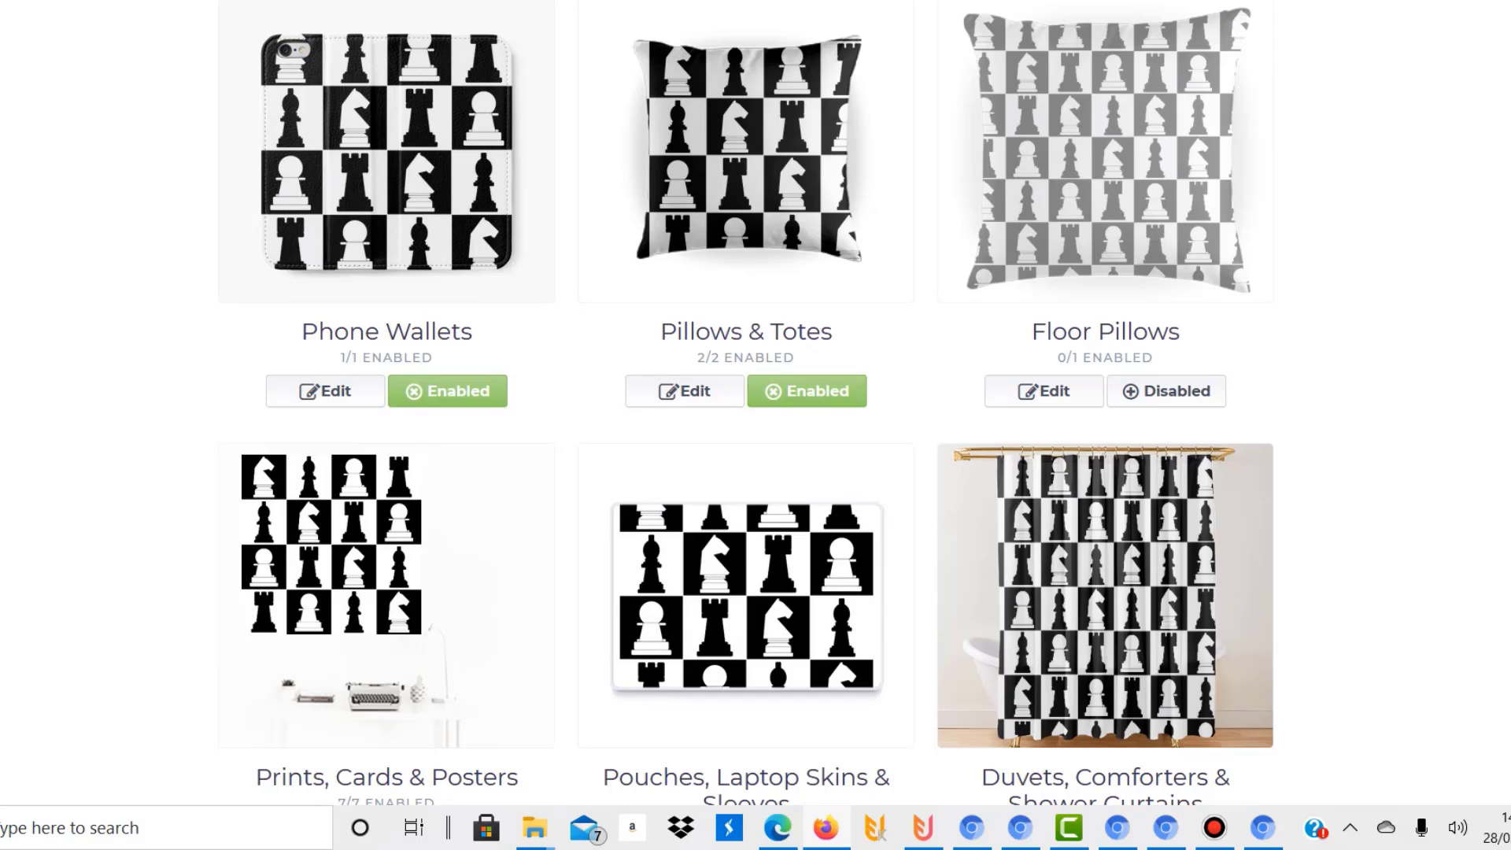